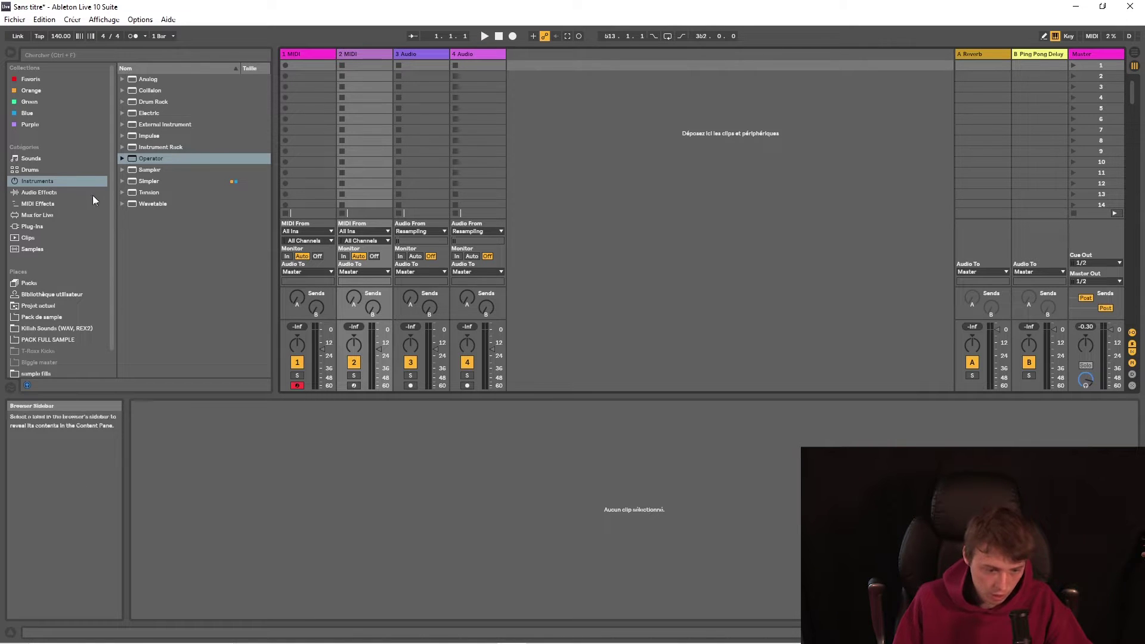
- Browse the Sounds, Drums, Instruments, Audio Effects and Plug-Ins categories of the content browser, then view the user folders below them
click(46, 158)
click(44, 169)
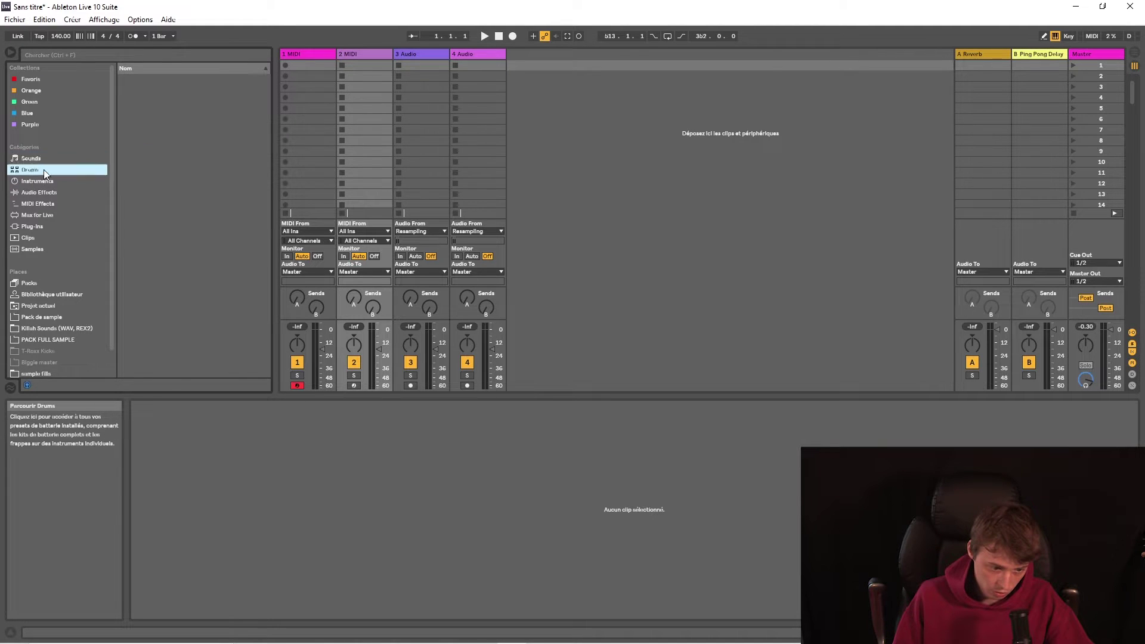
click(52, 181)
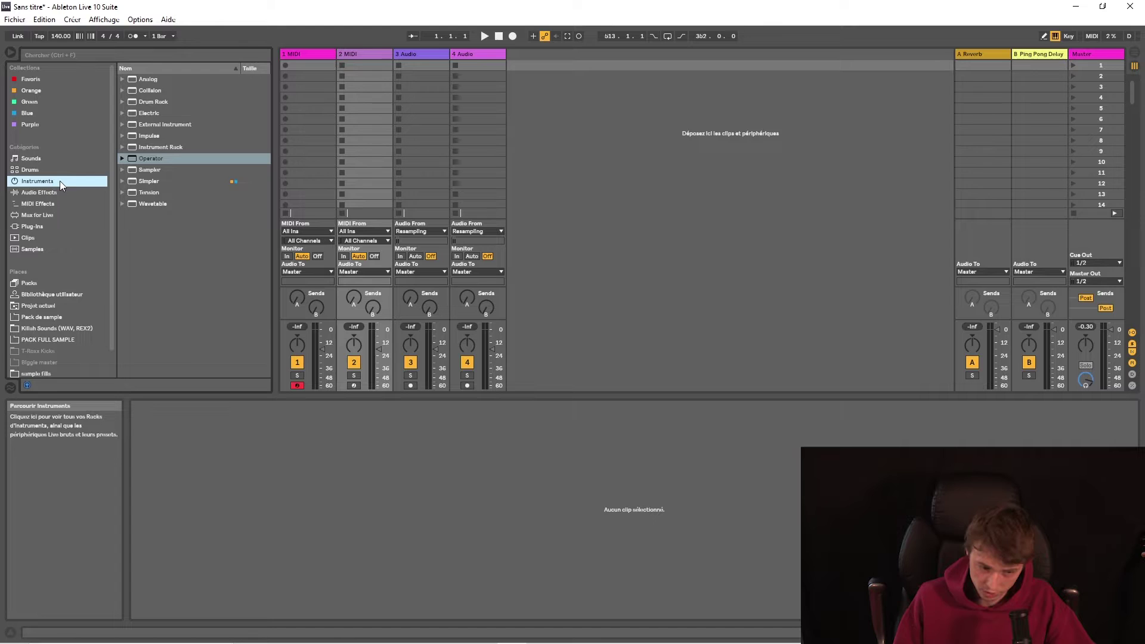
click(49, 194)
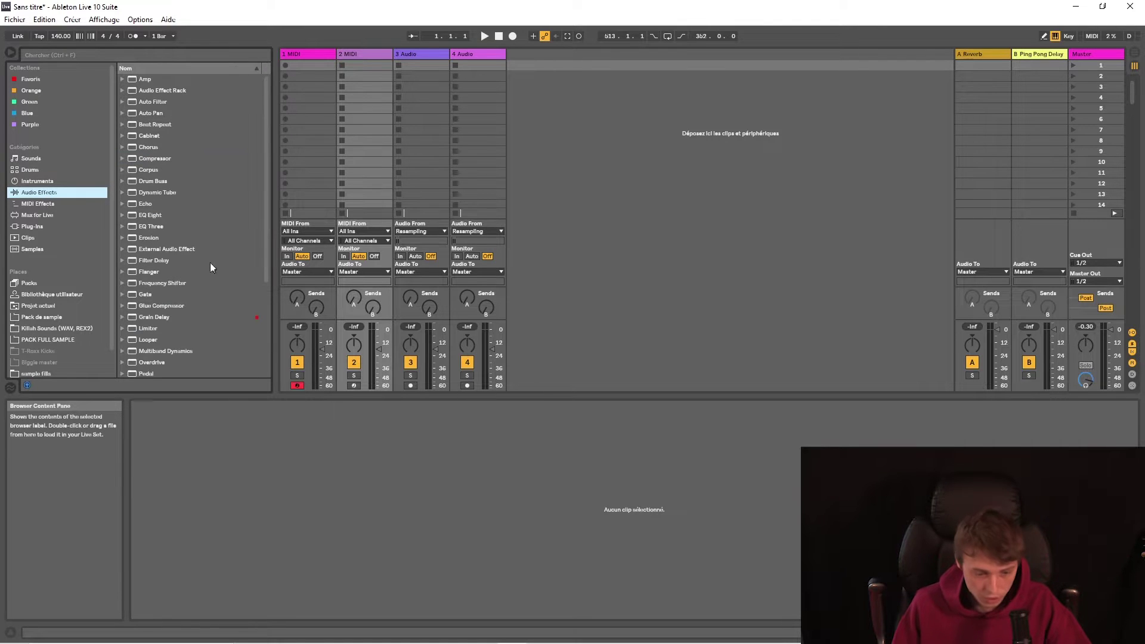
click(33, 227)
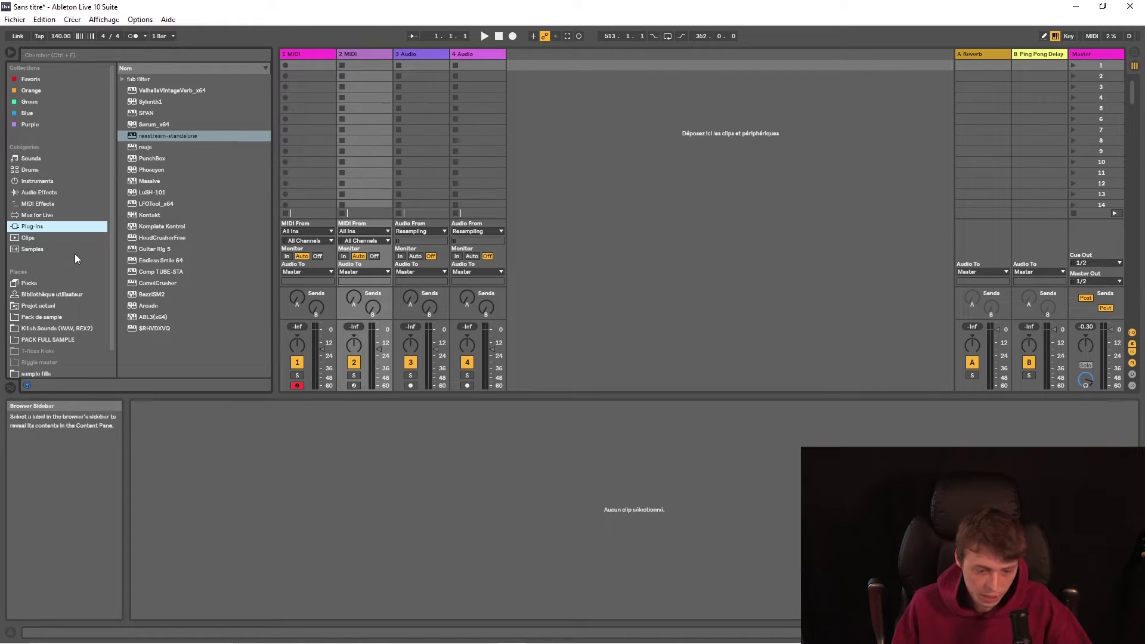
scroll(28, 312, down, 2)
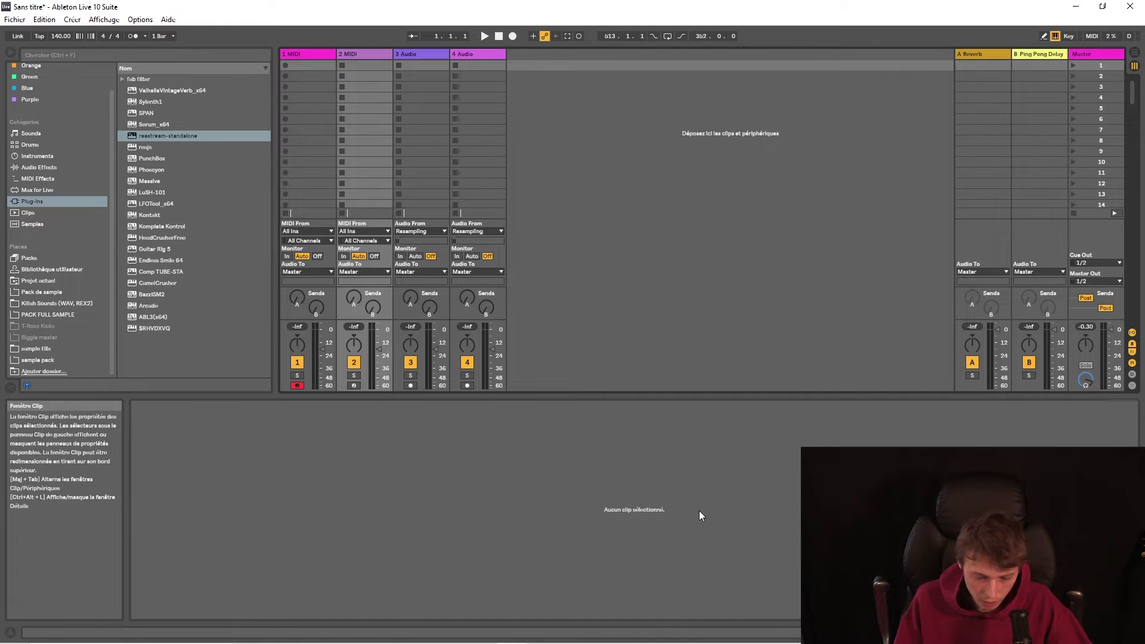
- Create an empty MIDI clip in the first slot of track 1 MIDI and view its piano roll
click(315, 54)
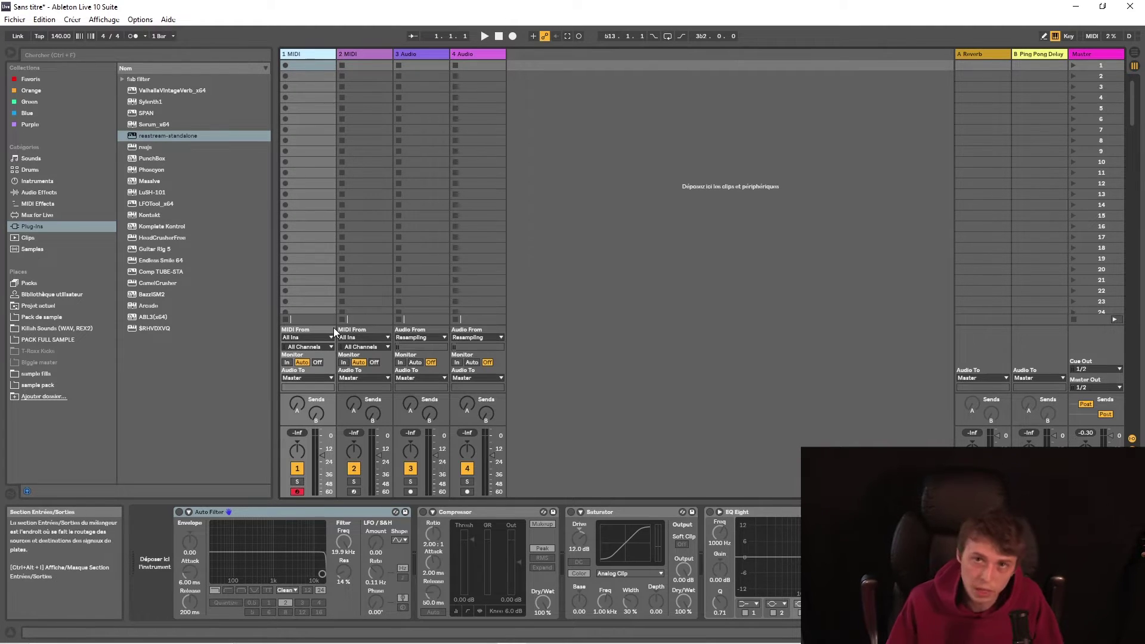
double_click(311, 68)
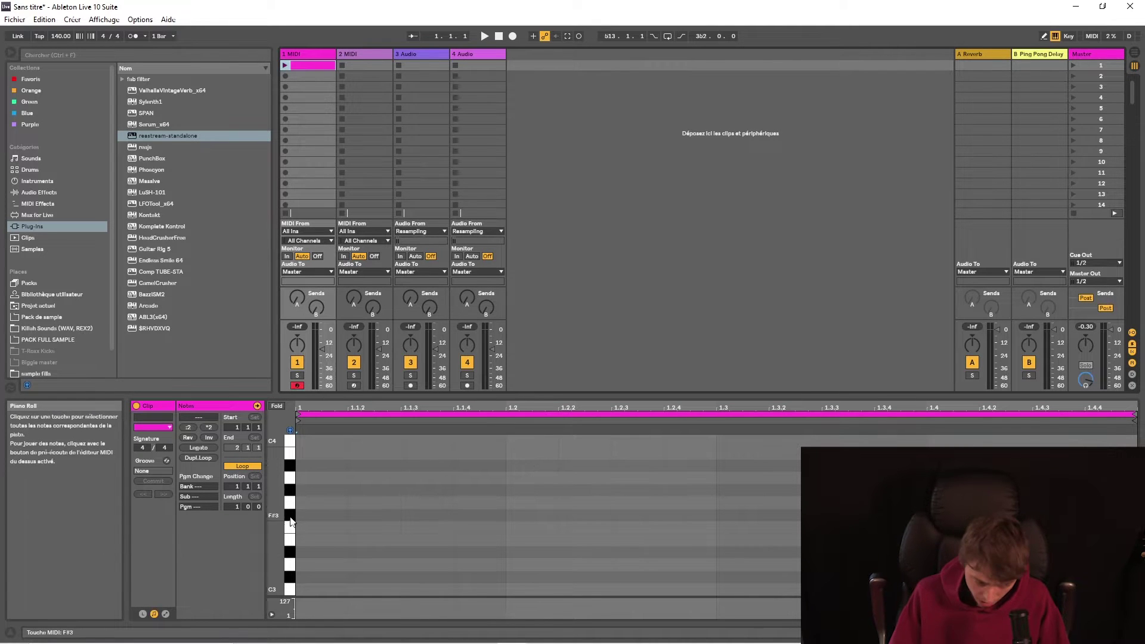
drag(291, 522, 313, 477)
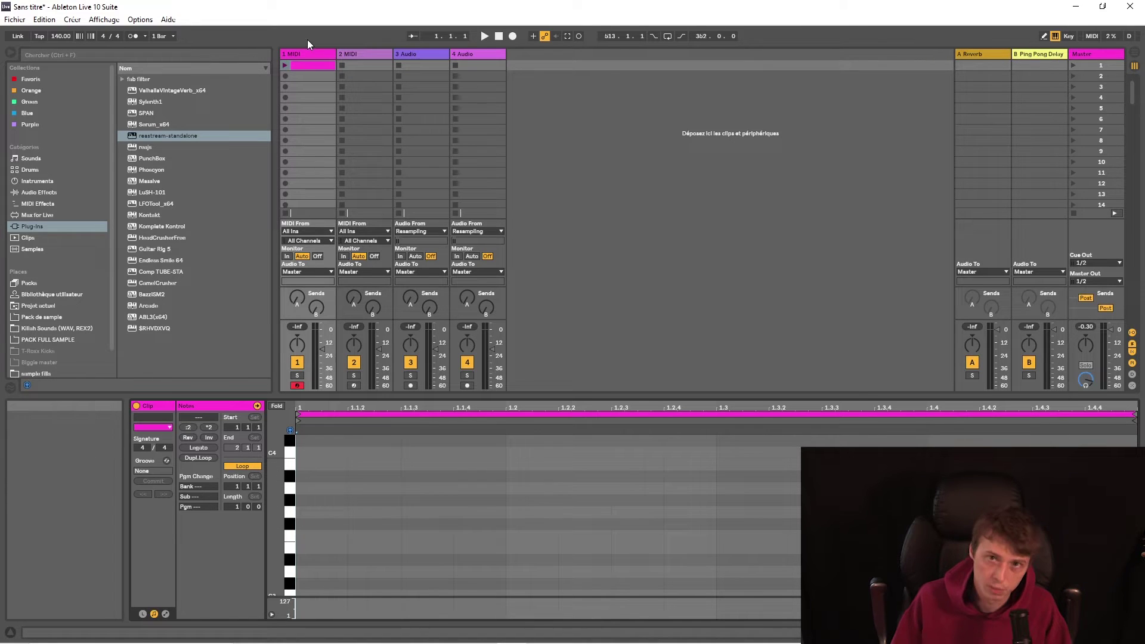
- Load VEC3 Snares 097.wav from the Pack de sample folder into the third slot of track 3 Audio and shrink the clip detail area
click(54, 192)
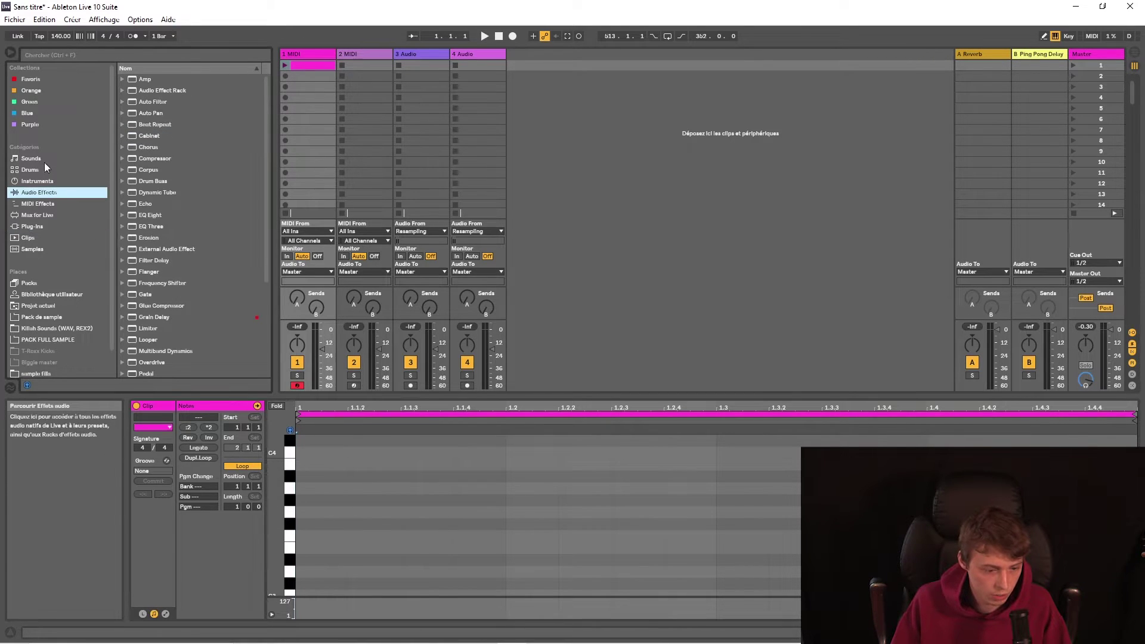
click(42, 317)
drag(185, 192, 419, 87)
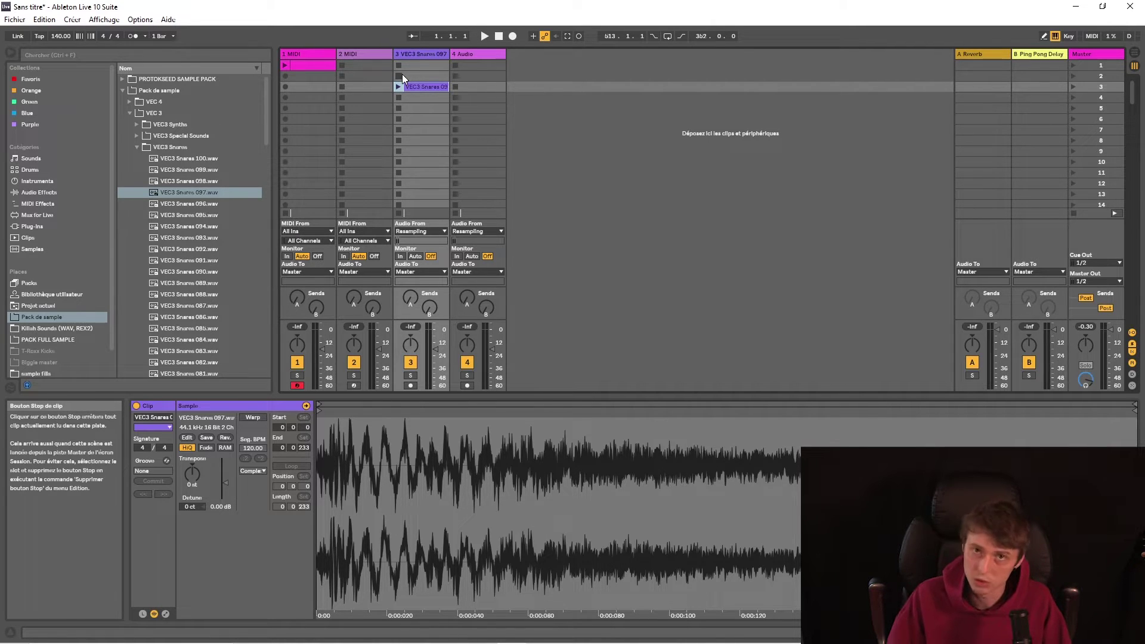
drag(513, 397, 513, 463)
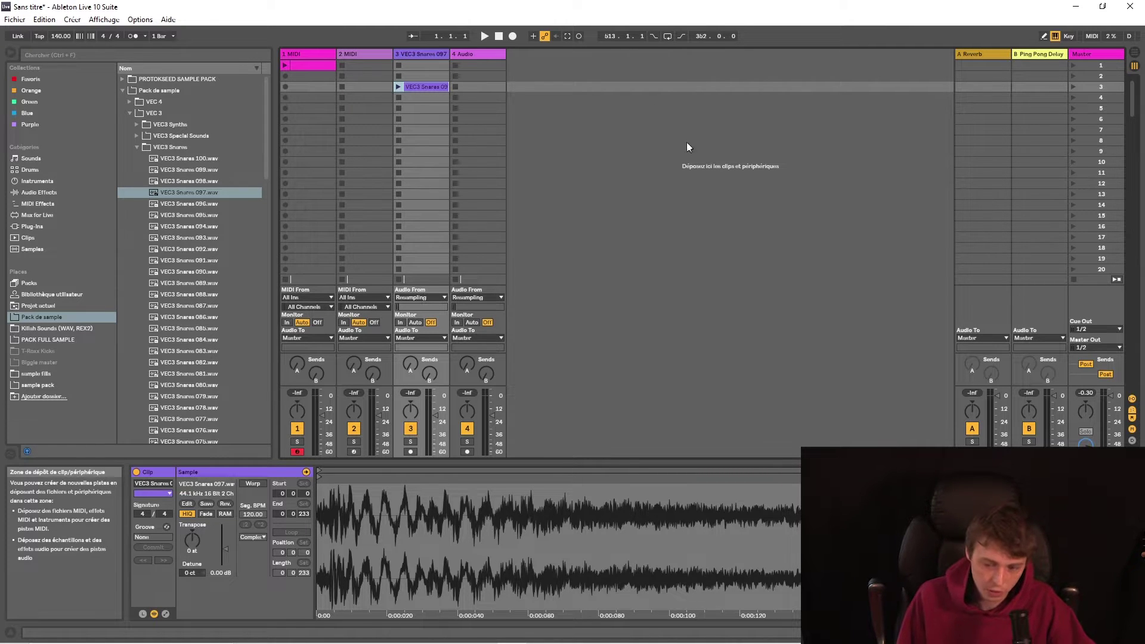
- Compare the Arrangement and Session views by switching back and forth between them, ending in the Session view
click(1136, 56)
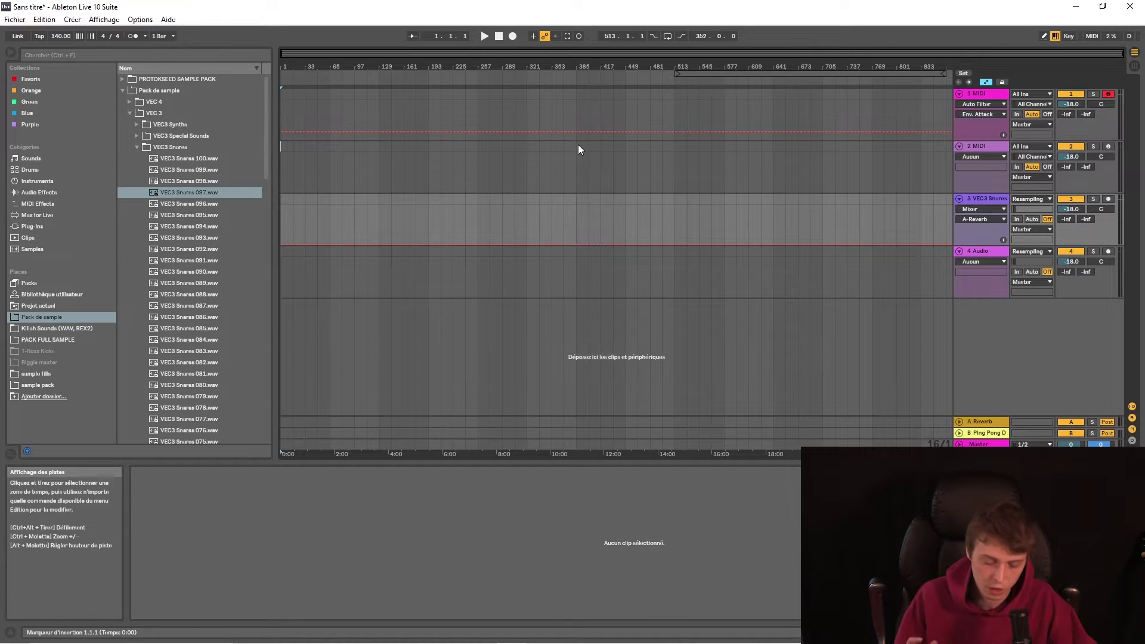
key(Tab)
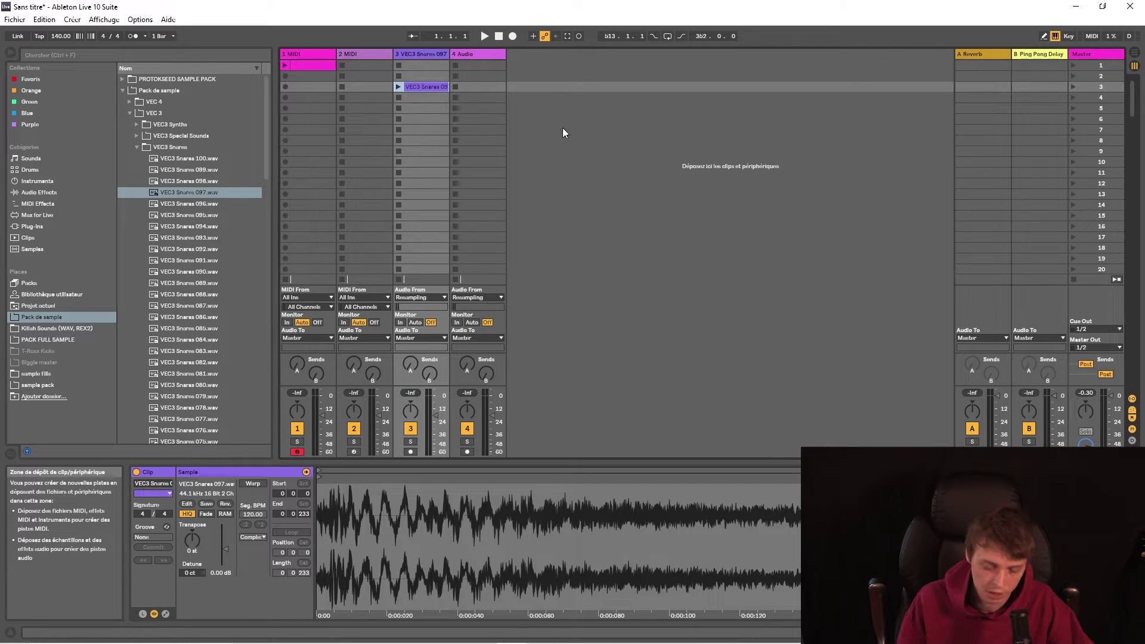
key(Tab)
key(Tab)
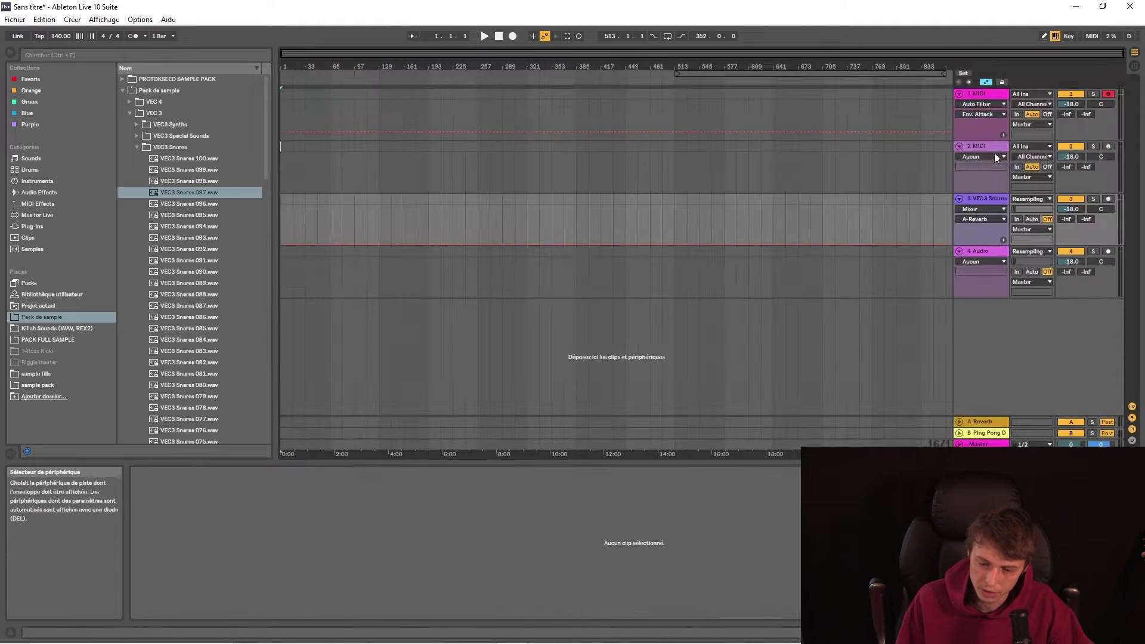
key(Tab)
key(Tab)
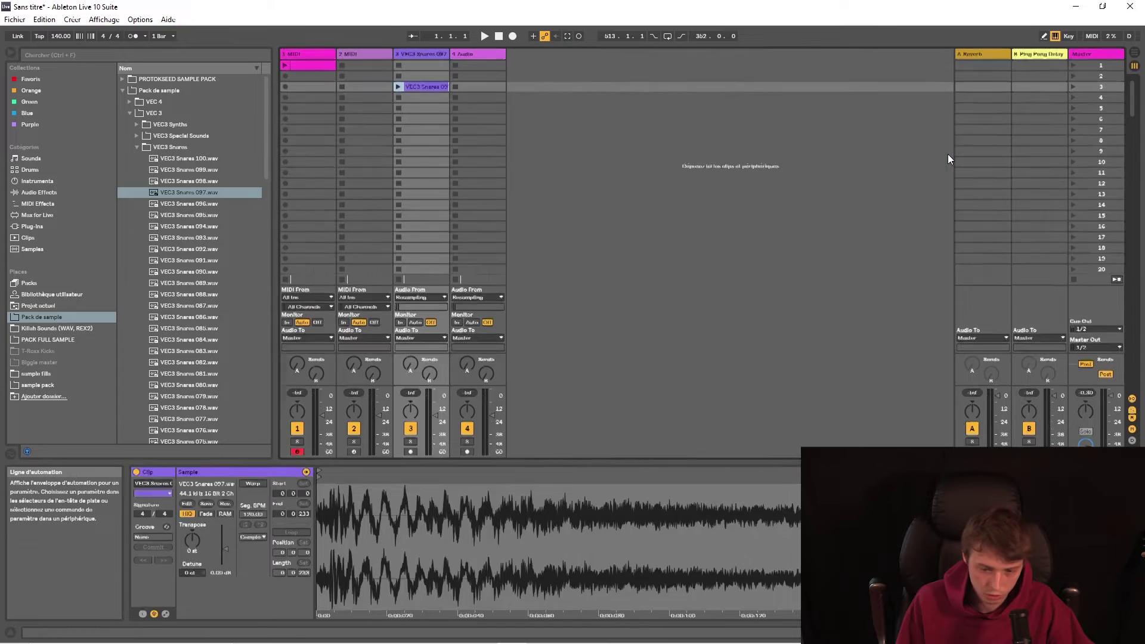
- Open the Audio page of the program preferences and move the preferences window higher
click(678, 205)
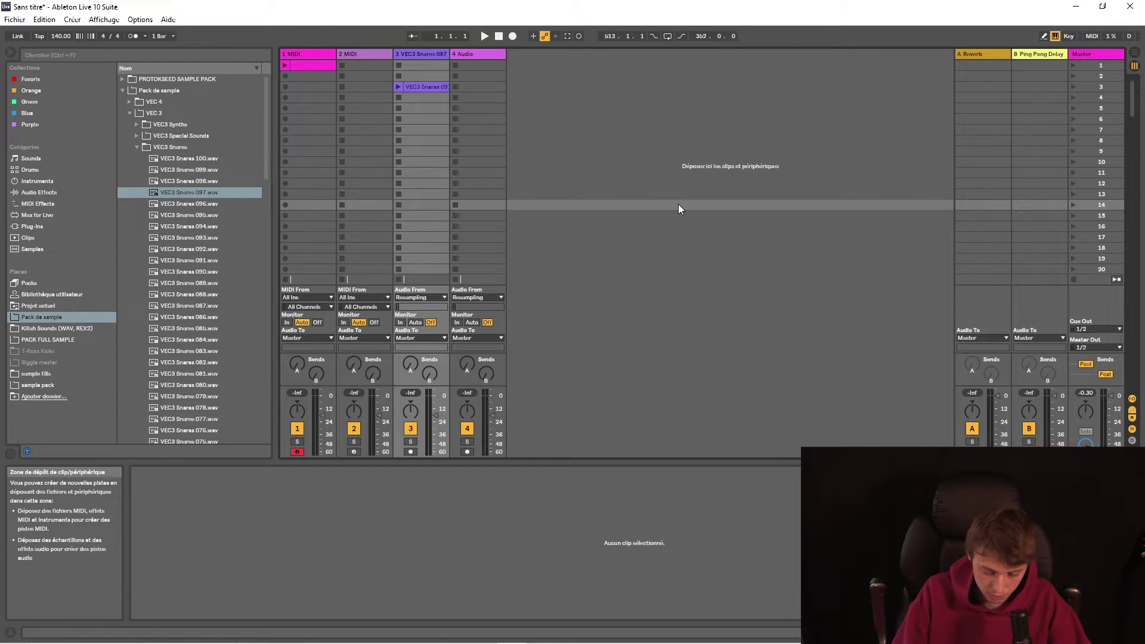
click(140, 19)
key(Escape)
click(764, 216)
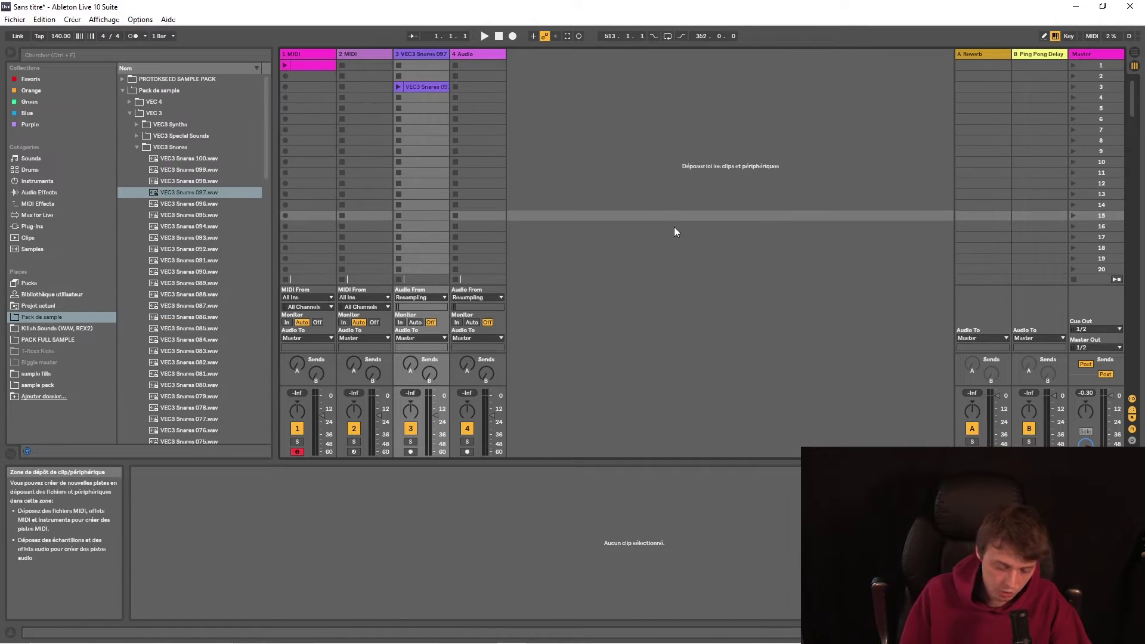
key(ctrl+comma)
drag(614, 147, 597, 97)
click(433, 144)
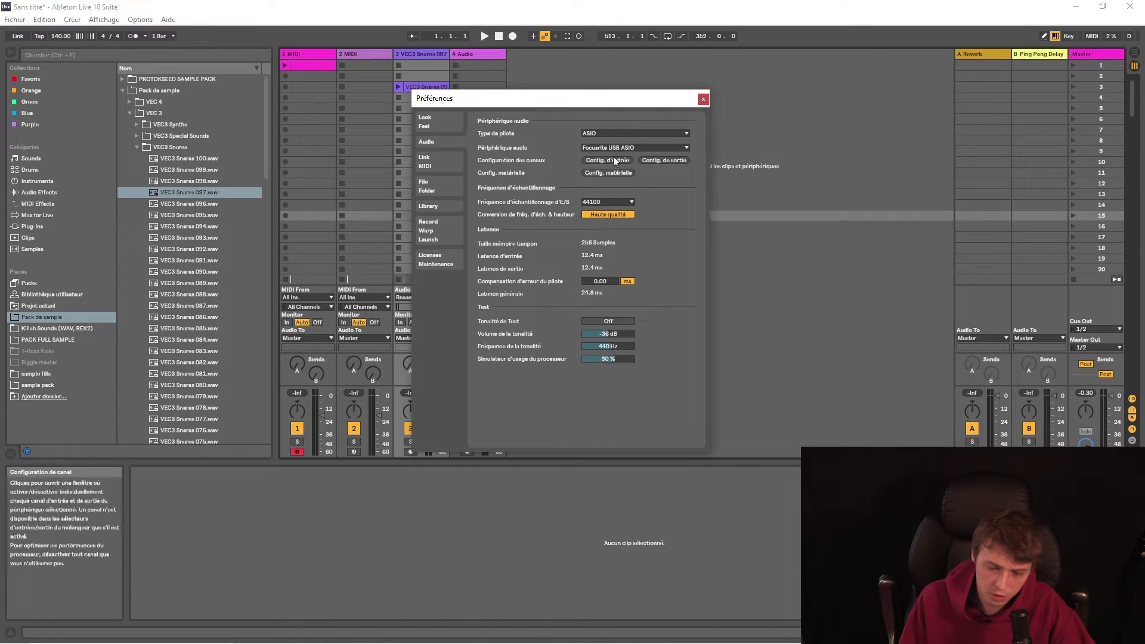
- Review the available driver types and audio devices, keeping ASIO and Focusrite USB ASIO selected
click(638, 131)
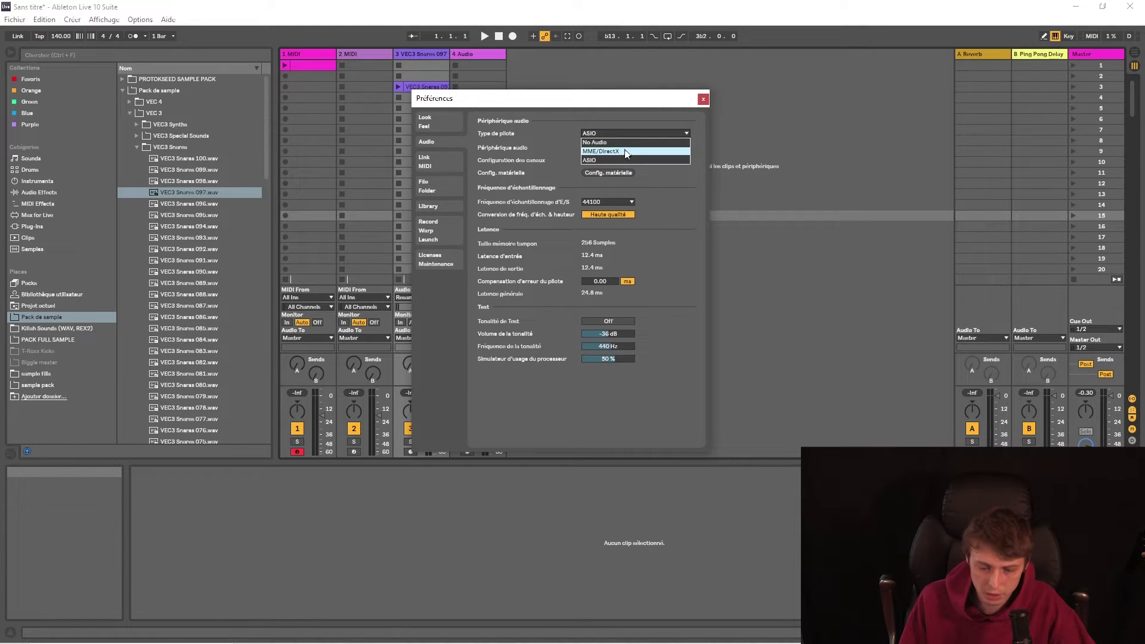
click(620, 160)
click(614, 148)
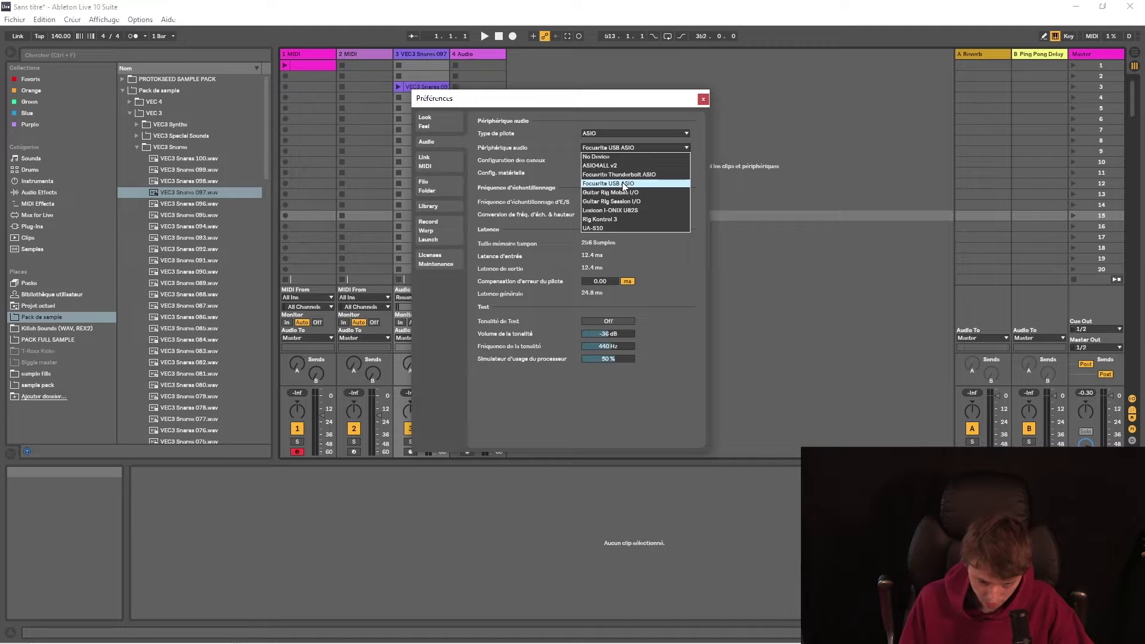
click(642, 148)
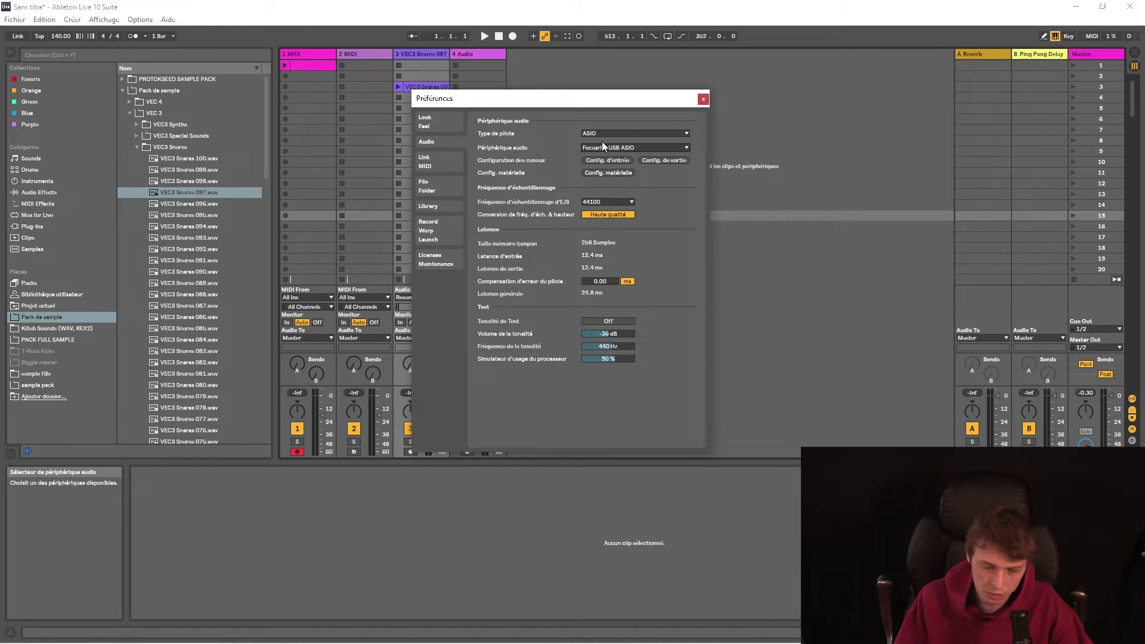
click(625, 148)
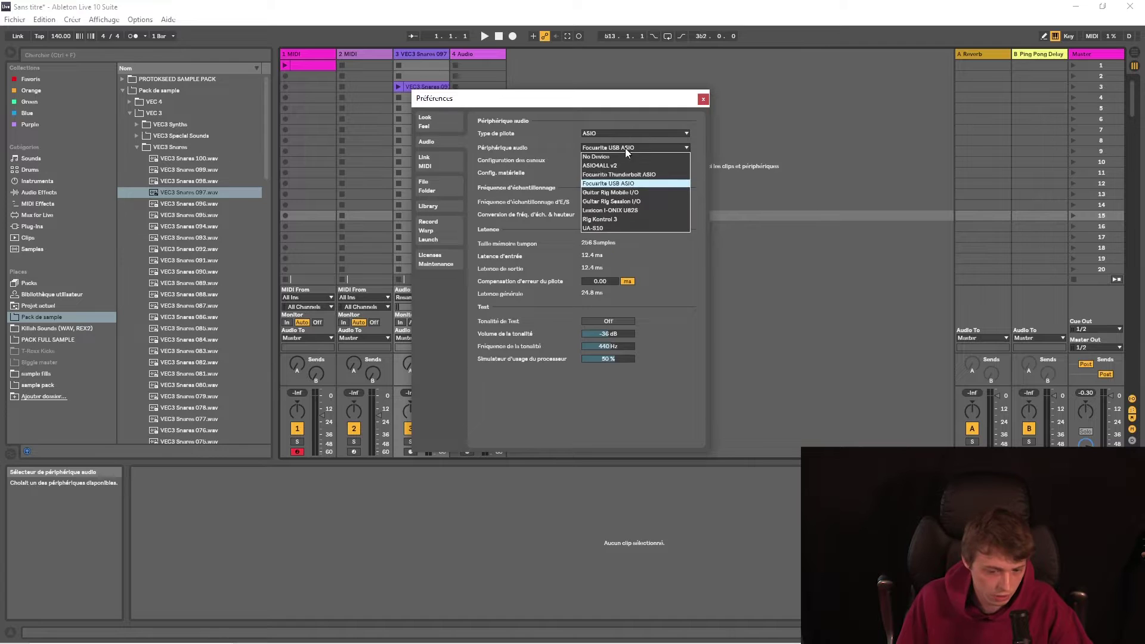
click(630, 145)
- Examine the audio device's input and output channel configurations without changing the enabled channels
click(614, 158)
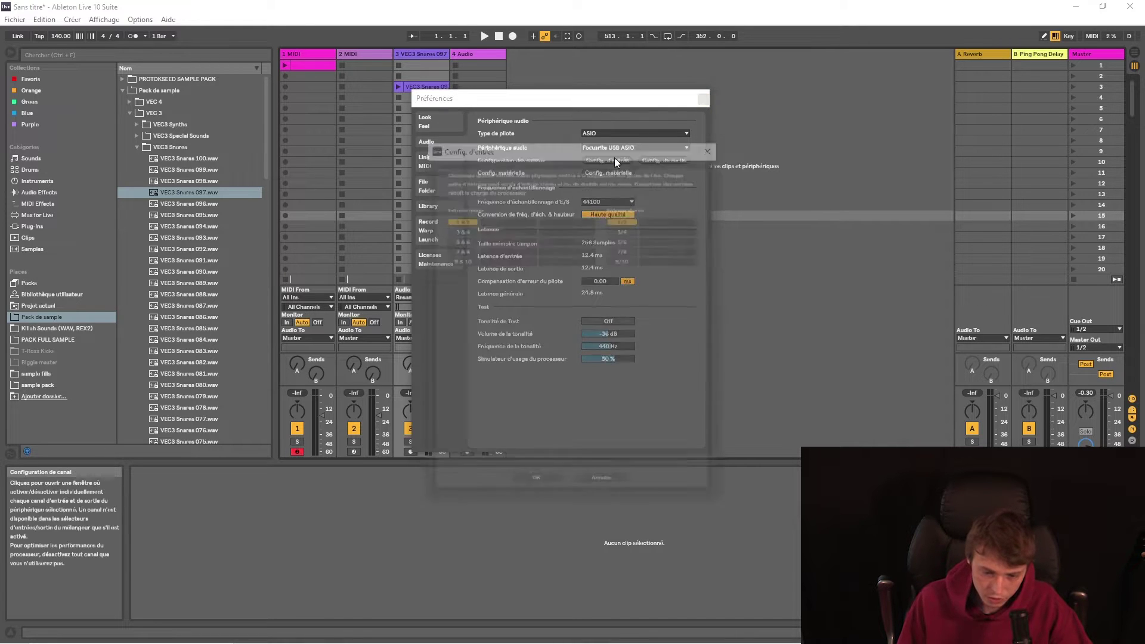
click(711, 149)
click(656, 158)
click(709, 147)
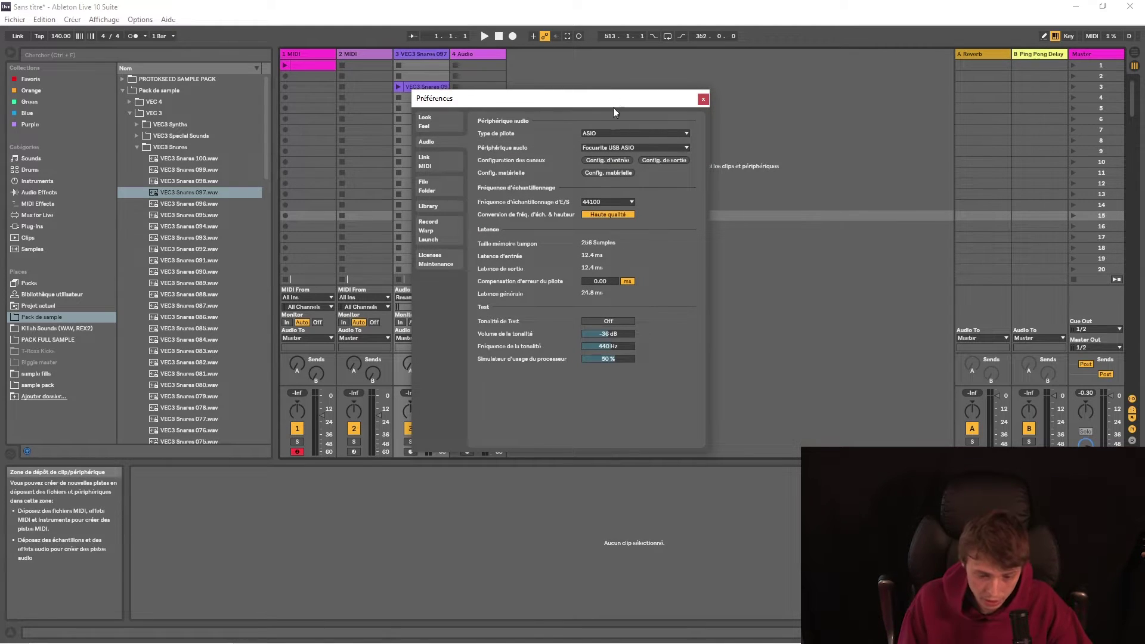
click(608, 160)
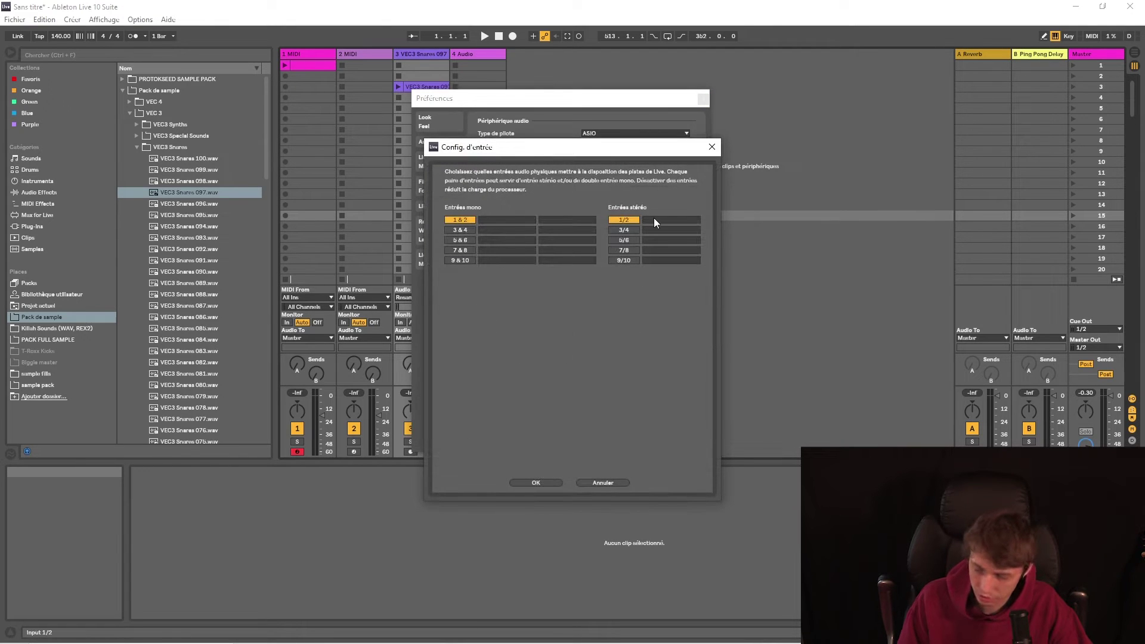
key(Escape)
click(676, 162)
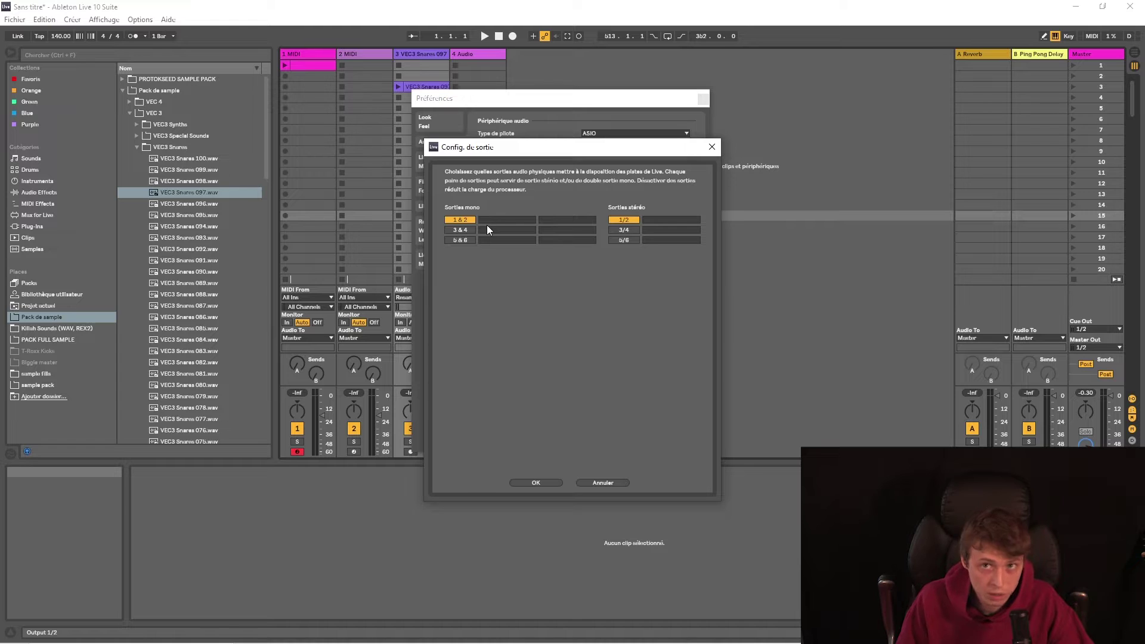
click(716, 151)
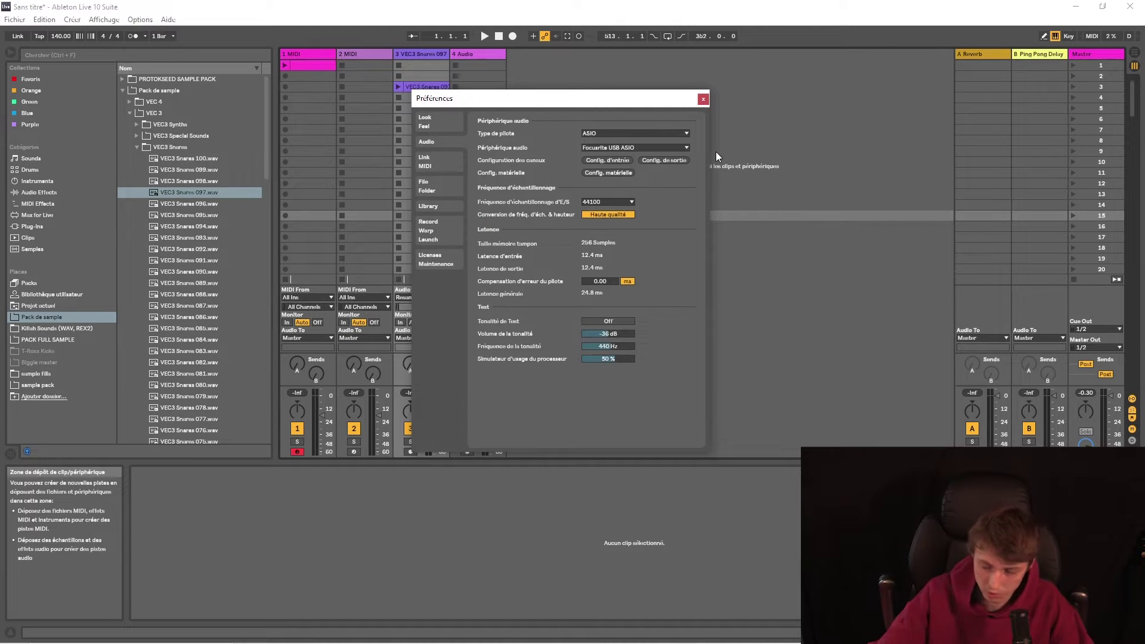
- Review the available input/output sample rates, keeping 44100
click(620, 203)
click(638, 199)
click(620, 203)
click(620, 206)
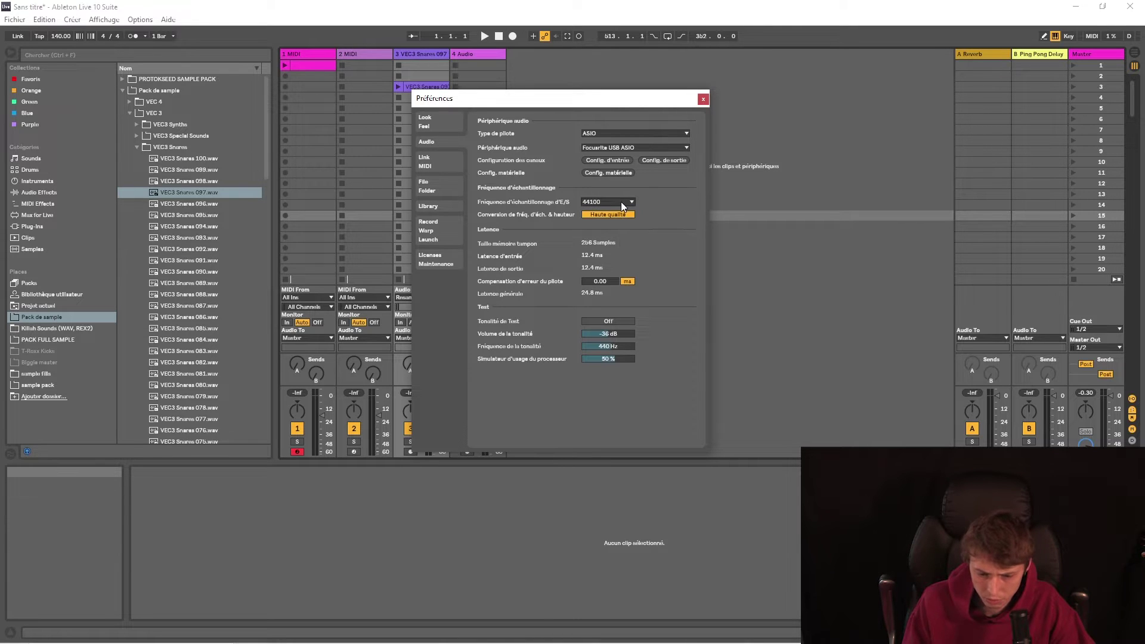
click(621, 202)
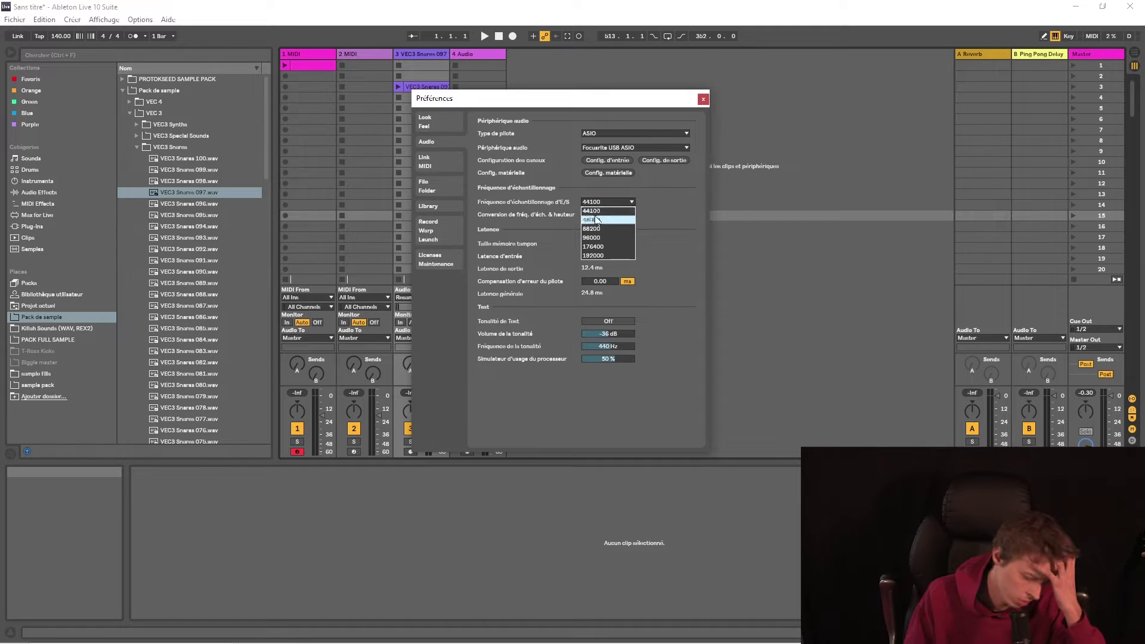
click(620, 208)
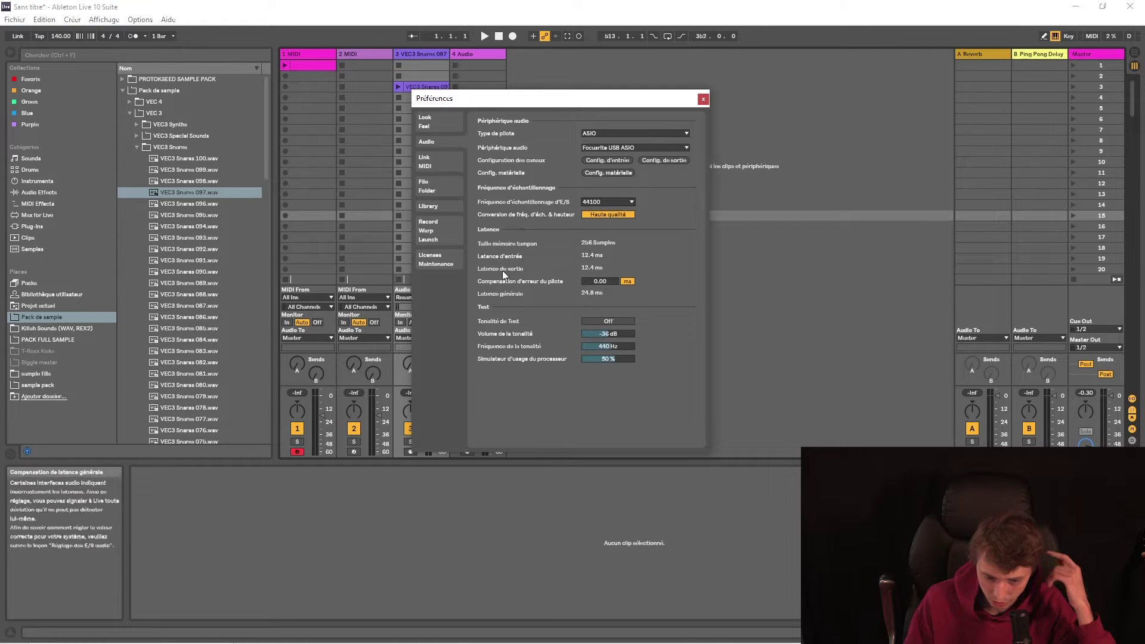
- Open the hardware settings of the Focusrite Scarlett 8i6 and set the buffer size to 512
click(620, 173)
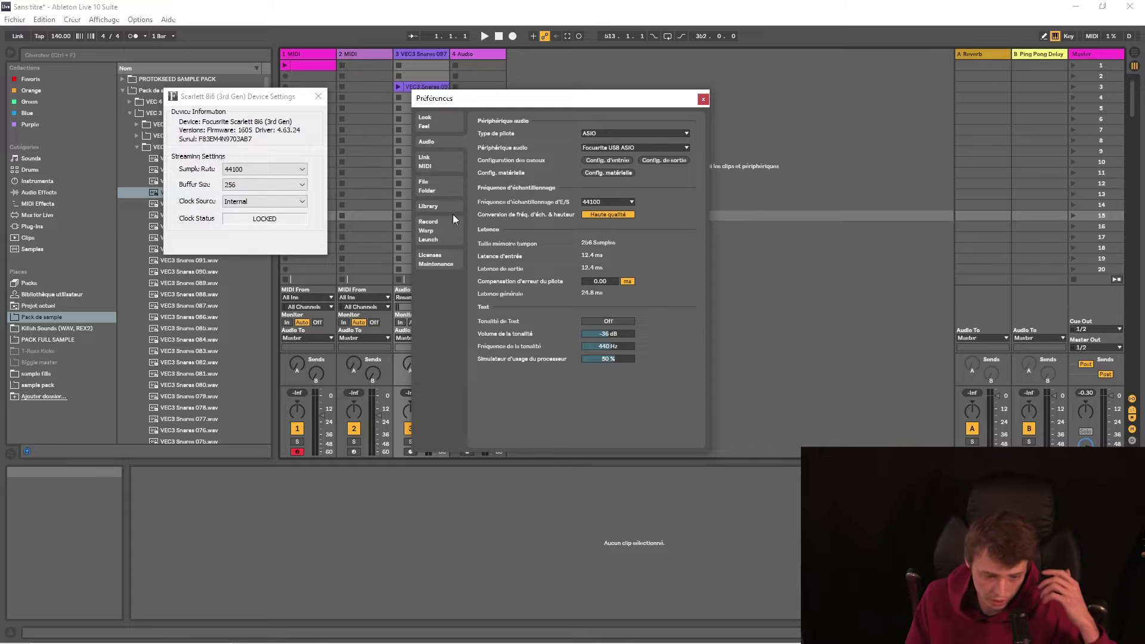
click(280, 185)
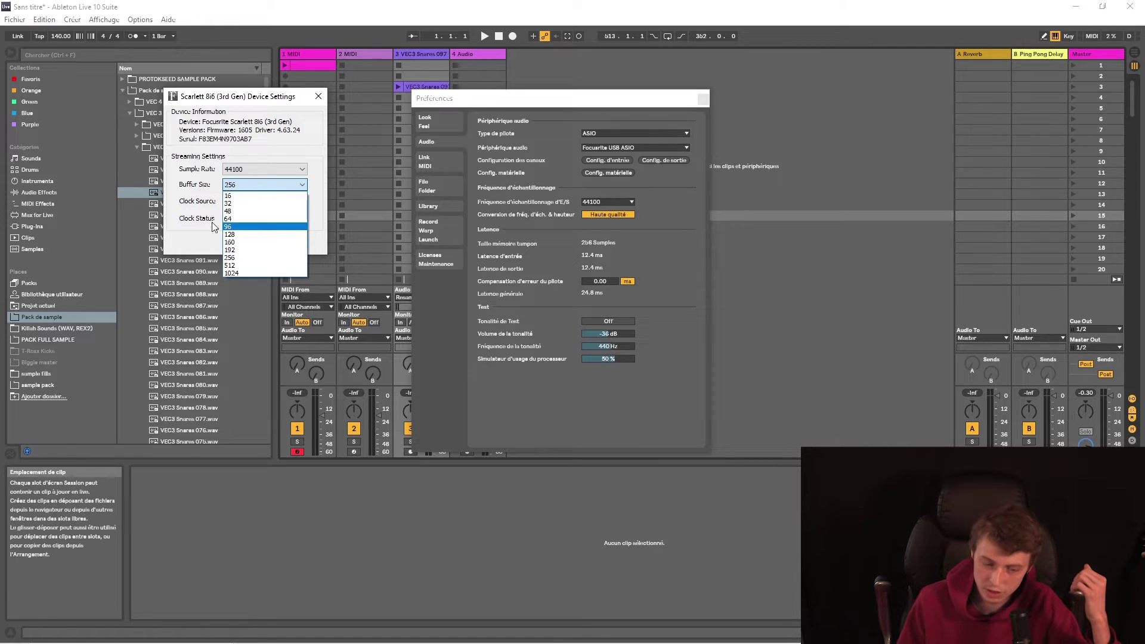
click(268, 265)
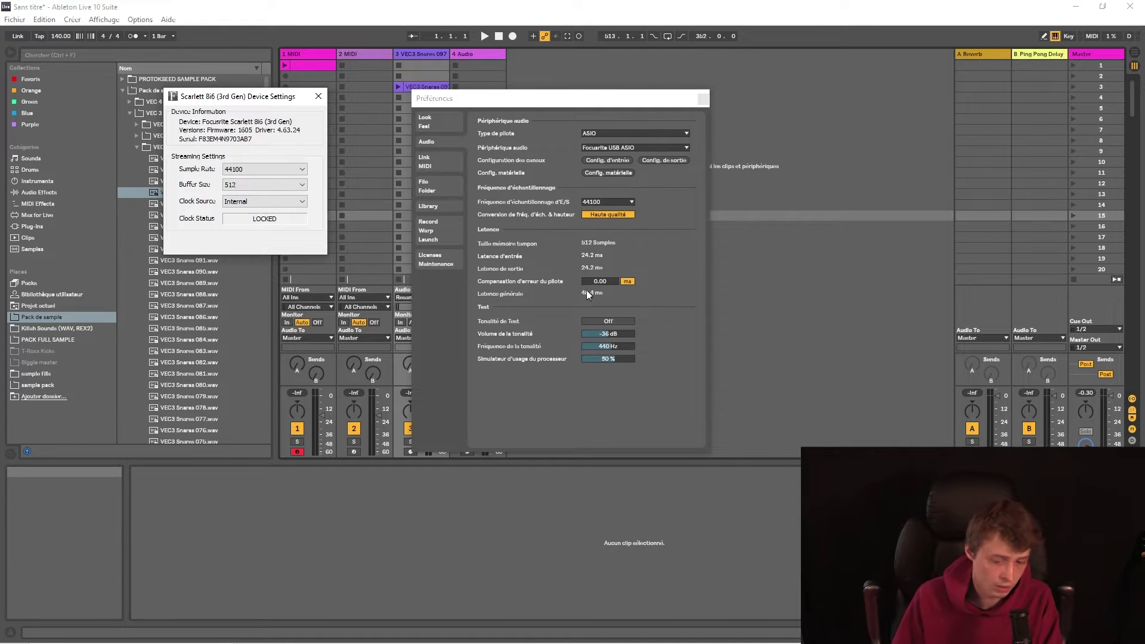
- Set the Scarlett 8i6 buffer size to 1024
click(245, 182)
click(257, 273)
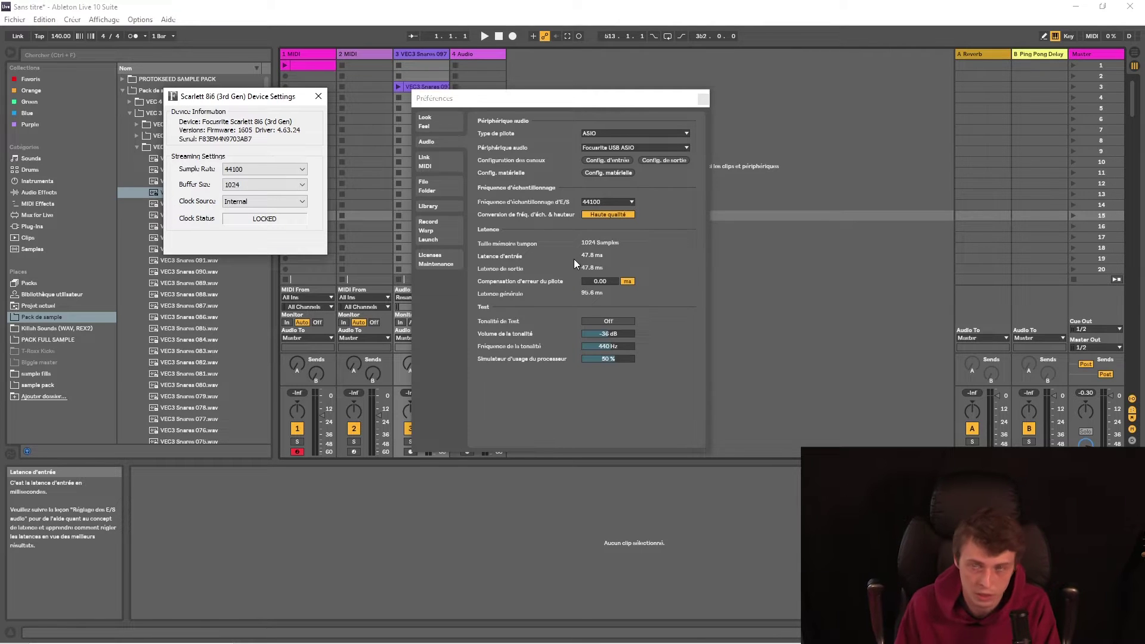
- Set the Scarlett 8i6 buffer size to 256 and close its device settings
click(274, 185)
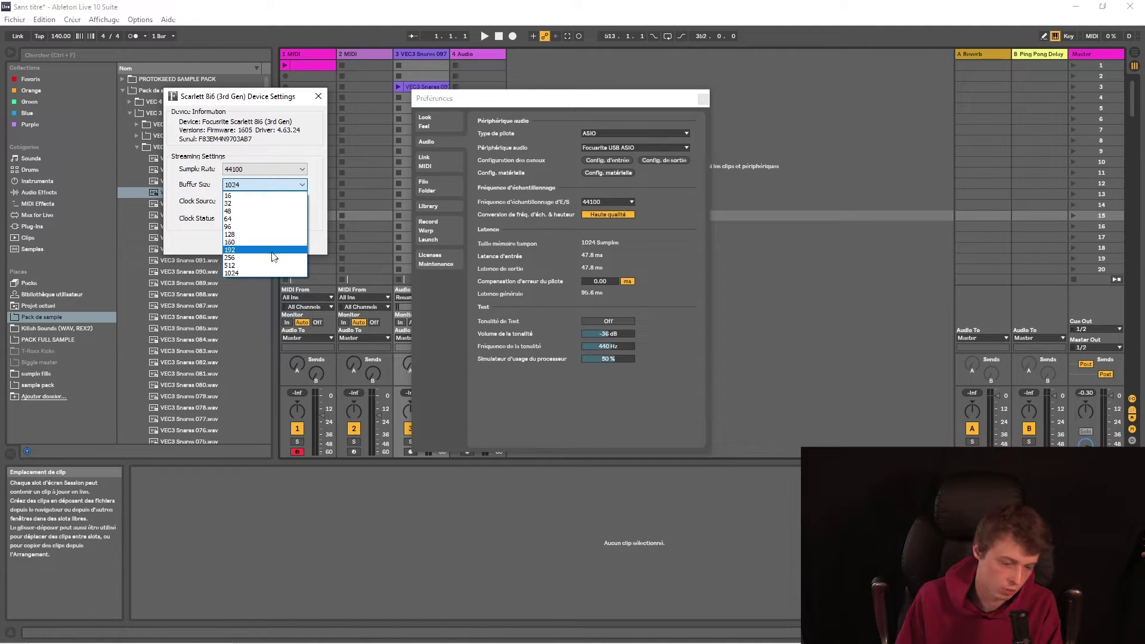
click(266, 257)
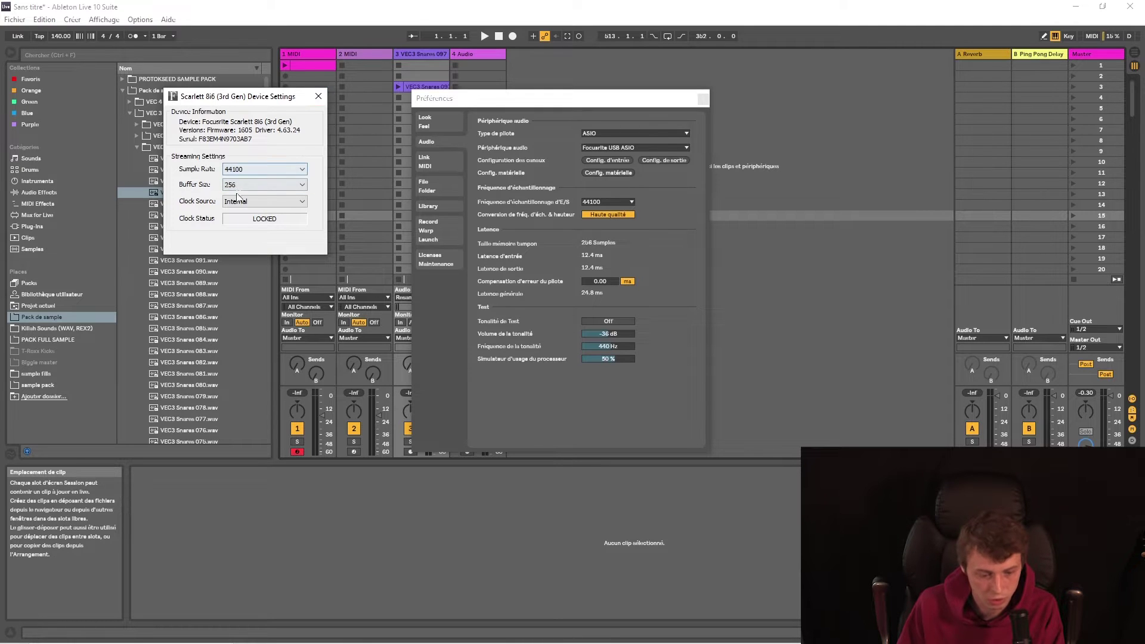
click(319, 96)
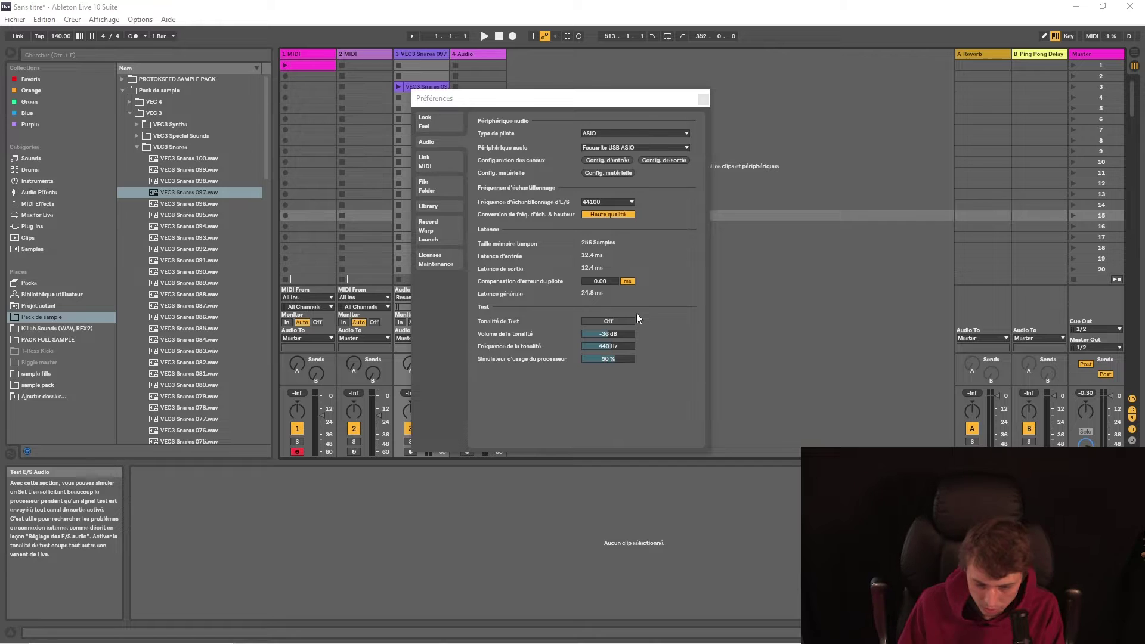
- Try the Light, Mid Light (Default), Mid Dark, Dark and Live 9 interface themes in the Look/Feel preferences
click(426, 124)
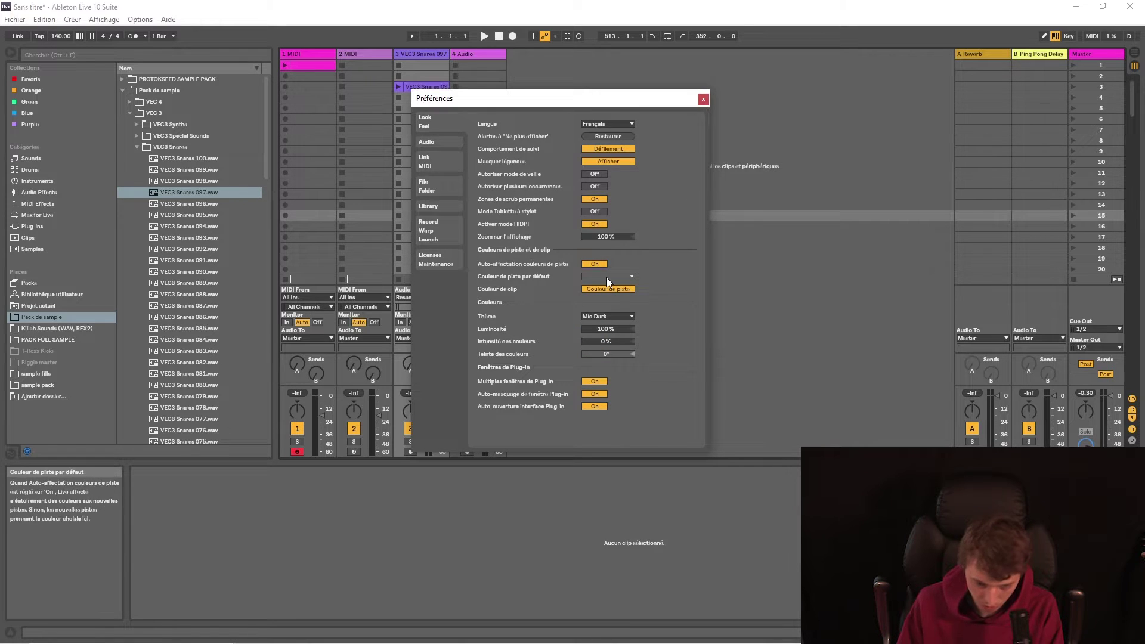
click(613, 316)
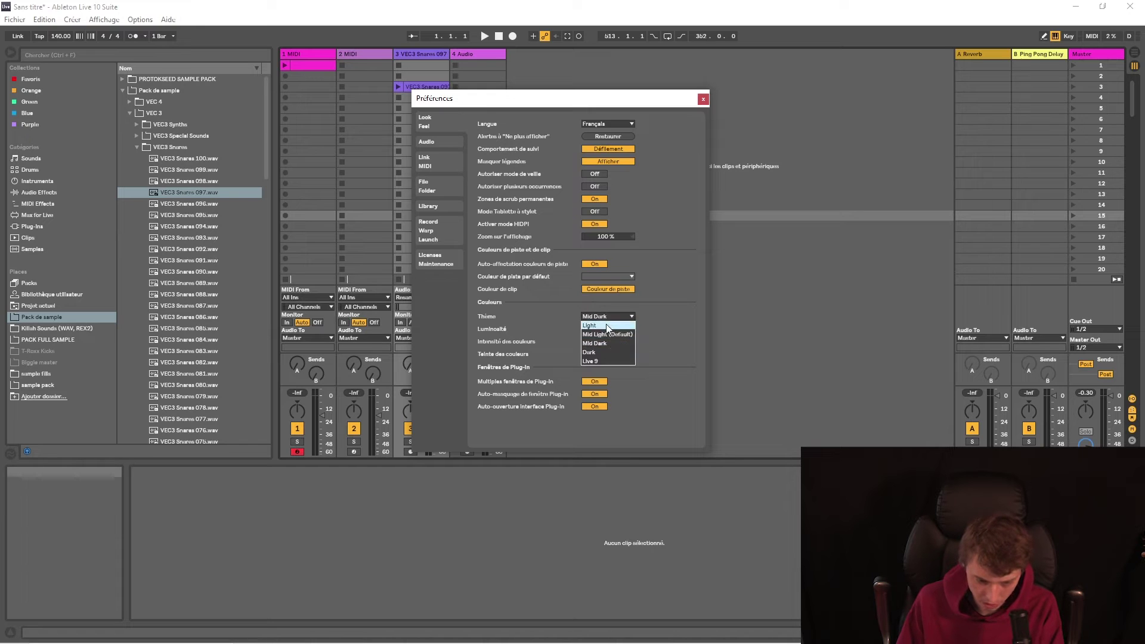
click(606, 323)
click(604, 316)
click(602, 332)
click(603, 314)
click(603, 343)
click(602, 315)
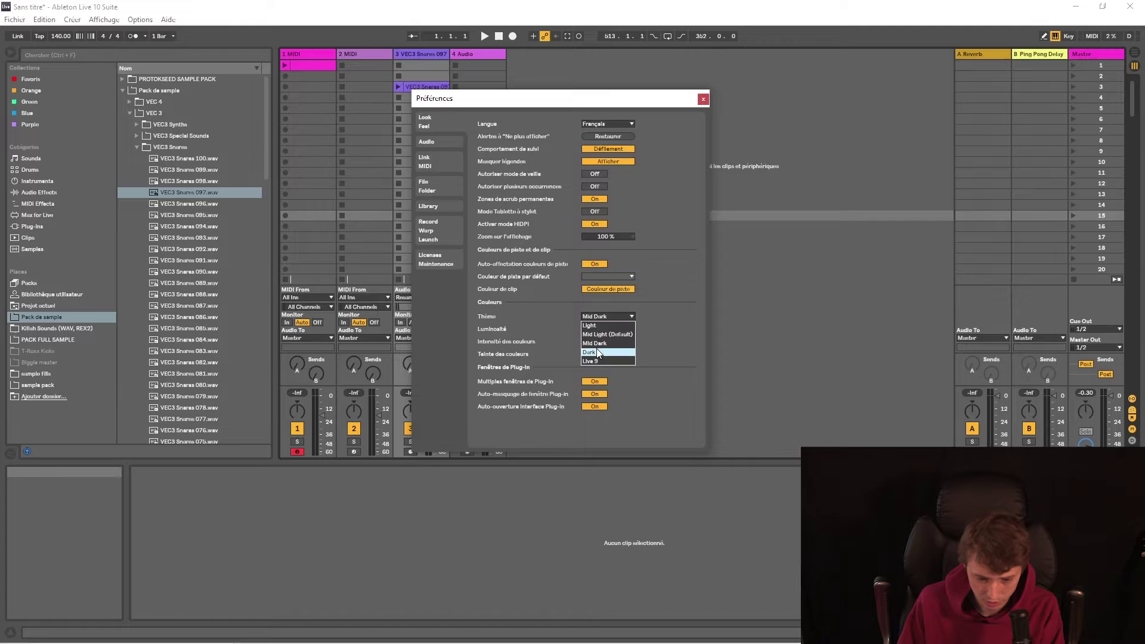
click(596, 351)
click(610, 316)
click(599, 360)
- Try the Mid Light (Default) theme once more and return the interface to Mid Dark
click(602, 316)
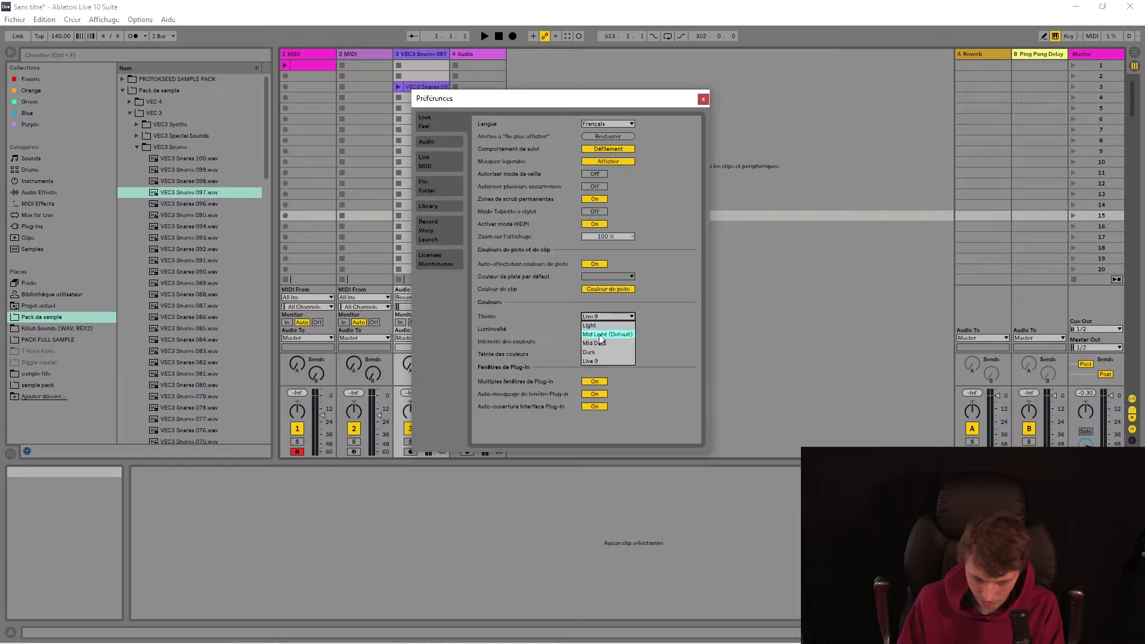
click(600, 335)
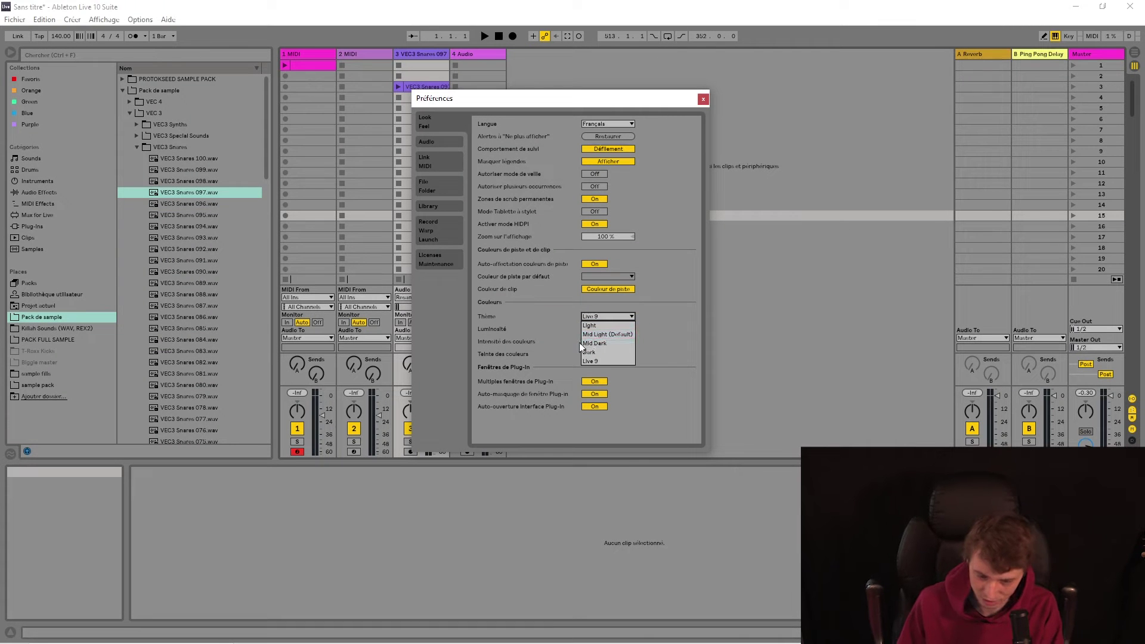
click(605, 316)
click(606, 335)
click(605, 316)
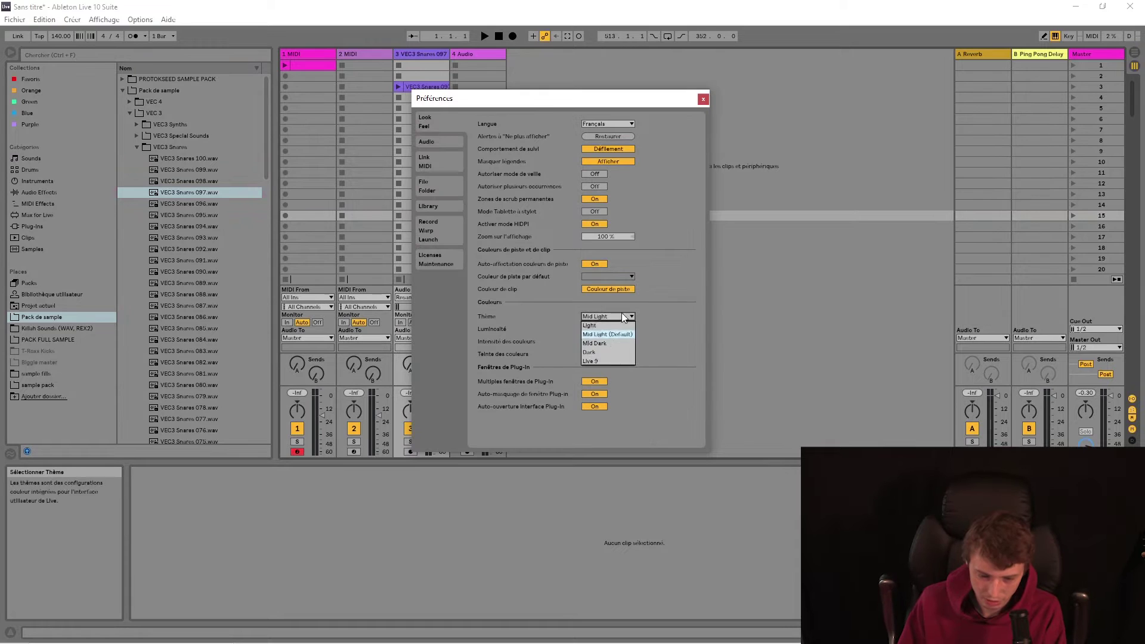
click(609, 343)
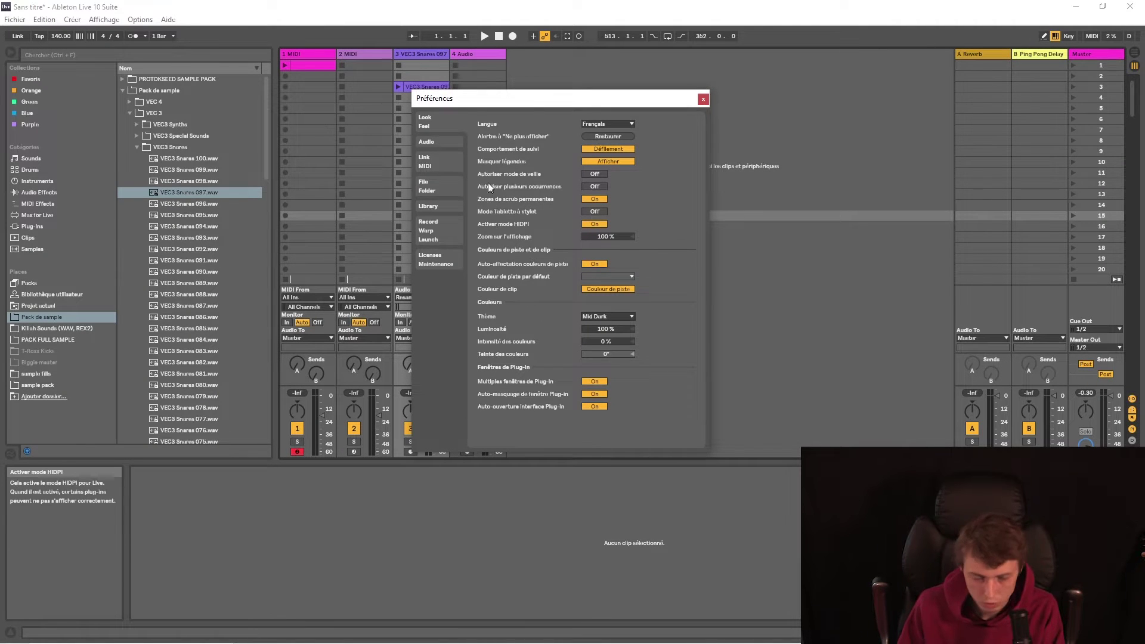
- Examine the Link/MIDI preferences and the control surfaces available for the first slot, keeping APC40 MkII
click(429, 143)
click(435, 169)
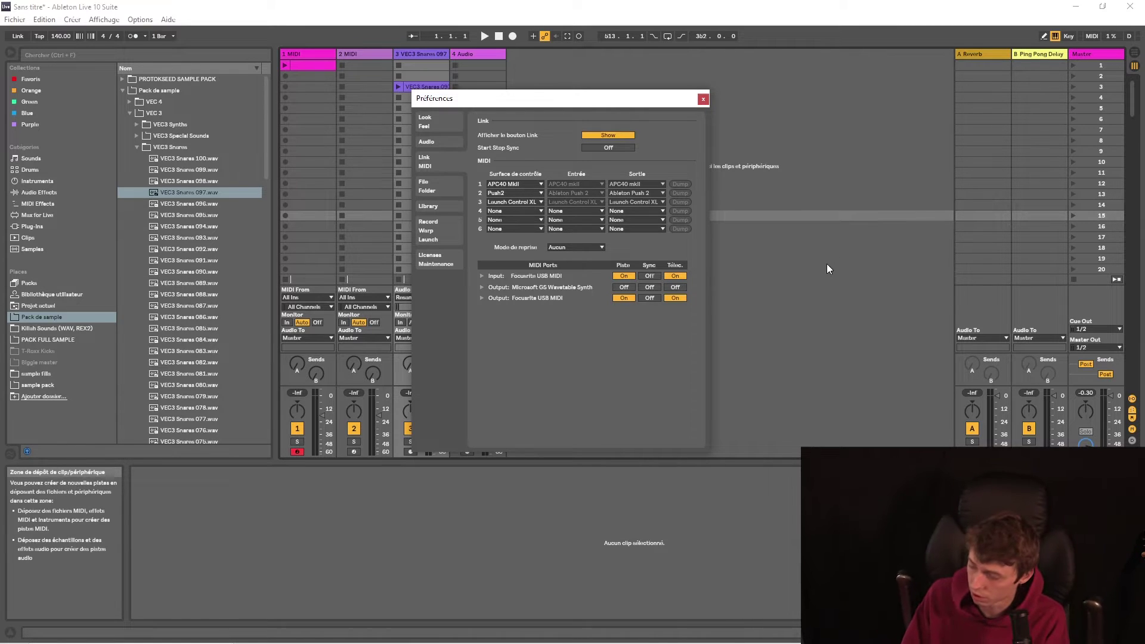
click(528, 185)
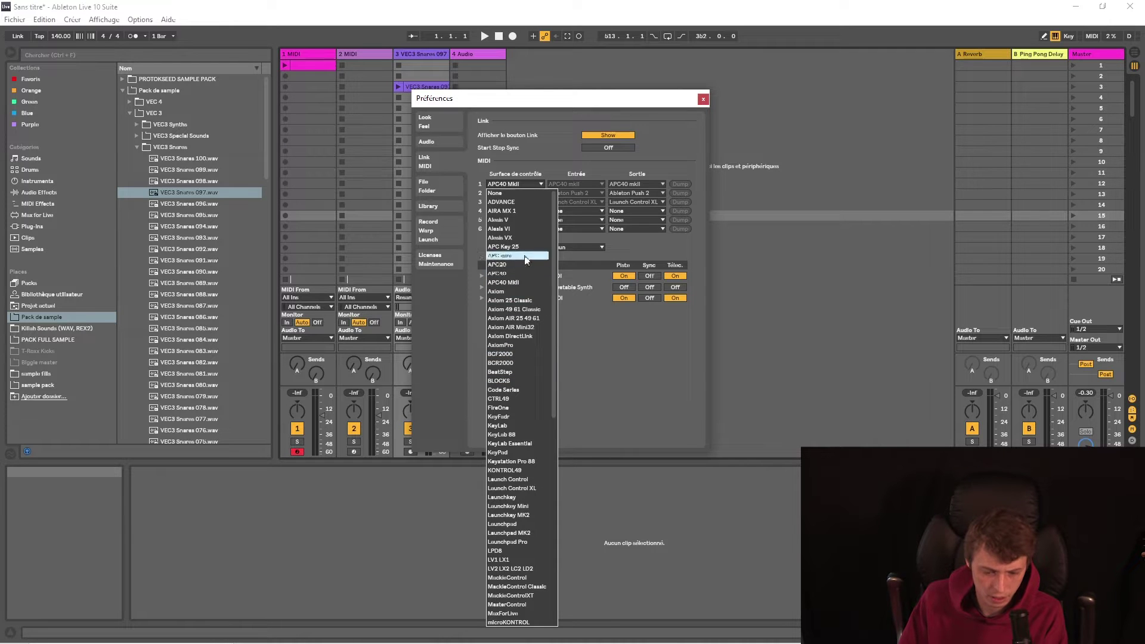
mouse_move(552, 241)
mouse_down()
mouse_move(559, 458)
mouse_move(555, 243)
mouse_up()
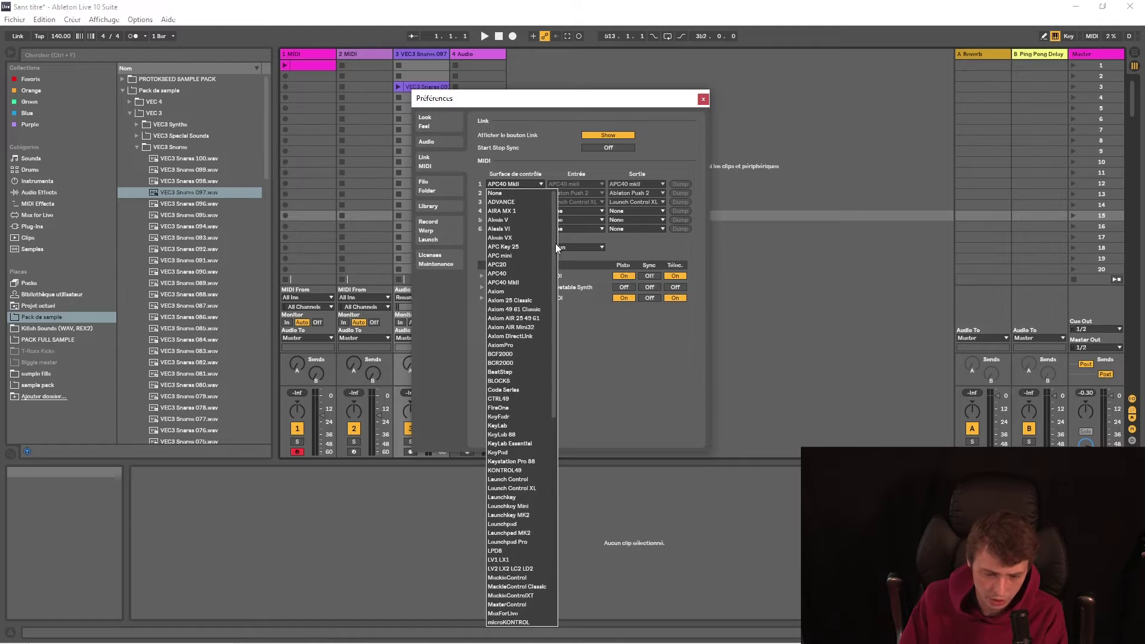
click(611, 369)
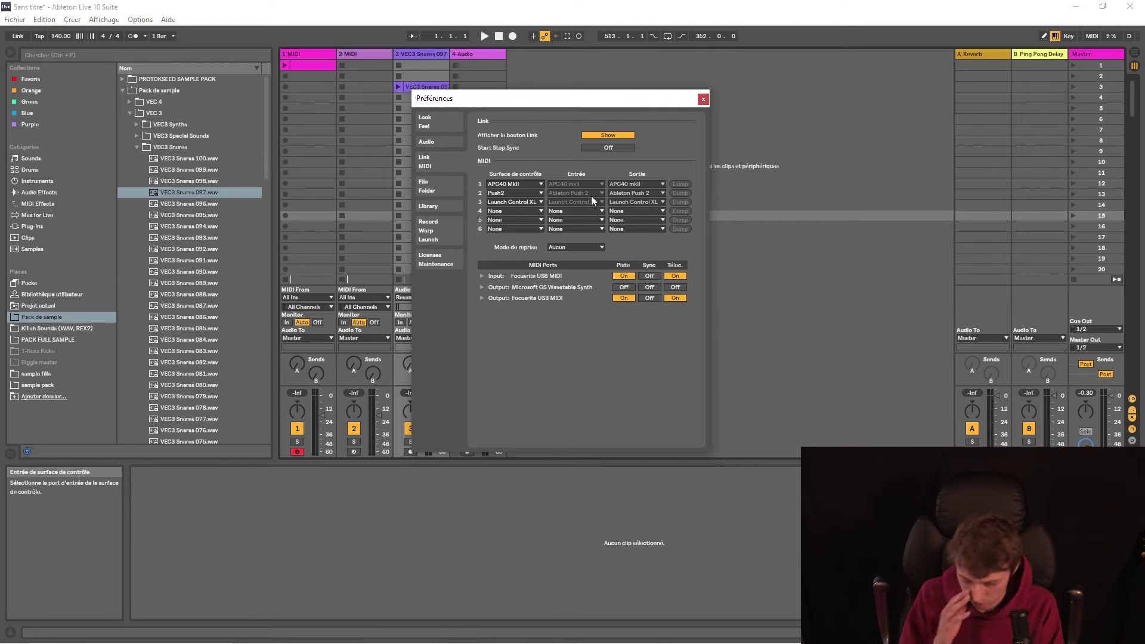
click(527, 184)
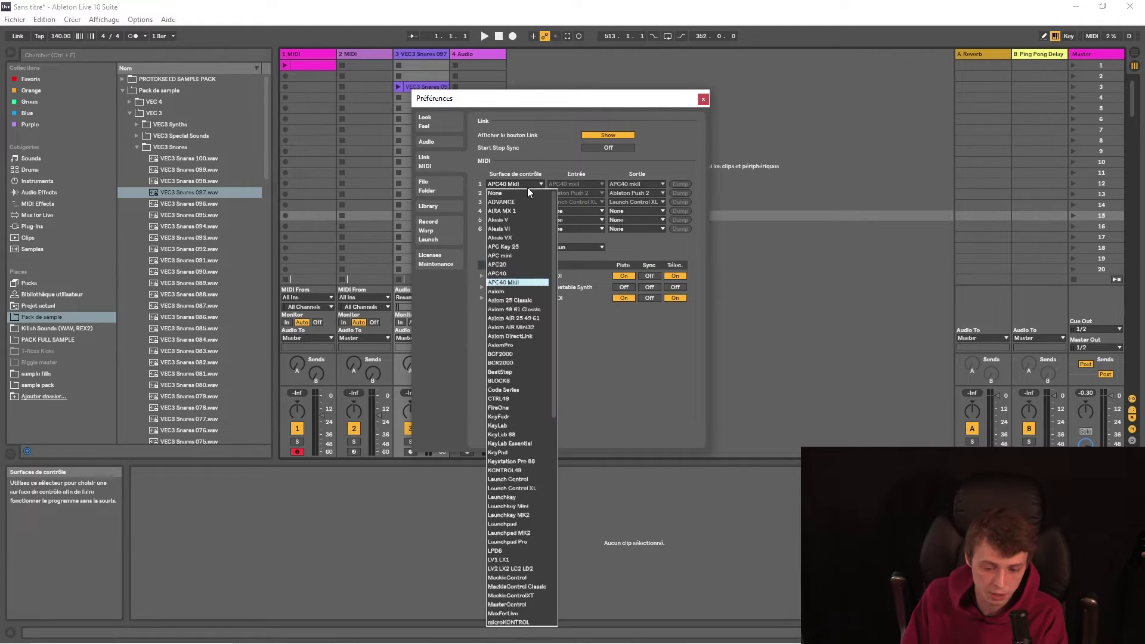
click(593, 366)
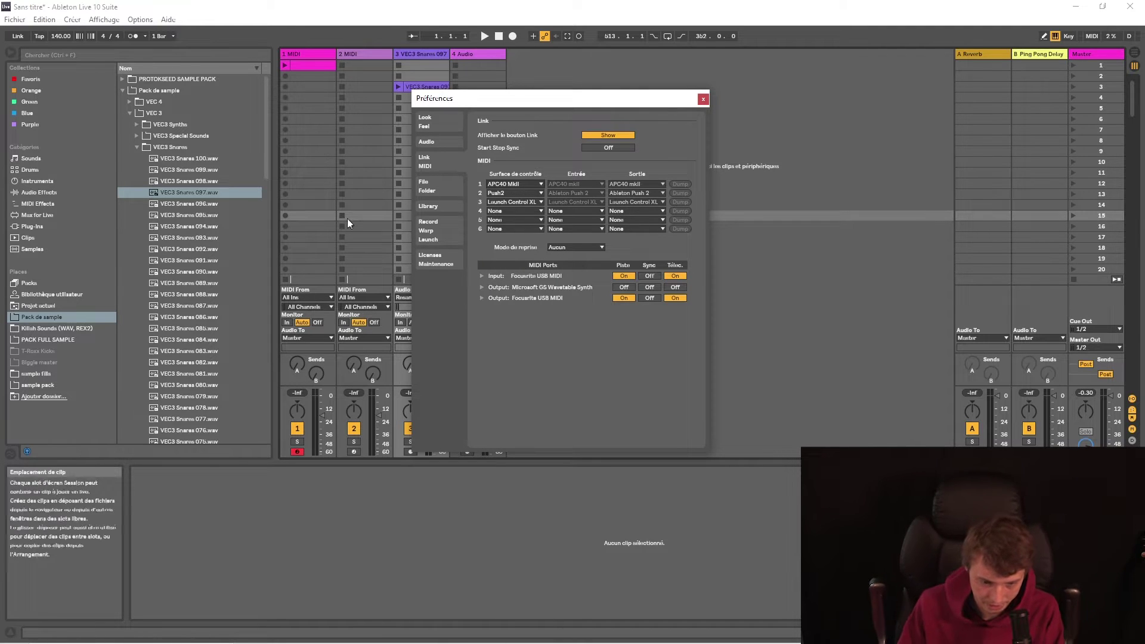
- Open the File/Folder preferences and look at saving the current Set as default, cancelling the replacement
click(428, 188)
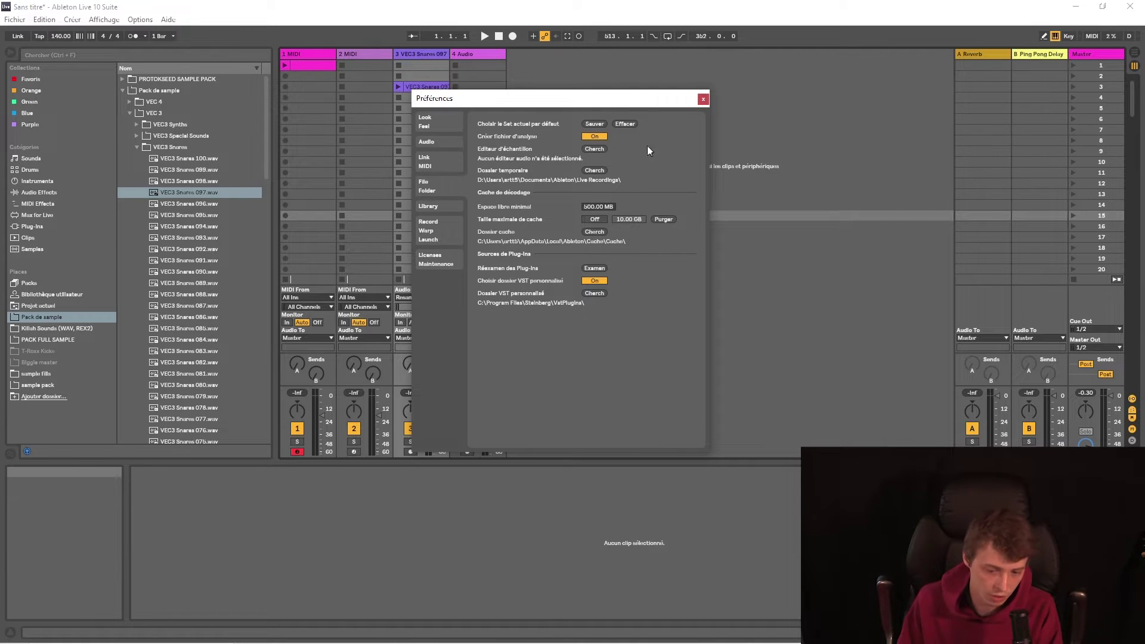
drag(571, 100, 678, 143)
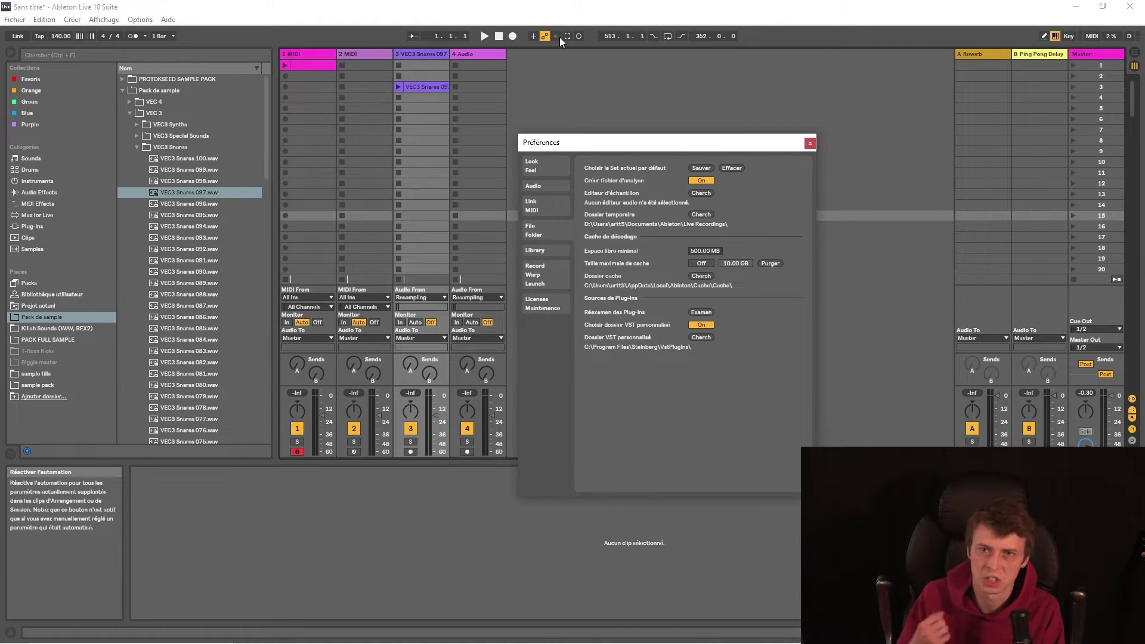
click(697, 168)
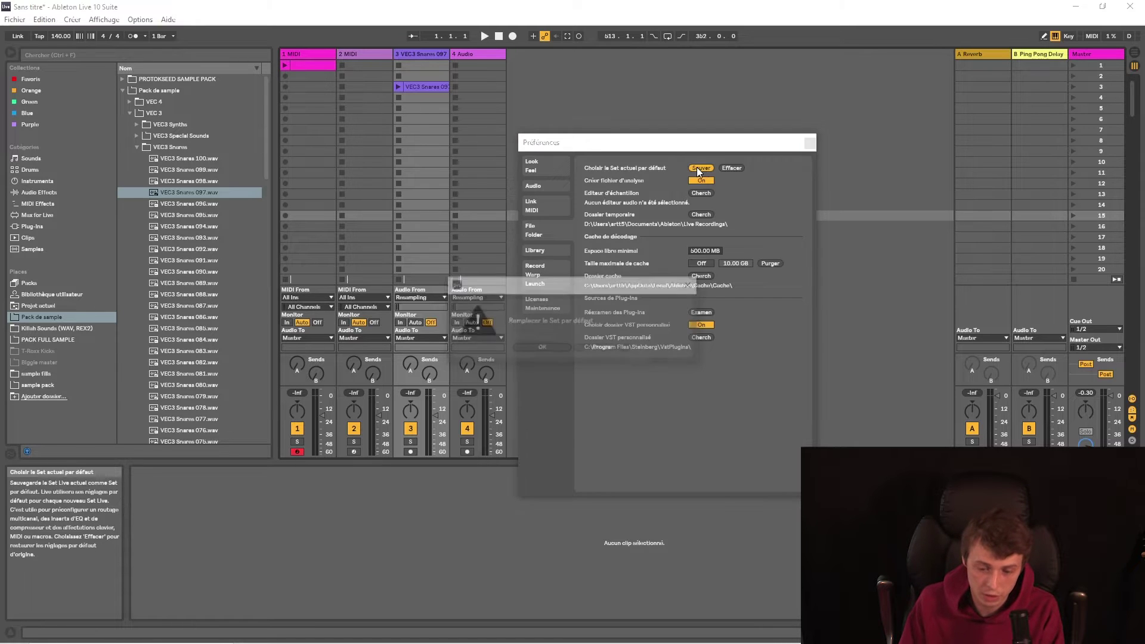
click(602, 349)
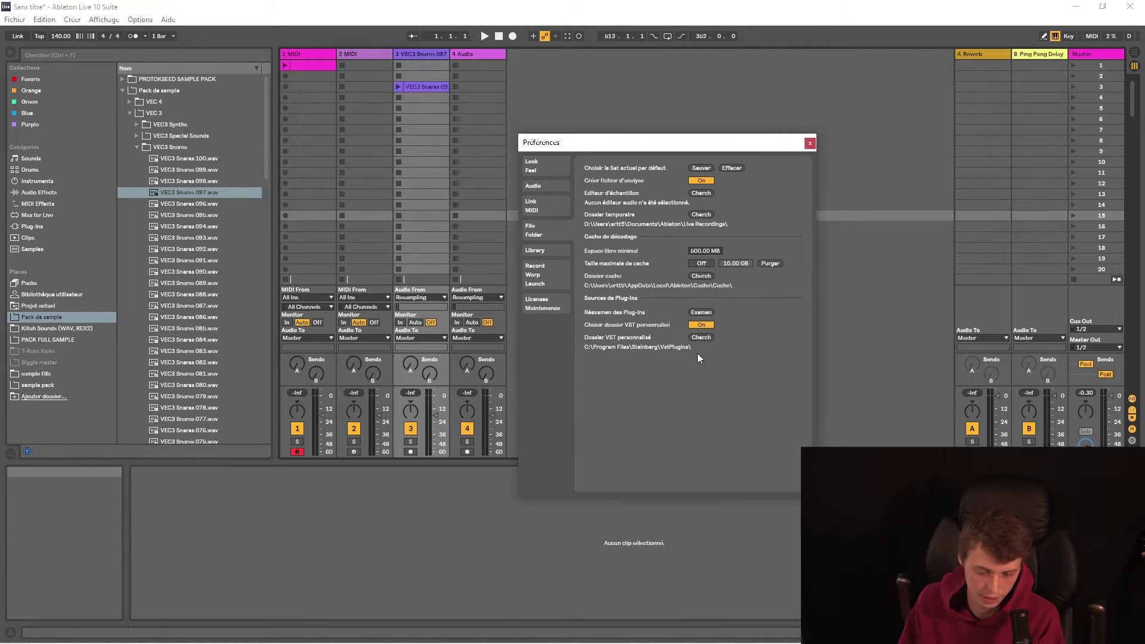
- Choose C:\Program Files\Steinberg\VstPlugins as the custom VST folder and show the installed plug-ins in the browser
click(700, 337)
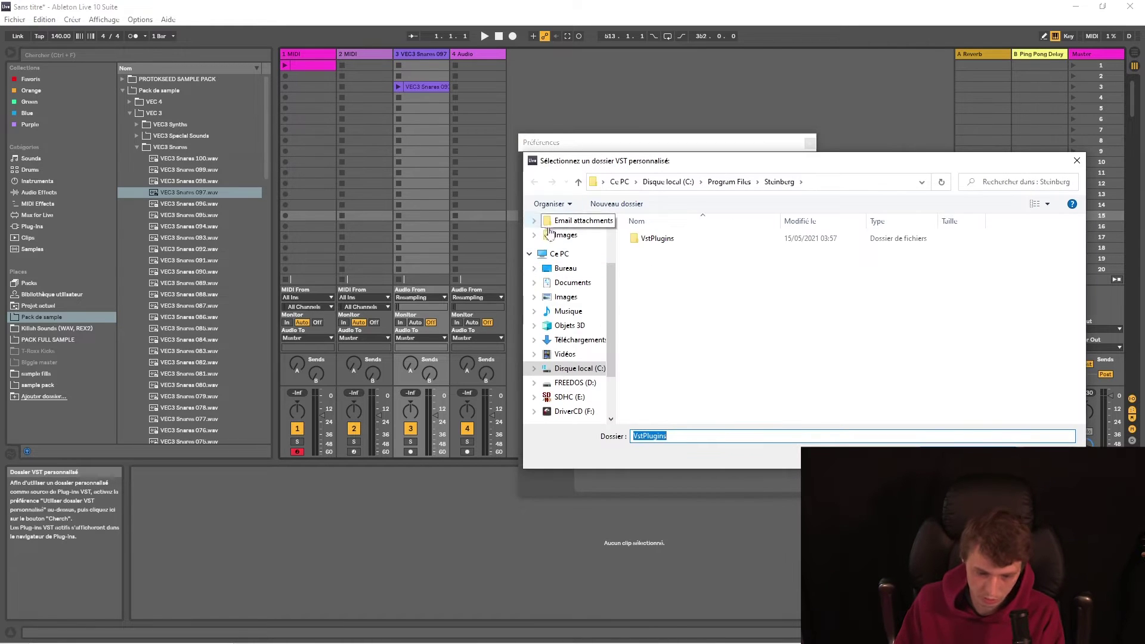
click(577, 368)
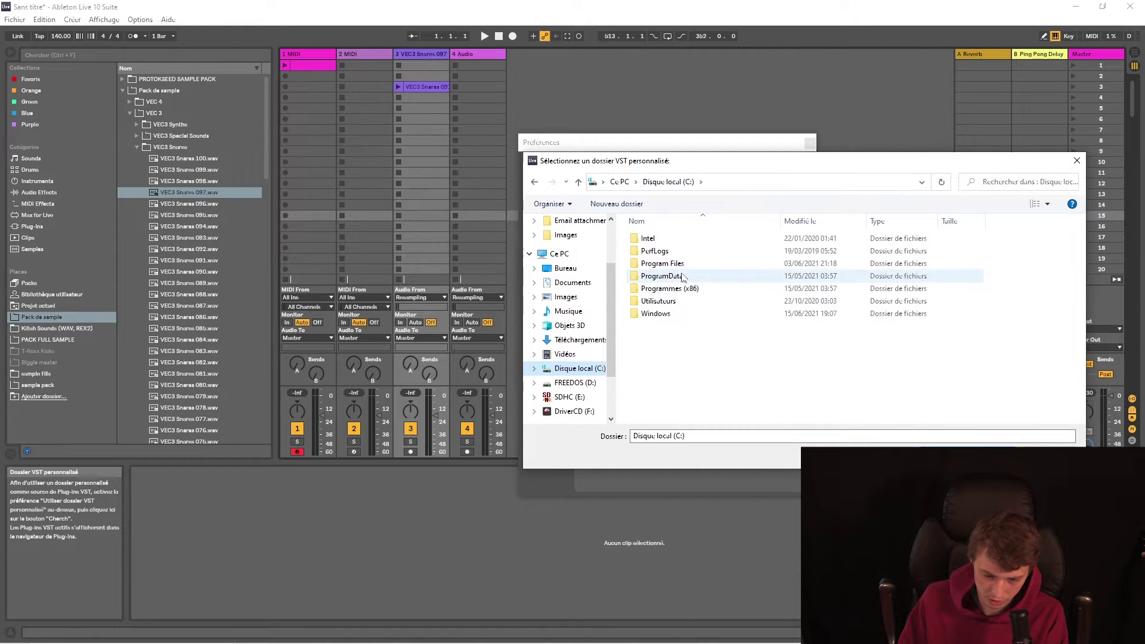
double_click(661, 264)
scroll(679, 286, down, 5)
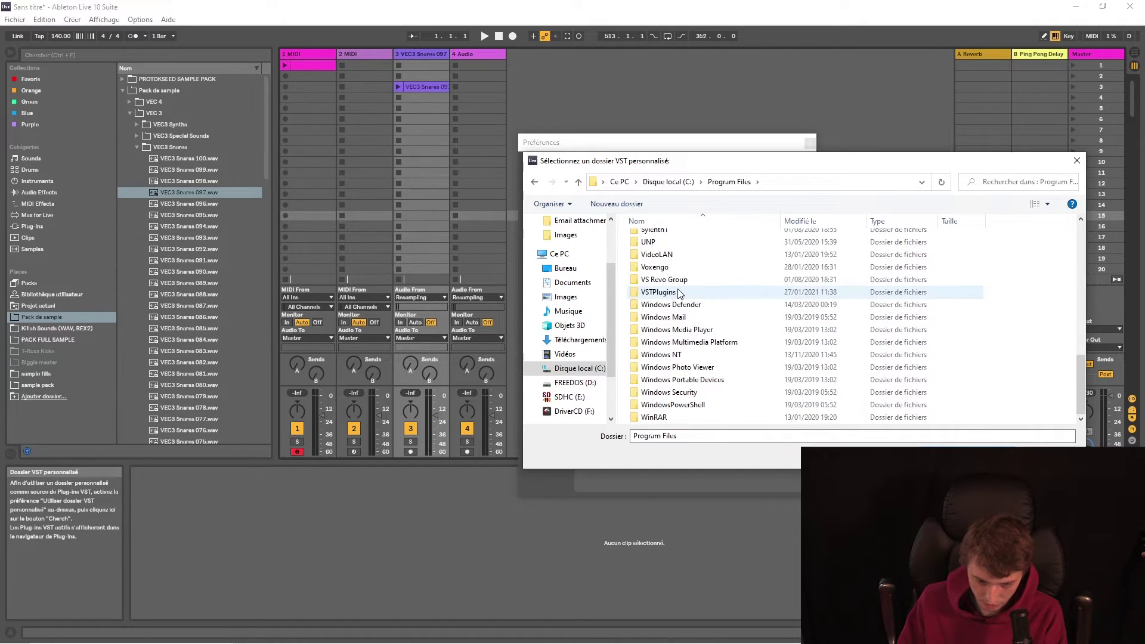
scroll(666, 293, up, 1)
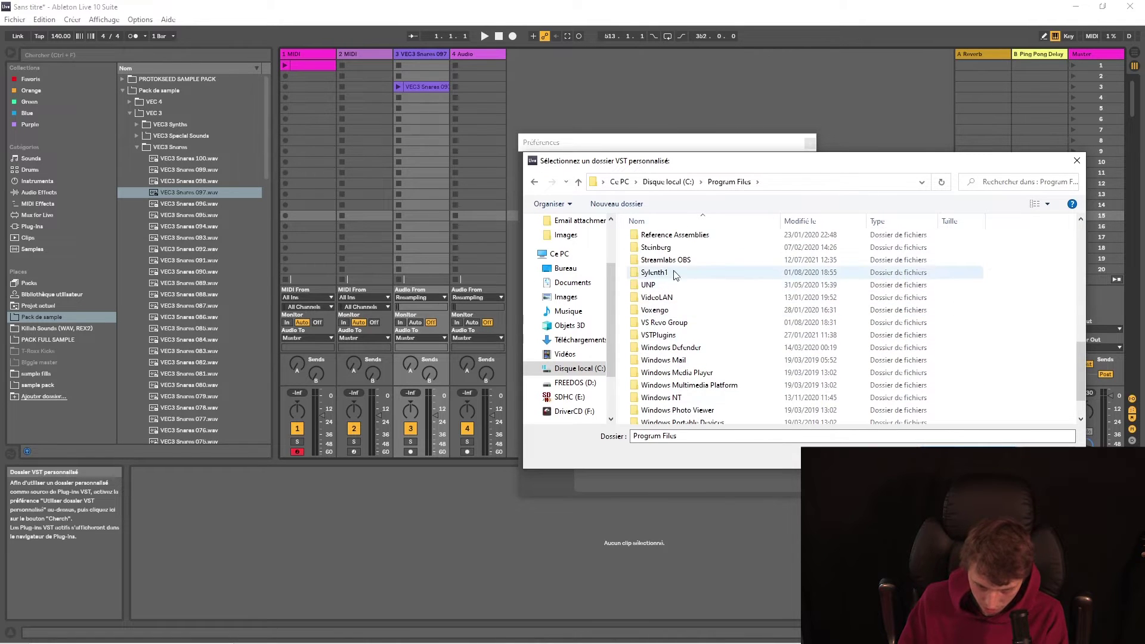
double_click(701, 247)
double_click(711, 238)
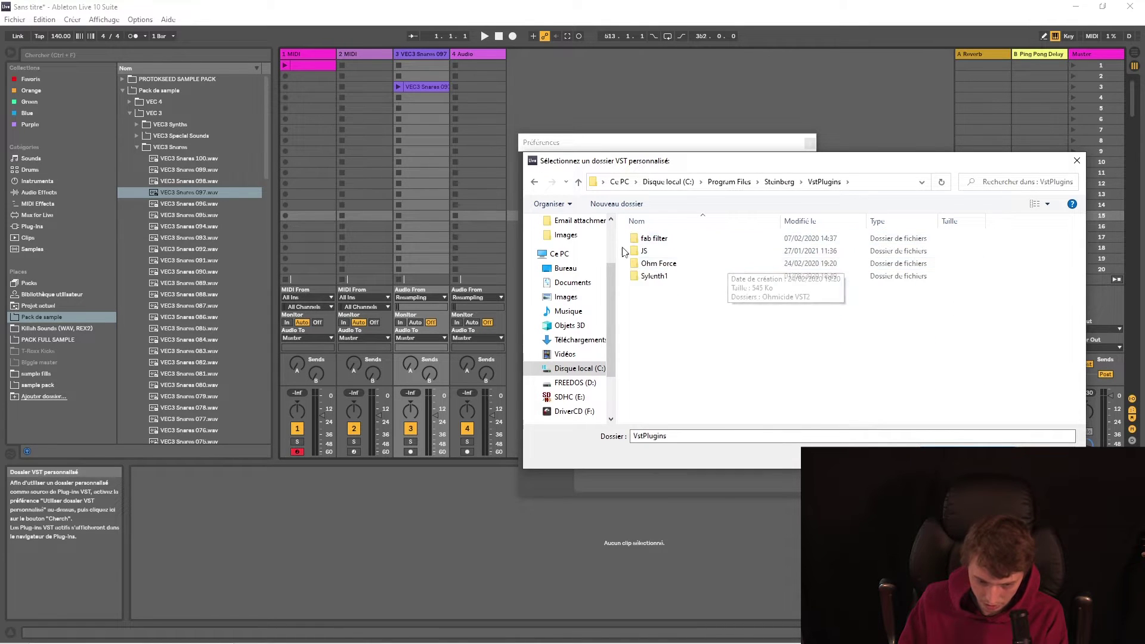
key(Return)
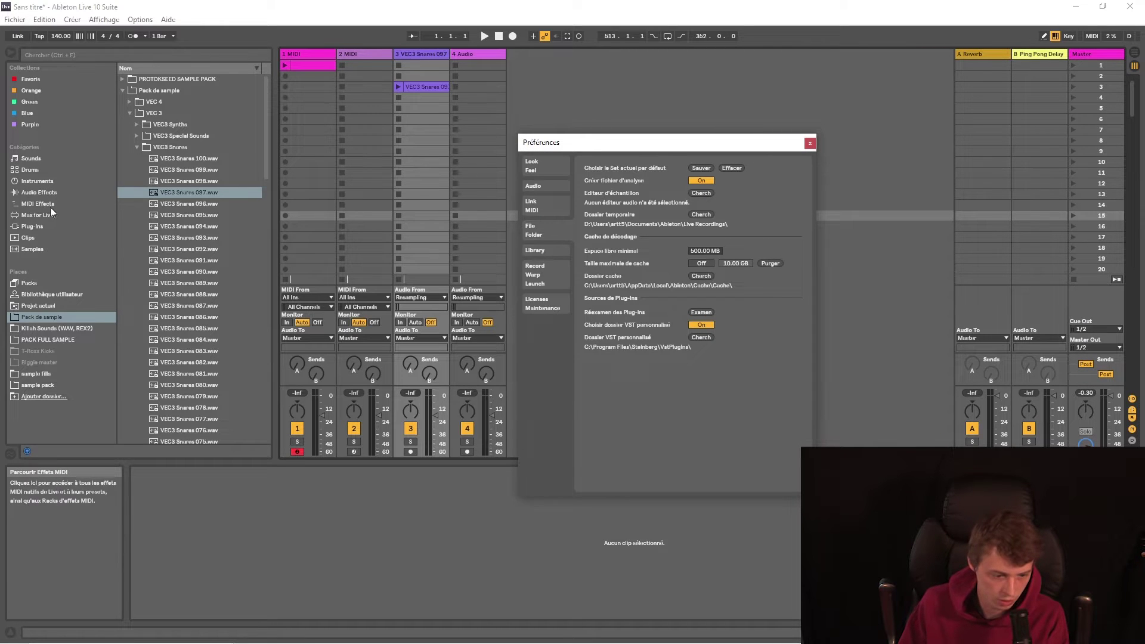
click(44, 226)
click(152, 294)
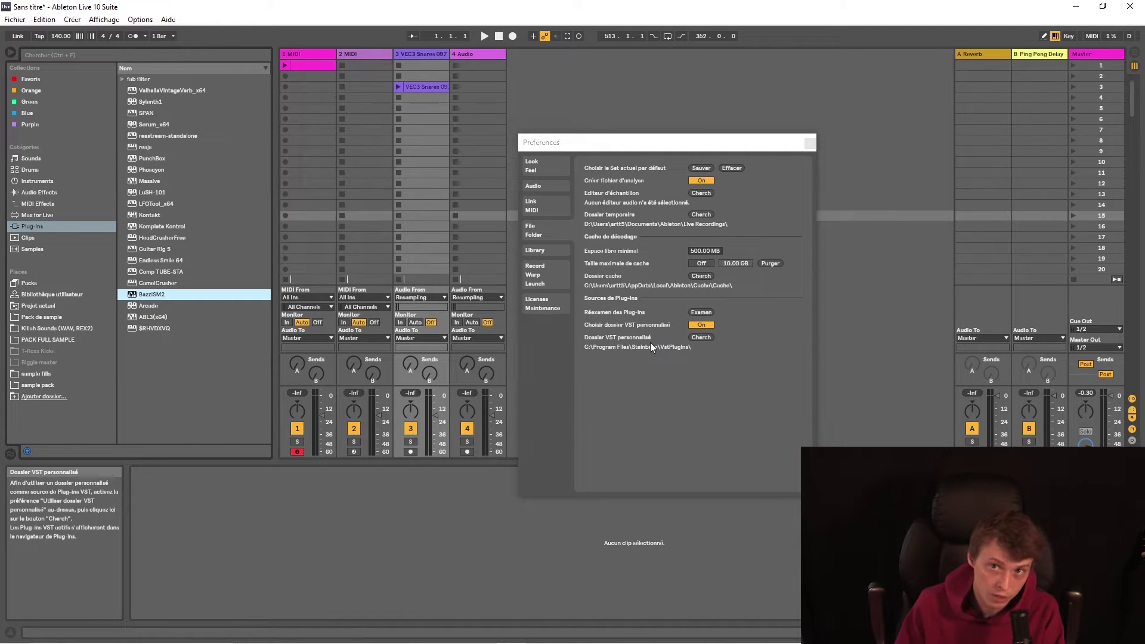
- Review the Library and Record/Warp/Launch preferences, including the recording count-in options
click(532, 227)
click(542, 251)
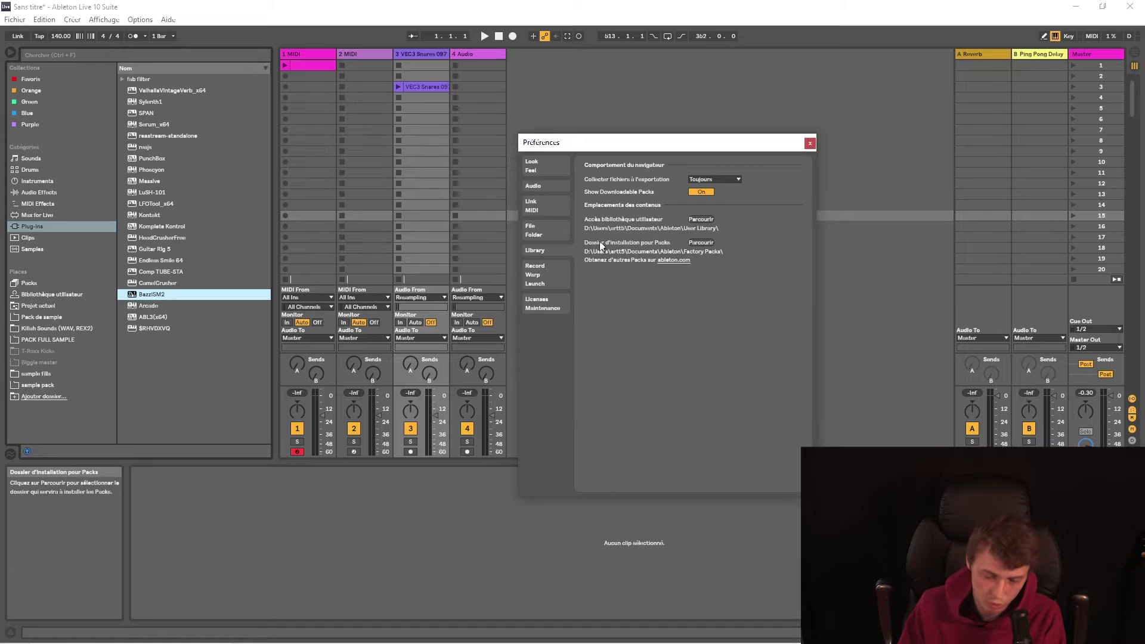
click(546, 277)
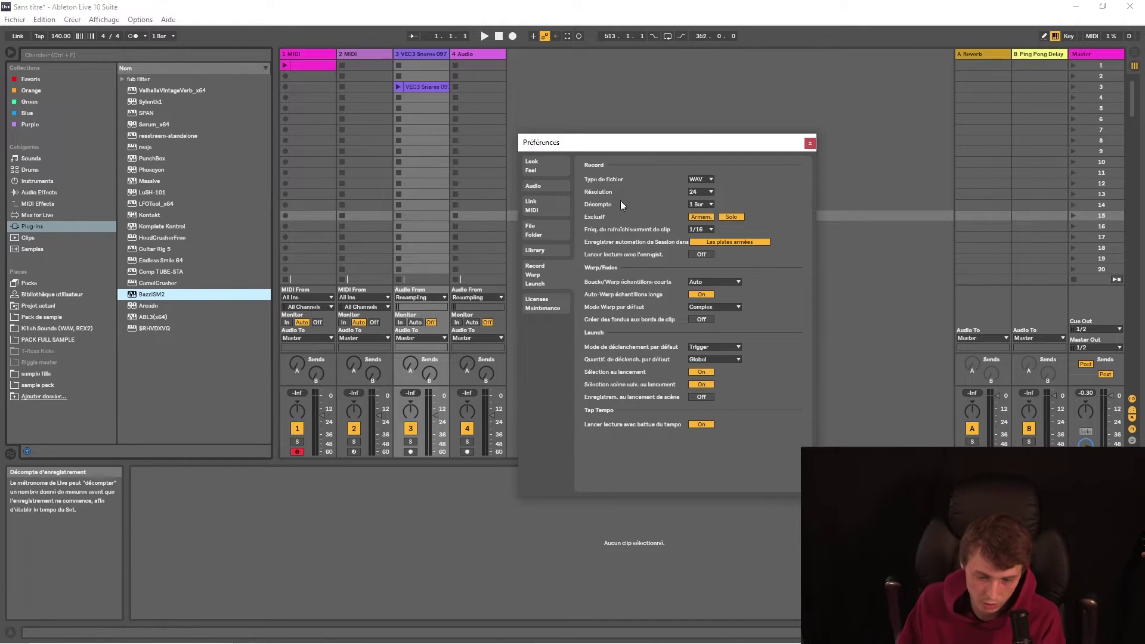
click(708, 205)
click(707, 207)
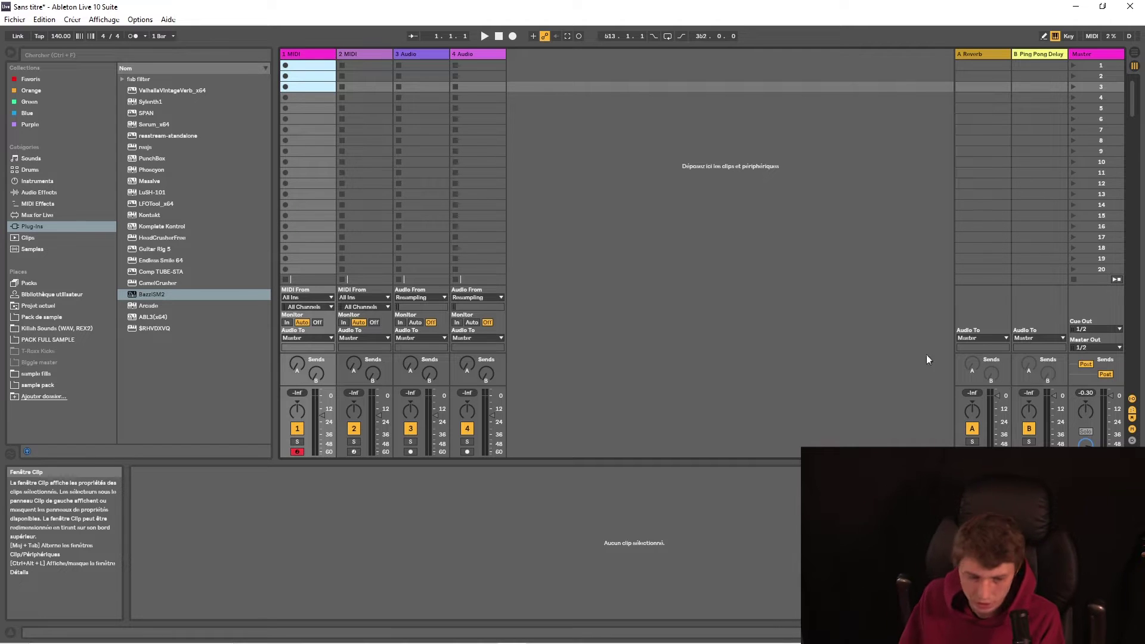
- Inspect the default effect chains on the 1 MIDI and 3 Audio tracks, including EQ Eight
click(299, 56)
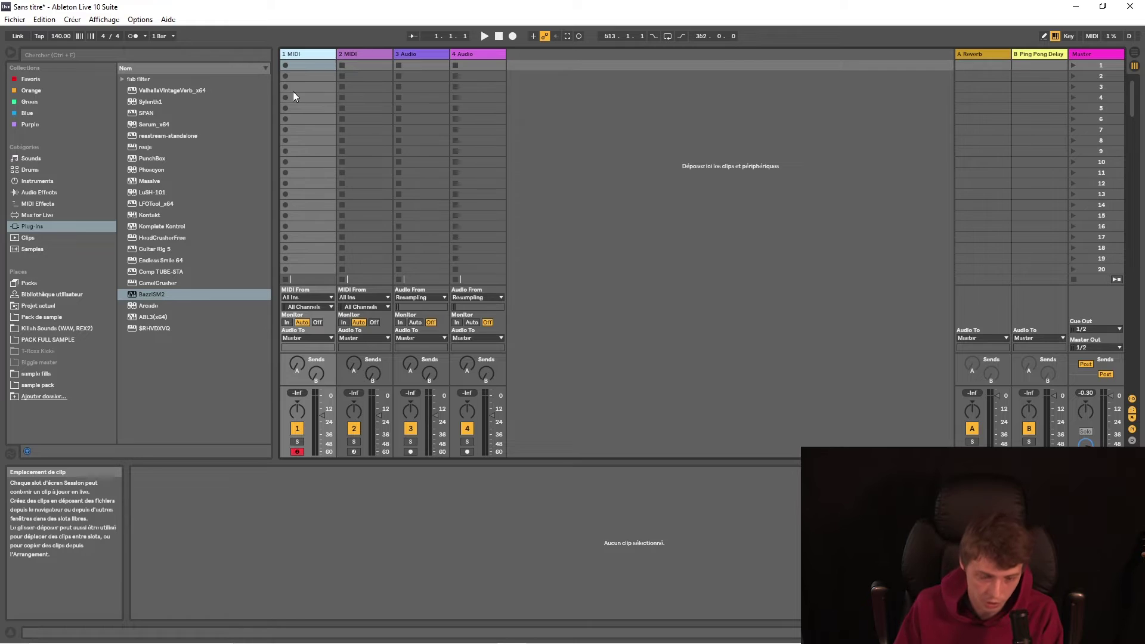
click(424, 57)
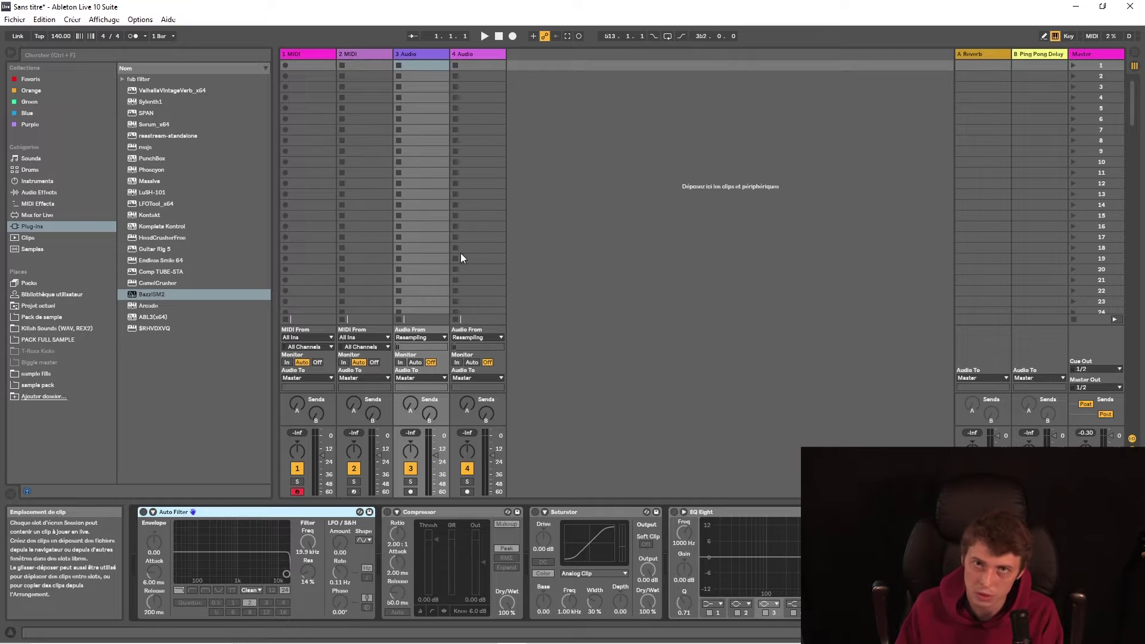
click(299, 54)
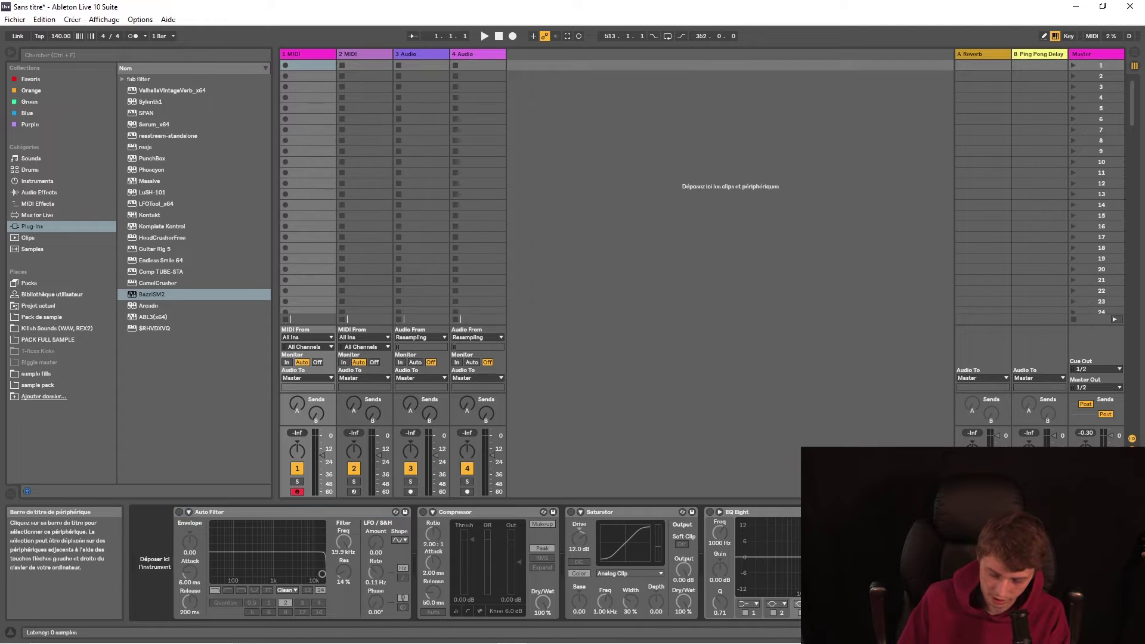
click(752, 512)
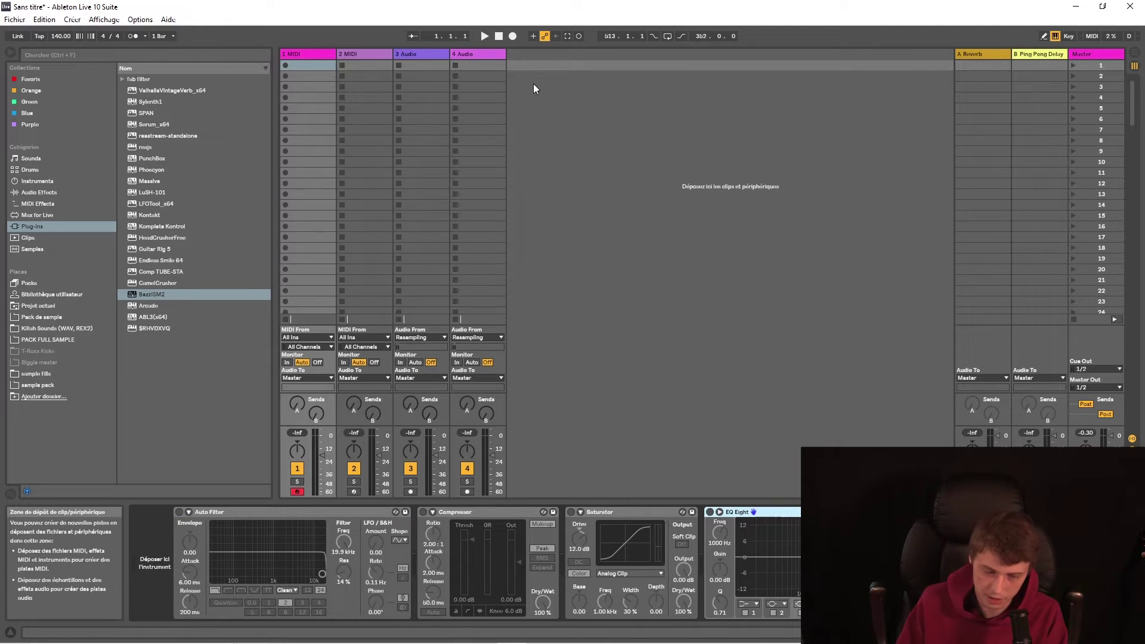
- Insert a new audio track after 4 Audio and select the Auto Filter in its effect chain
right_click(540, 70)
click(580, 113)
click(250, 564)
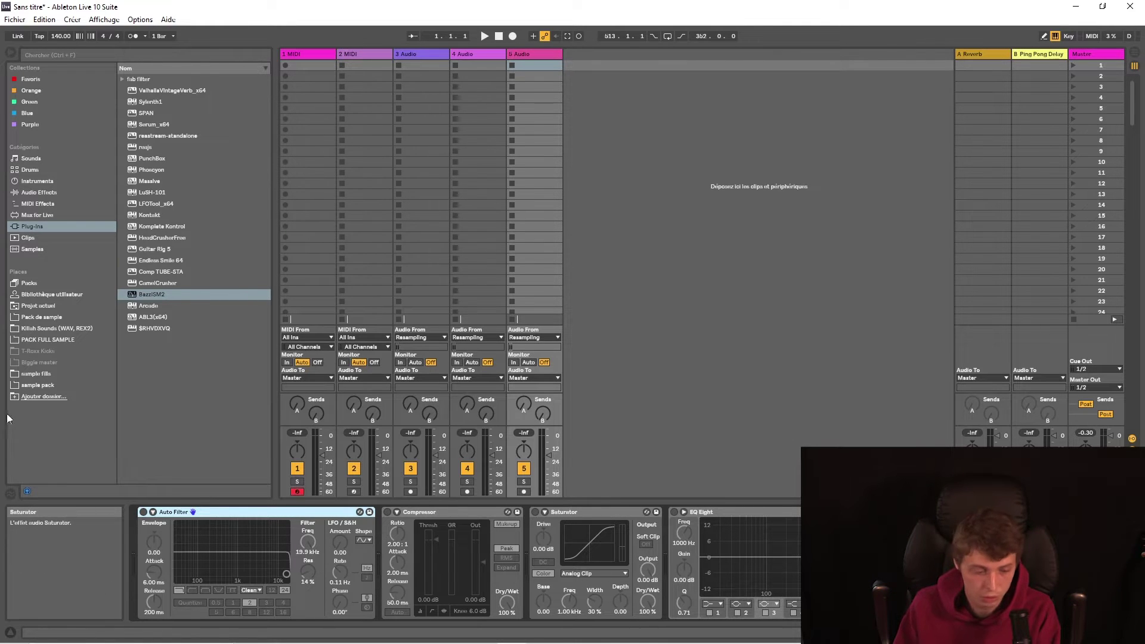
- Add a Reverb from the Audio Effects category to the end of the 5 Audio track's effect chain
click(39, 192)
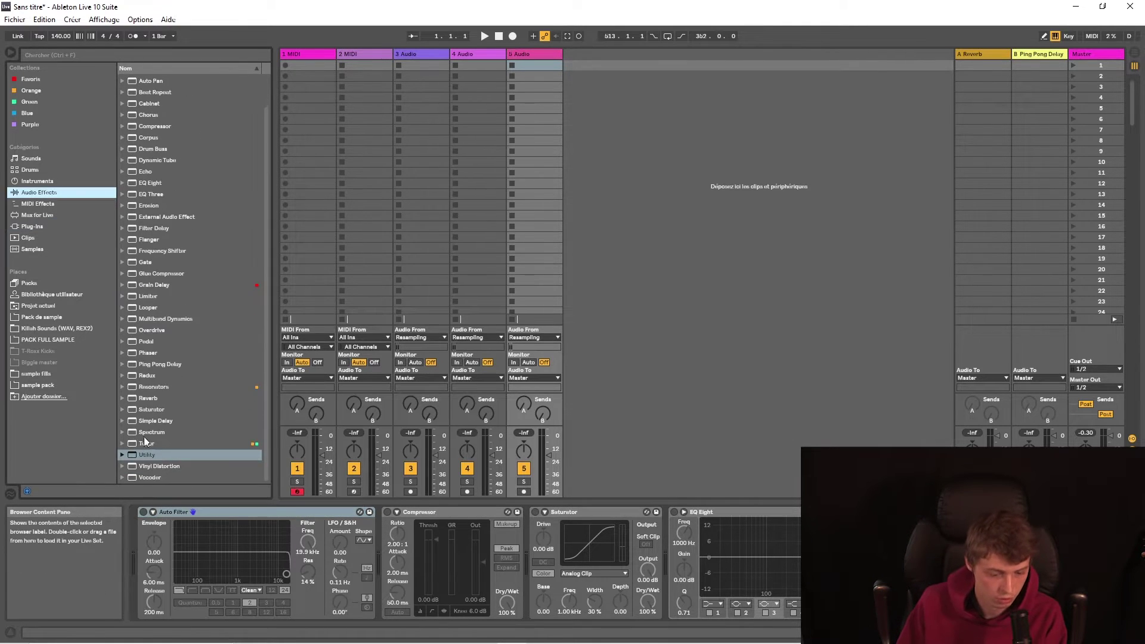
drag(148, 398, 823, 561)
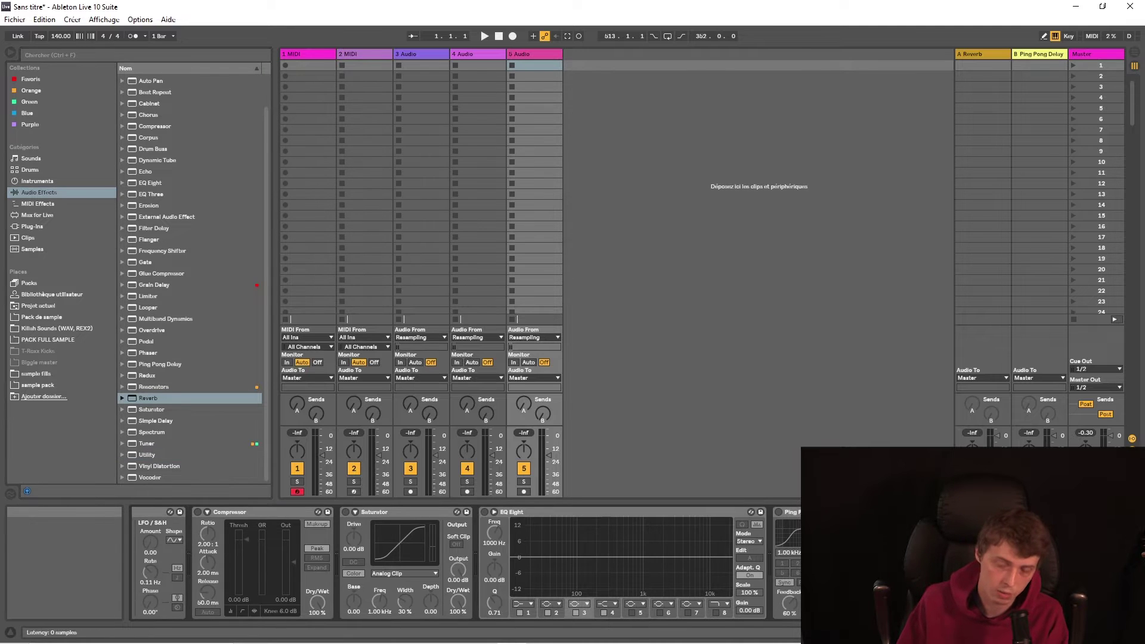
scroll(465, 561, up, 3)
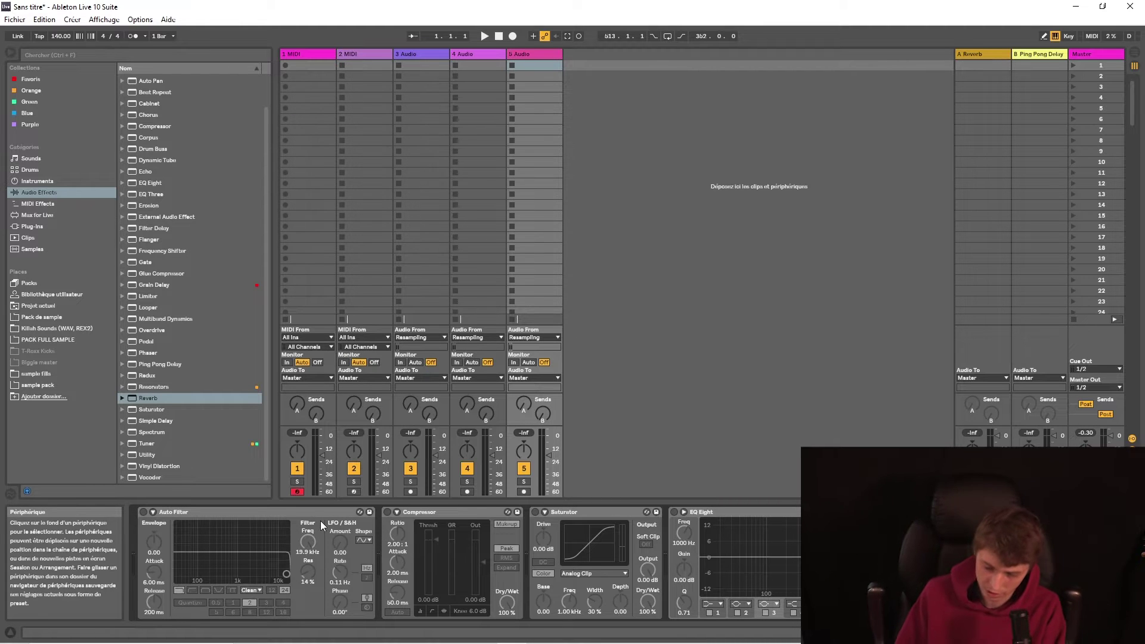
- Save 5 Audio as the default audio track, replacing the existing default, and insert a new audio track after it
click(539, 53)
right_click(539, 54)
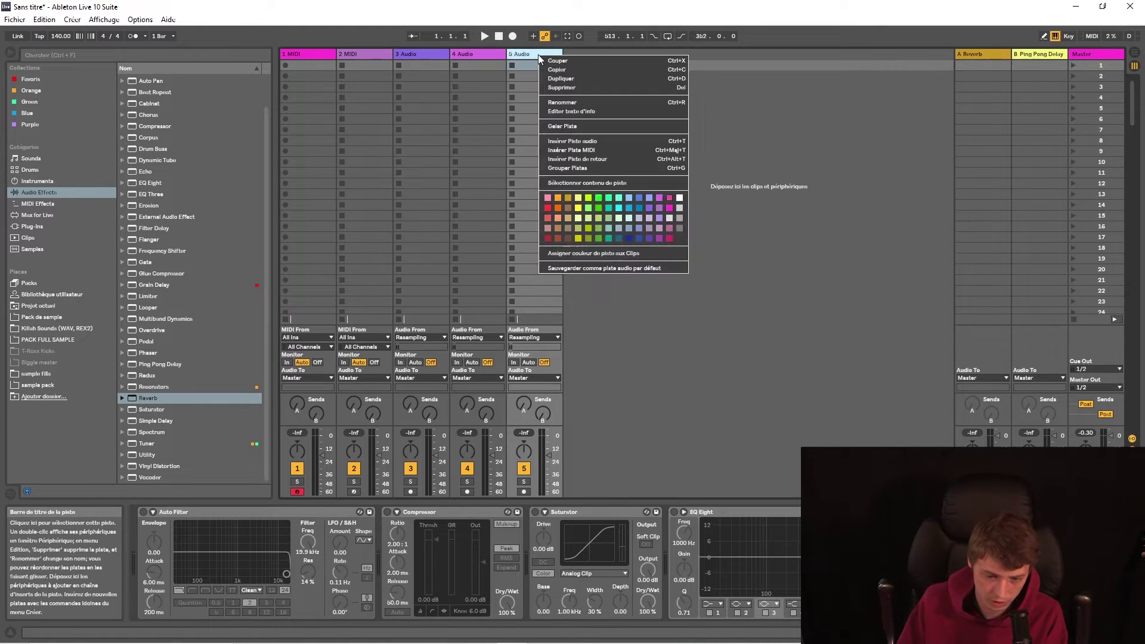
click(627, 268)
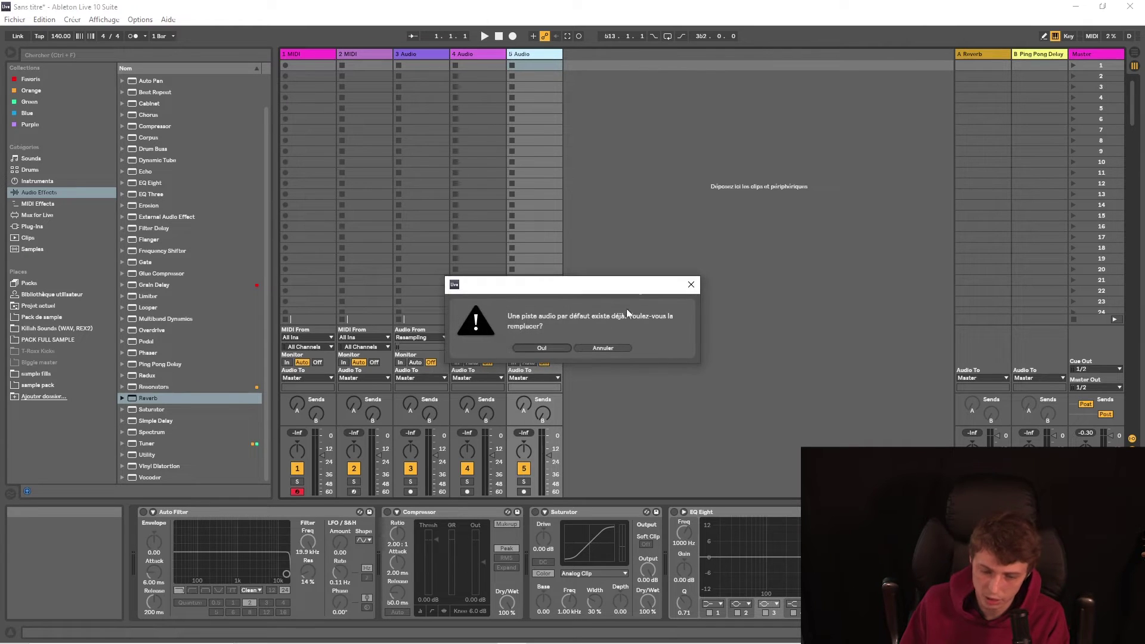
click(533, 347)
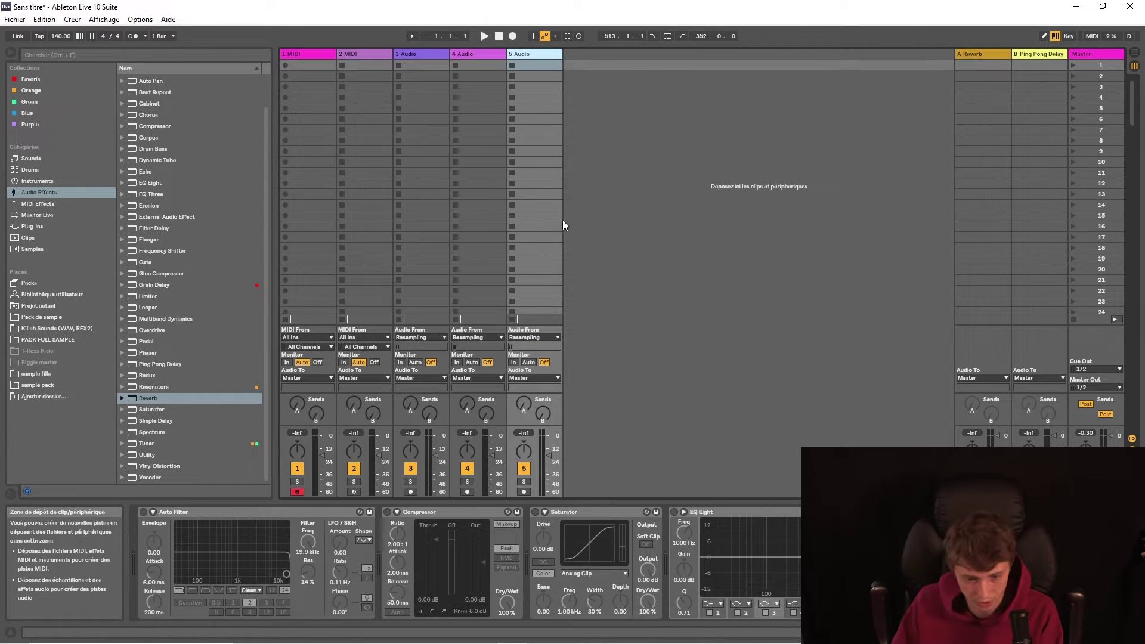
right_click(595, 149)
click(603, 155)
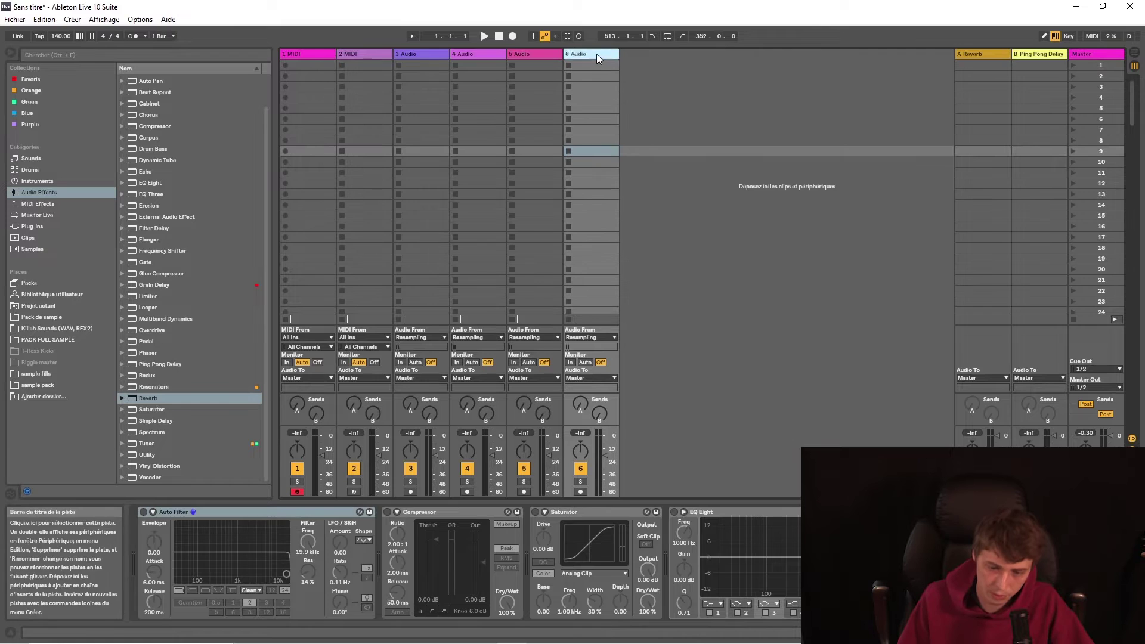
- Insert a MIDI track with Reverb added to its chain and save it as the default MIDI track, replacing the existing default
click(94, 192)
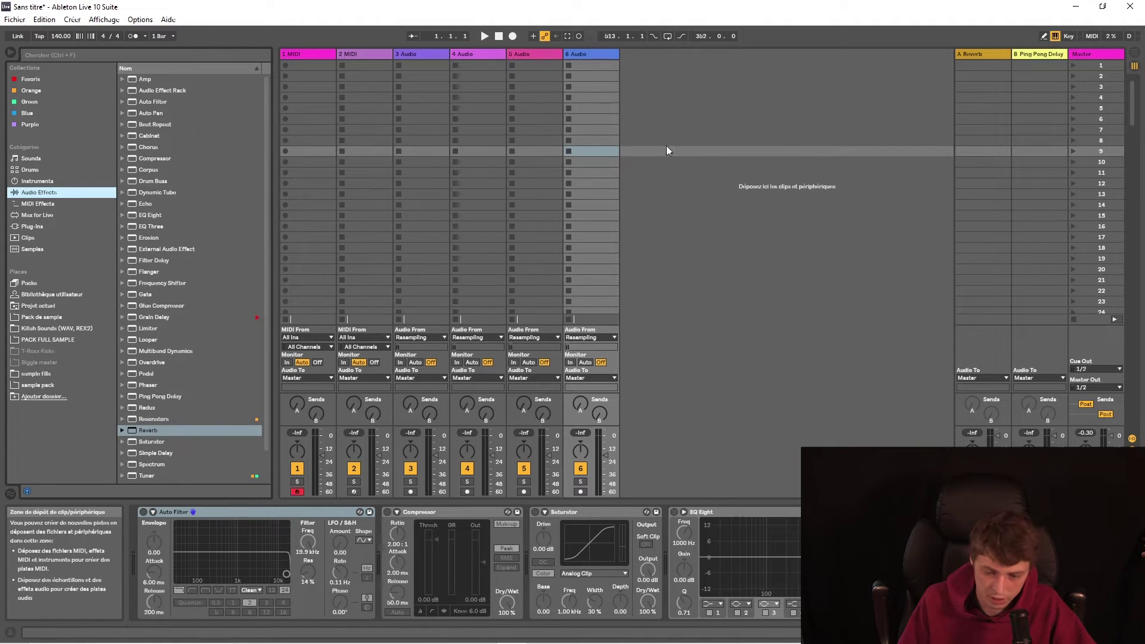
key(ctrl+shift+t)
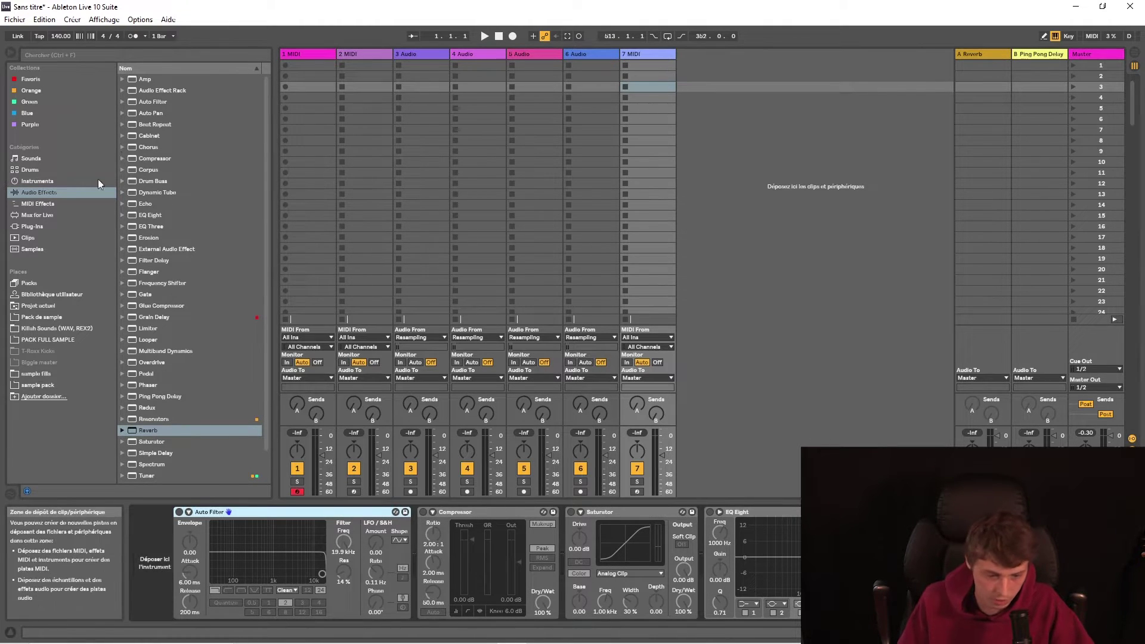
double_click(149, 430)
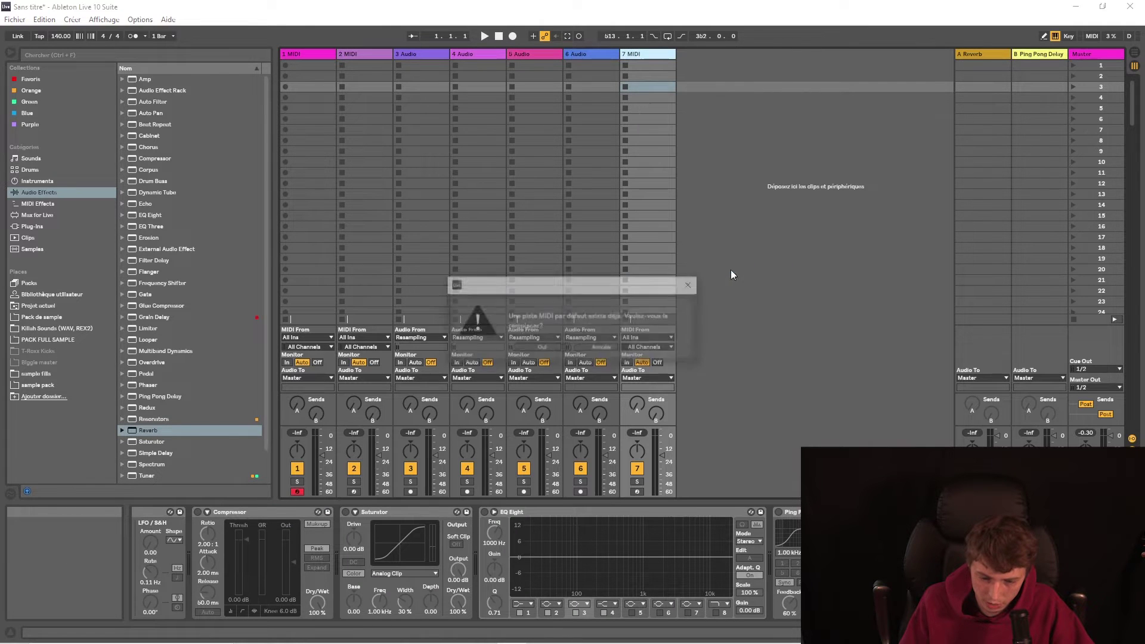
key(Return)
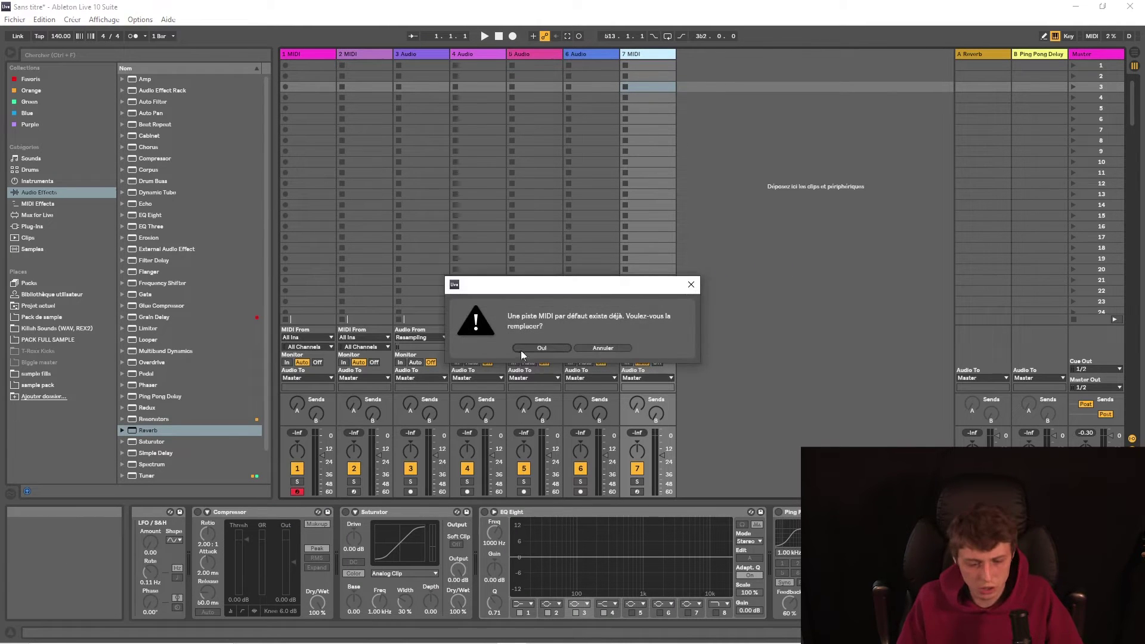
click(522, 349)
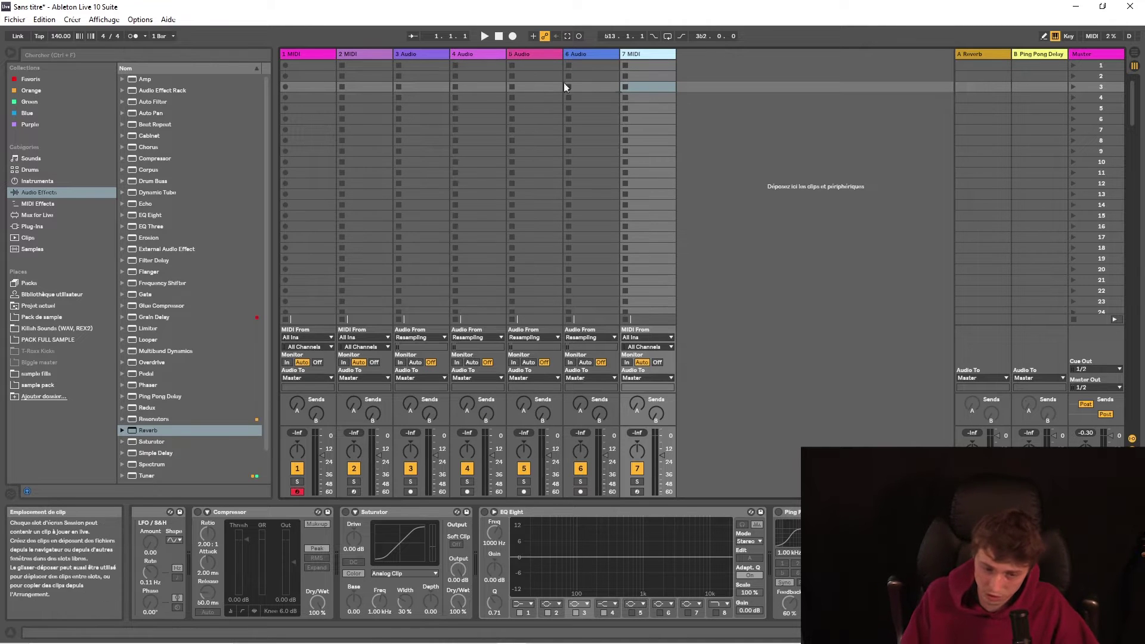
- Delete the 6 Audio and 7 MIDI tracks
click(587, 52)
key(Delete)
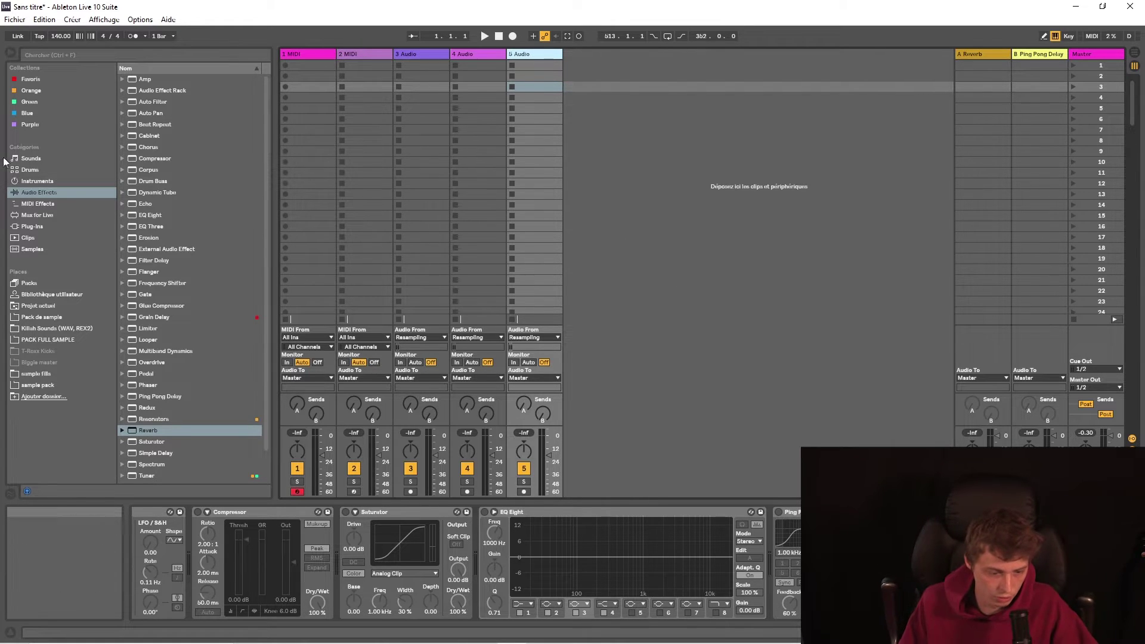
- Browse the Sounds and Drums categories and load the 707 Core Kit onto a new track
click(40, 160)
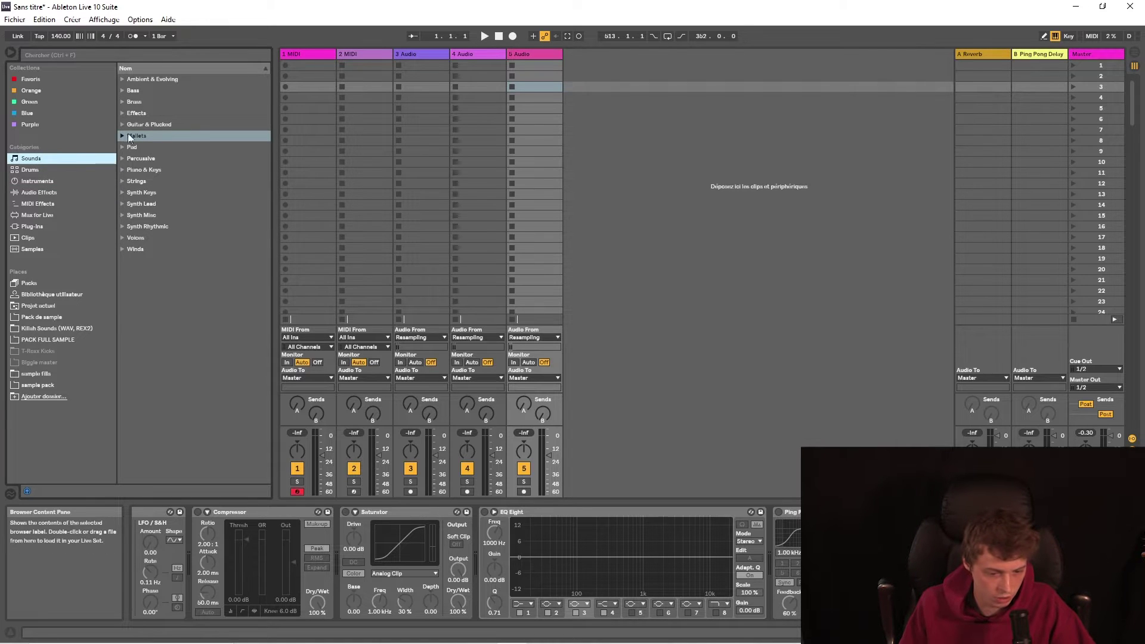
click(37, 170)
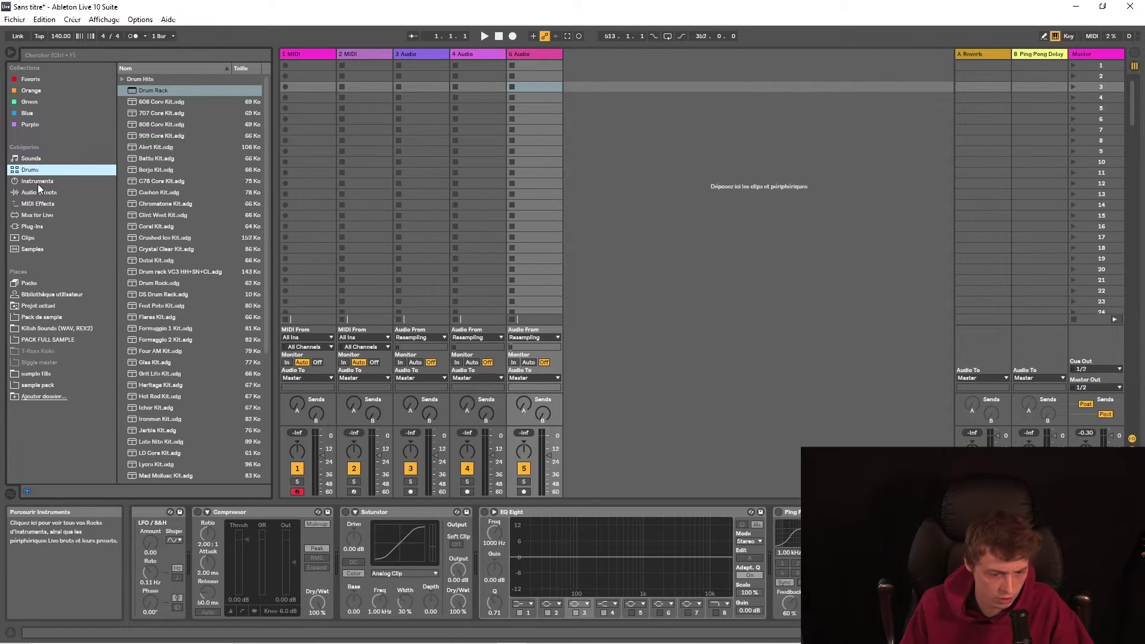
double_click(165, 114)
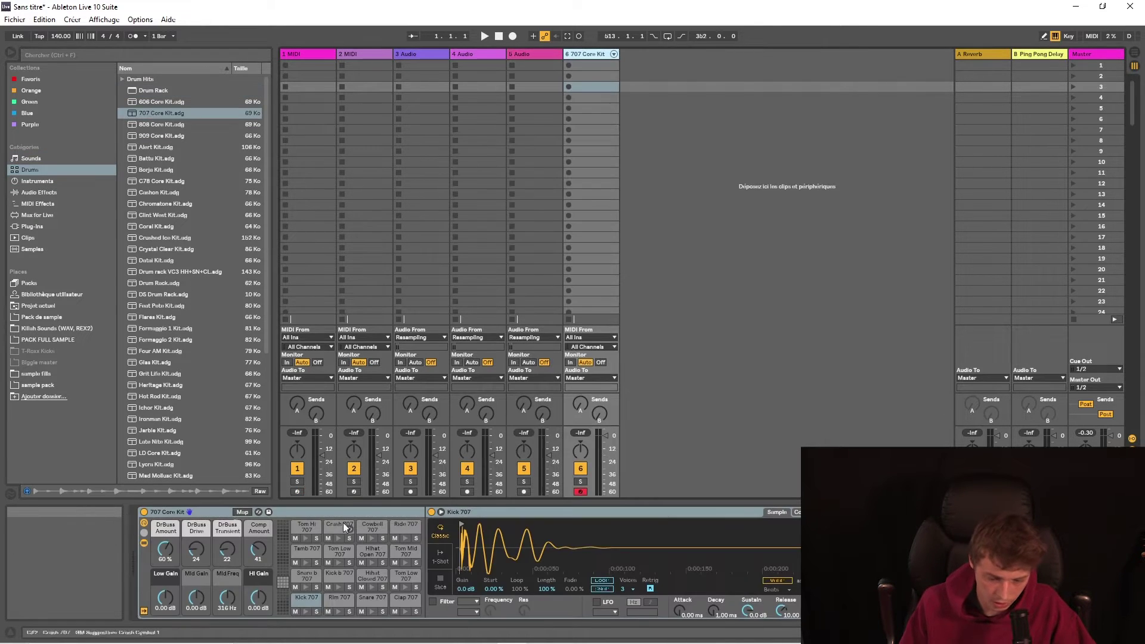
- Look through the 707 Core Kit's pad banks and create an empty clip on its track in scene 3
click(282, 535)
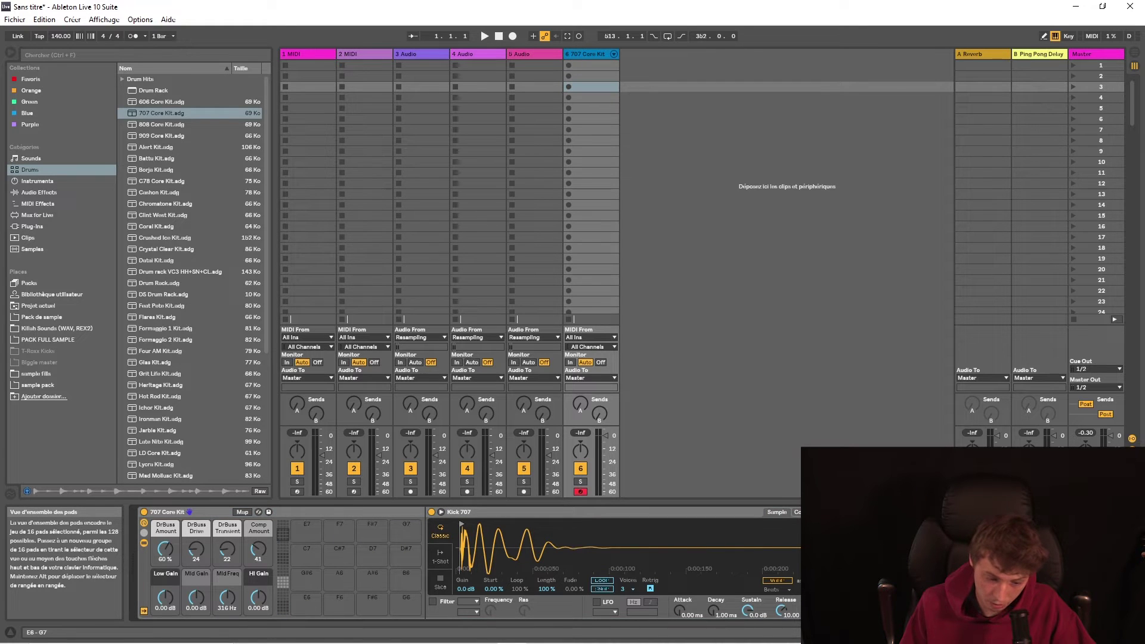
key(Down)
key(Down)
key(Down)
key(Down)
key(Down)
key(Down)
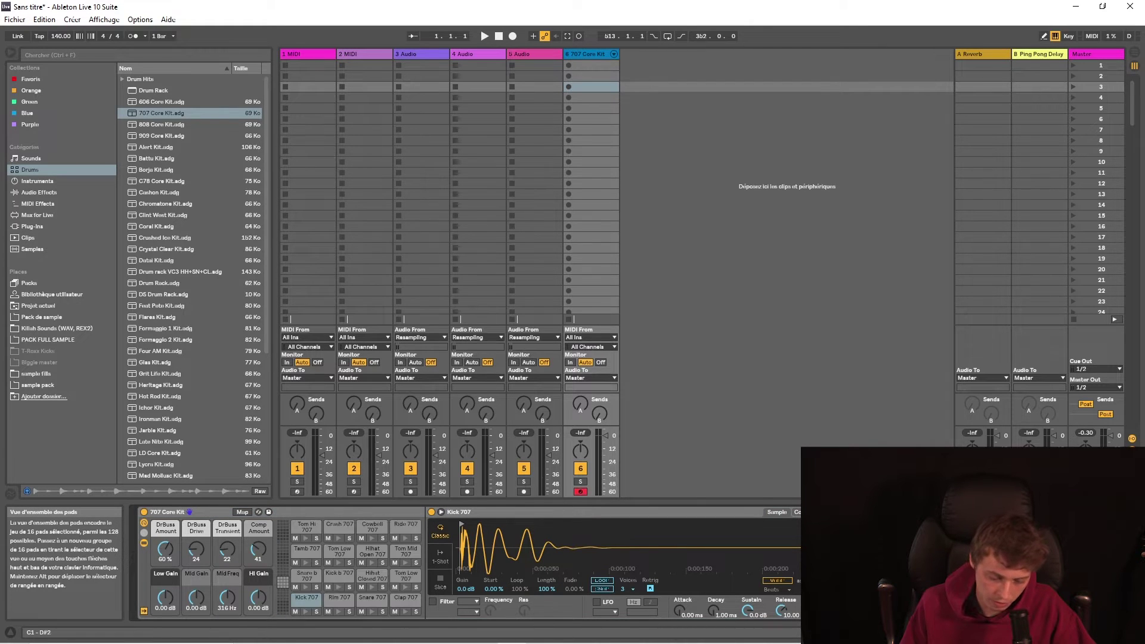
click(282, 582)
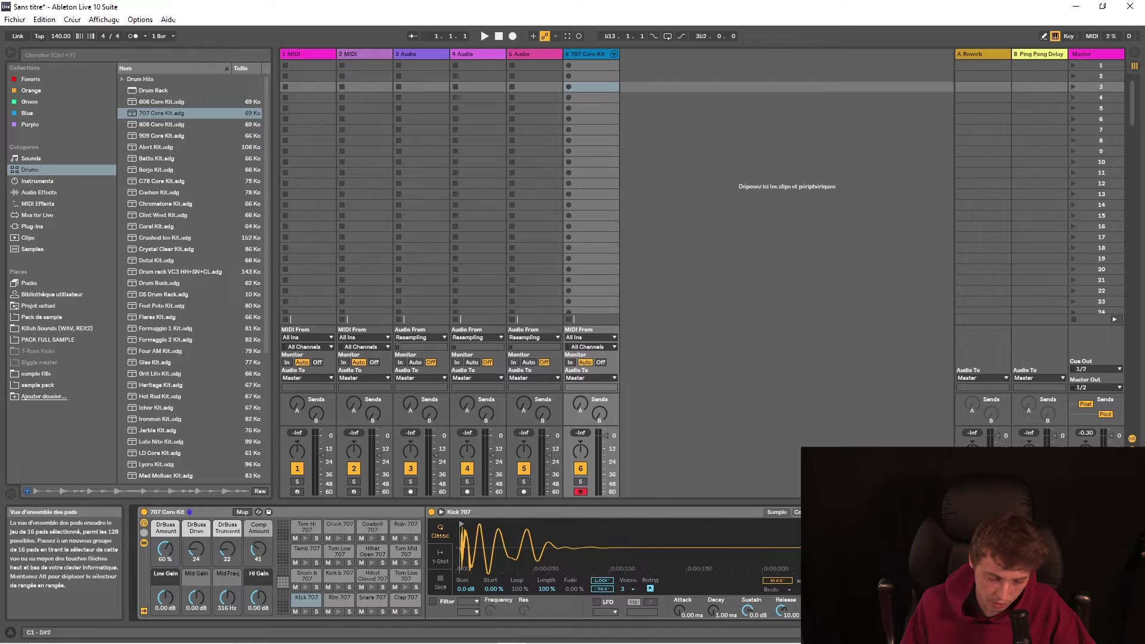
double_click(586, 90)
- Insert a MIDI track after the 707 Core Kit track and load an empty Drum Rack onto it
right_click(666, 83)
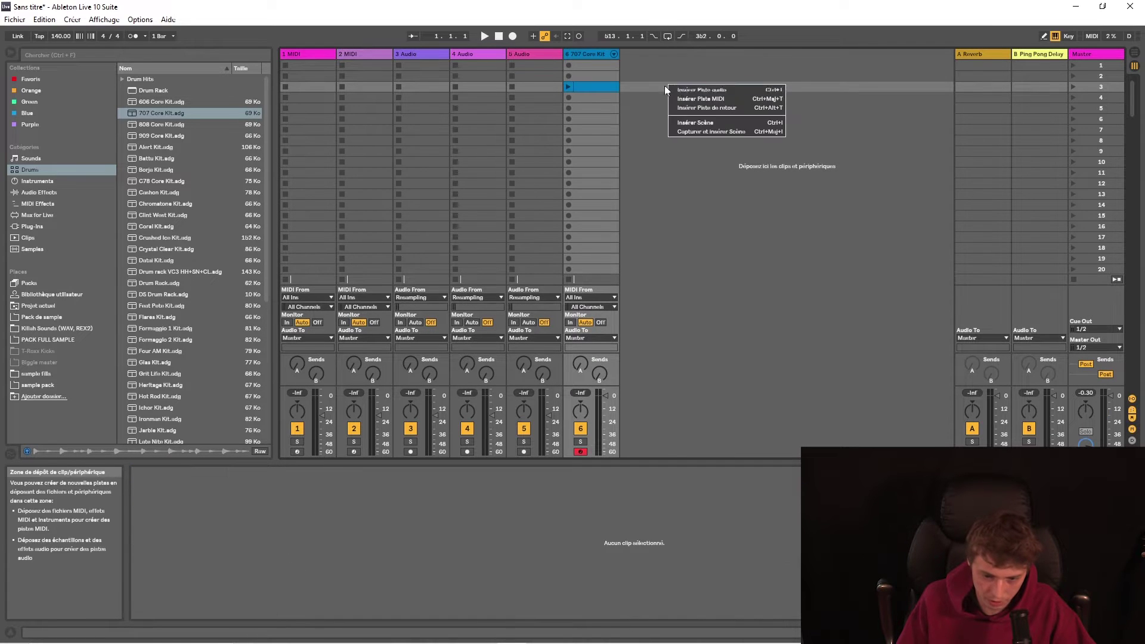
click(703, 98)
double_click(145, 91)
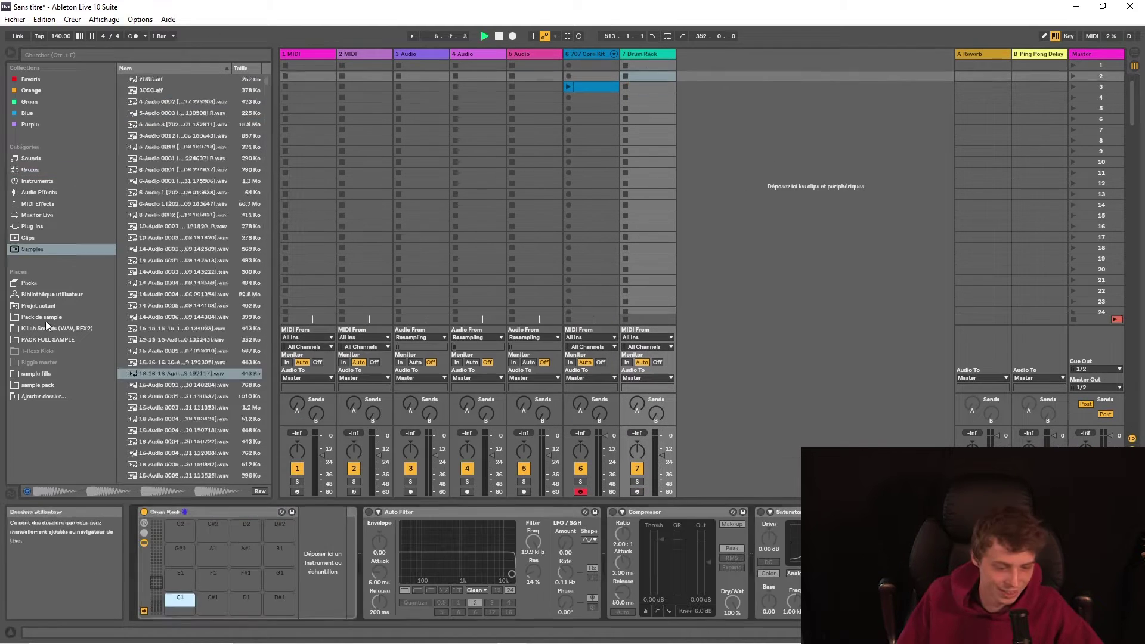
- Load VEC3 snare samples from Pack de sample into the Drum Rack's pads and place notes for them in a scene 3 clip
click(42, 316)
click(189, 271)
click(189, 293)
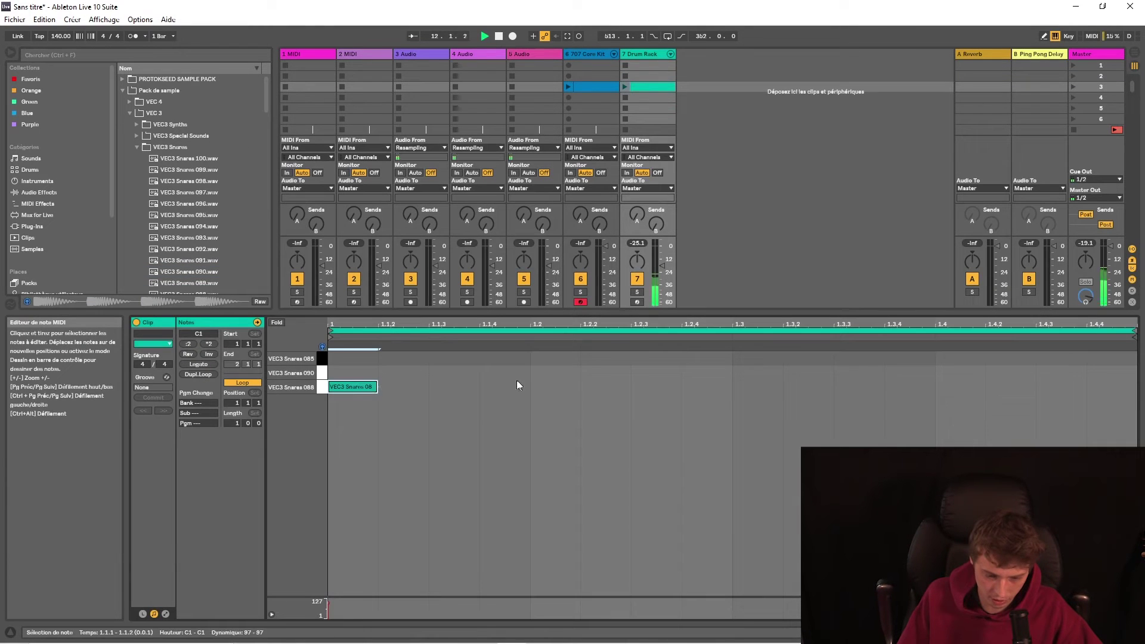
double_click(506, 372)
double_click(750, 372)
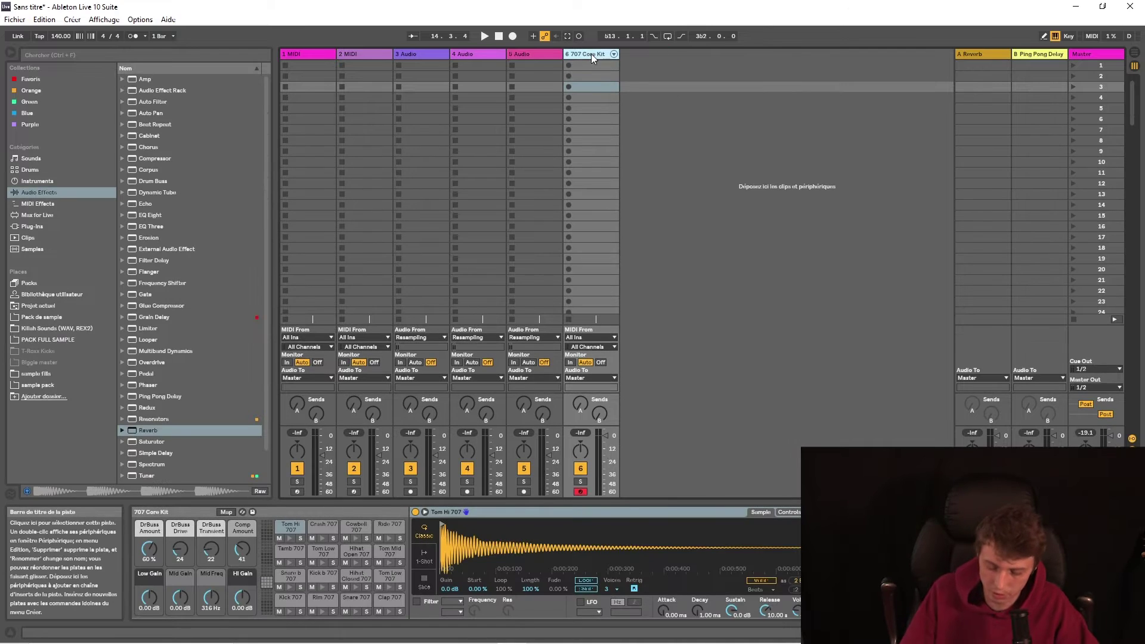
- Delete the 707 Core Kit track and load the Operator instrument onto the 1 MIDI track
key(Delete)
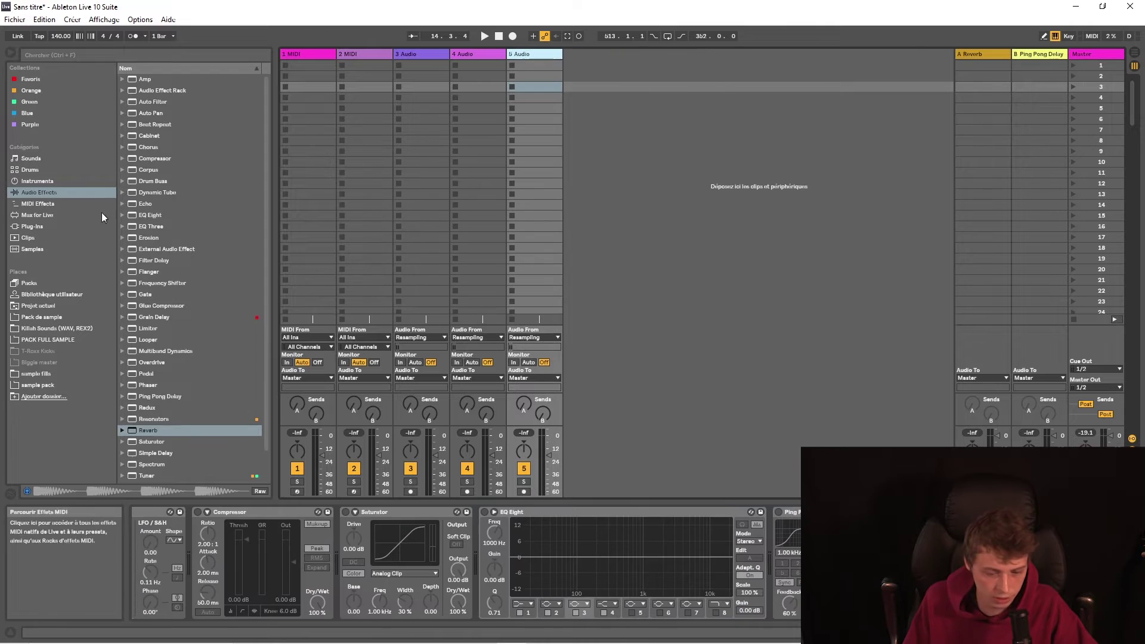
click(104, 181)
click(154, 90)
click(143, 113)
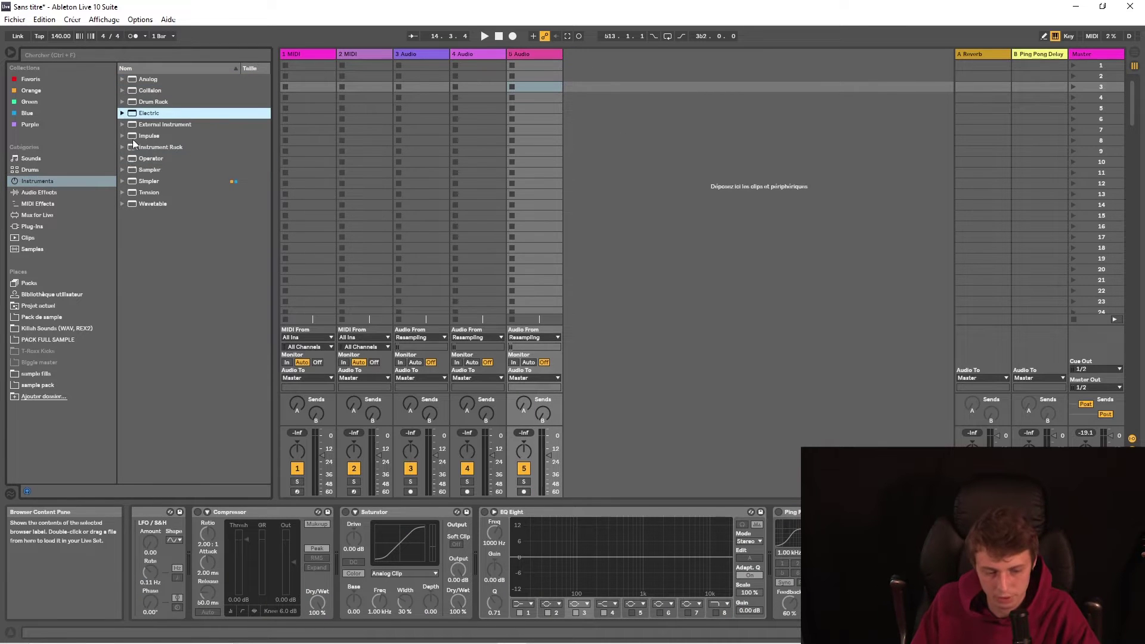
drag(145, 161, 304, 84)
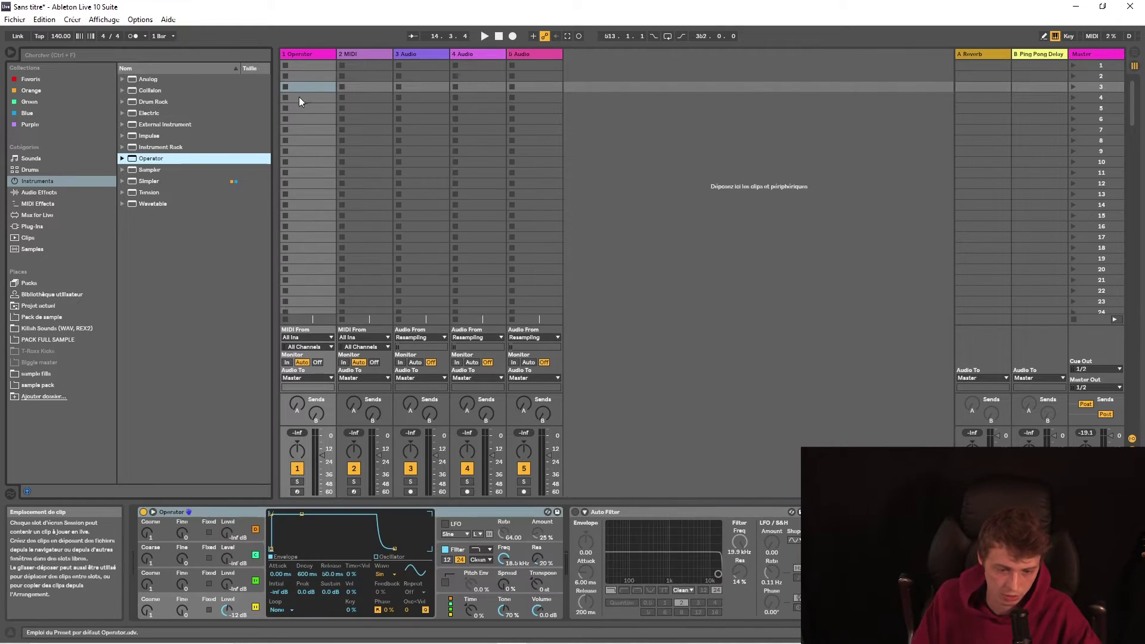
- Browse Operator's preset folders and preview Pad presets, including Analog Slow Sweep Pad and Bell String Detuned Pad
click(122, 158)
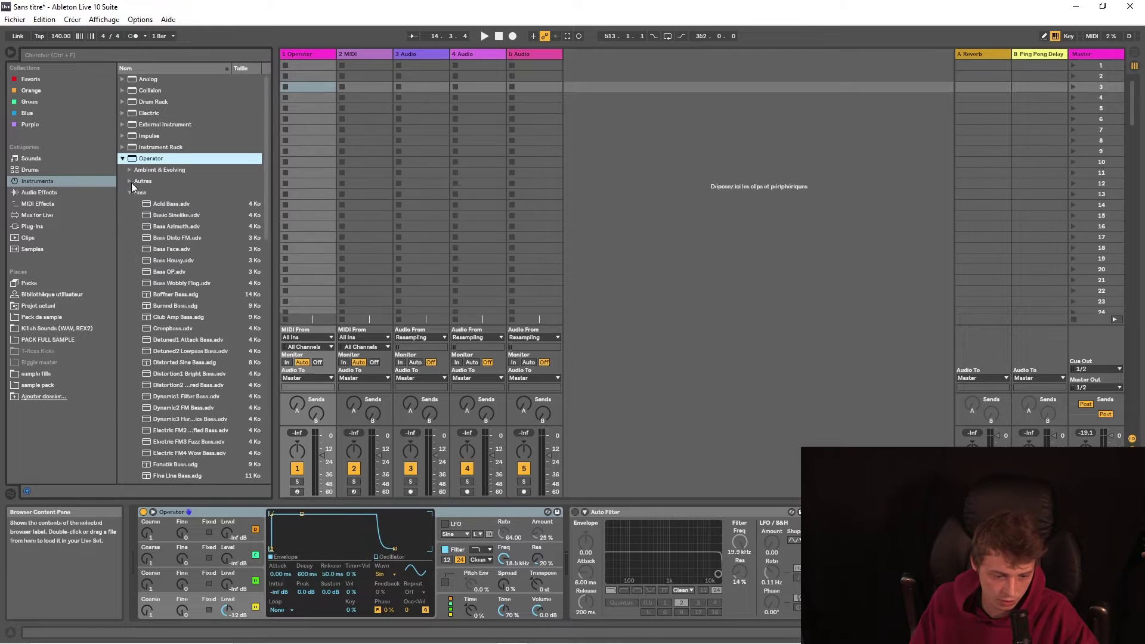
click(130, 192)
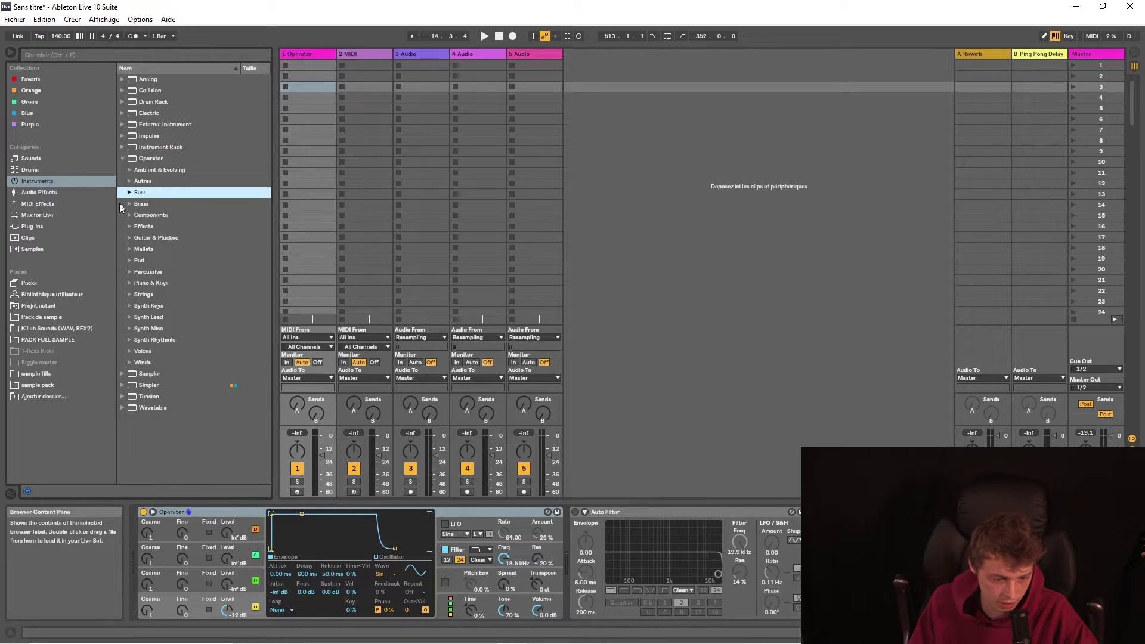
click(123, 239)
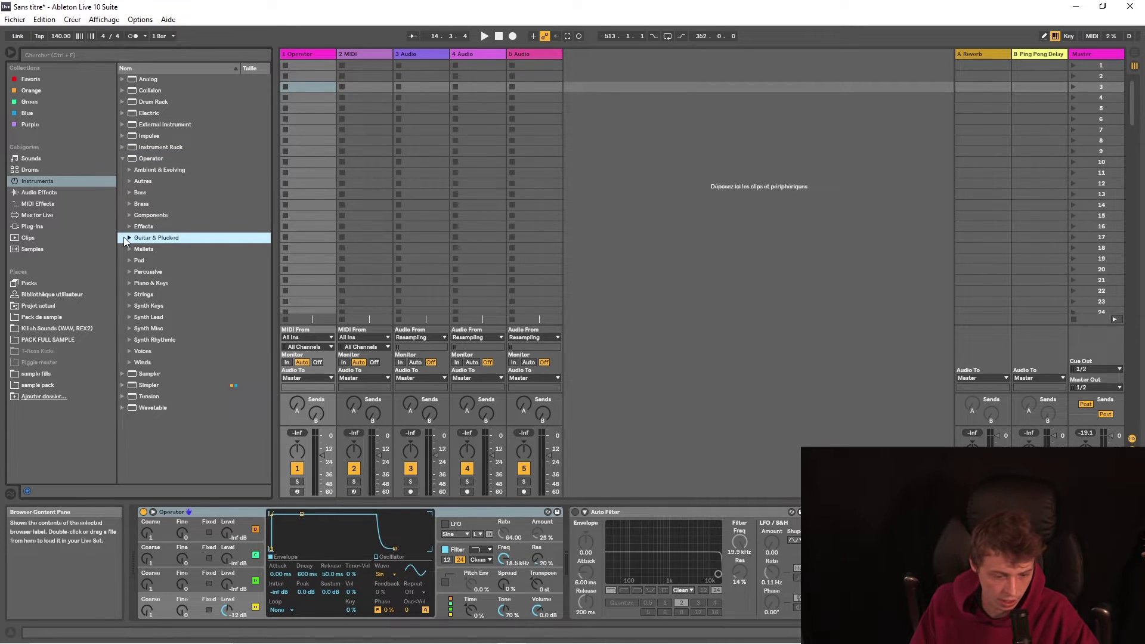
click(124, 262)
click(127, 261)
click(178, 294)
click(192, 316)
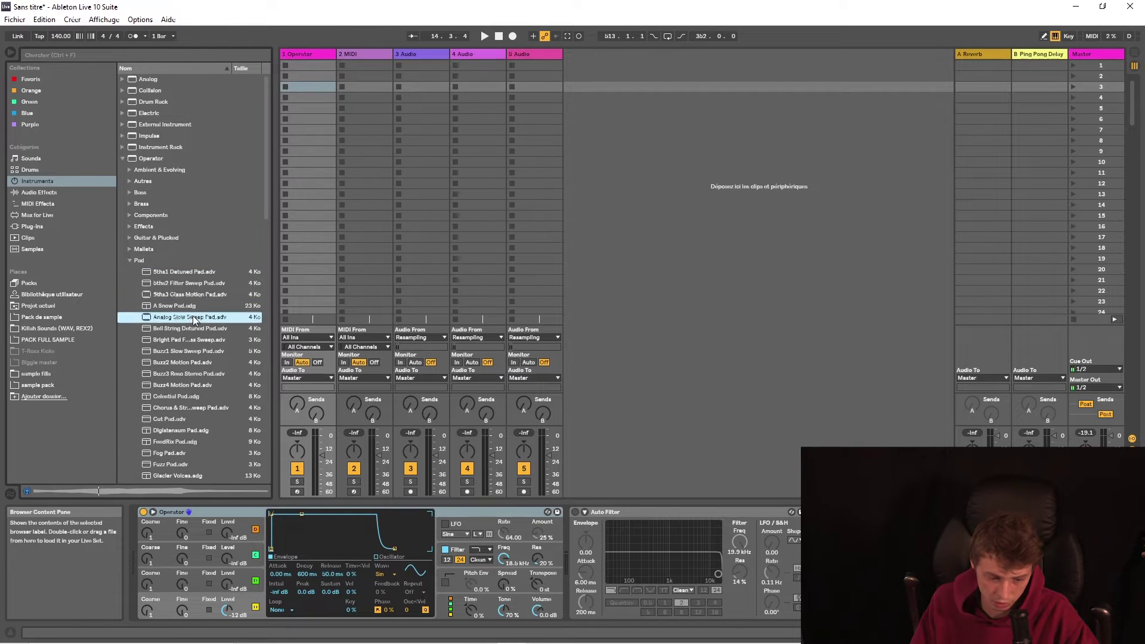
click(187, 329)
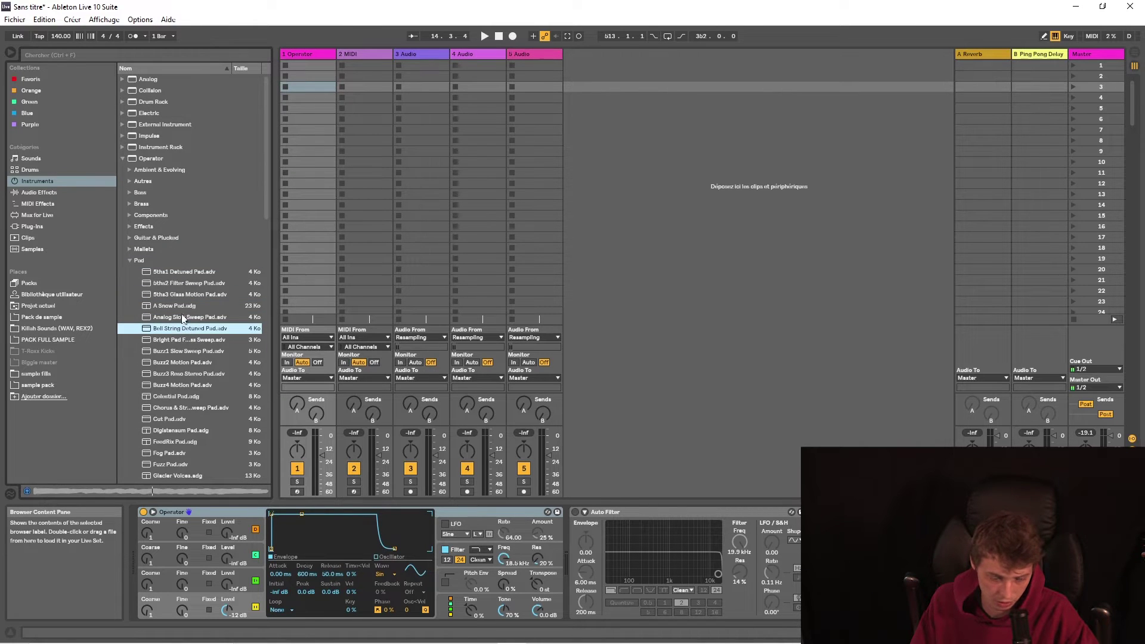
- Try the Buzz3 Reso Stereo Pad preset on the Operator track and replace it with the Celestial Pad preset
double_click(179, 373)
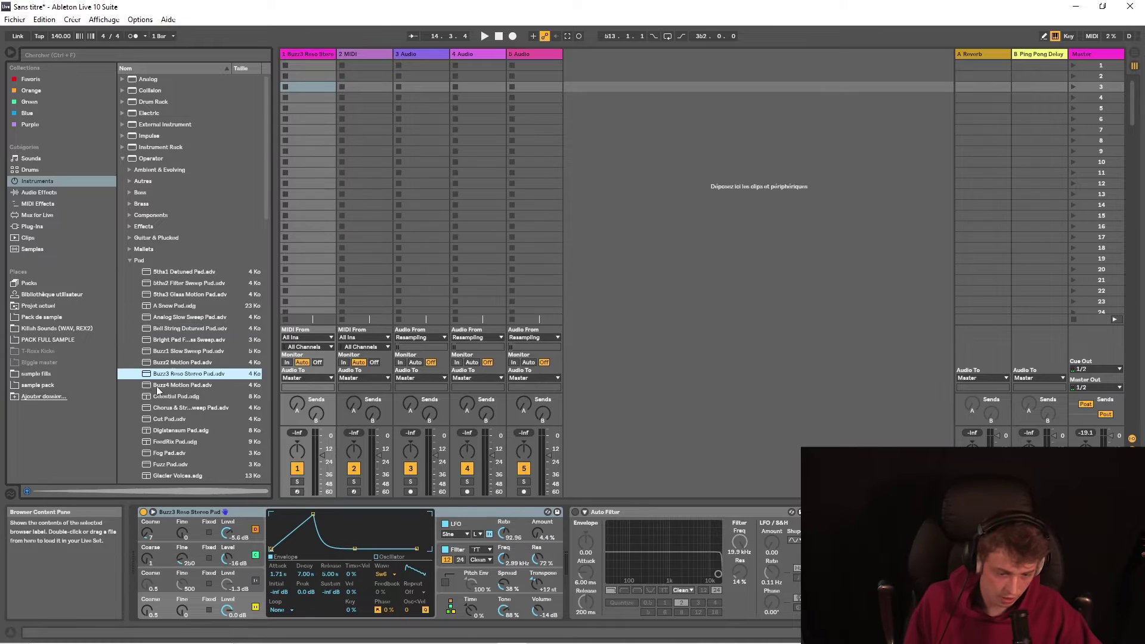
click(313, 54)
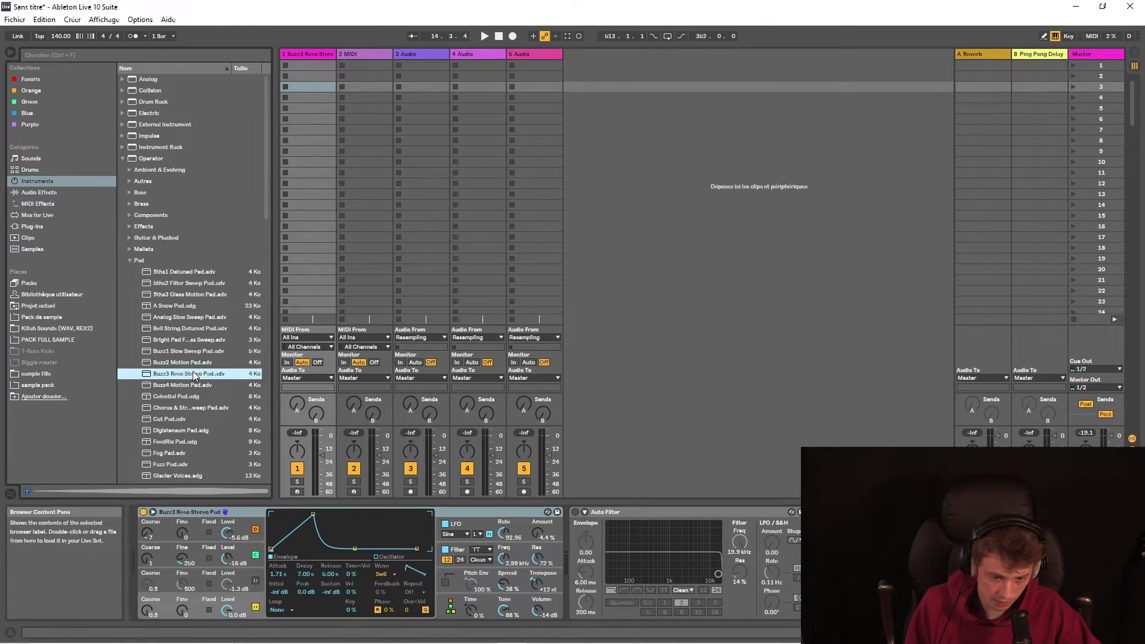
double_click(190, 395)
- Create an empty MIDI clip in scene 1 of the Celestial Pad track
click(314, 64)
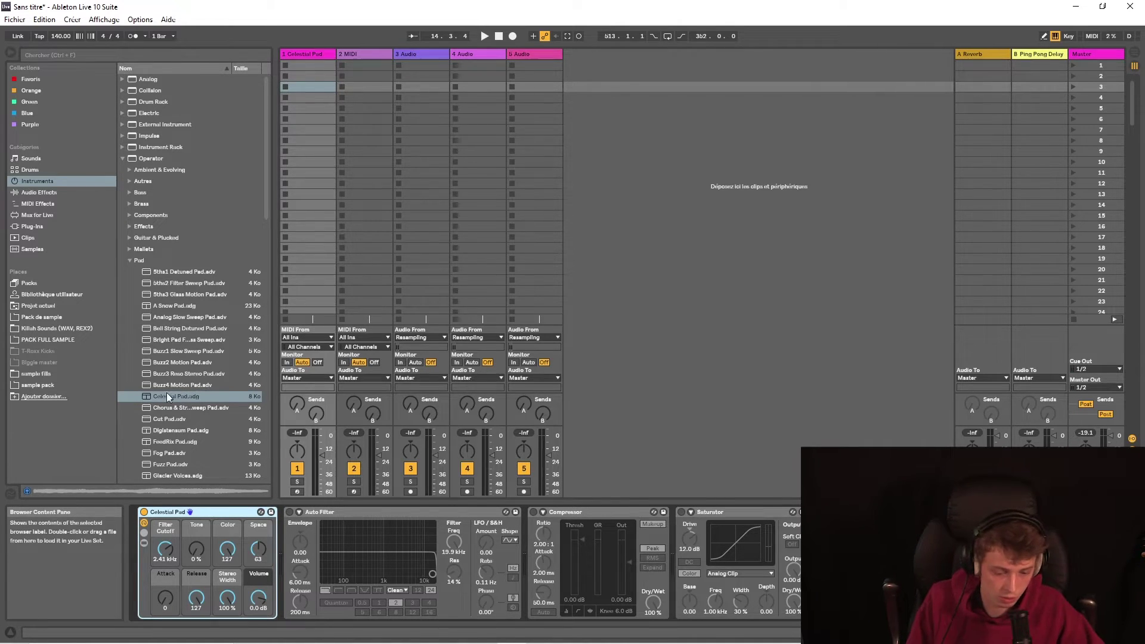
click(167, 396)
double_click(310, 66)
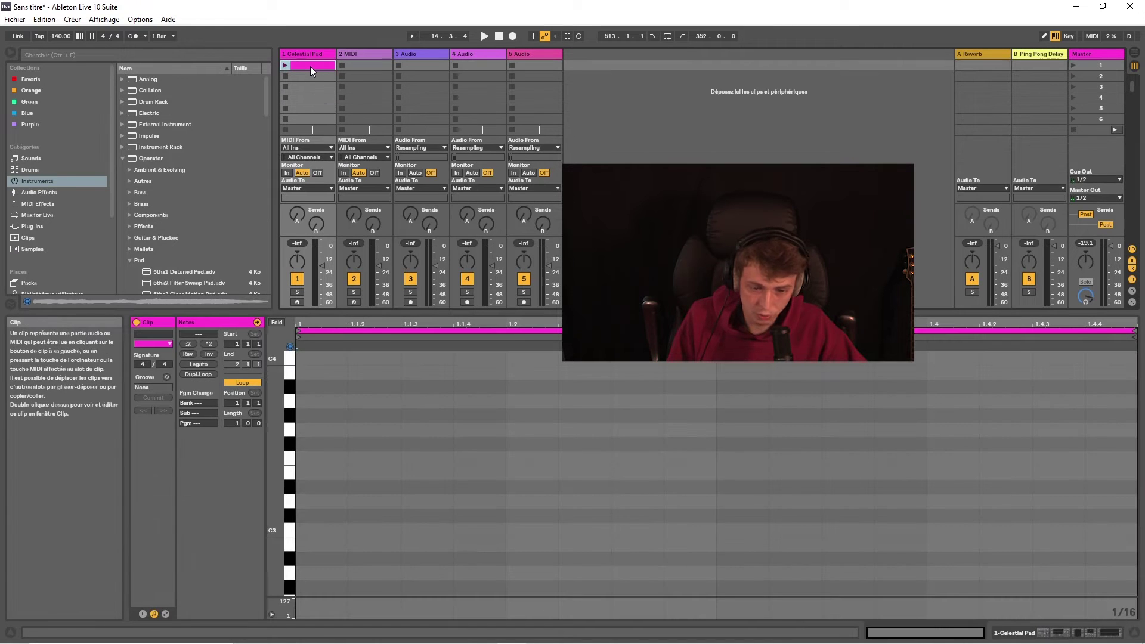
- Enlarge the session area above the clip view and briefly show the clip's Launch and Envelopes boxes
drag(383, 311, 382, 362)
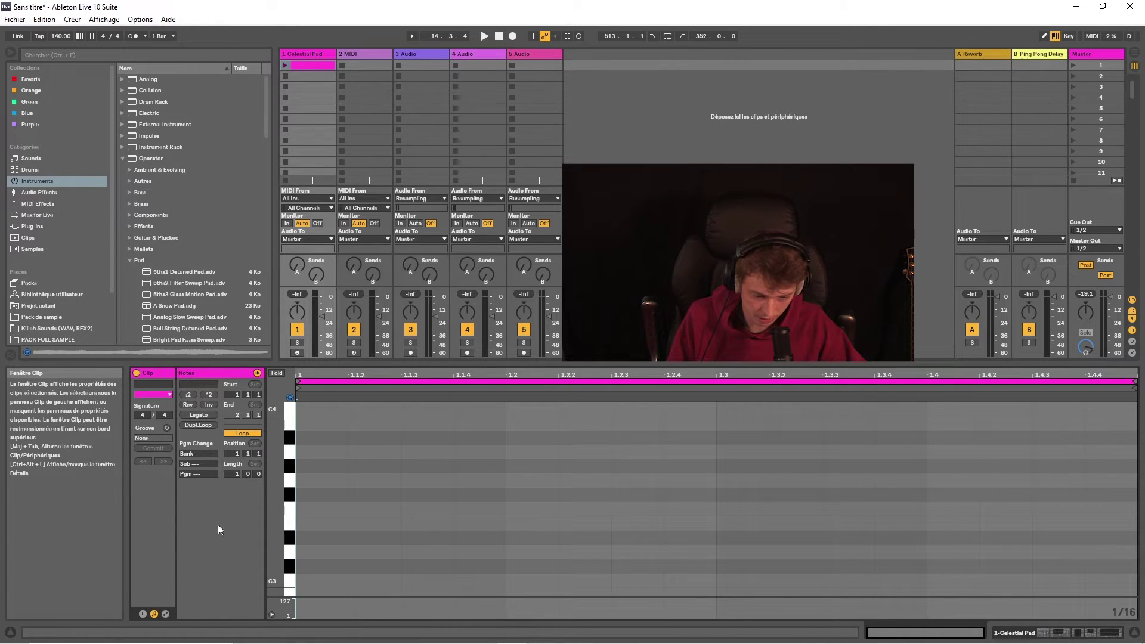
click(142, 613)
click(142, 613)
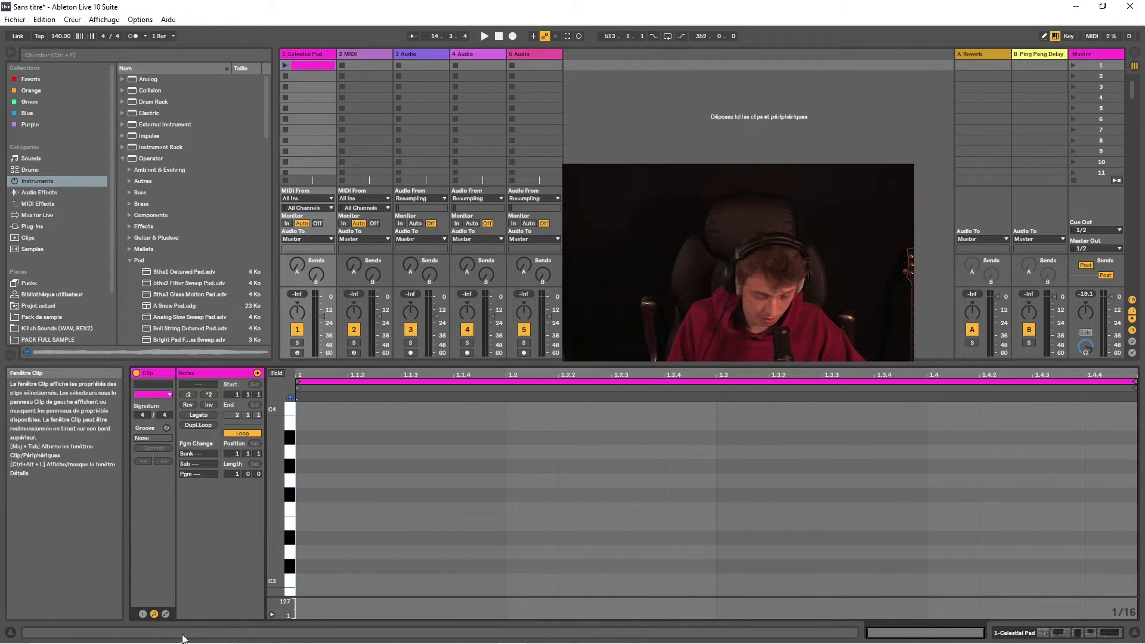
click(165, 614)
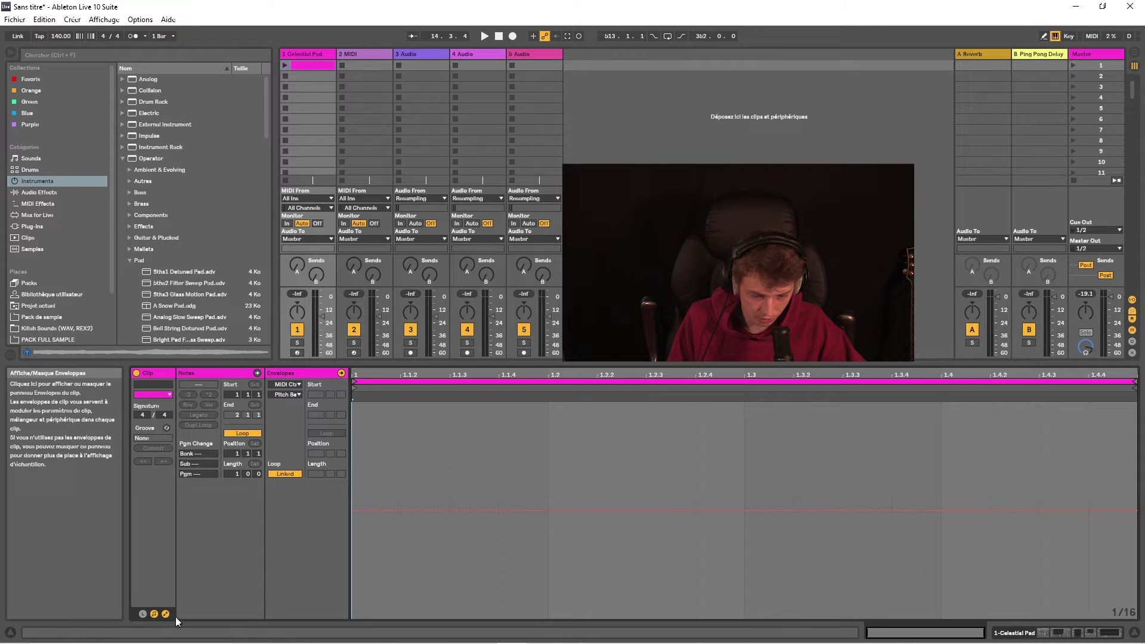
click(165, 614)
- Draw an A4 note from 1.1 to 1.3 and a C5 note from 1.3 to the clip's end, and play the clip
drag(290, 506, 292, 541)
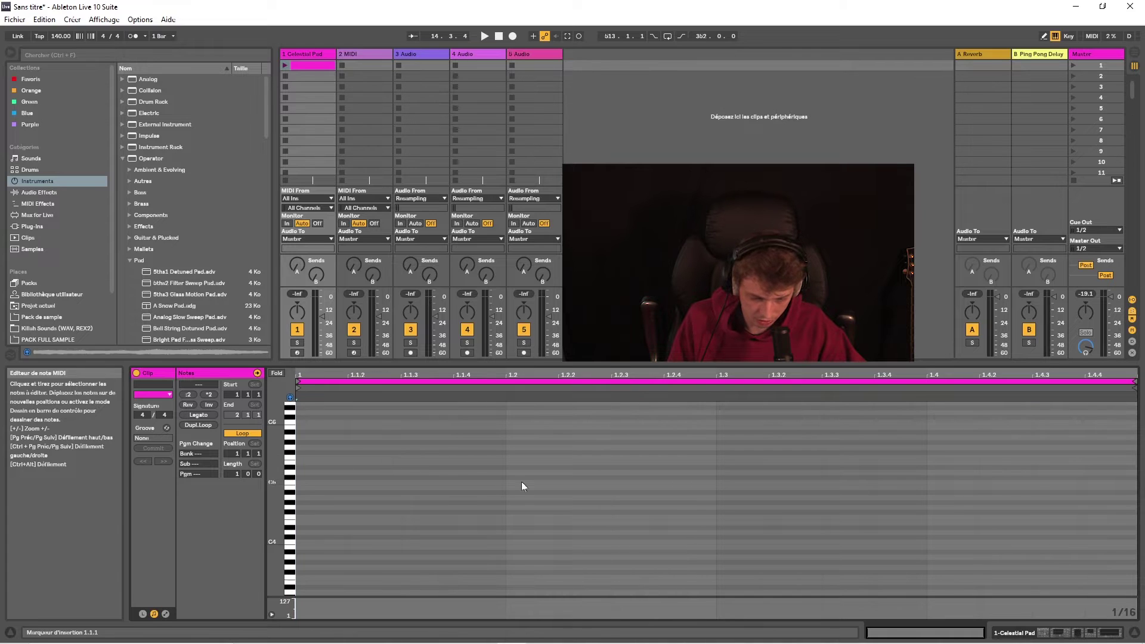
drag(335, 497, 1093, 482)
click(286, 65)
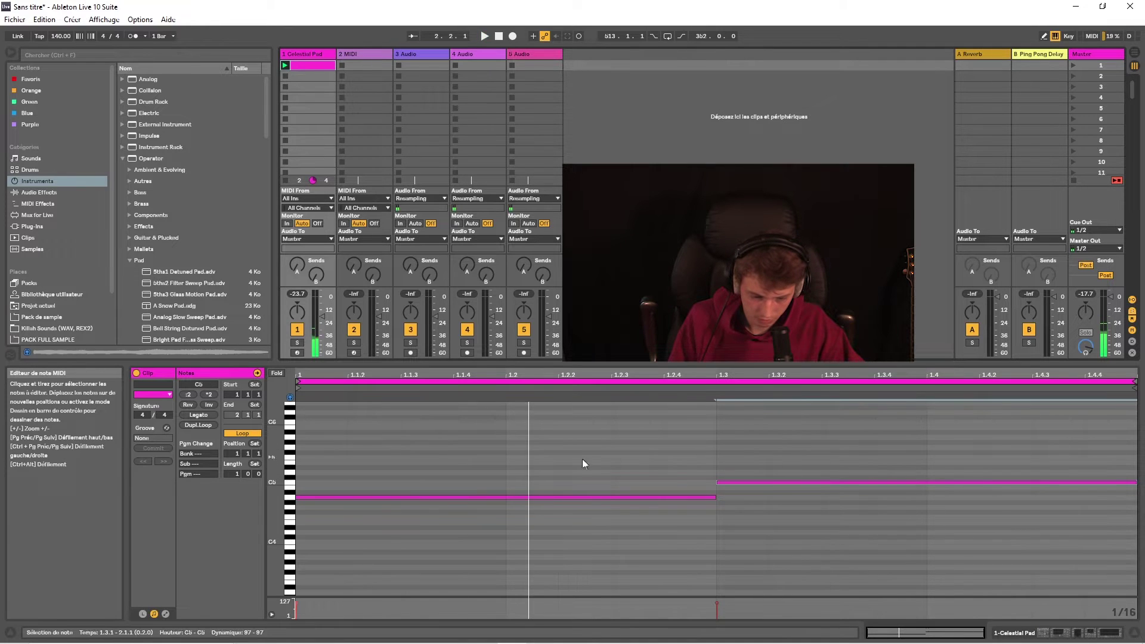
- Duplicate the loop to two bars, turn the second half of bar 1's C5 into an A5 note at 1.4, and play the clip
click(194, 424)
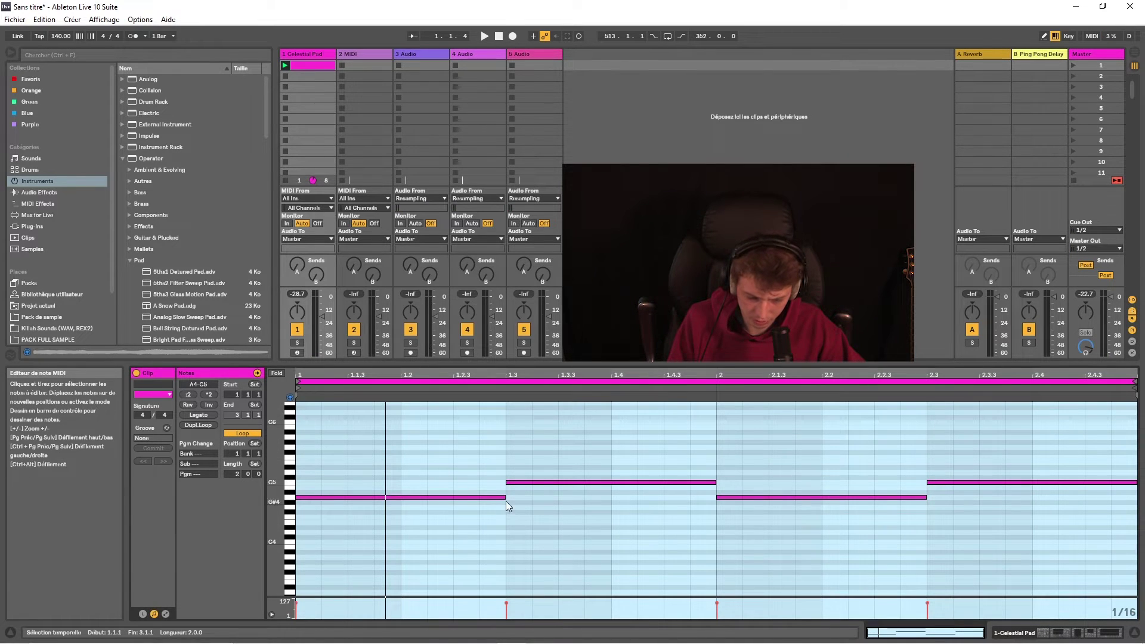
drag(714, 488, 612, 488)
key(Up)
key(Up)
key(Up)
key(Up)
key(Up)
key(Up)
key(Up)
key(Up)
key(Up)
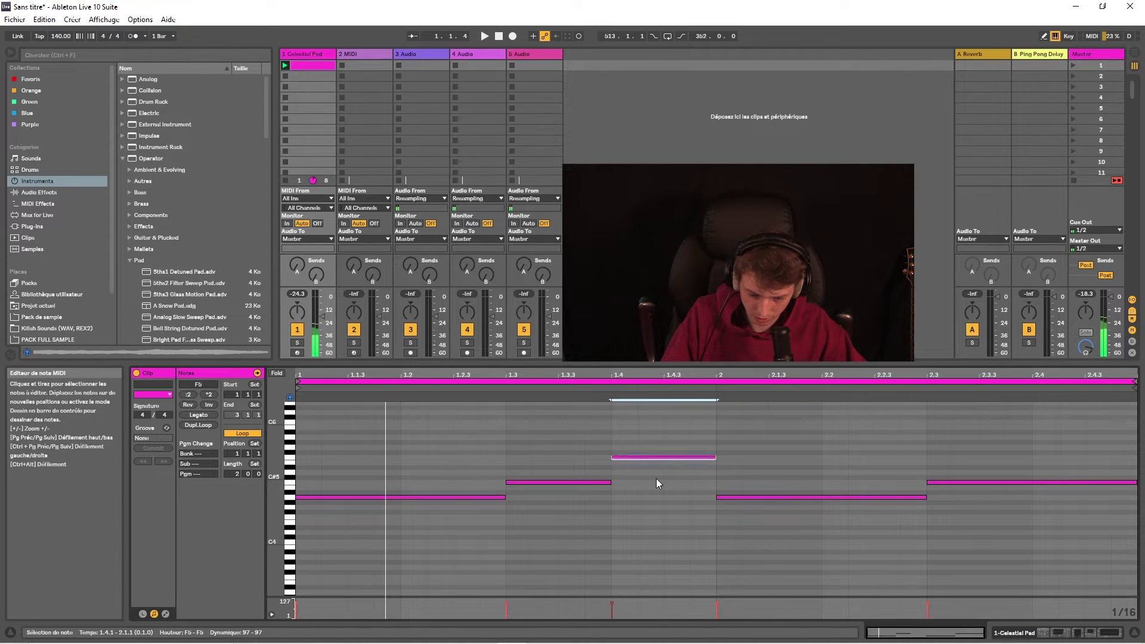
key(space)
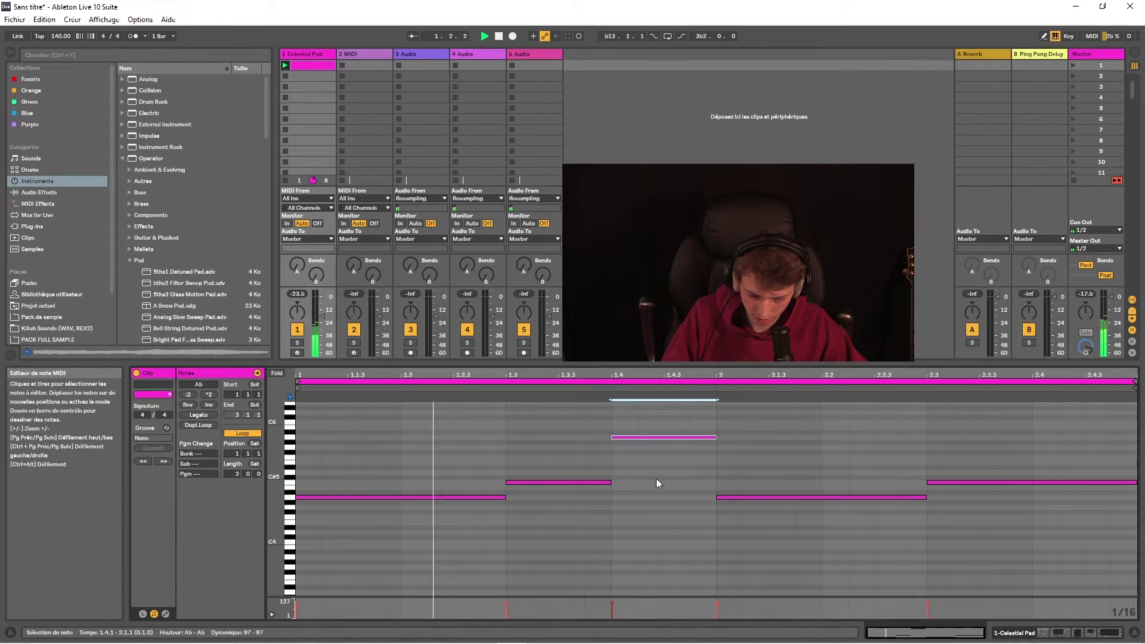
key(space)
- Shorten bar 2's C5 note to end at 2.4, fill the last beat with an A4 note, and play the clip
drag(928, 481, 1035, 486)
key(ctrl+d)
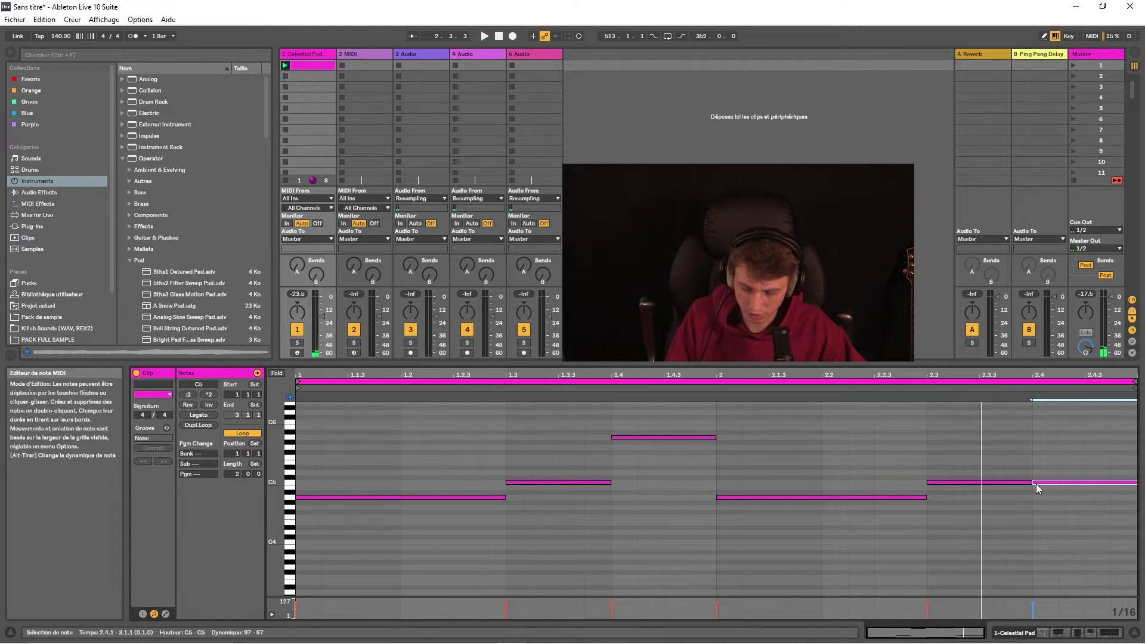
key(Down)
key(Down)
key(Down)
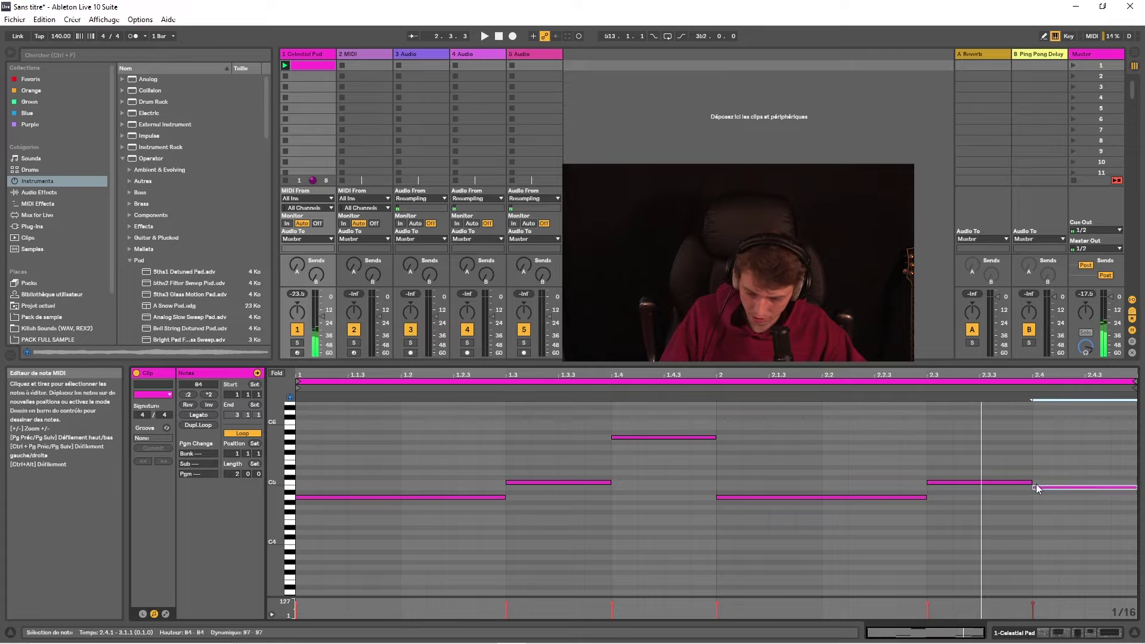
key(space)
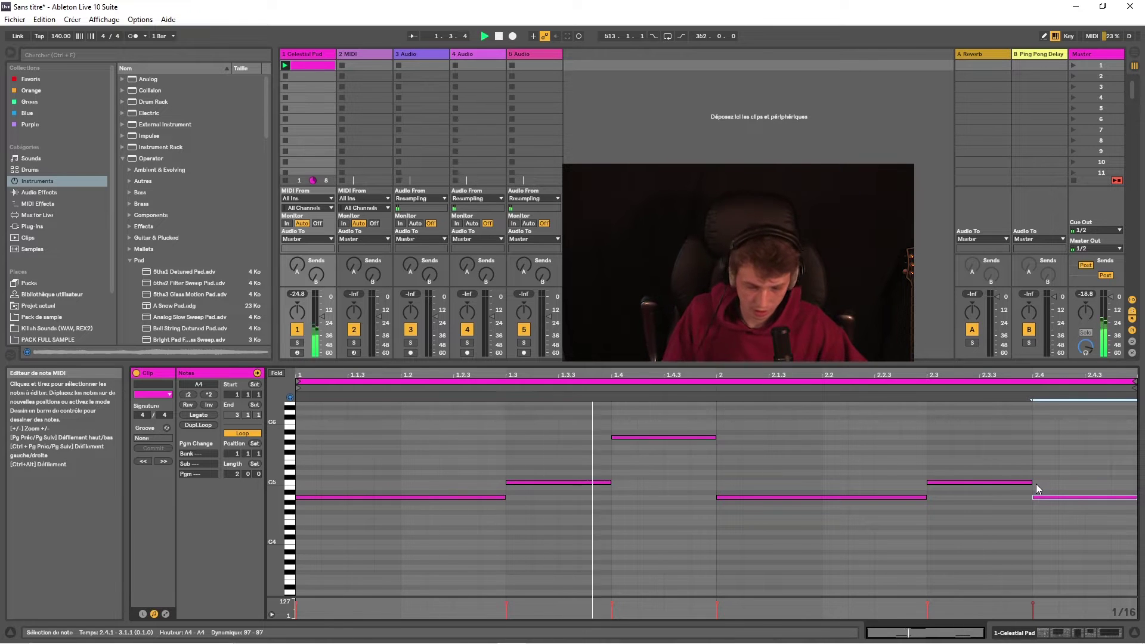
- Duplicate the loop to four bars and break up bar 4's long A4 into one beat plus sixteenth notes at 4.2.2 and 4.2.4
key(ctrl+d)
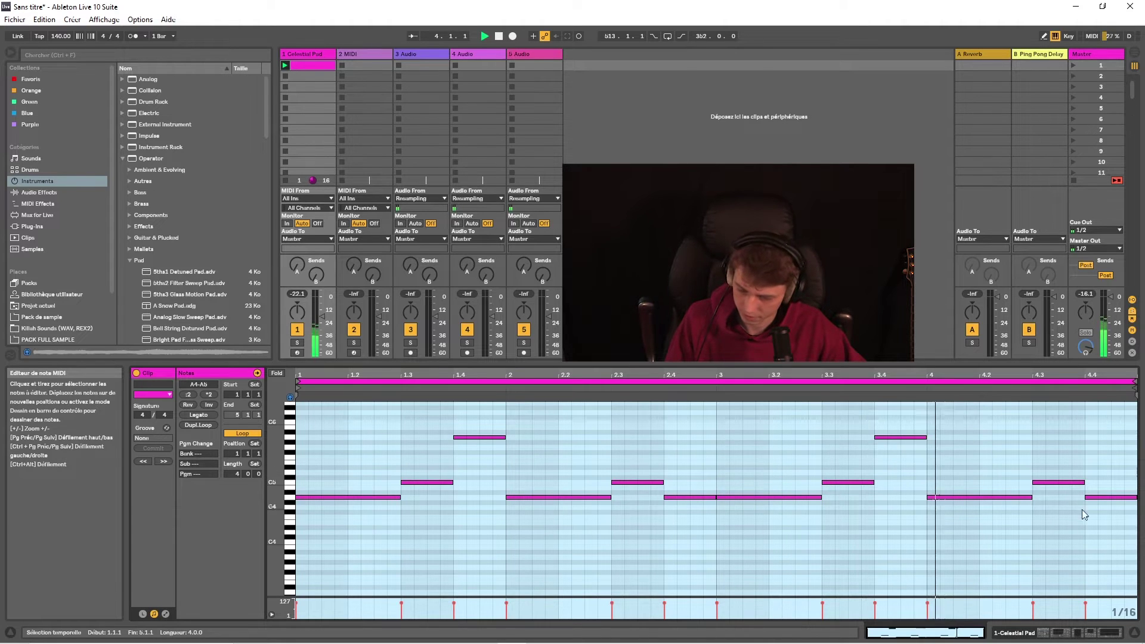
key(space)
drag(1030, 497, 999, 499)
click(999, 499)
double_click(998, 497)
double_click(1025, 497)
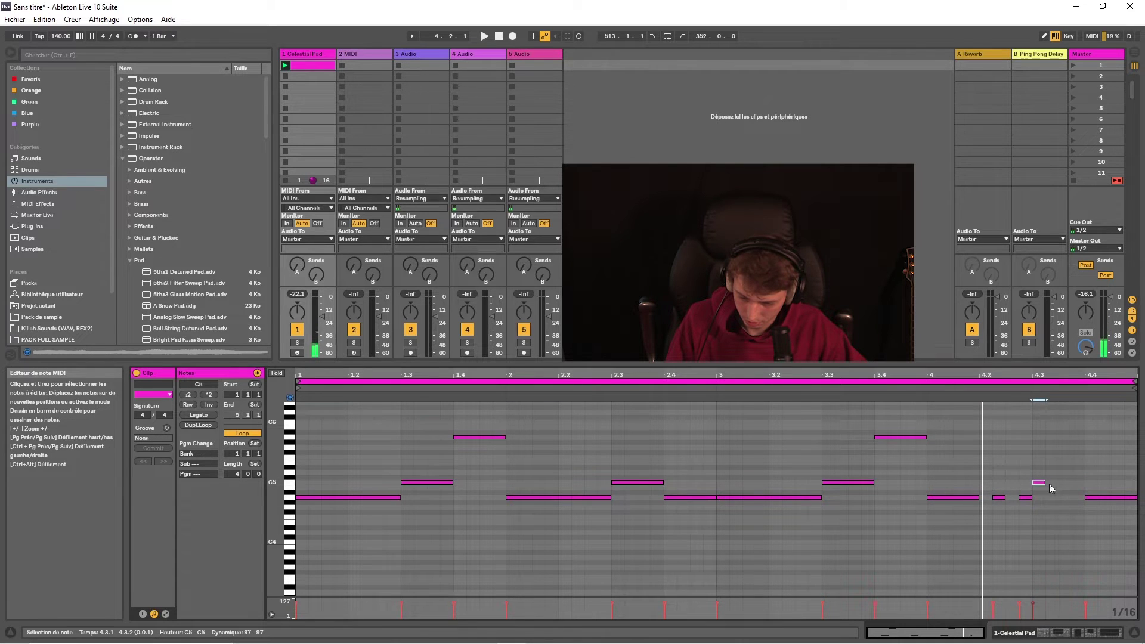
- Add a sixteenth C5 note at 4.3.3 and a sixteenth E5 note at 4.3.4, and play the clip
double_click(1064, 482)
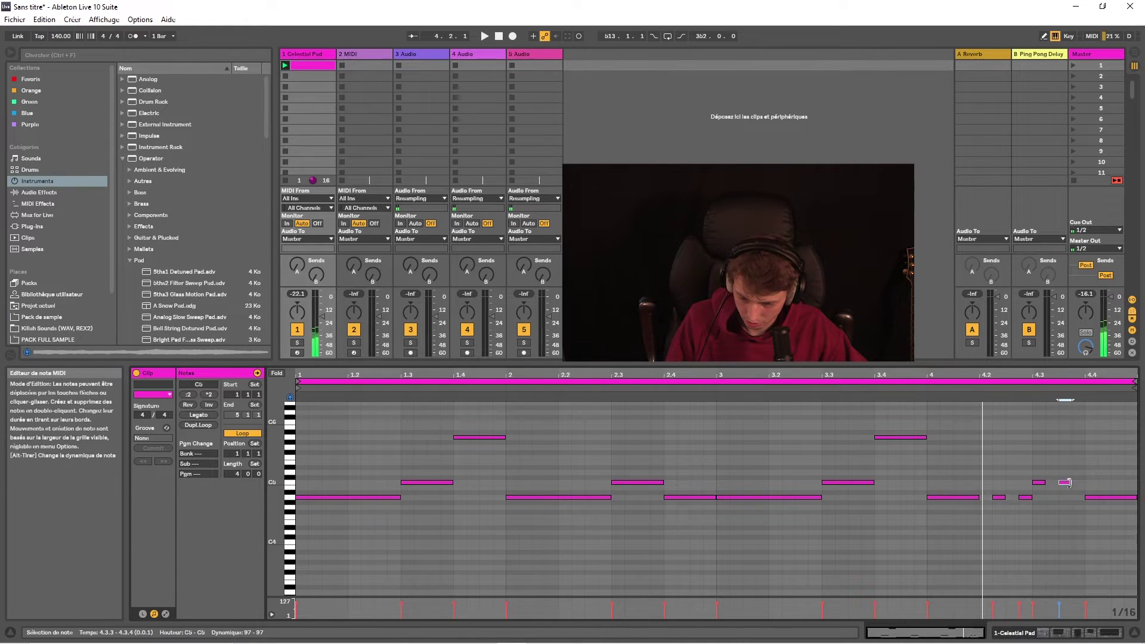
double_click(1078, 473)
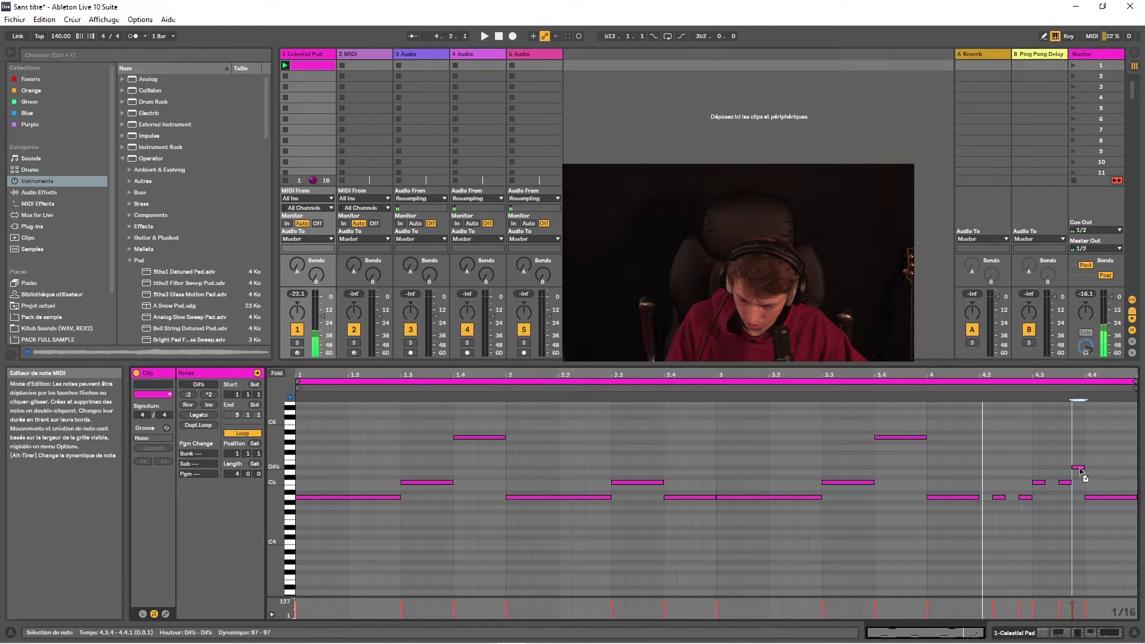
key(space)
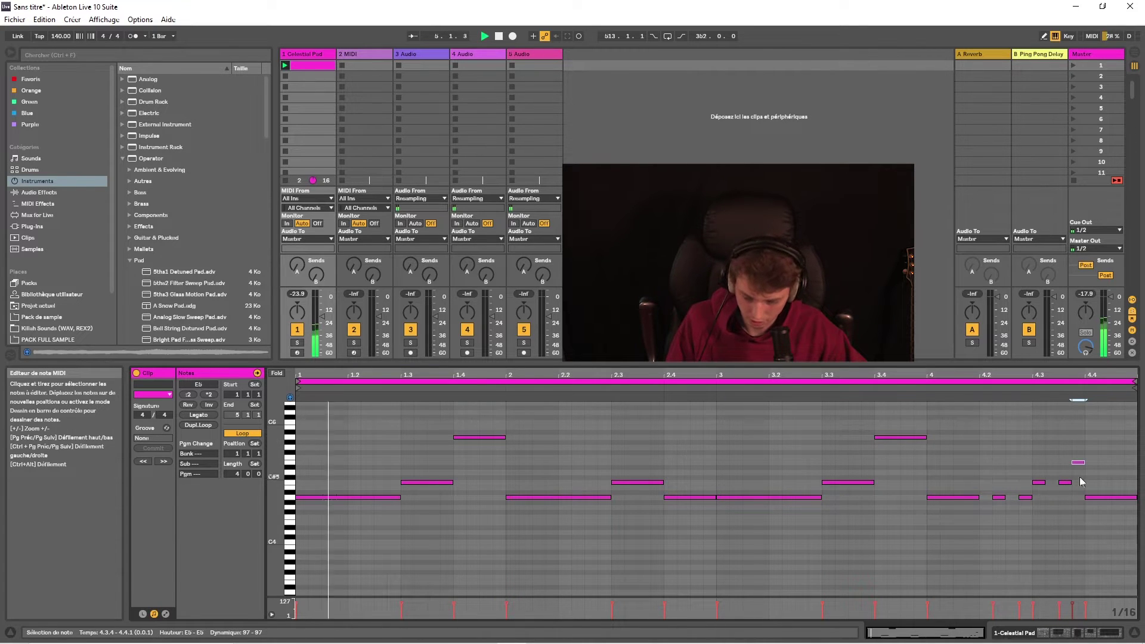
- Trim the clip's final A4 note to start at 4.4.3 and add a sixteenth C5 note at 4.4.2
drag(1085, 496, 1112, 497)
double_click(1104, 488)
key(Up)
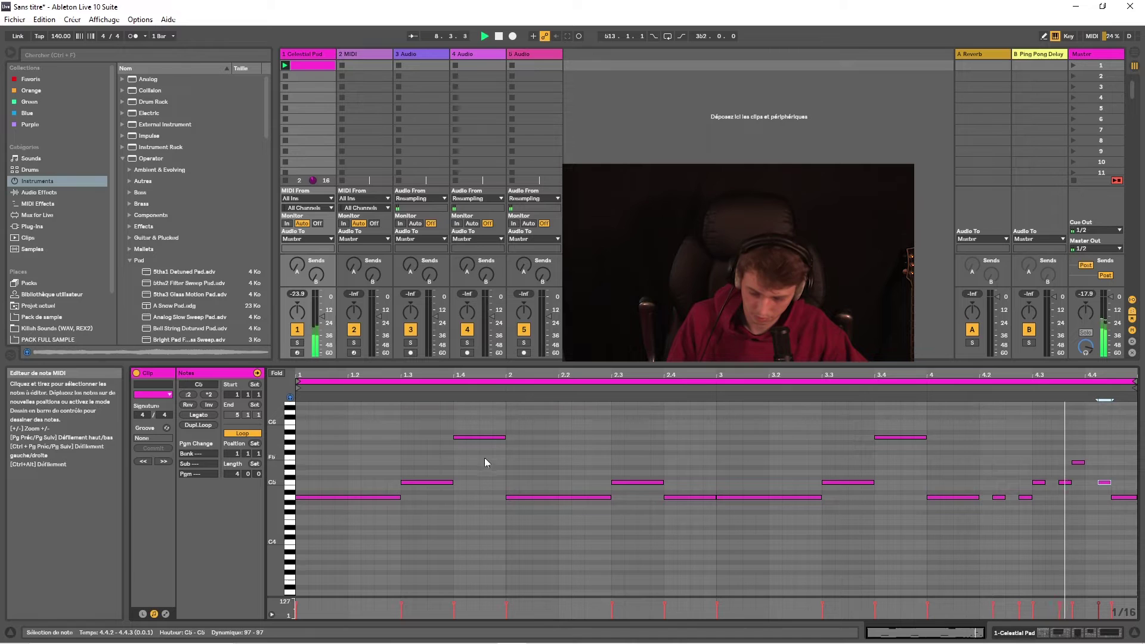
key(space)
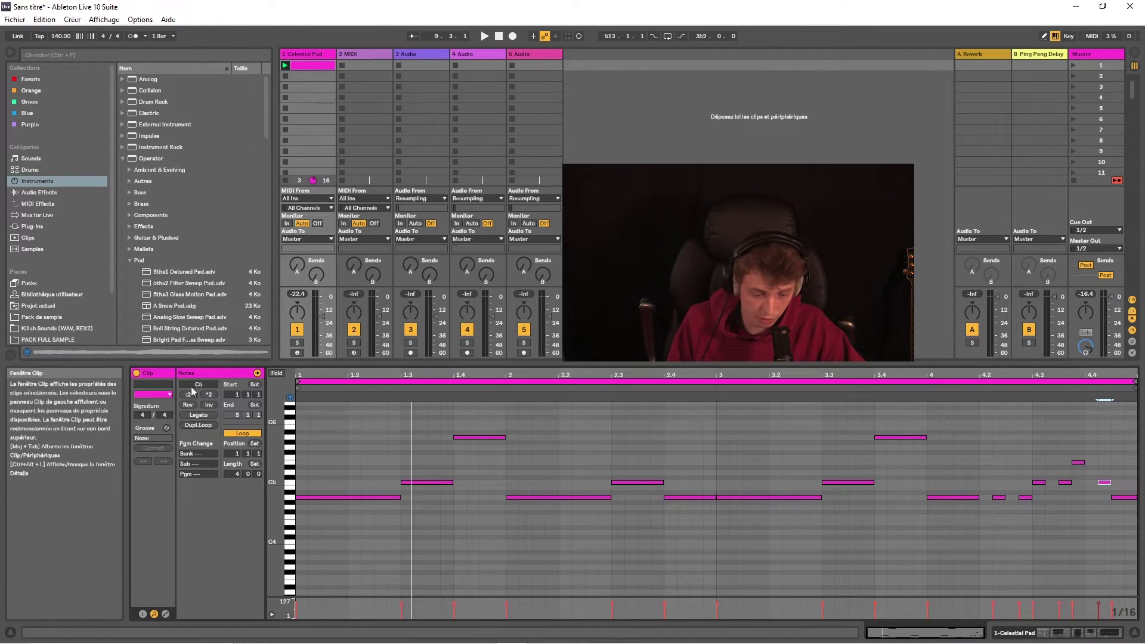
- Compress all the clip's notes to half their duration and play the double-speed melody
key(ctrl+a)
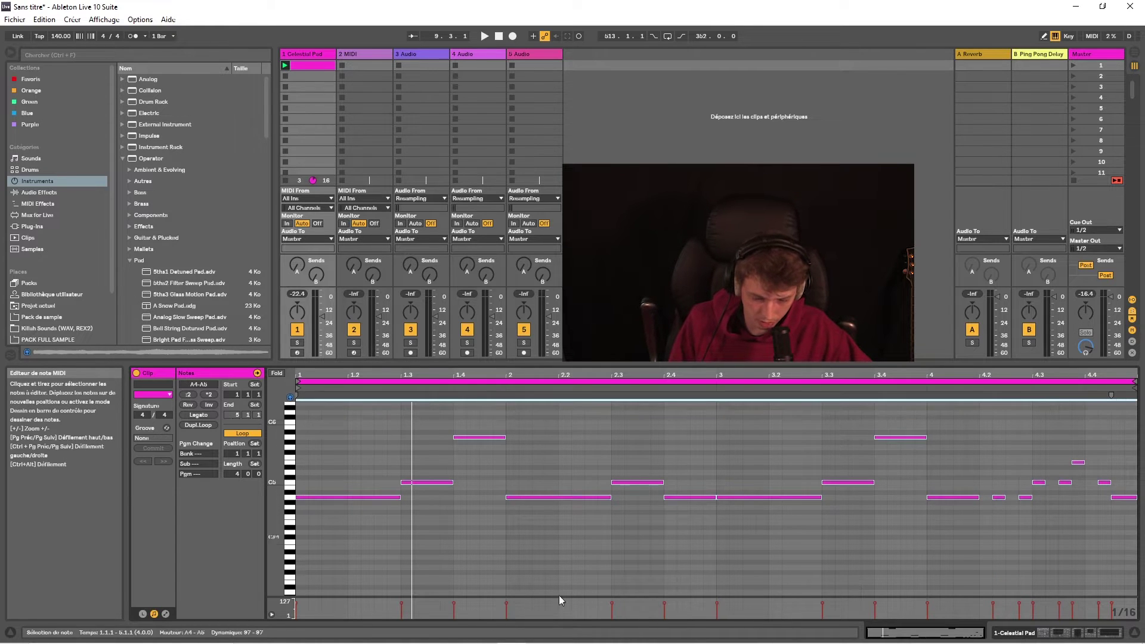
click(188, 395)
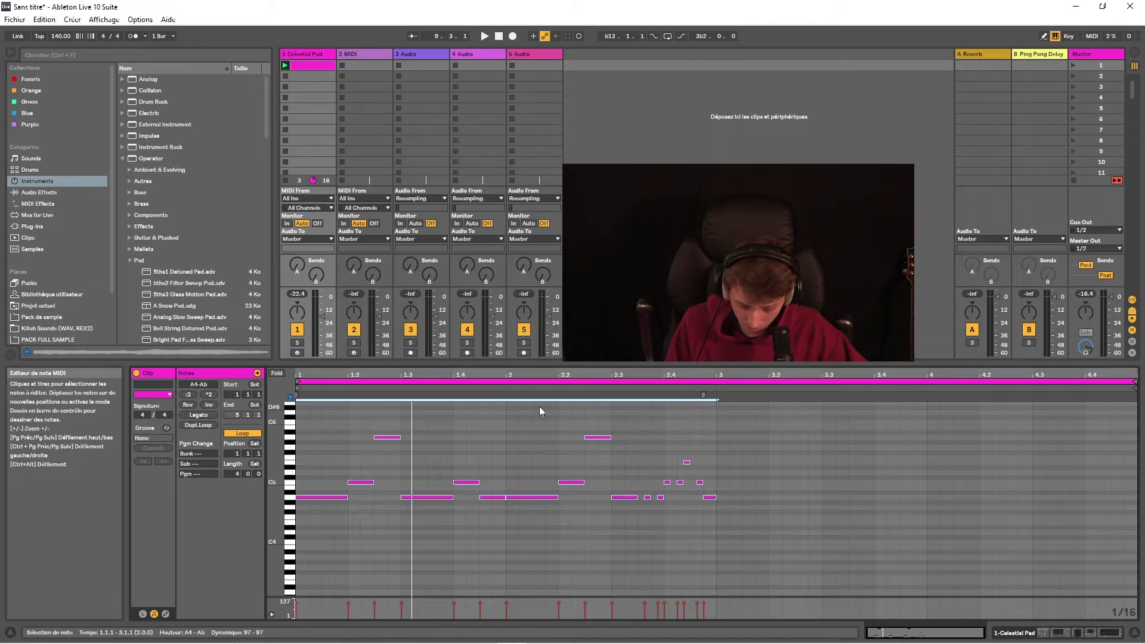
key(space)
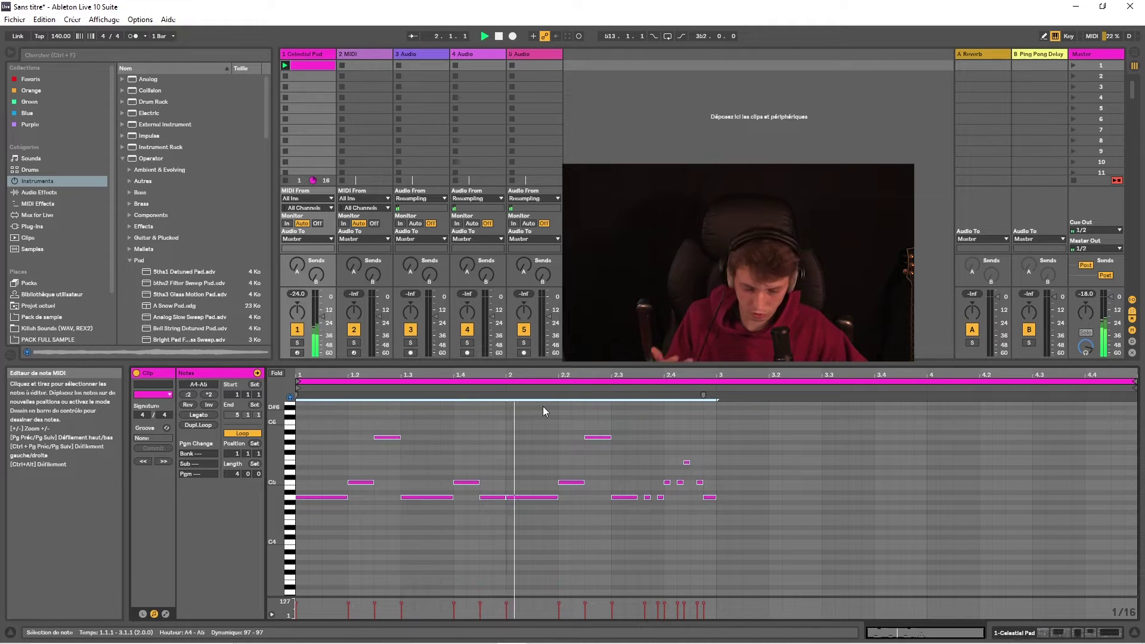
key(space)
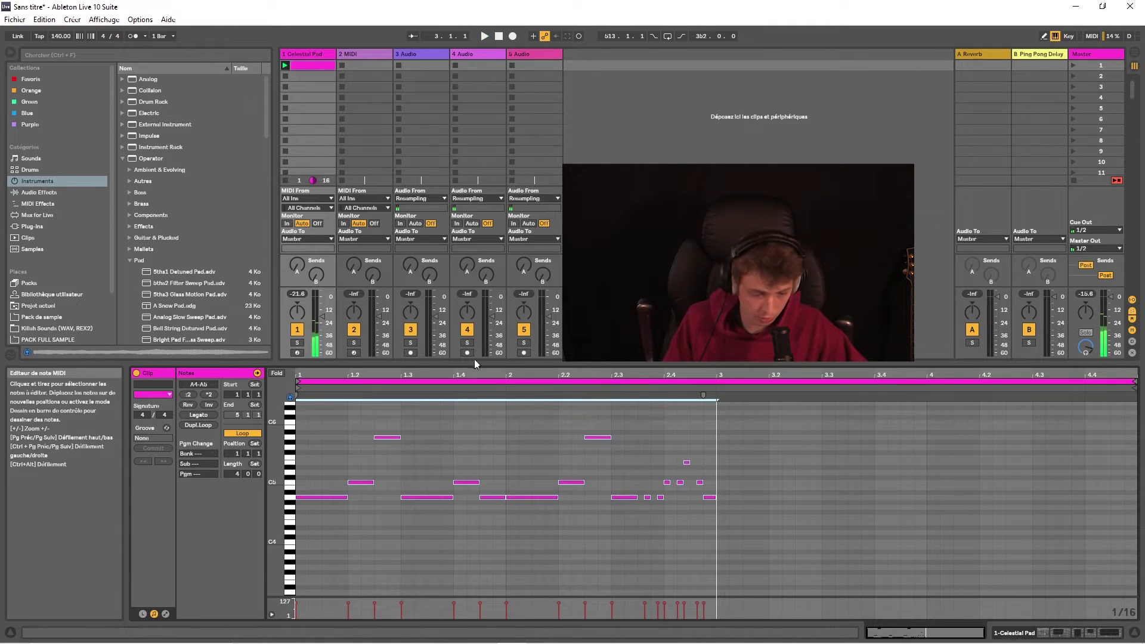
- Stretch the notes to double duration twice and undo the extra doubling
click(209, 394)
click(208, 394)
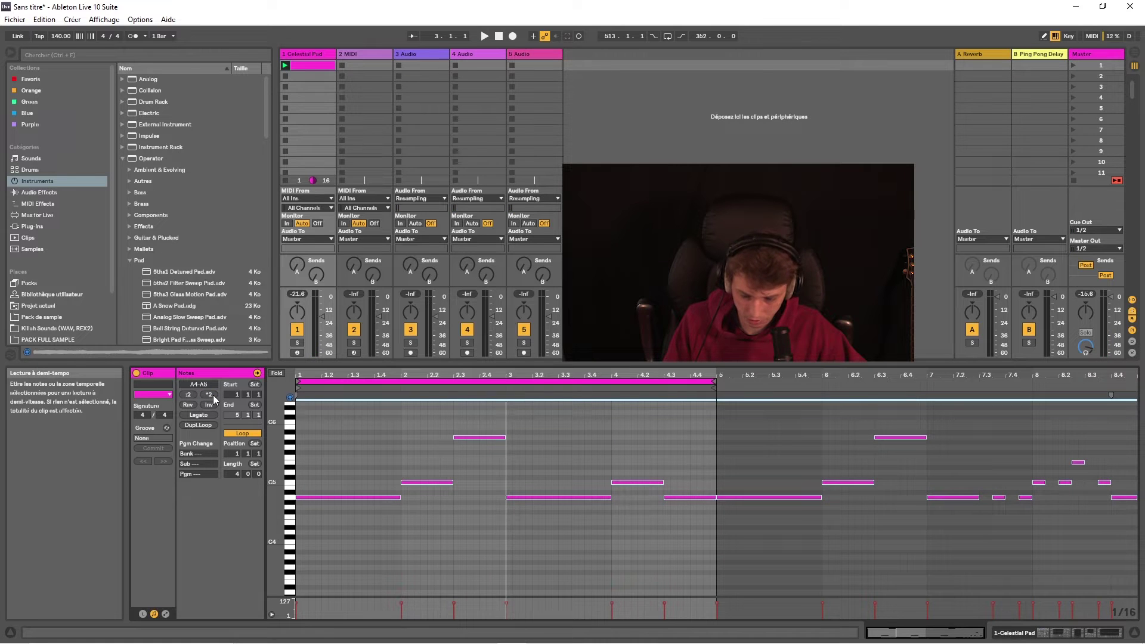
key(ctrl+z)
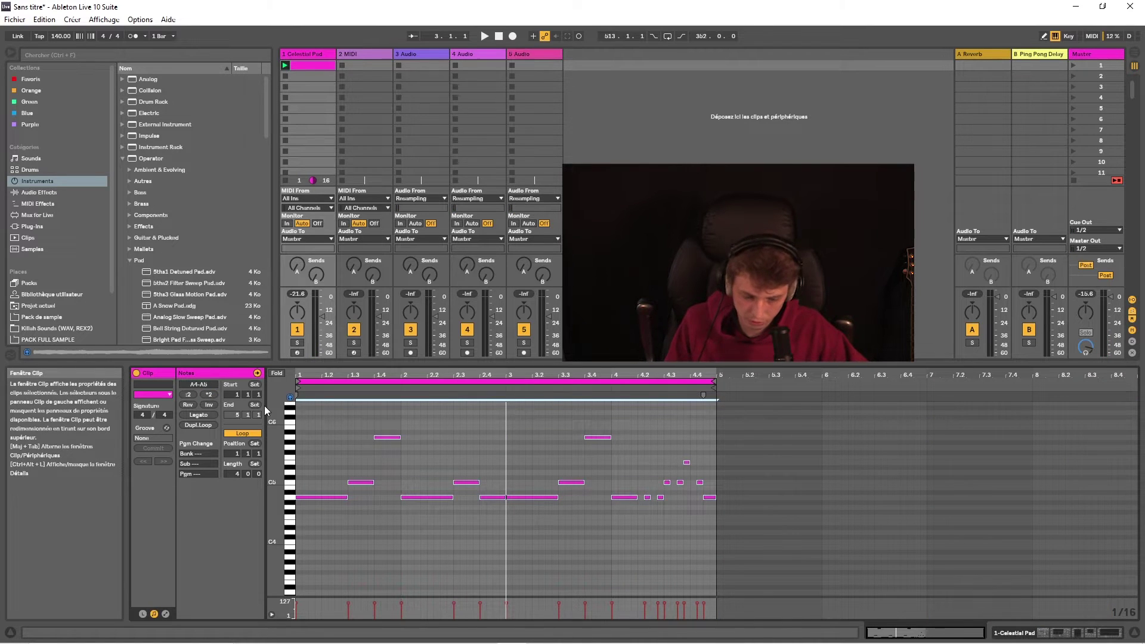
click(434, 500)
key(plus)
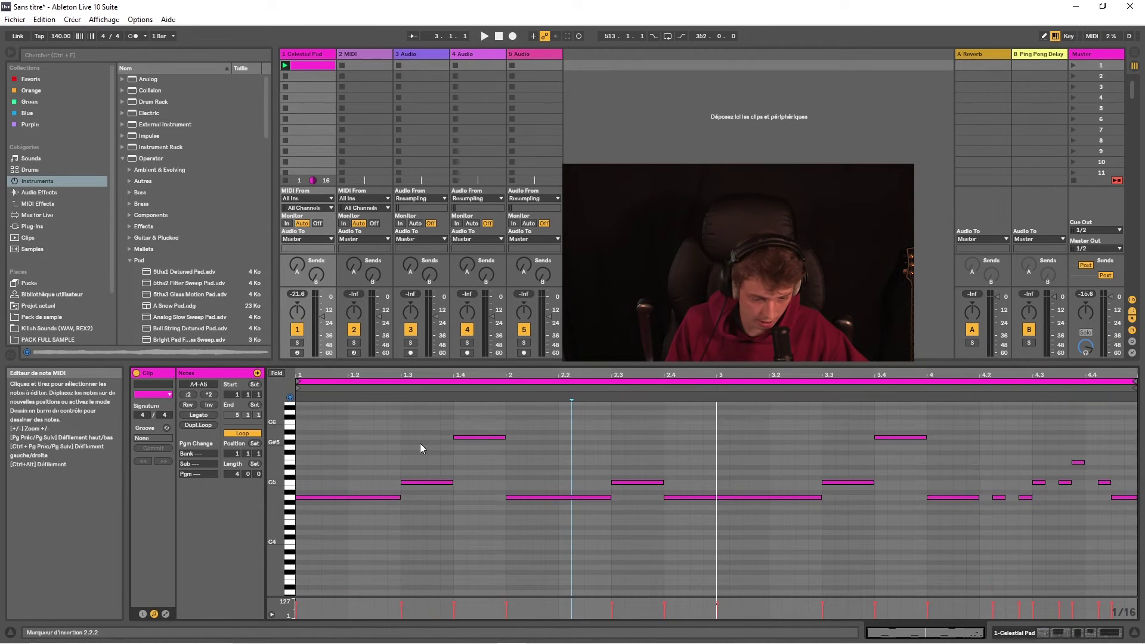
- Try reversing and inverting the clip's notes, listen to the result, and flip both back
click(188, 405)
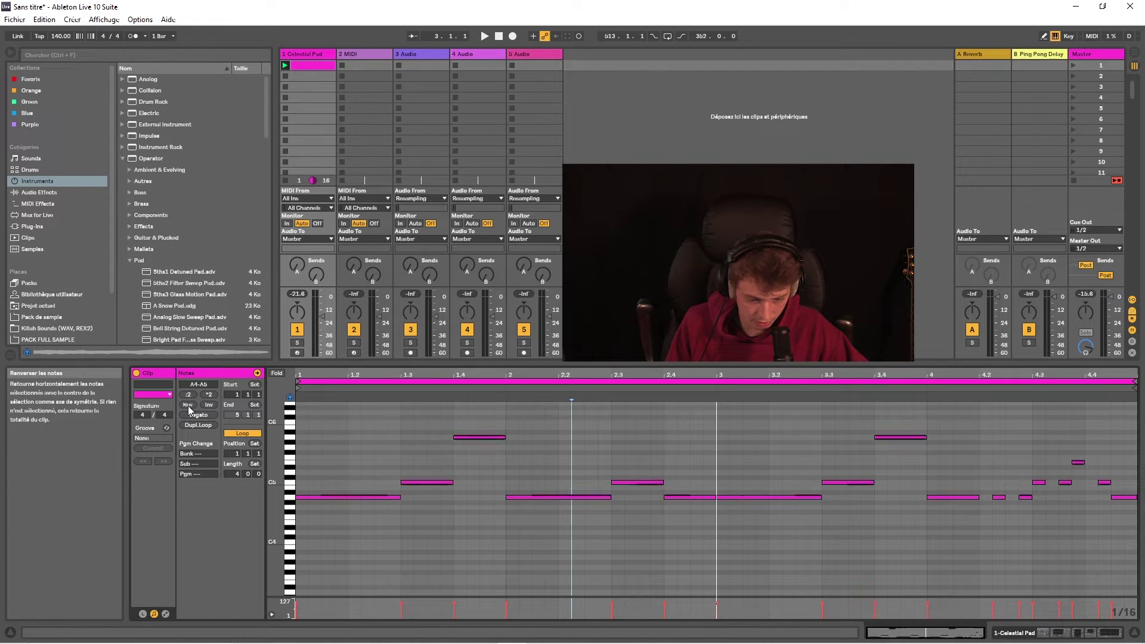
click(209, 405)
key(space)
key(space)
click(188, 404)
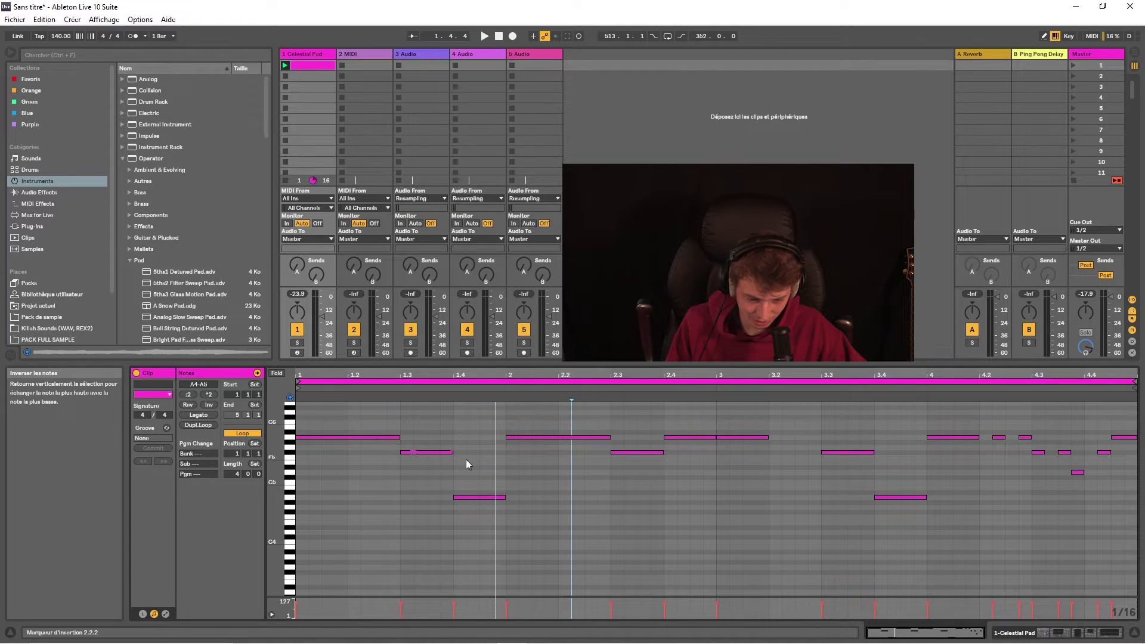
click(210, 406)
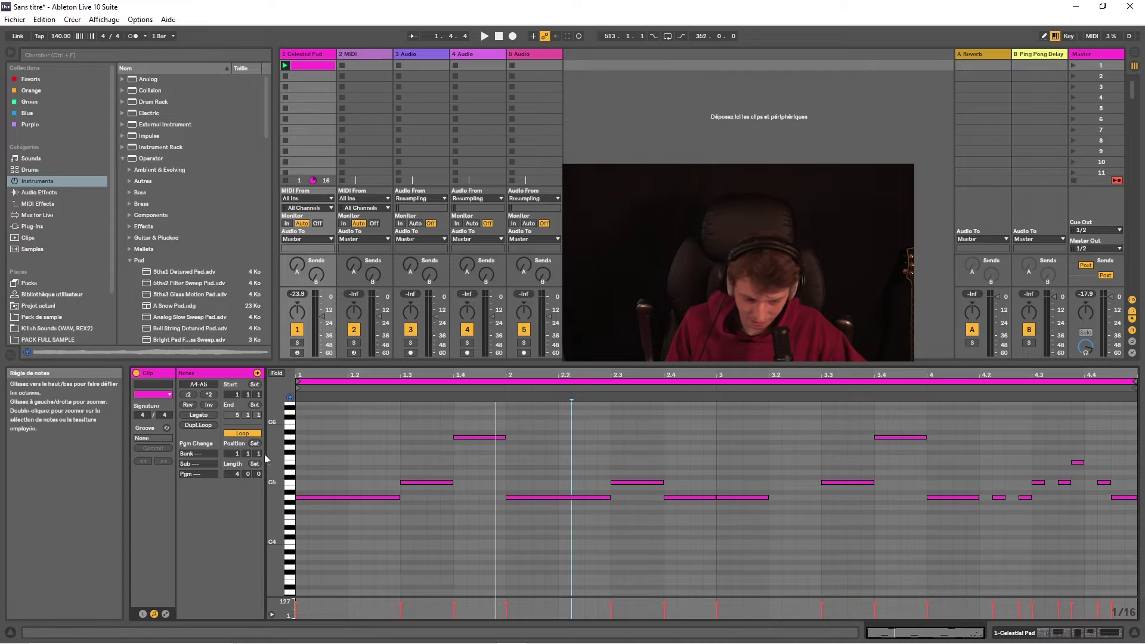
- Try Legato on all the clip's notes and undo it
click(345, 497)
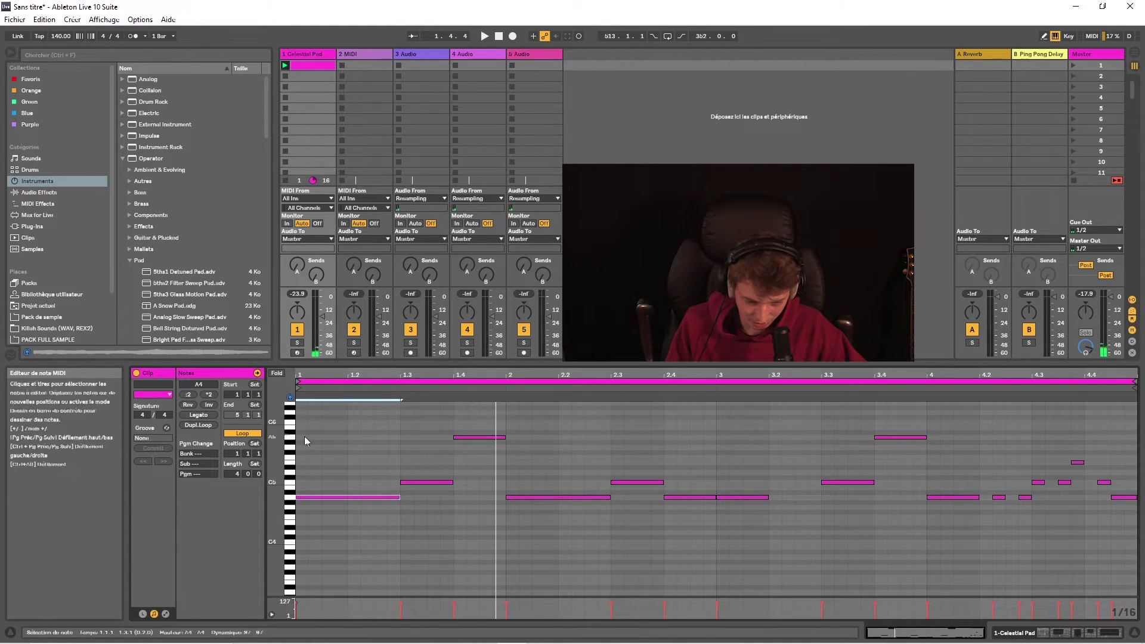
click(377, 455)
key(ctrl+a)
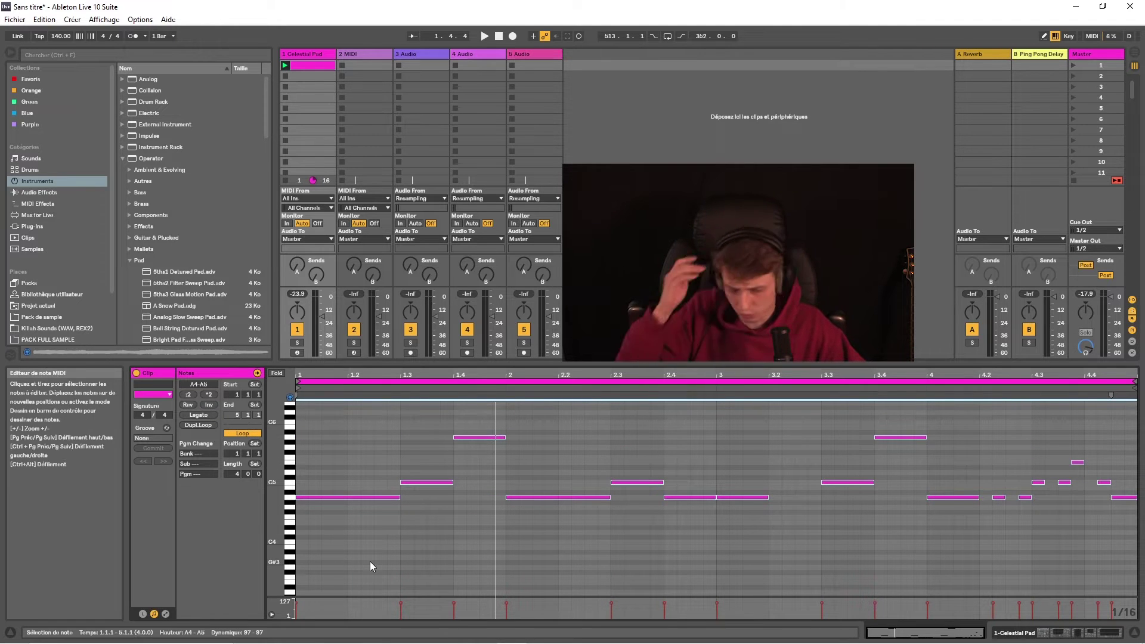
click(532, 456)
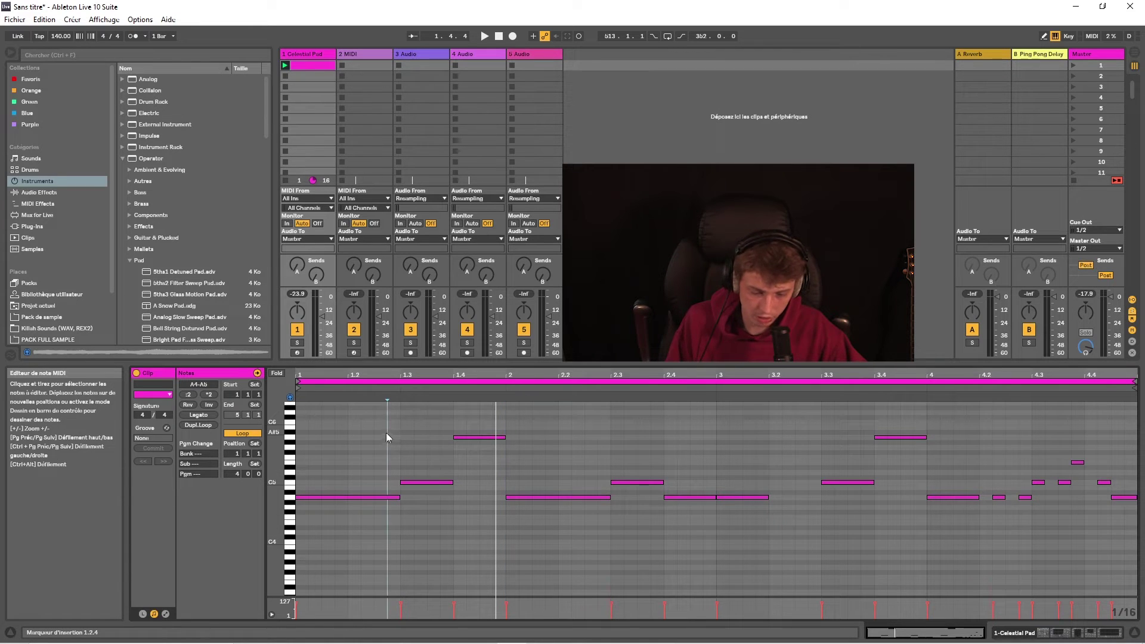
key(ctrl+a)
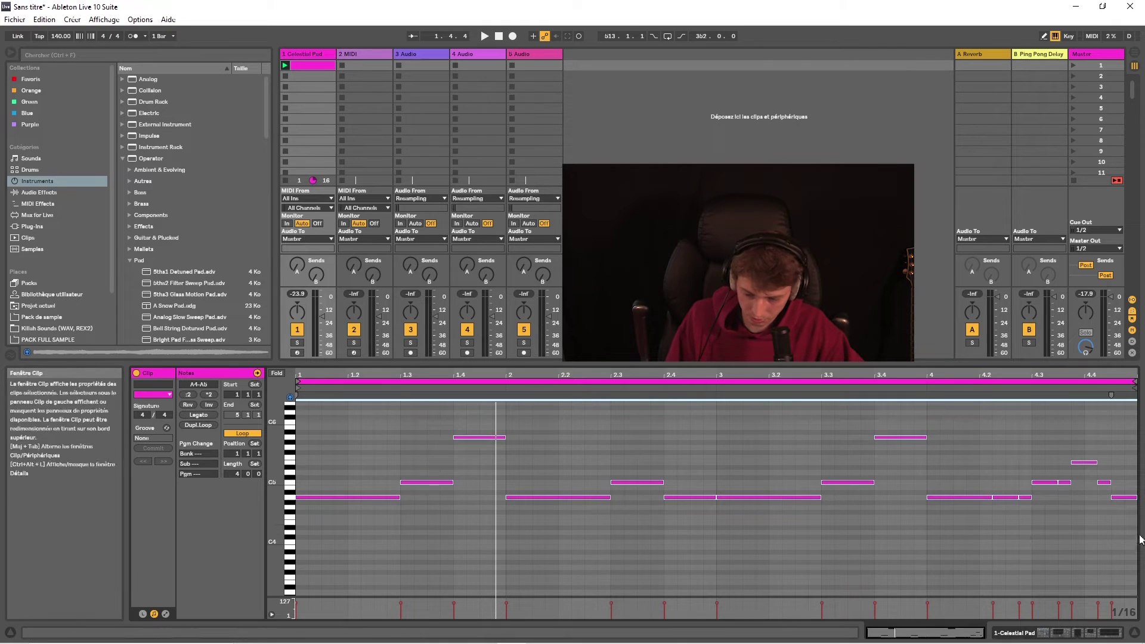
key(ctrl+z)
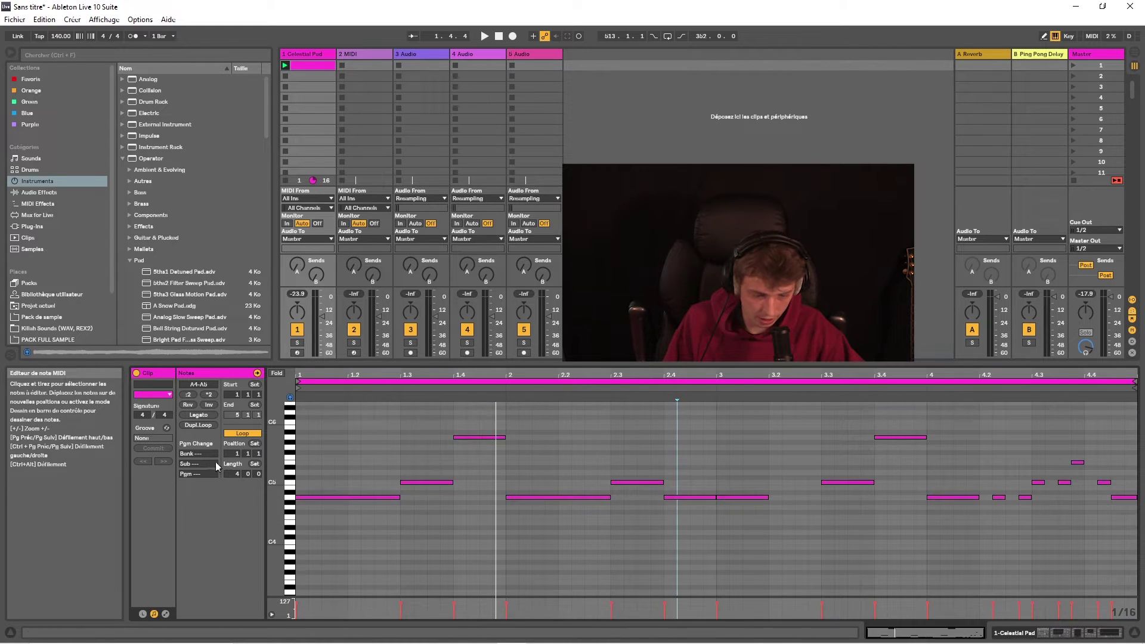
- Deselect the notes and toggle the clip's Notes box off and back on
click(572, 454)
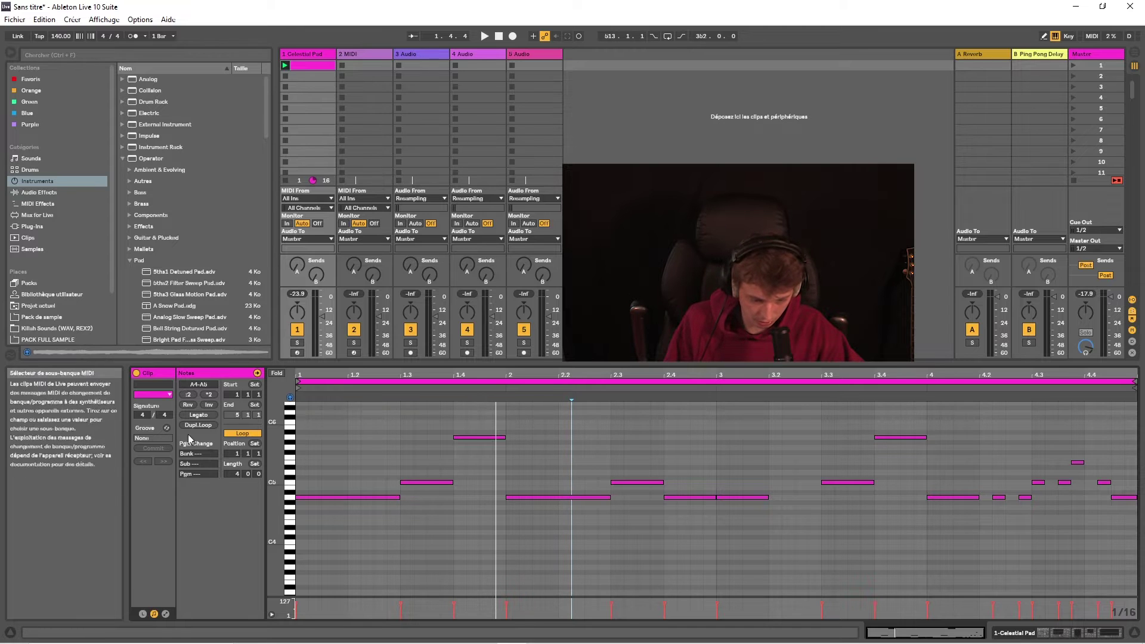
click(154, 614)
click(155, 614)
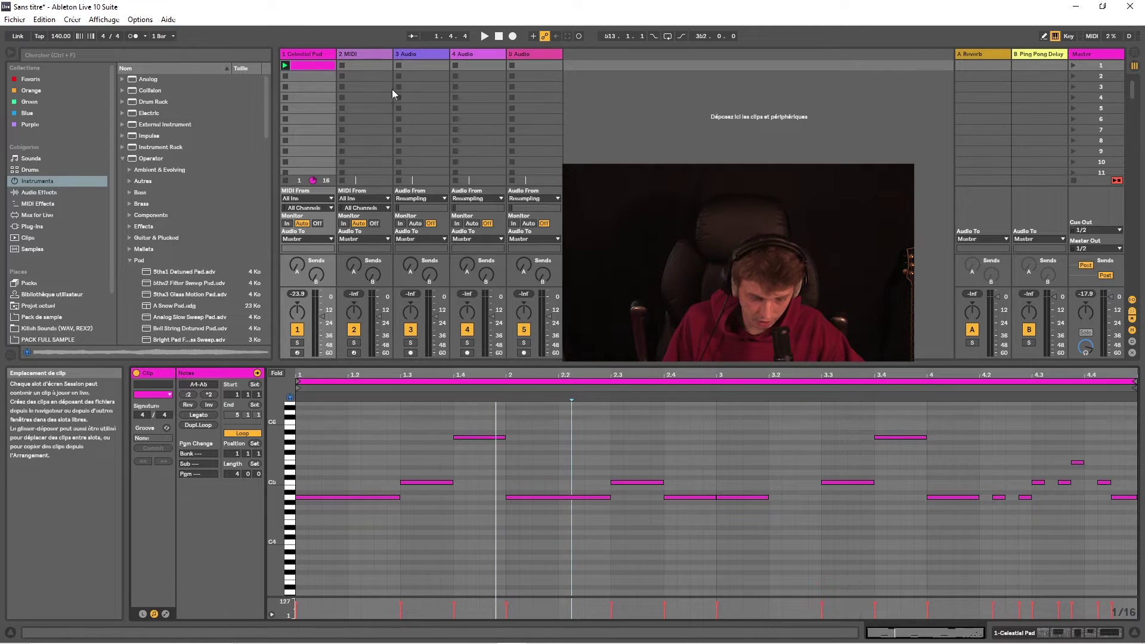
- Turn the pad clip's Loop off and back on
click(231, 435)
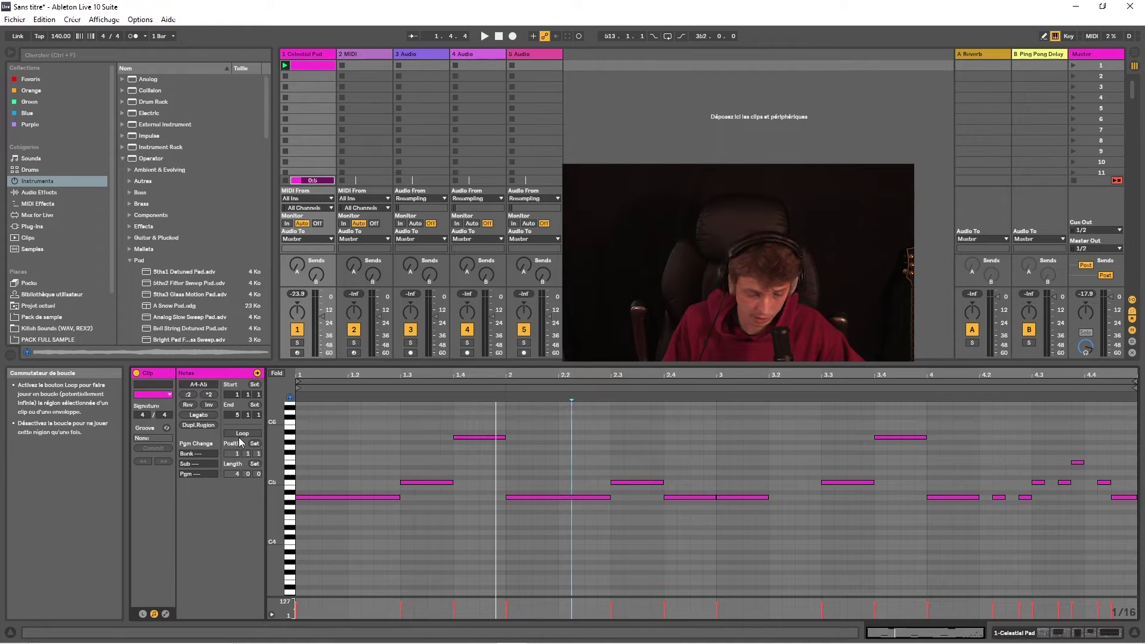
click(250, 434)
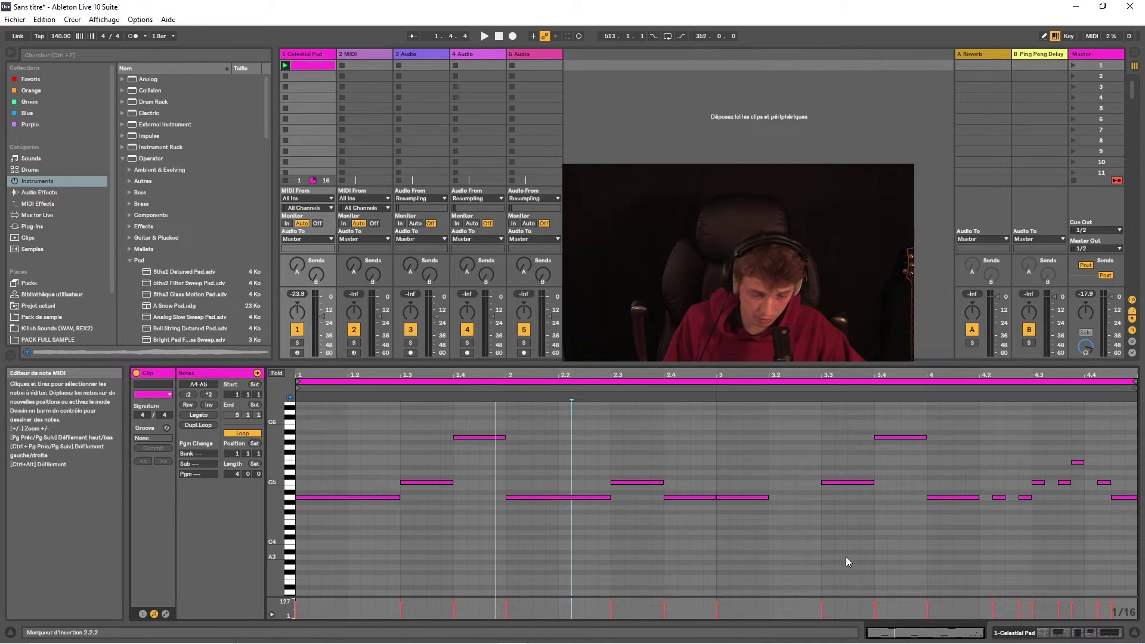
- Load VEC4 Loops 223.wav from Pack de sample's VEC 4 hi-hat percussion loops into the third track's second slot and launch it
click(419, 53)
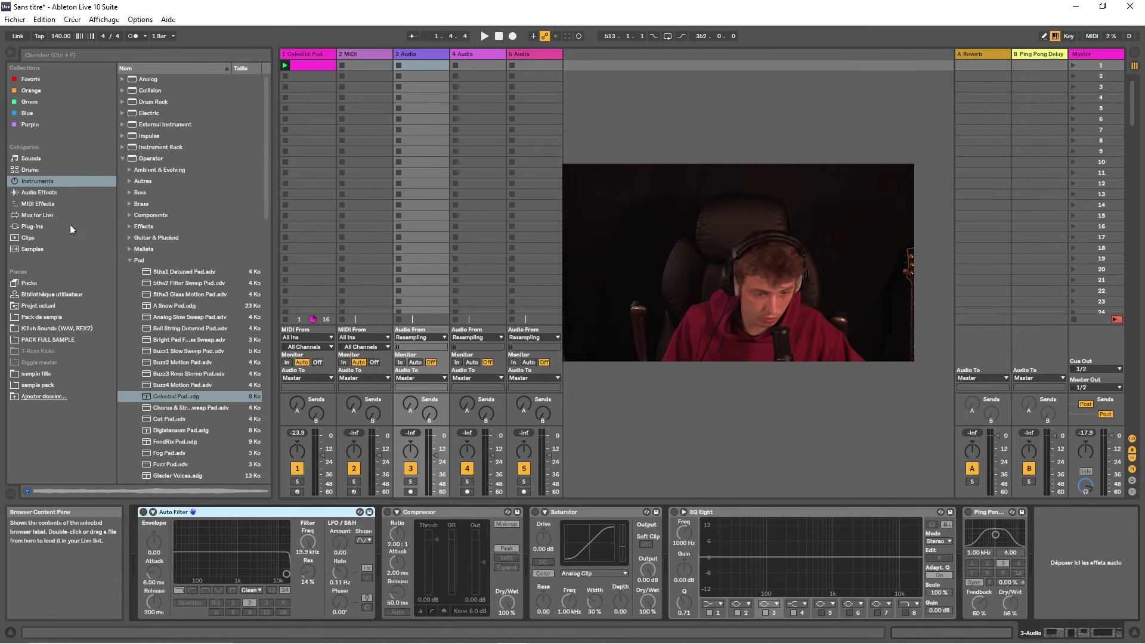
click(41, 316)
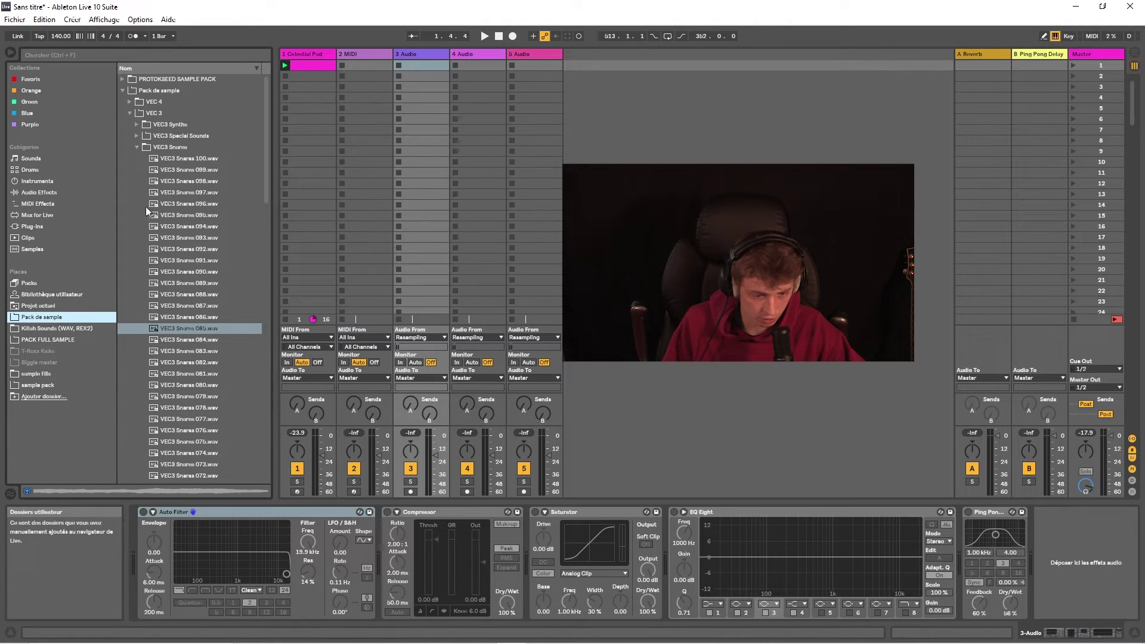
click(138, 149)
click(130, 113)
click(129, 102)
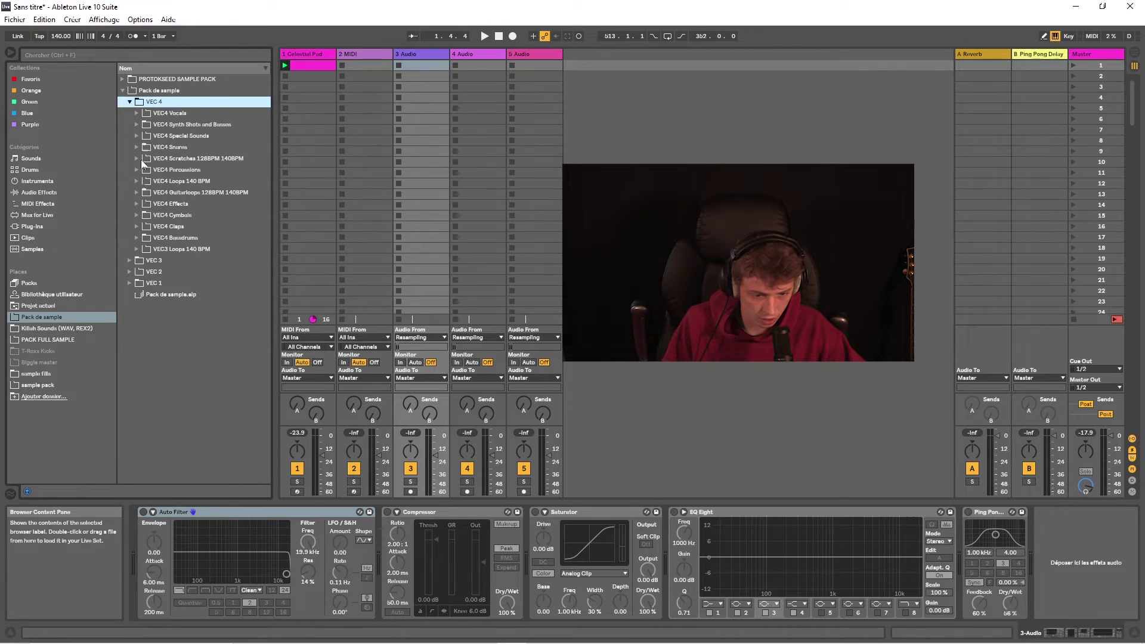
click(137, 181)
drag(197, 249, 382, 170)
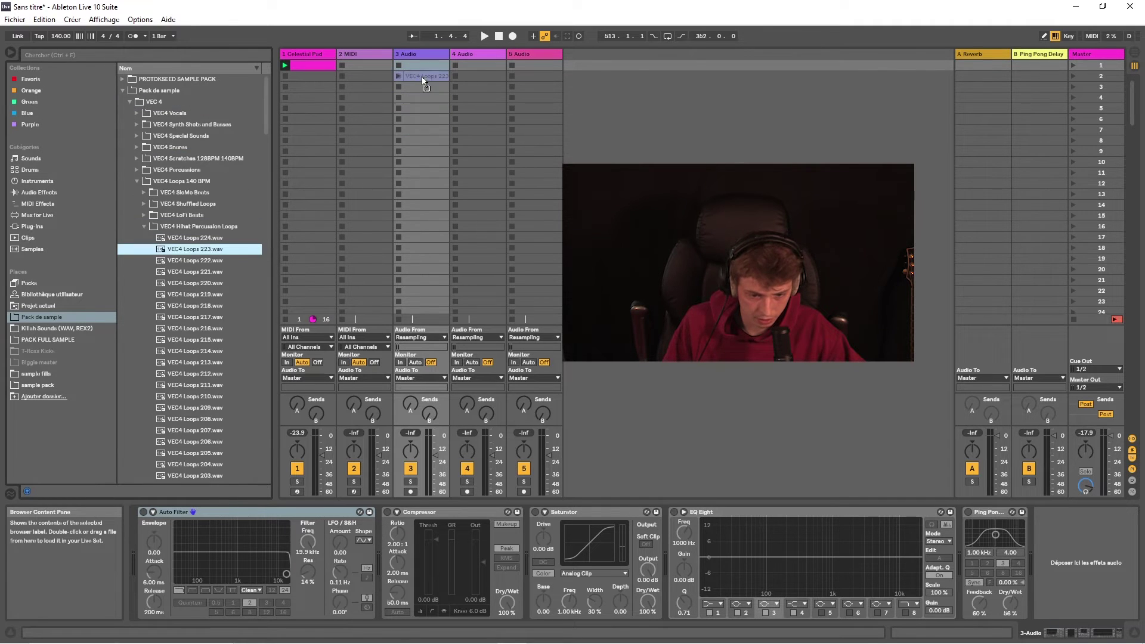
drag(423, 81, 424, 76)
click(398, 75)
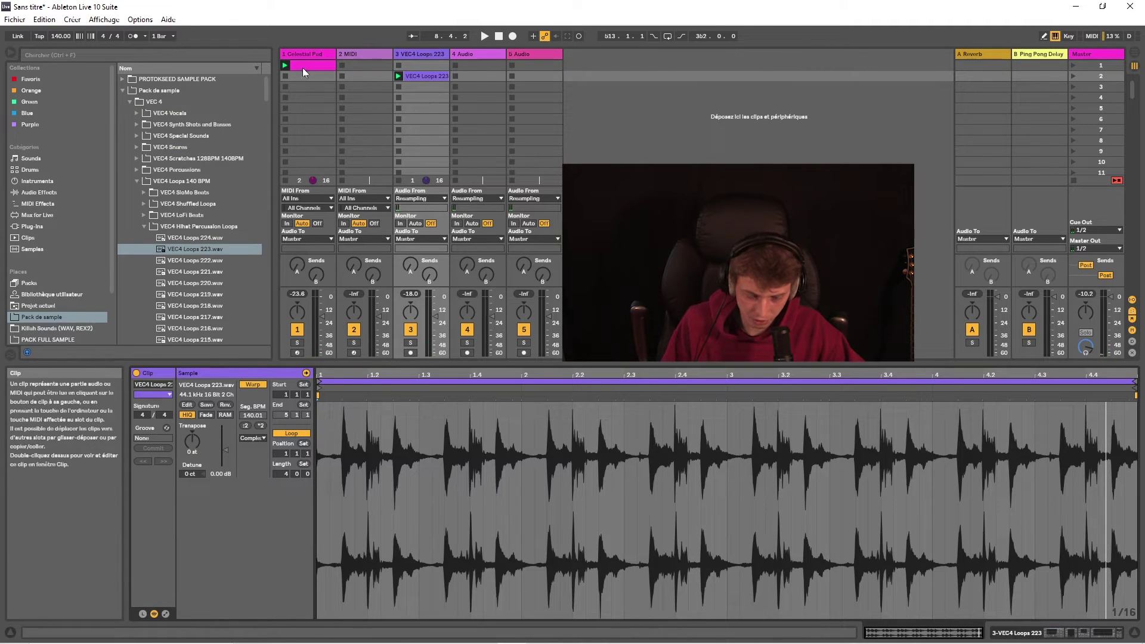
- Try the audio clip without Loop and without Warp, restoring both settings
click(287, 434)
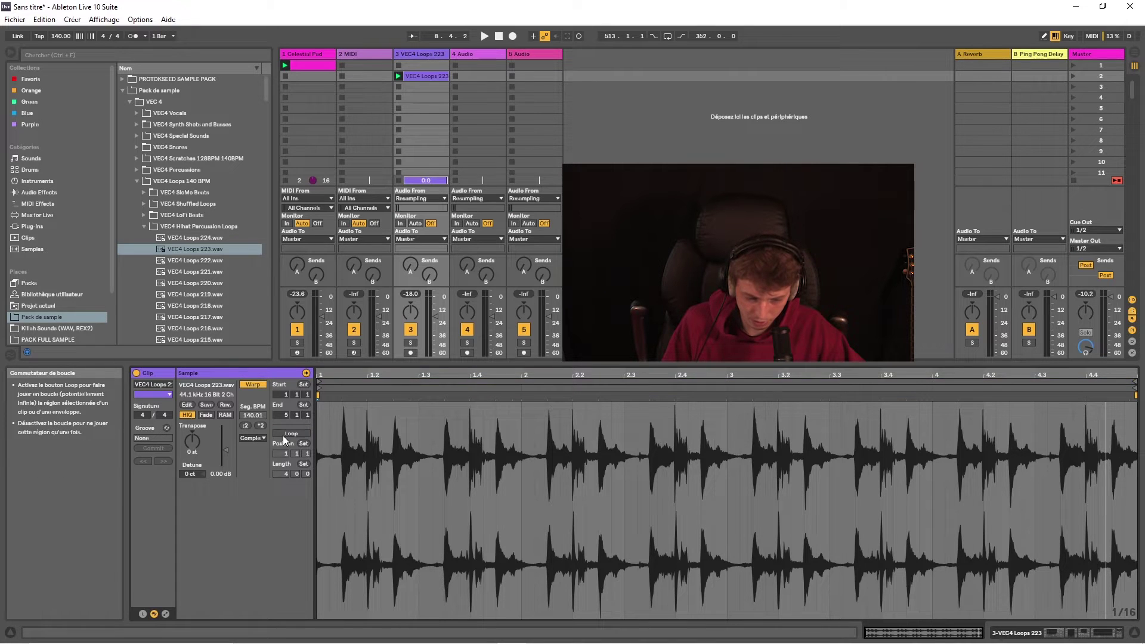
click(287, 434)
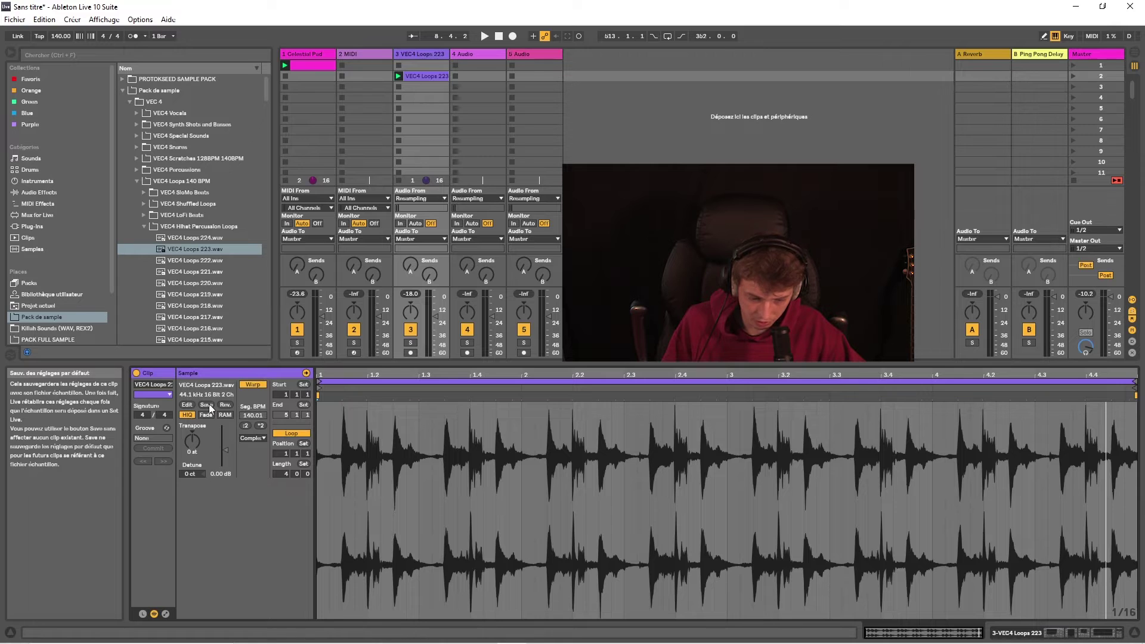
click(252, 384)
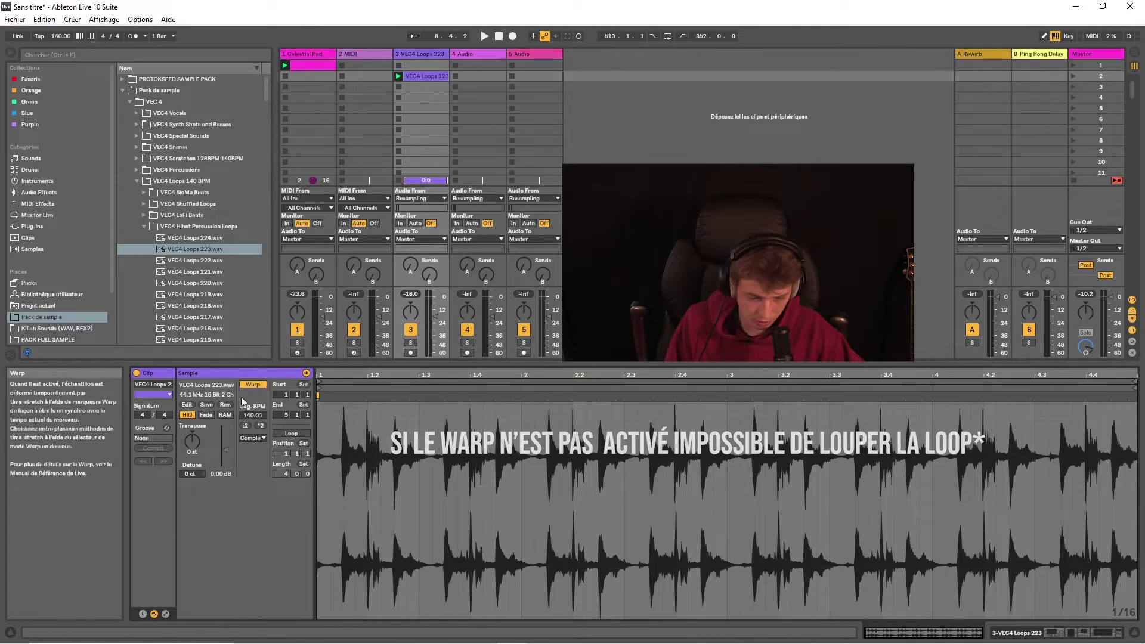
key(ctrl+z)
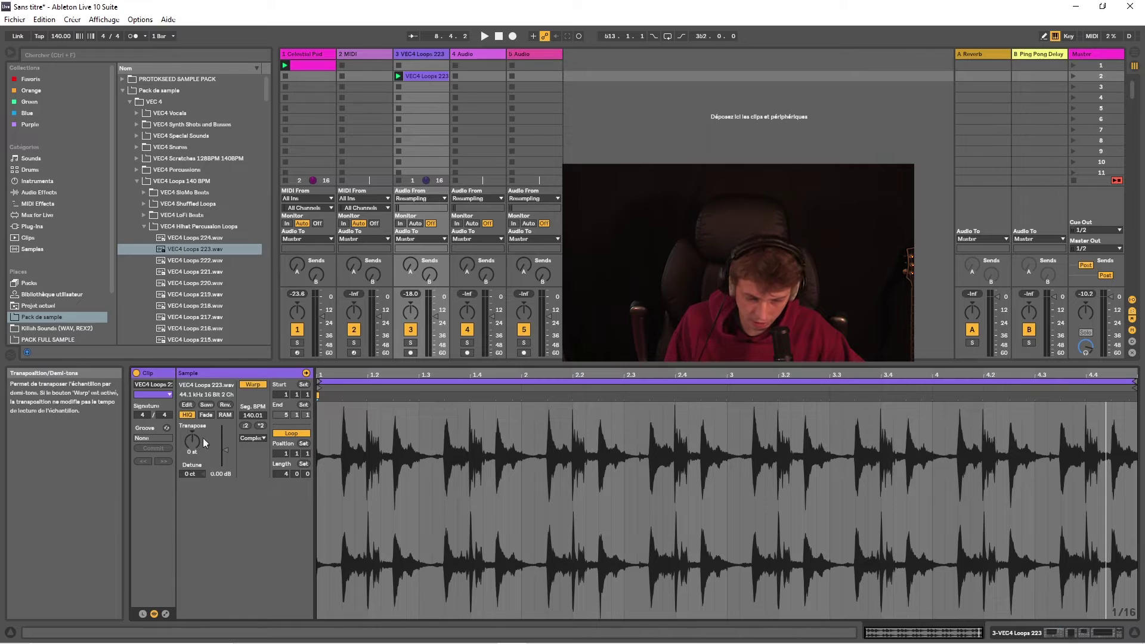
- Transpose the audio clip to 7 st and show its Envelopes box, viewing and hiding the Launch box on the way
mouse_move(192, 442)
mouse_down()
mouse_move(192, 417)
mouse_move(192, 471)
mouse_move(192, 442)
mouse_up()
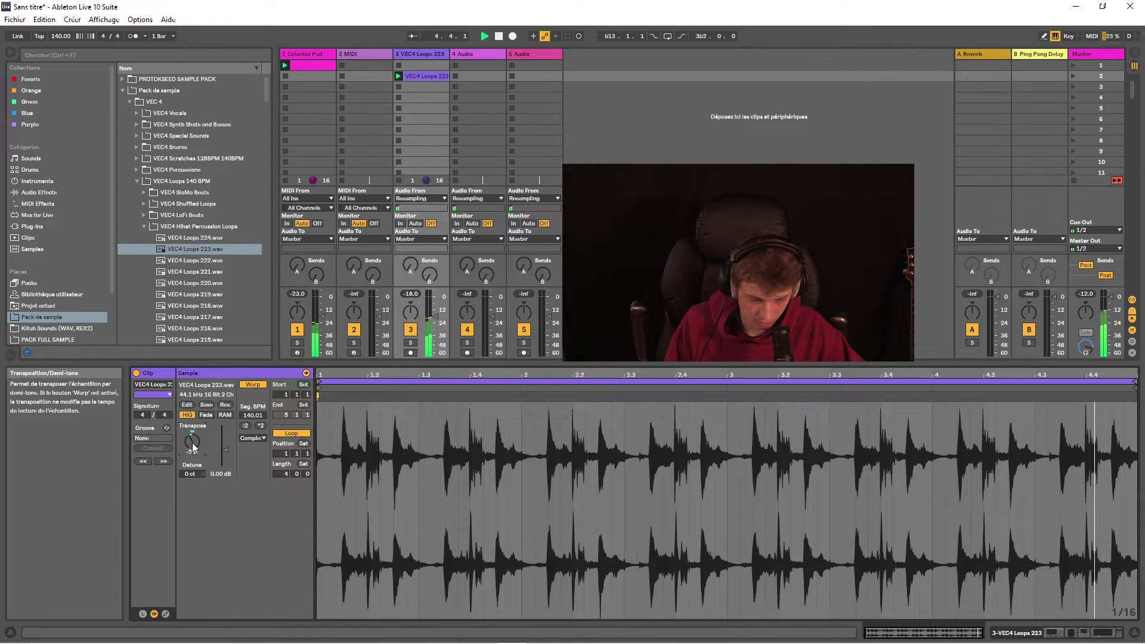
click(165, 614)
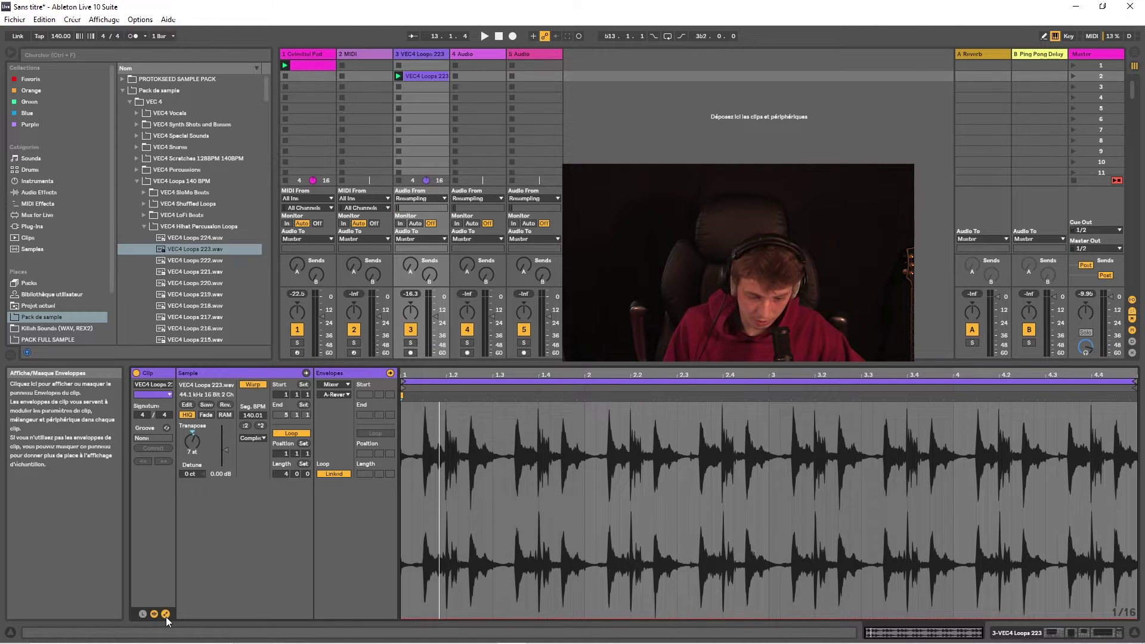
click(142, 614)
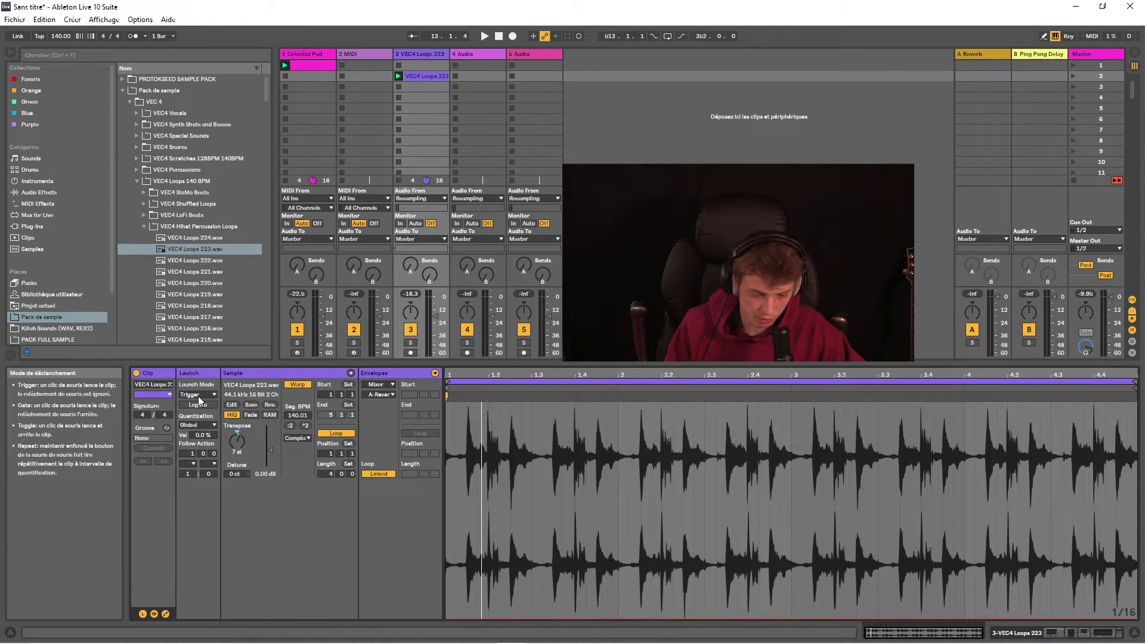
click(142, 614)
click(163, 617)
click(163, 617)
- Draw an A-Reverb send envelope rising from minimum to maximum across the audio clip and listen to it with the track soloed
click(339, 395)
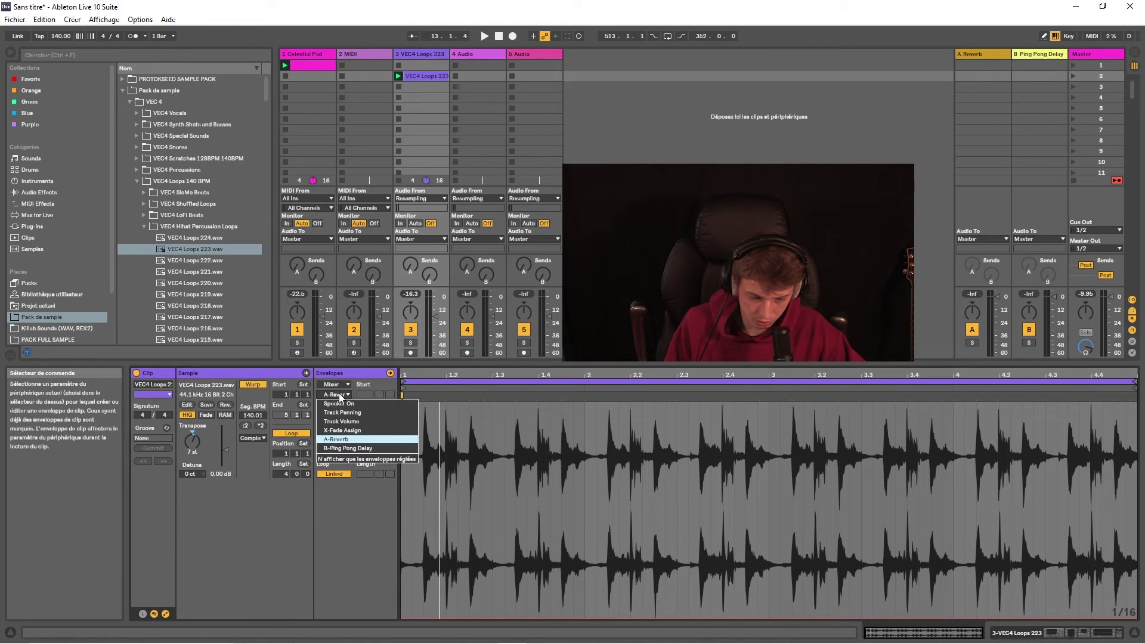
click(344, 440)
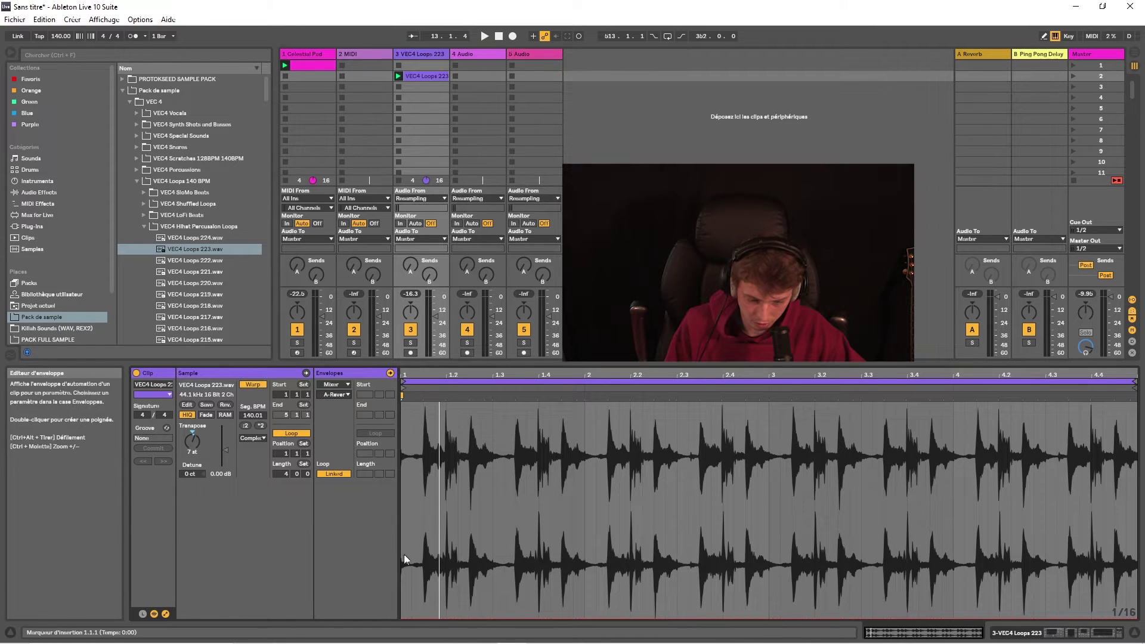
mouse_move(596, 614)
mouse_down()
mouse_move(799, 502)
mouse_move(1125, 417)
mouse_move(1080, 409)
mouse_move(1102, 405)
mouse_up()
key(space)
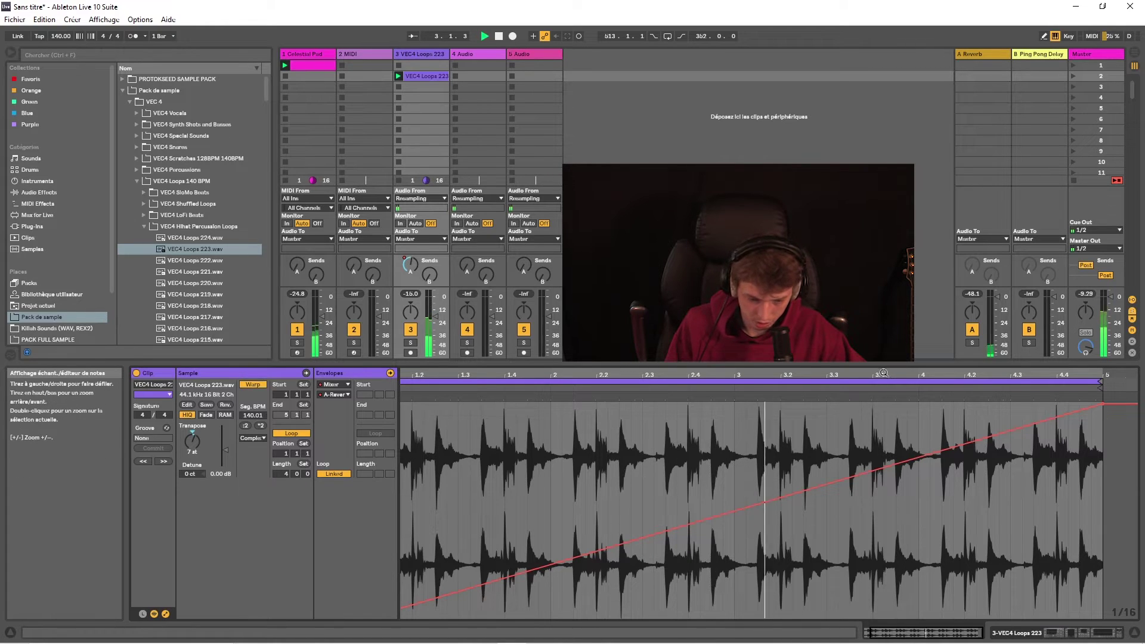
click(410, 343)
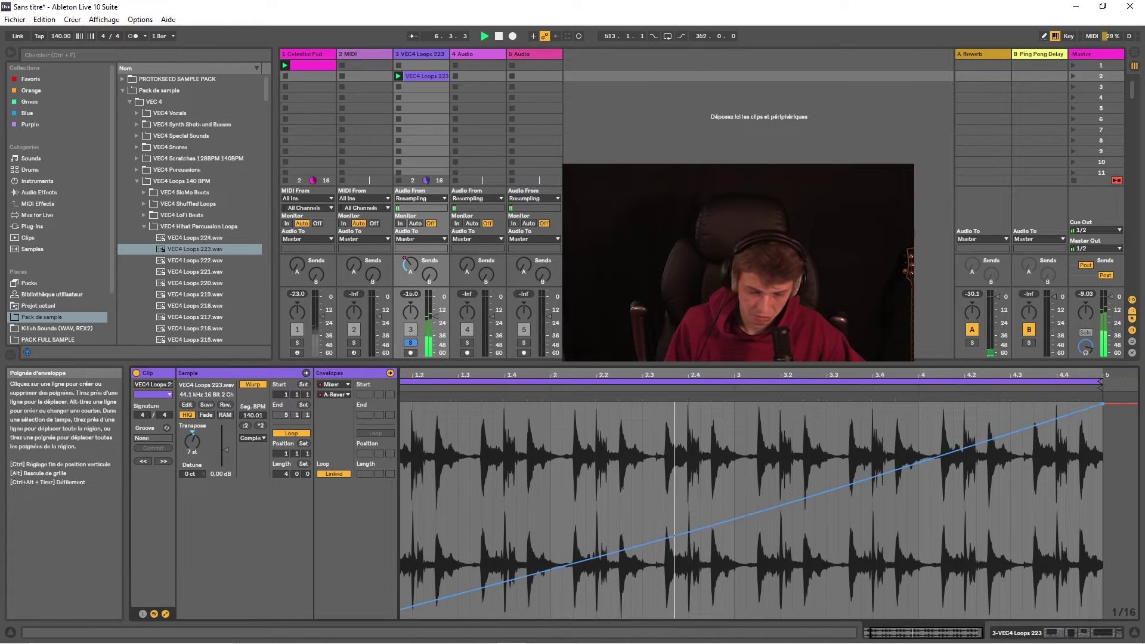
click(335, 394)
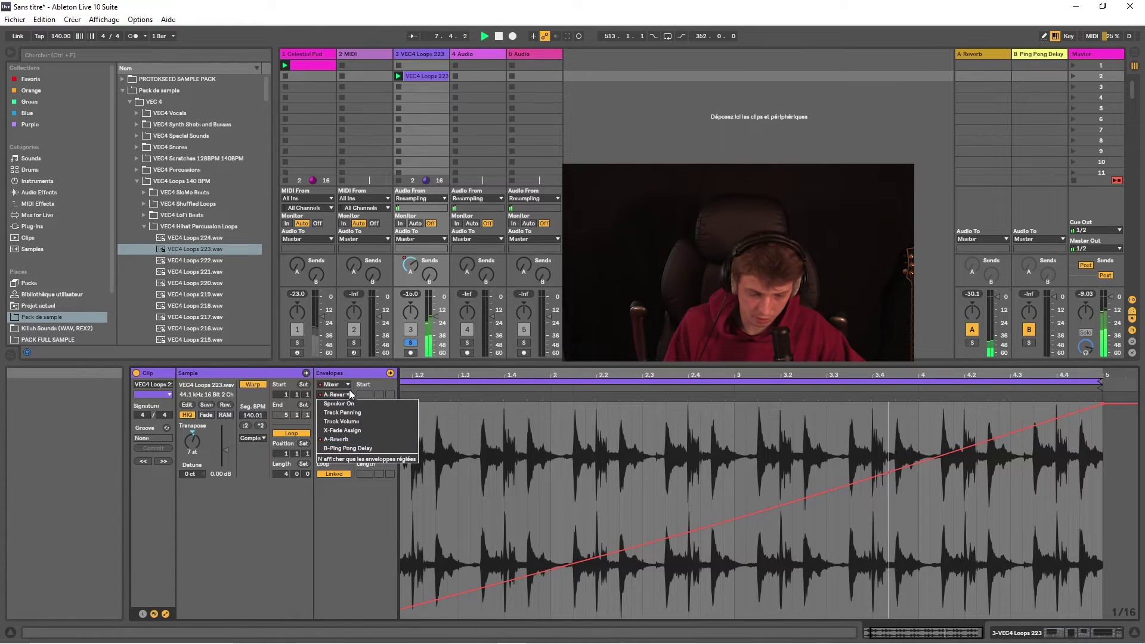
click(337, 394)
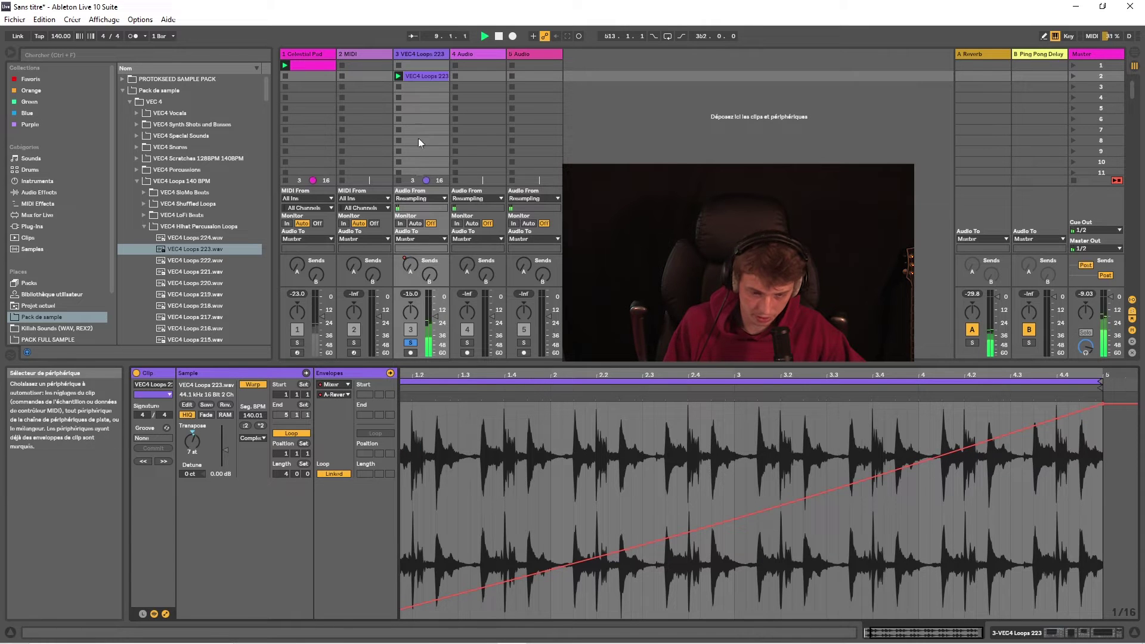
- Enable Auto Filter on the third track and draw a zigzag Frequency envelope for it in the clip, listening and then unsoloing the track
double_click(415, 53)
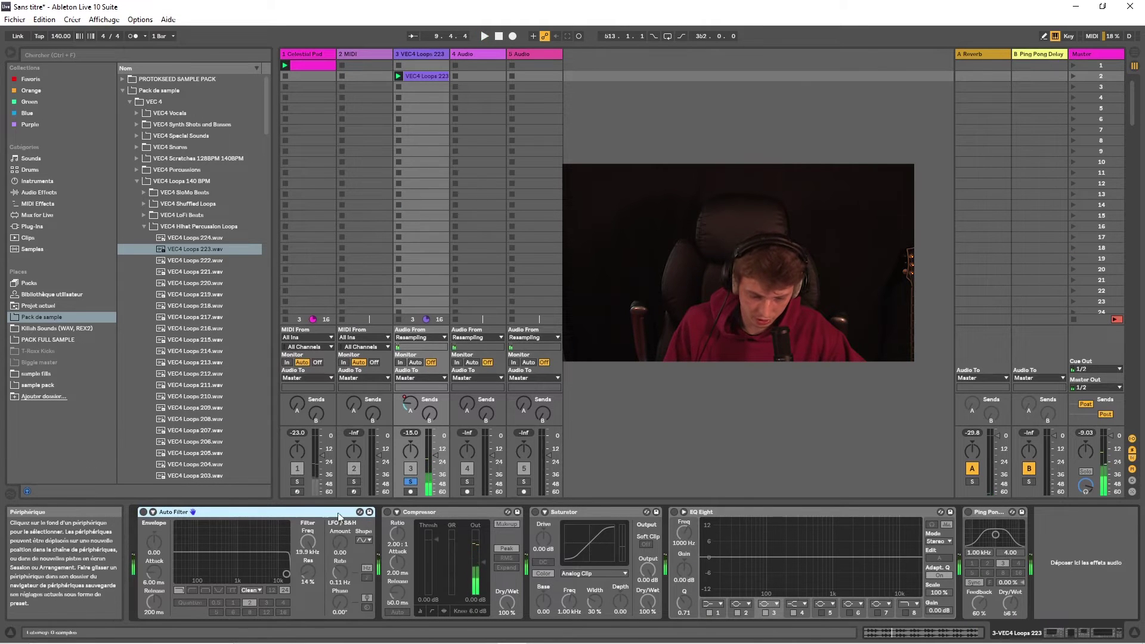
click(143, 511)
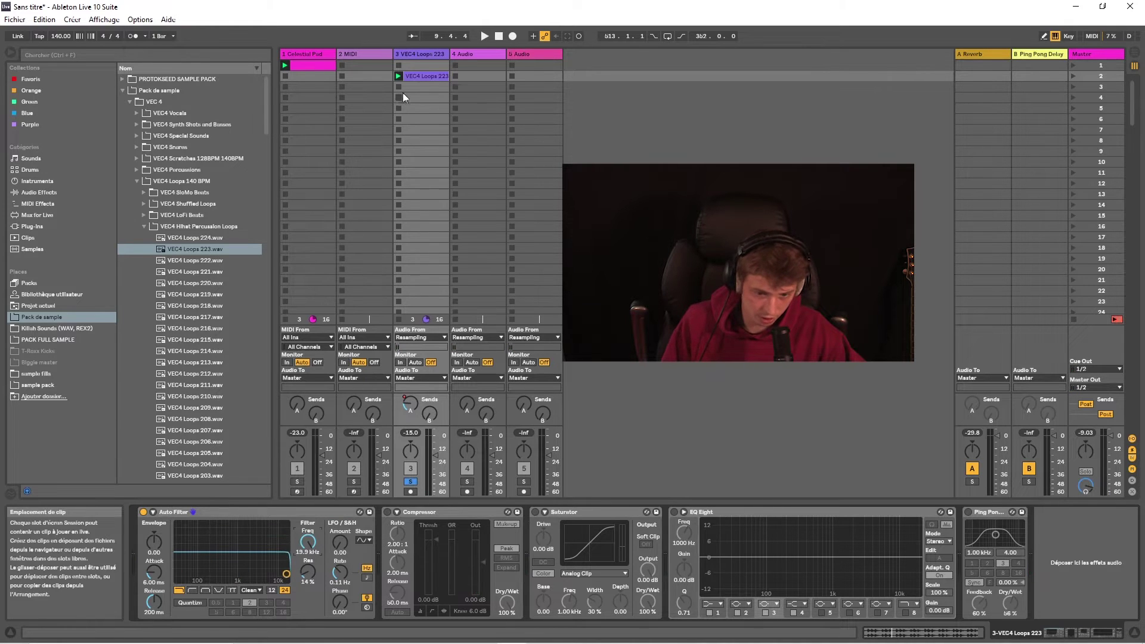
double_click(423, 75)
click(341, 394)
click(342, 395)
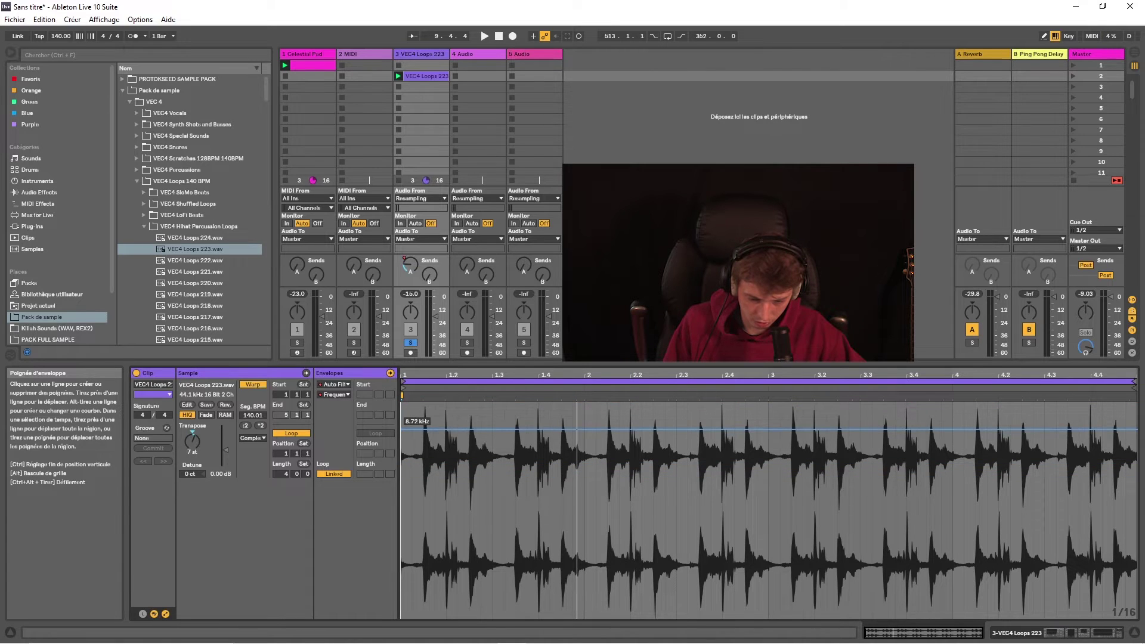
drag(538, 428, 1136, 403)
key(space)
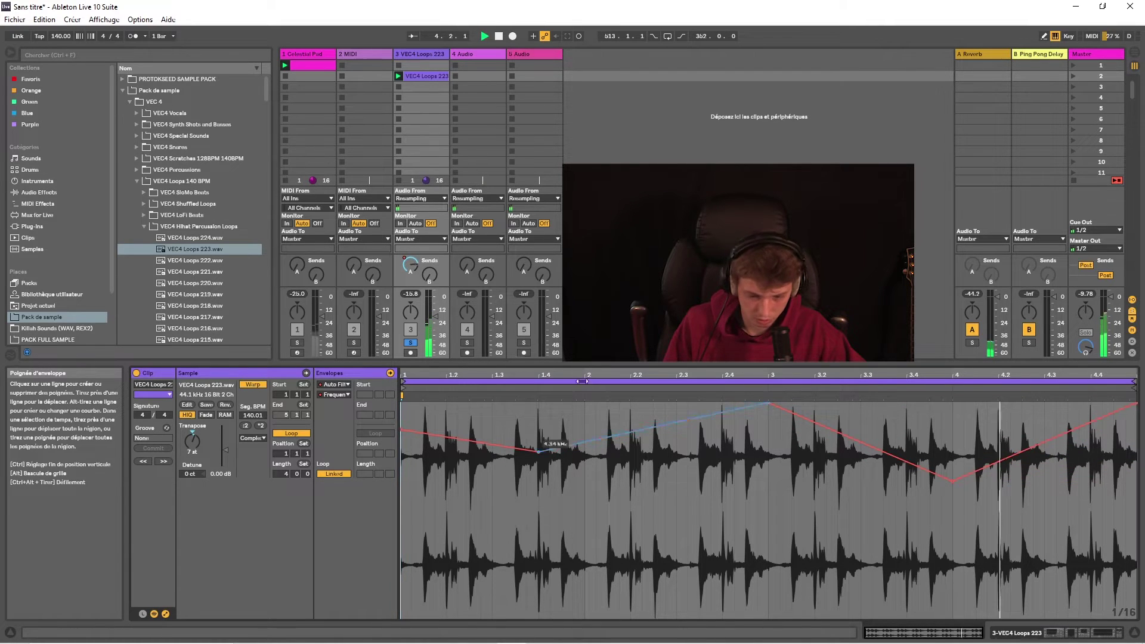
click(297, 343)
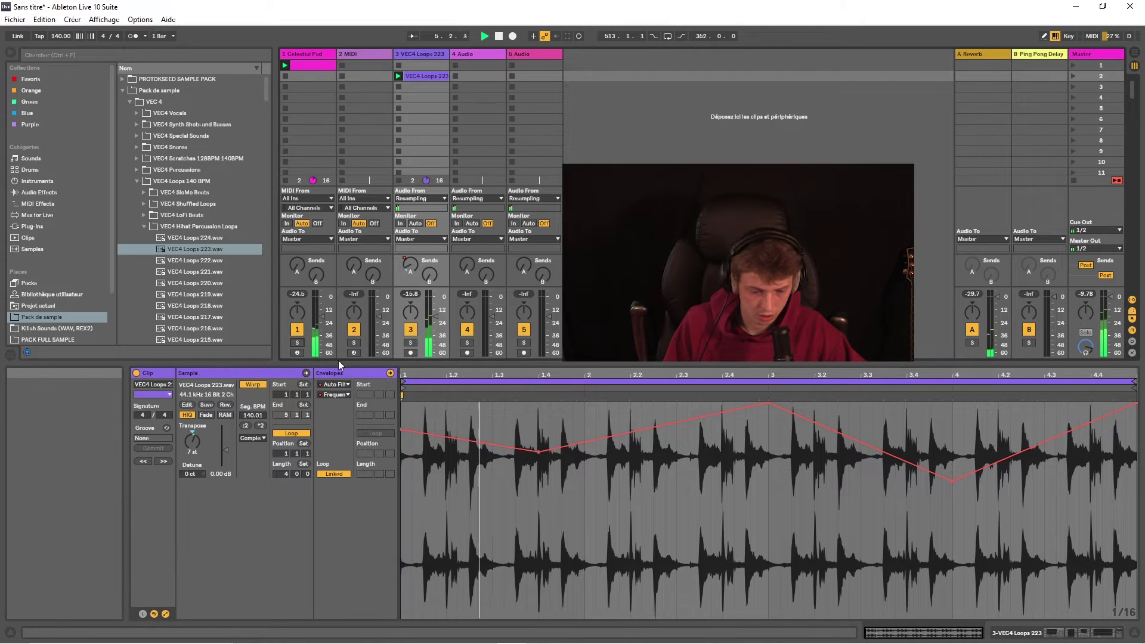
- Show the audio clip's Envelopes box in a shorter clip view and look over the Launch Mode options
drag(735, 365, 734, 434)
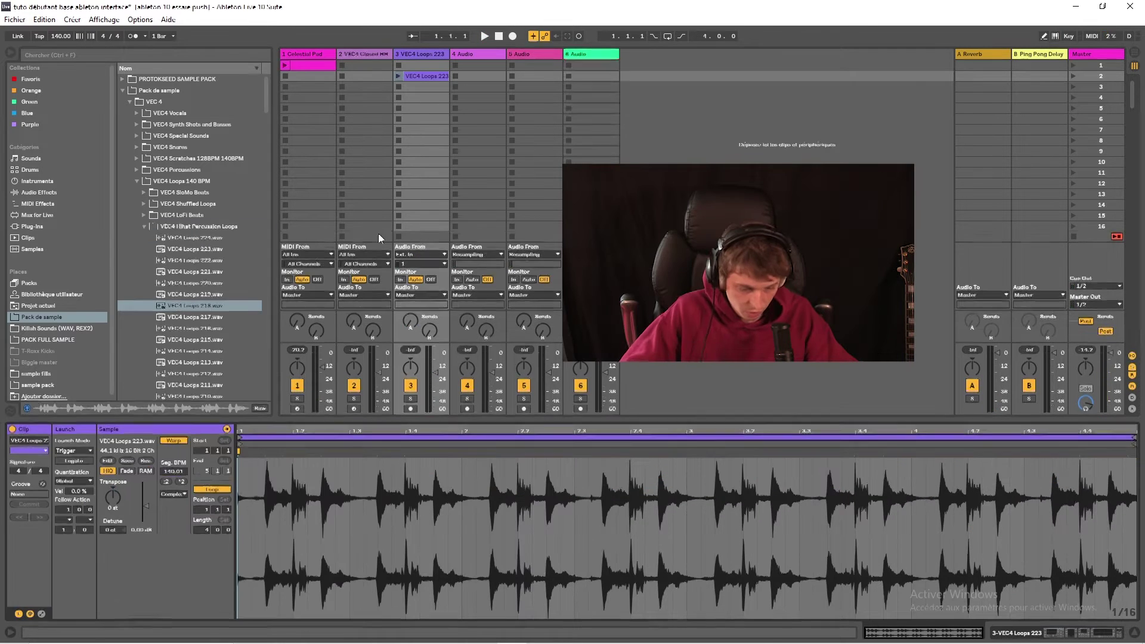
click(41, 614)
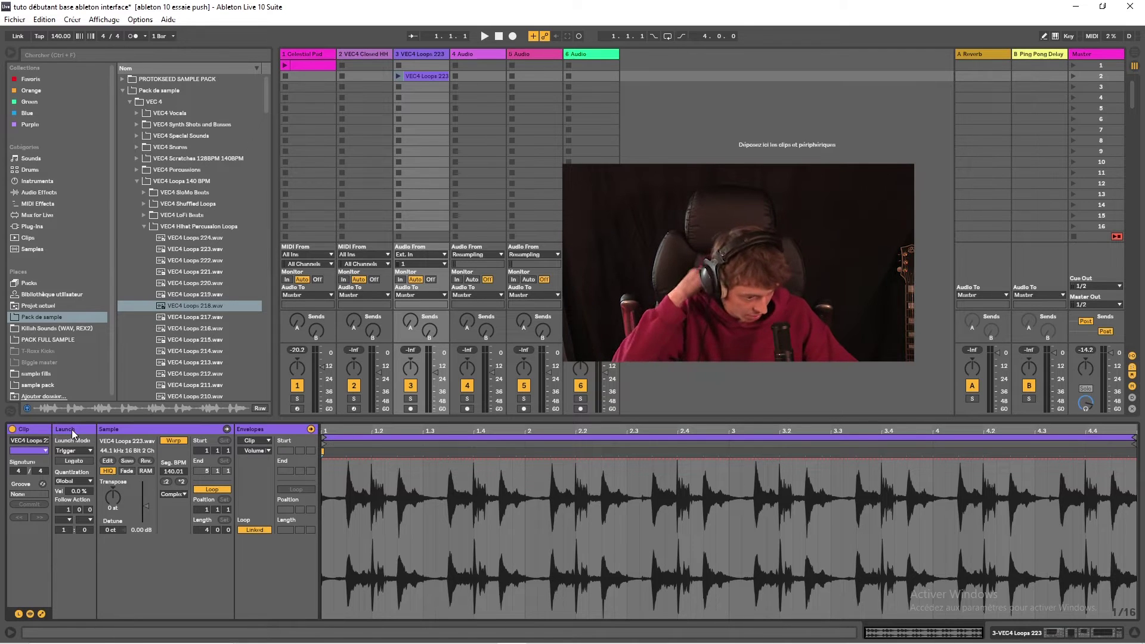
click(73, 451)
click(73, 451)
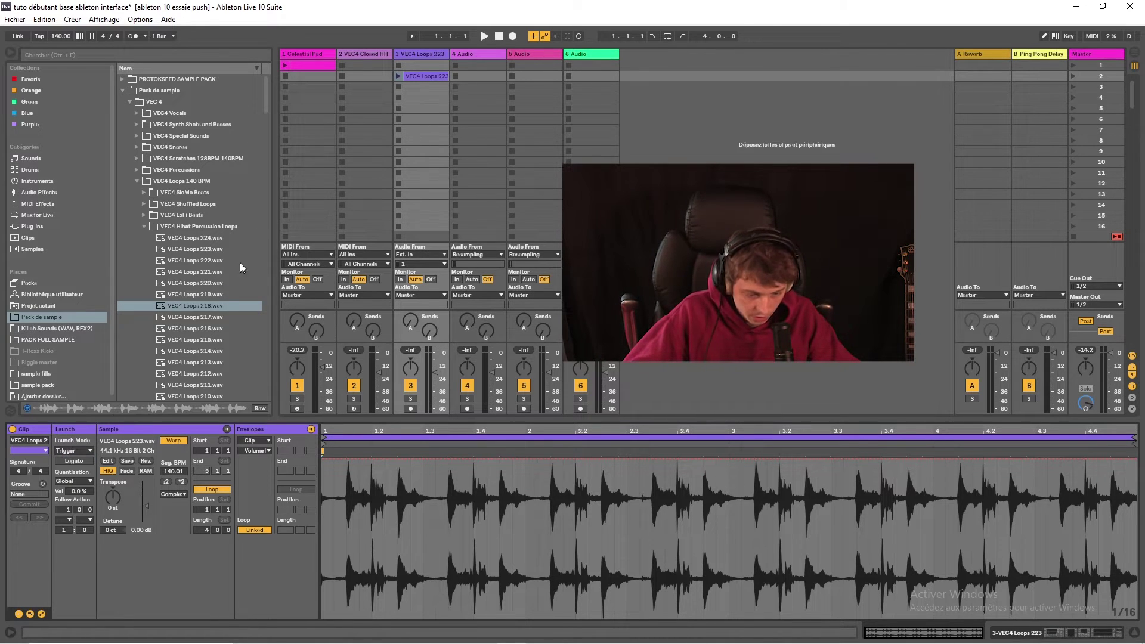
- Add VEC4 Loops 218.wav through 213.wav to the third track's slots 3 to 8, below the VEC4 Loops 223 clip
click(195, 306)
shift+click(198, 362)
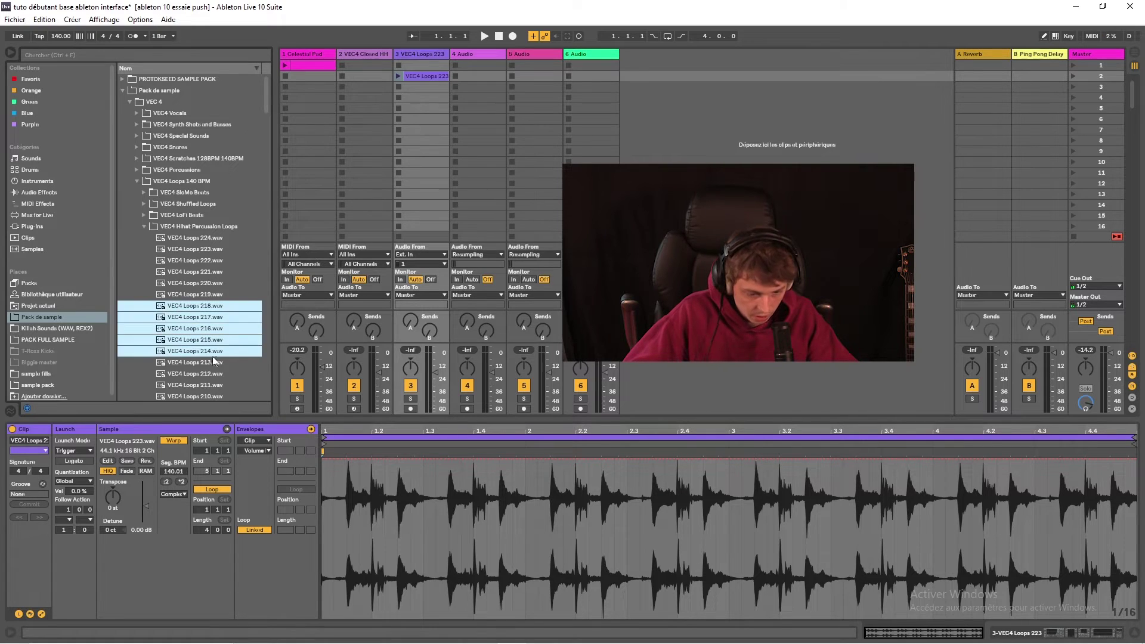
drag(195, 301, 435, 52)
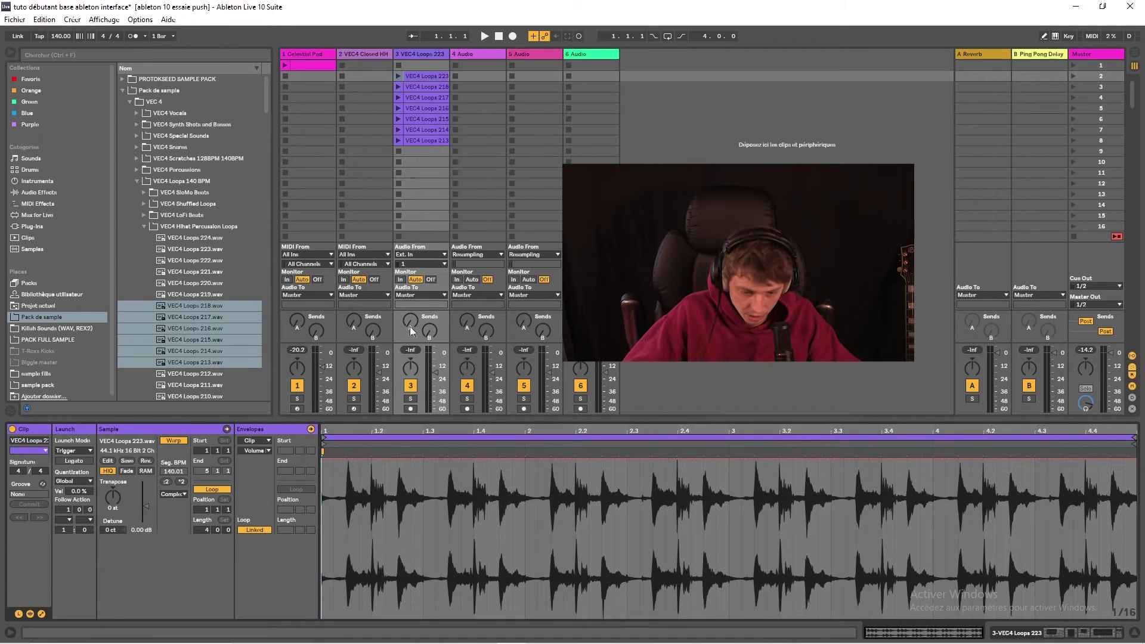
key(Return)
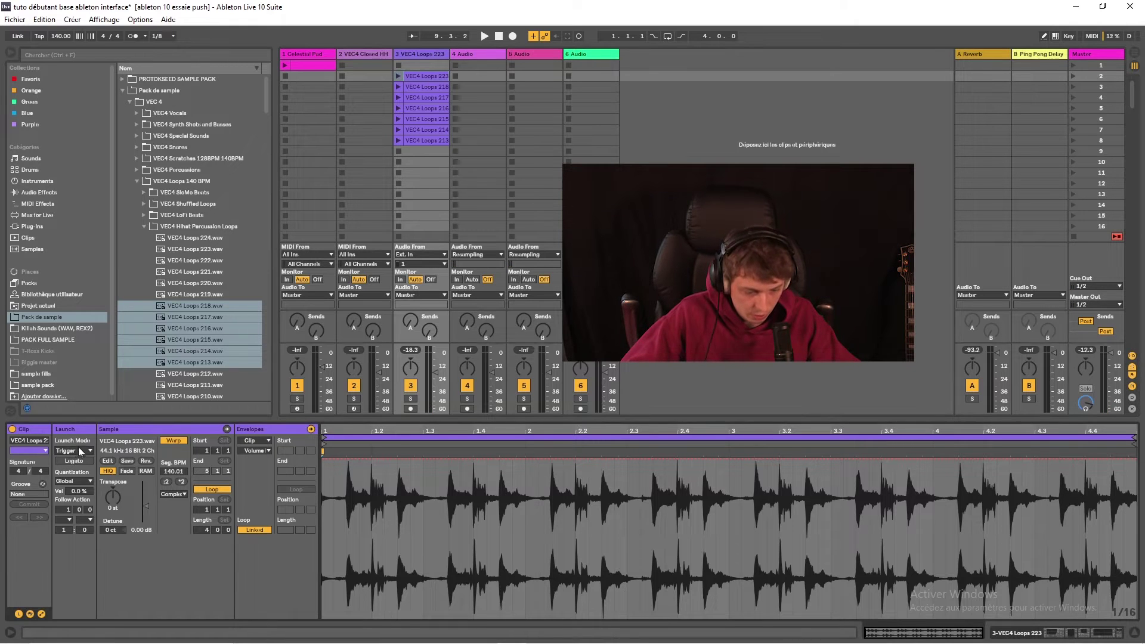
- Try Gate launch mode on the VEC4 Loops 223 clip by launching it, and set the mode back to Trigger
click(89, 451)
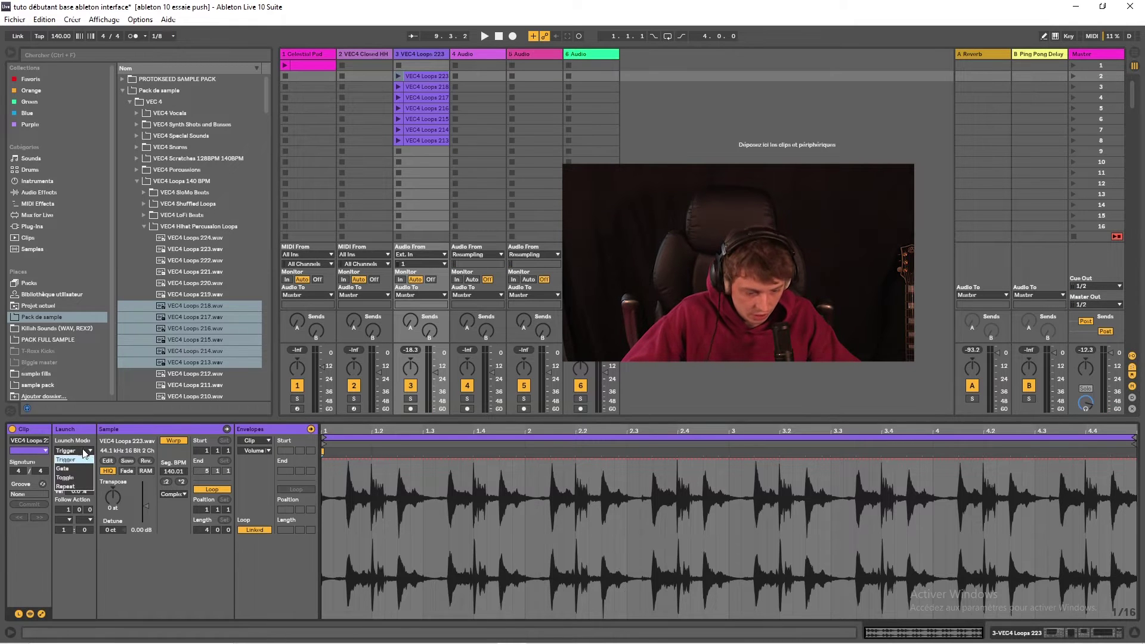
click(69, 463)
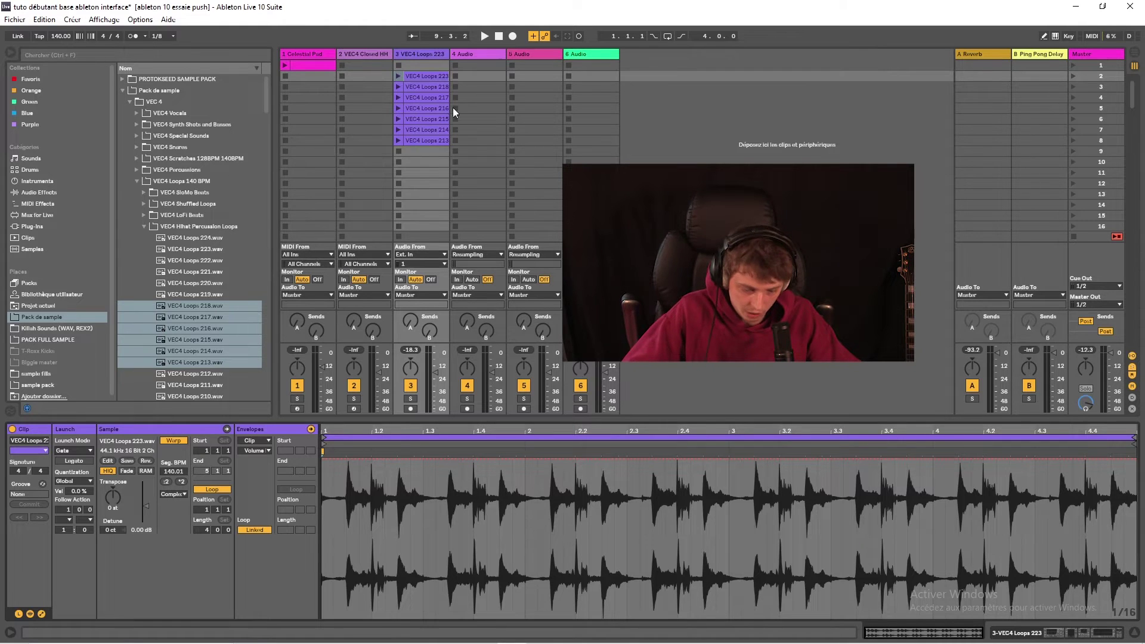
click(398, 76)
drag(399, 75, 398, 75)
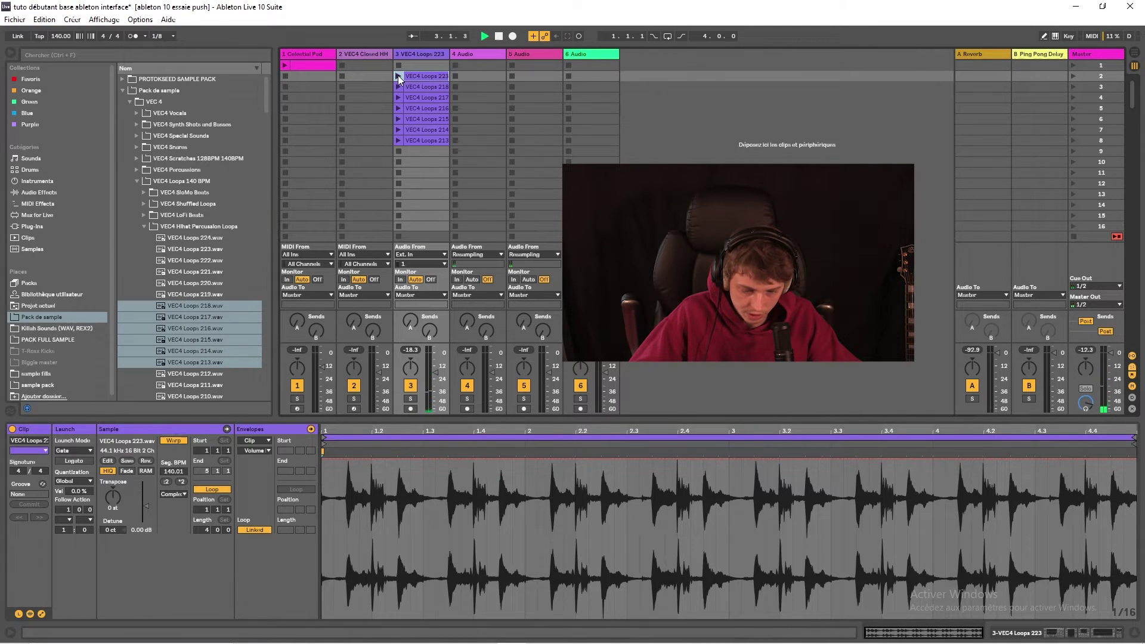
click(68, 450)
click(68, 442)
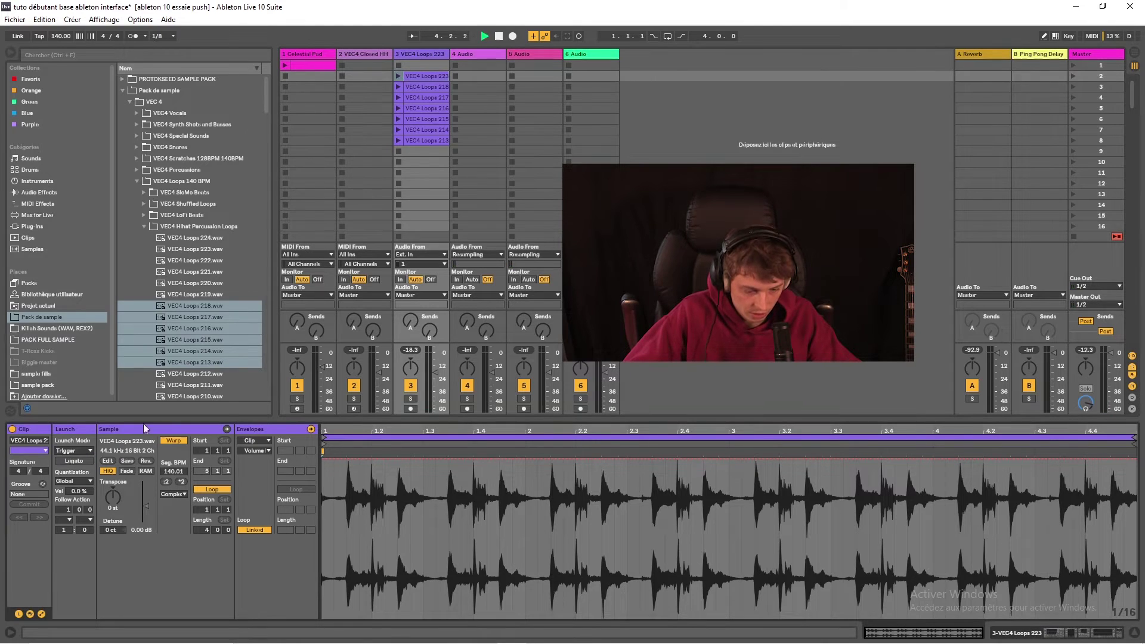
- Try Toggle launch mode on the VEC4 Loops 223 clip by launching and stopping it
click(69, 455)
click(69, 460)
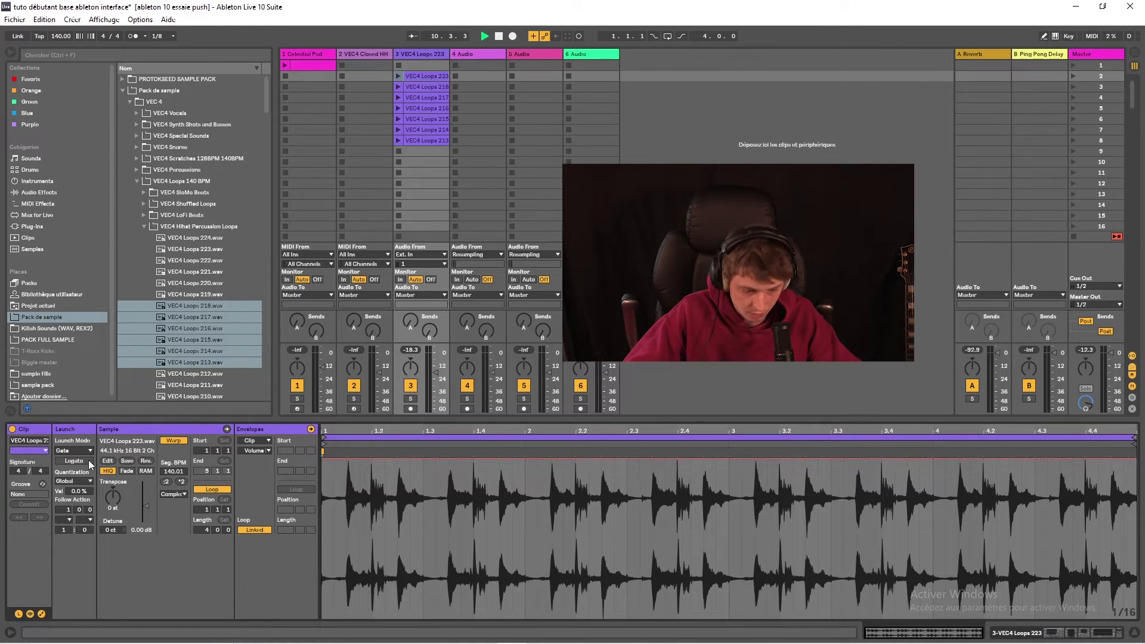
click(77, 450)
click(74, 471)
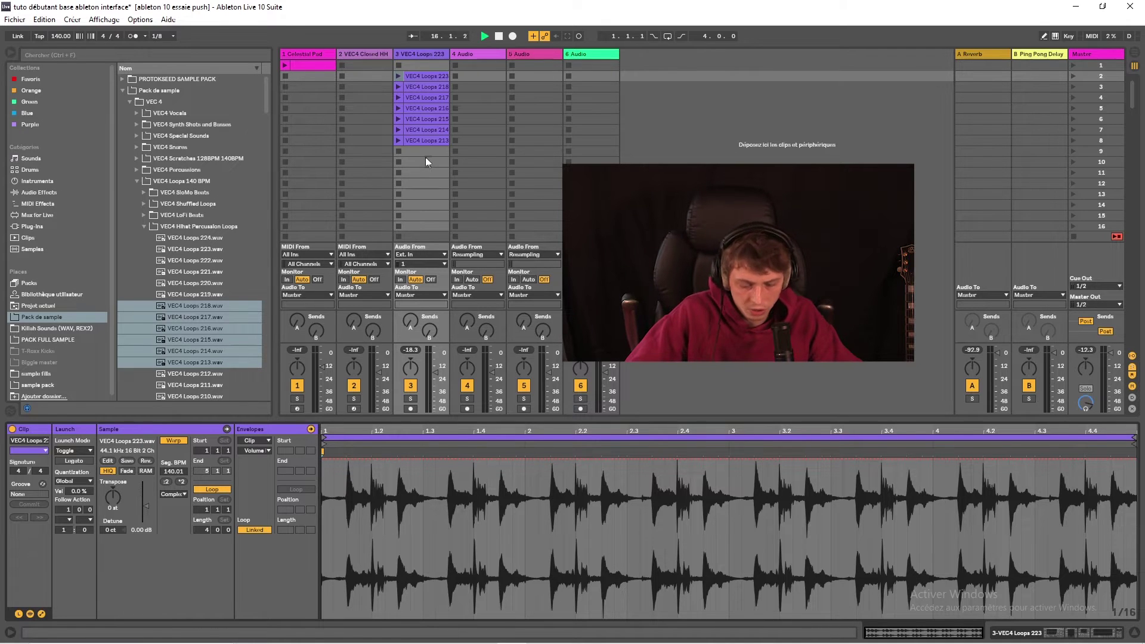
click(398, 77)
click(399, 77)
click(399, 77)
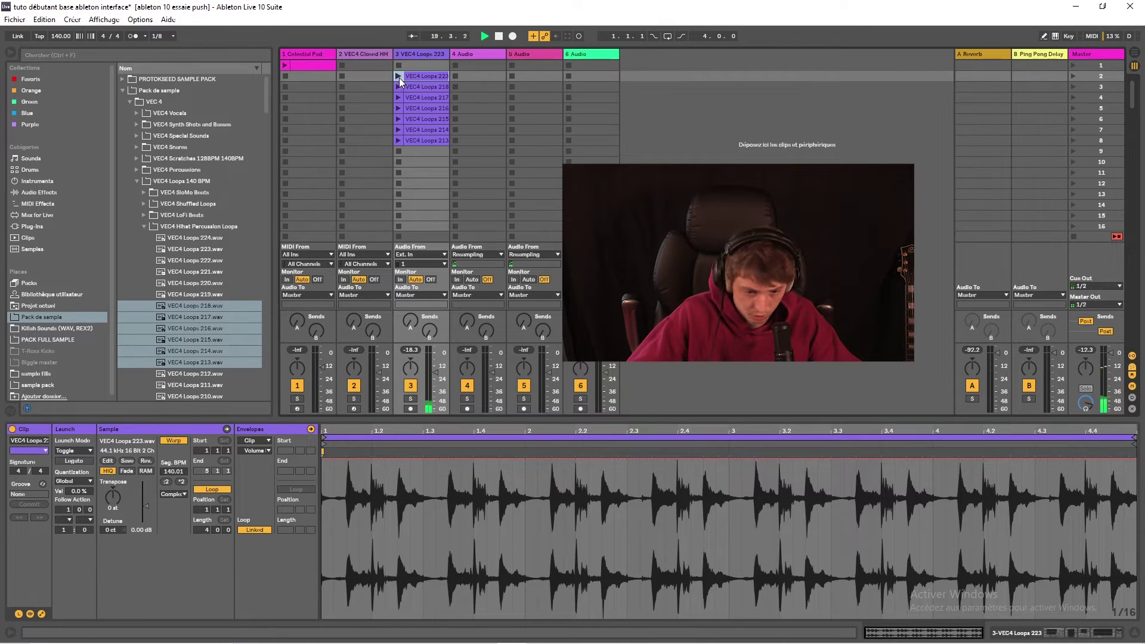
- Set the VEC4 Loops 223 clip to Repeat launch mode and try it with global quantization at 1/16
click(73, 450)
click(67, 486)
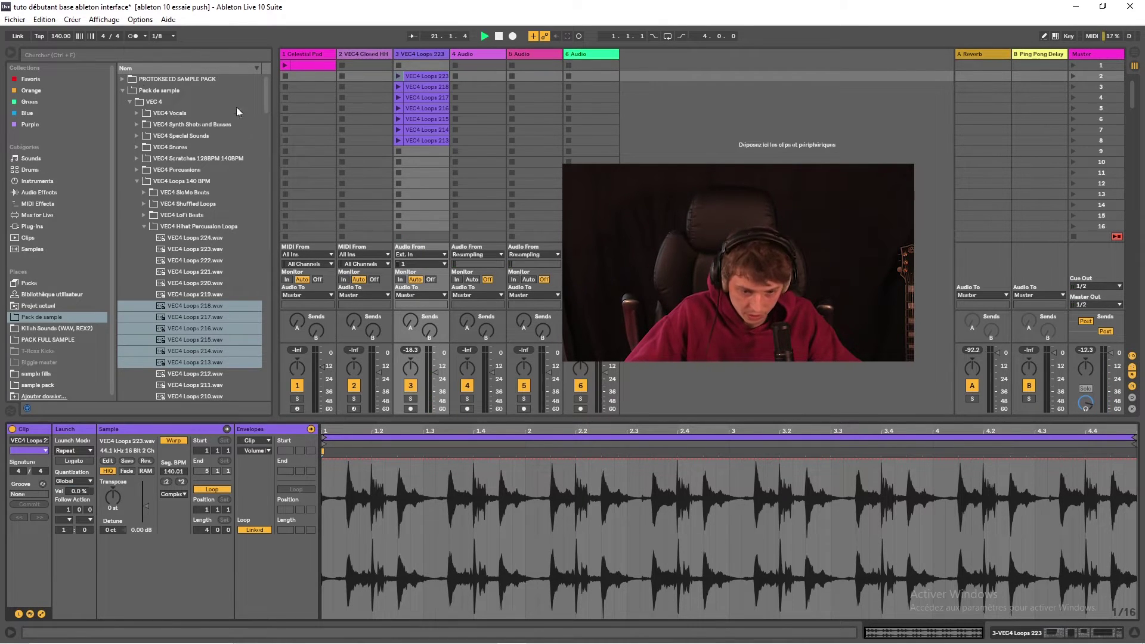
click(161, 35)
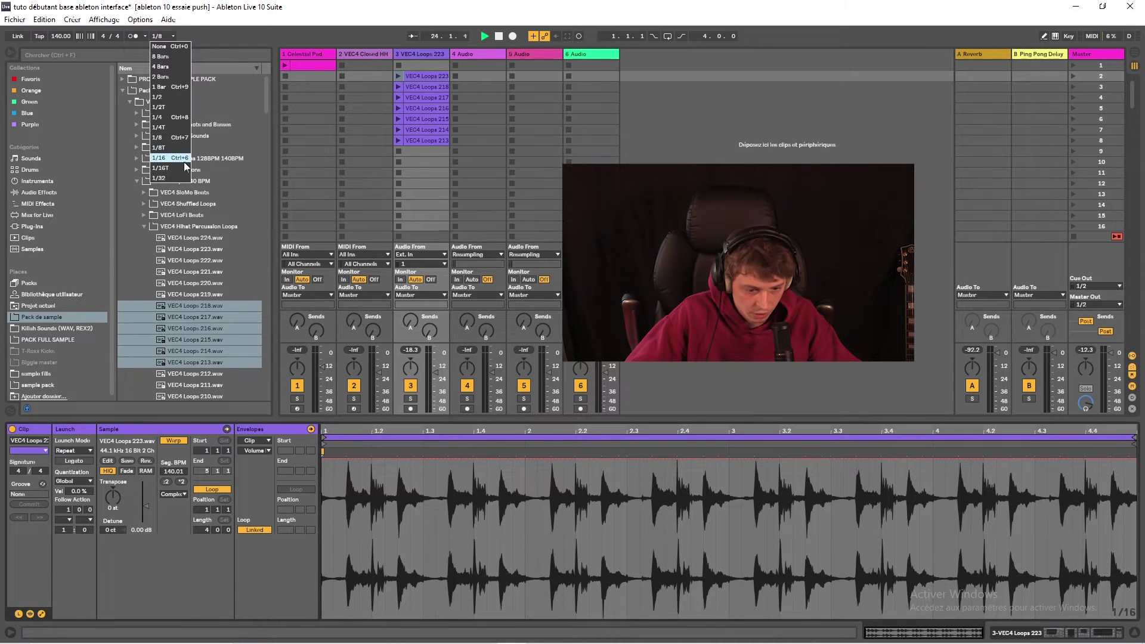
click(166, 158)
click(398, 76)
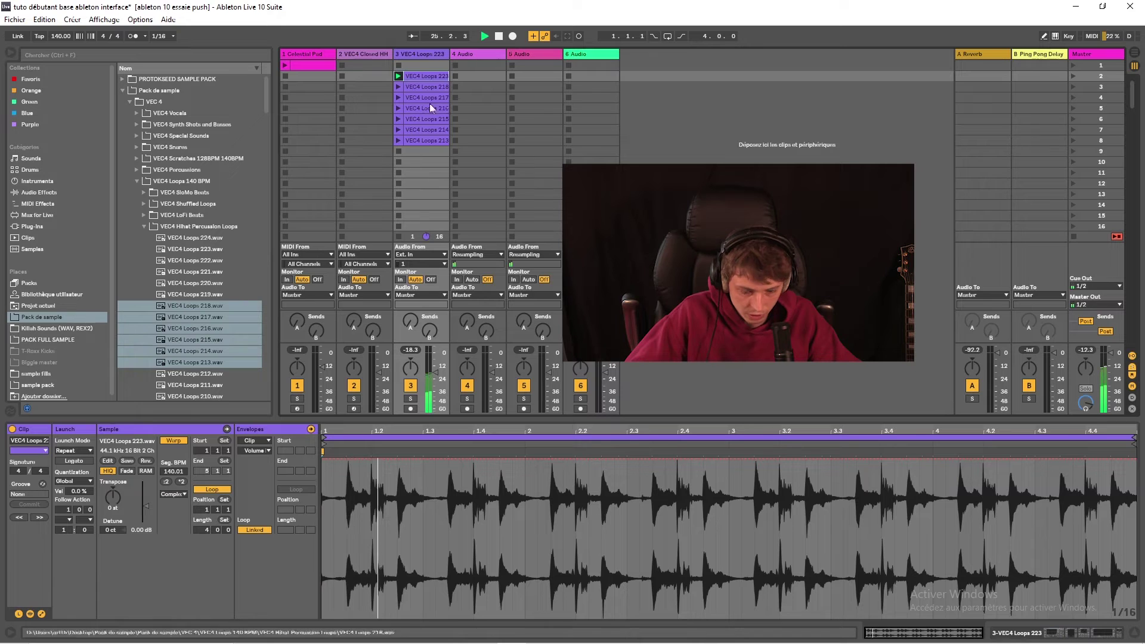
click(397, 77)
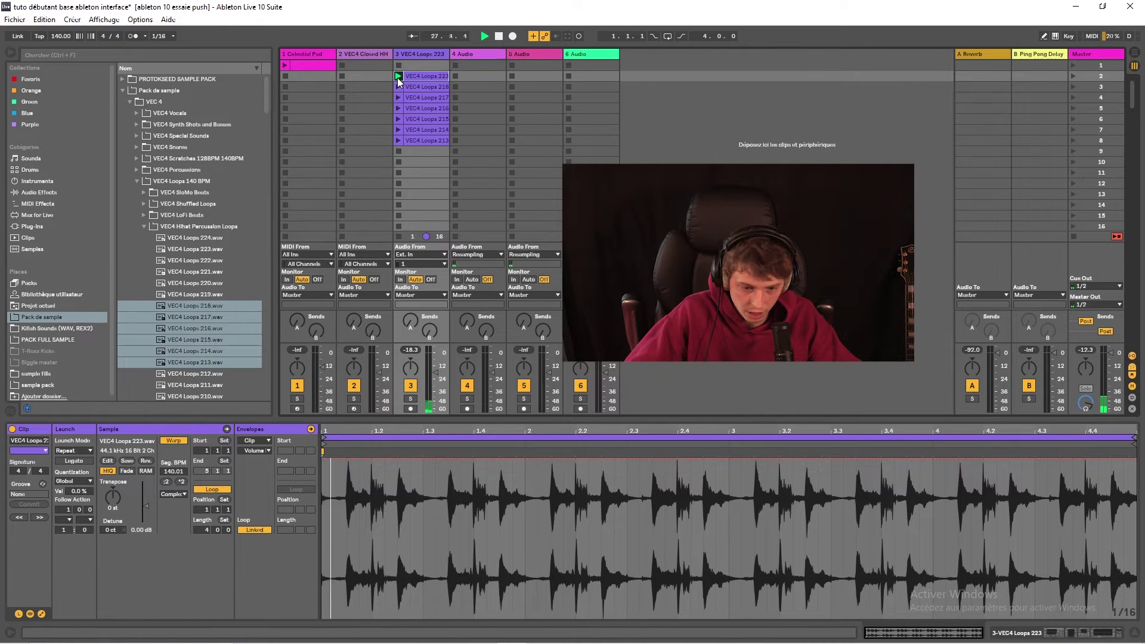
- Set global quantization to 1/8 and launch the VEC4 Loops 223 clip again
click(170, 36)
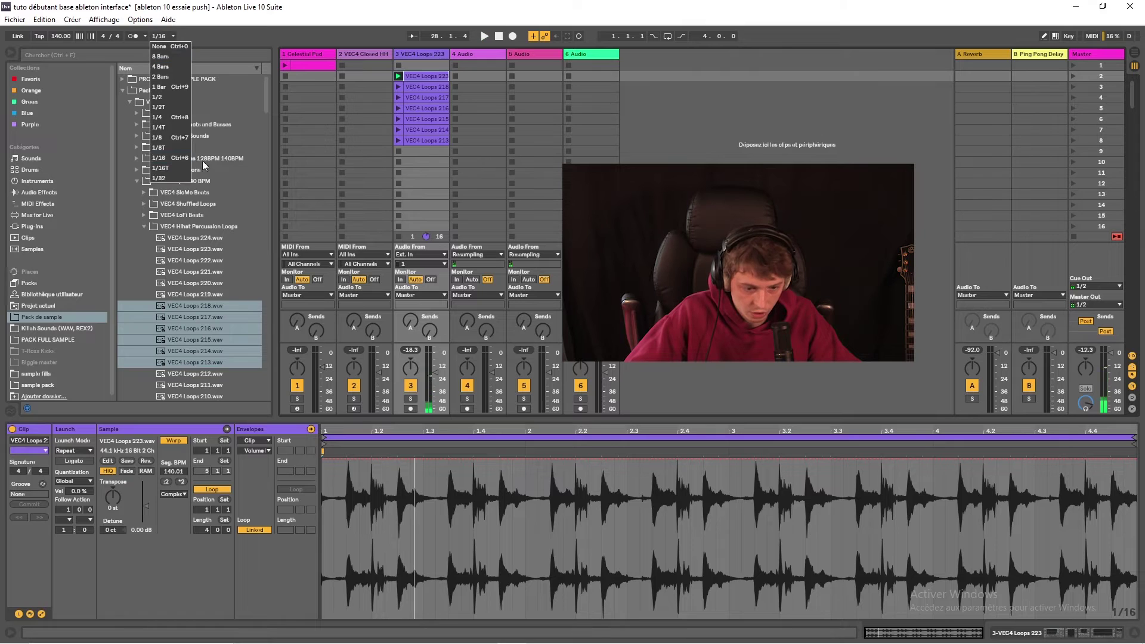
click(177, 137)
click(398, 76)
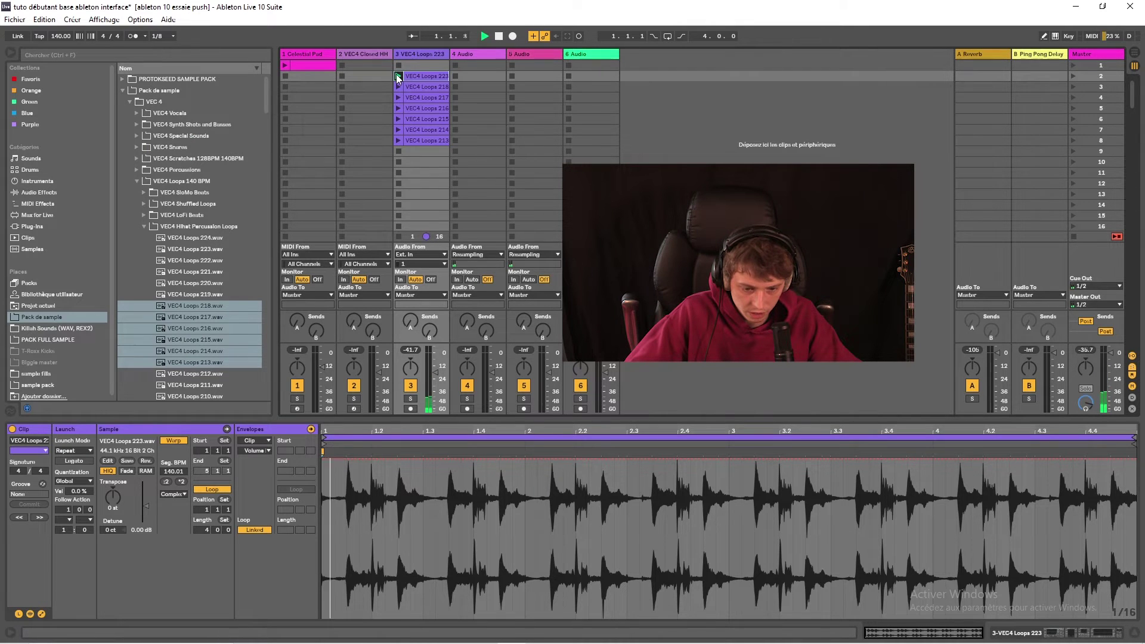
- Set global quantization to 1 Bar and return the VEC4 Loops 223 clip to Trigger launch mode
click(155, 36)
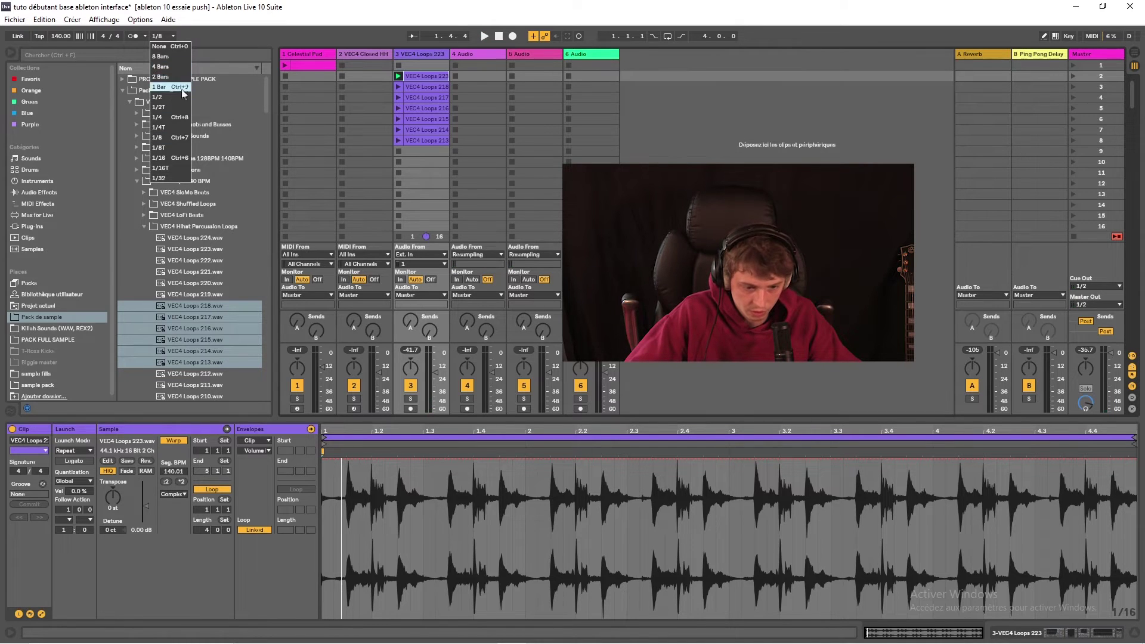
click(177, 89)
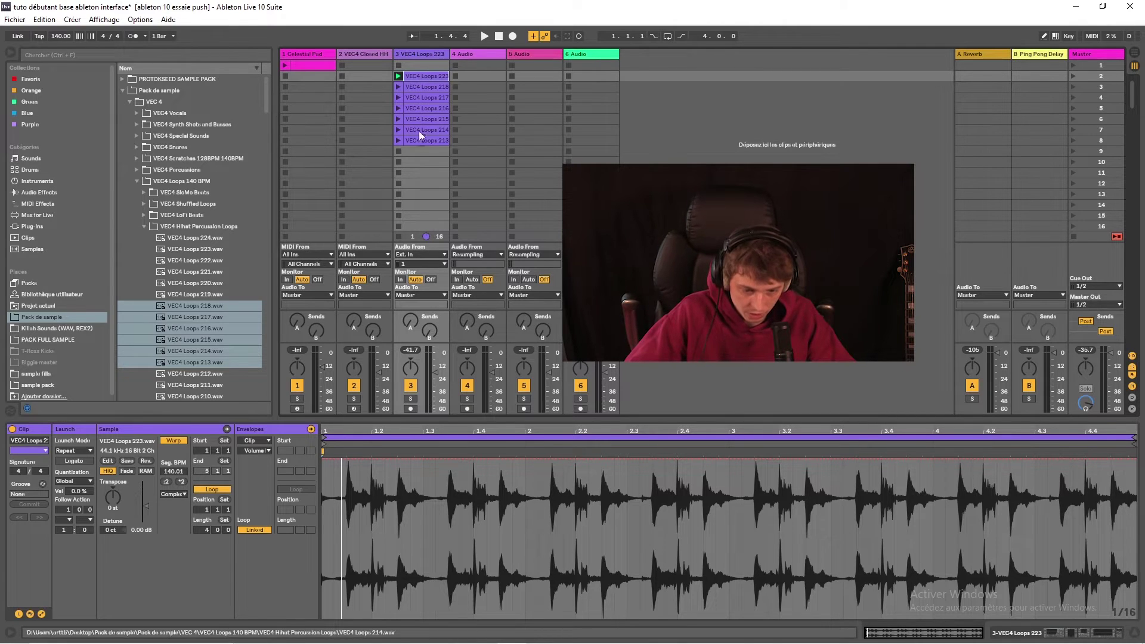
click(73, 450)
click(70, 457)
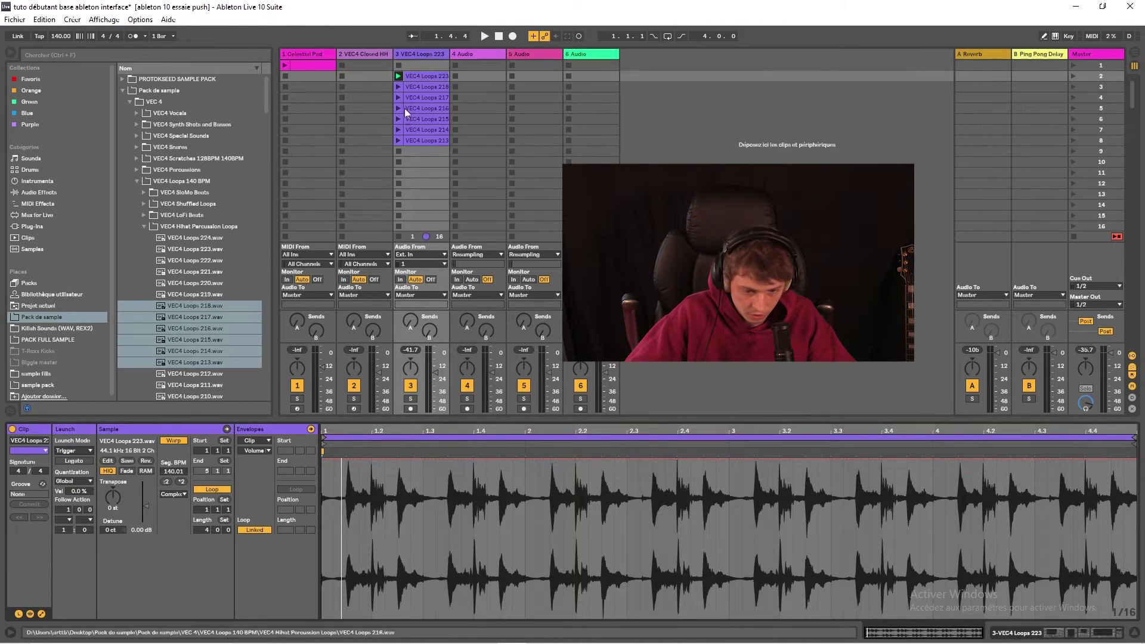
- Enable Legato for all seven VEC4 Loops clips on the third track and check it on individual clips
click(420, 77)
shift+click(428, 139)
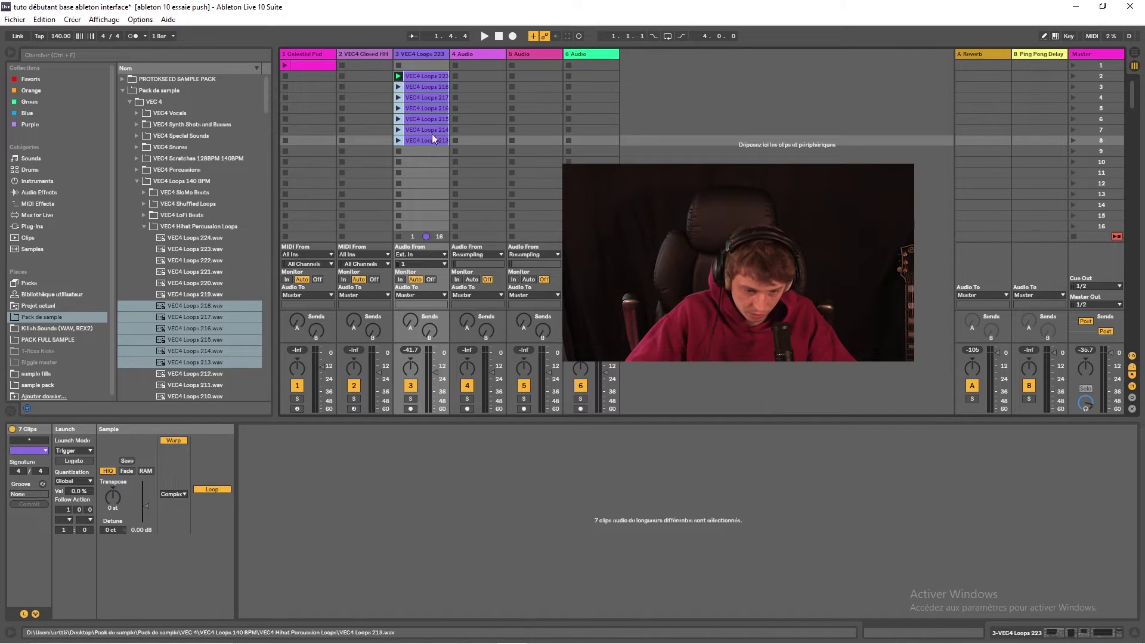
click(418, 76)
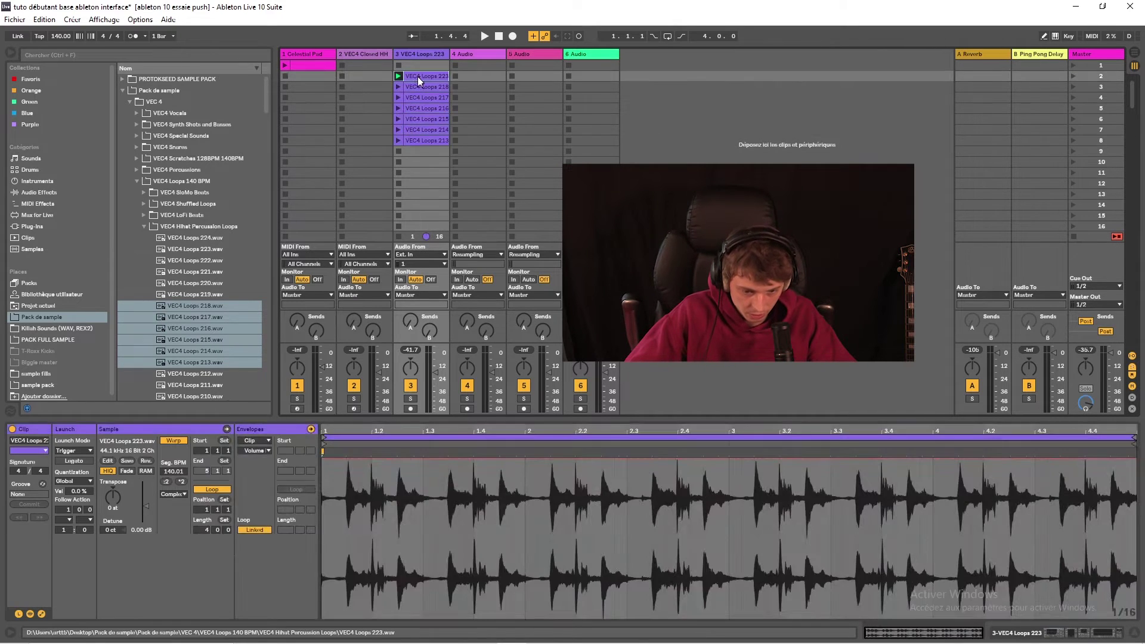
shift+click(416, 142)
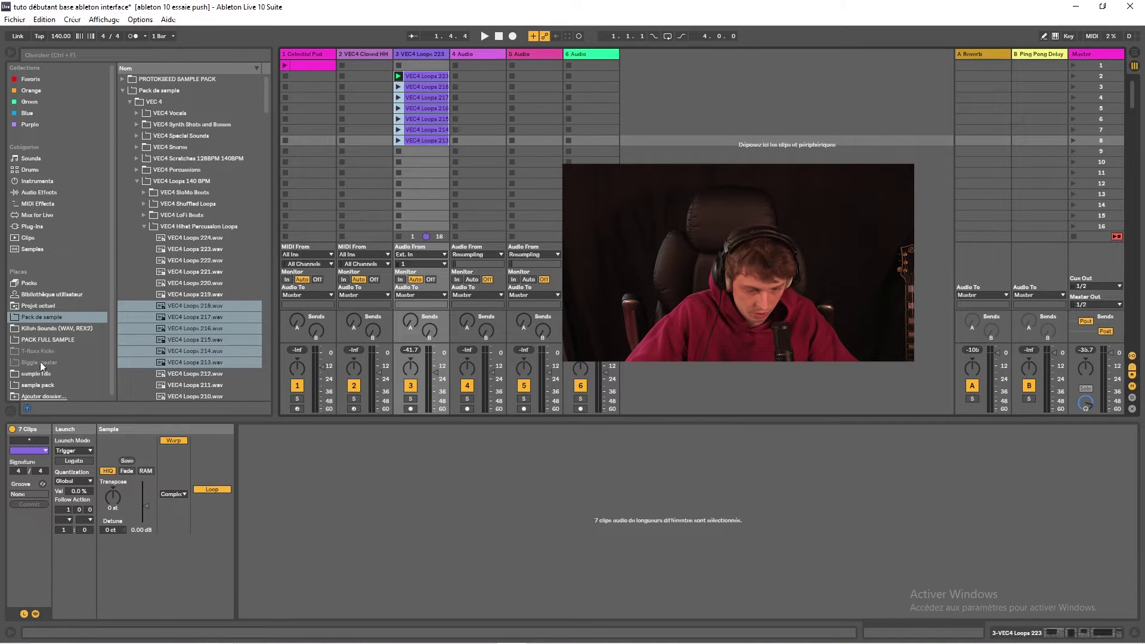
click(418, 87)
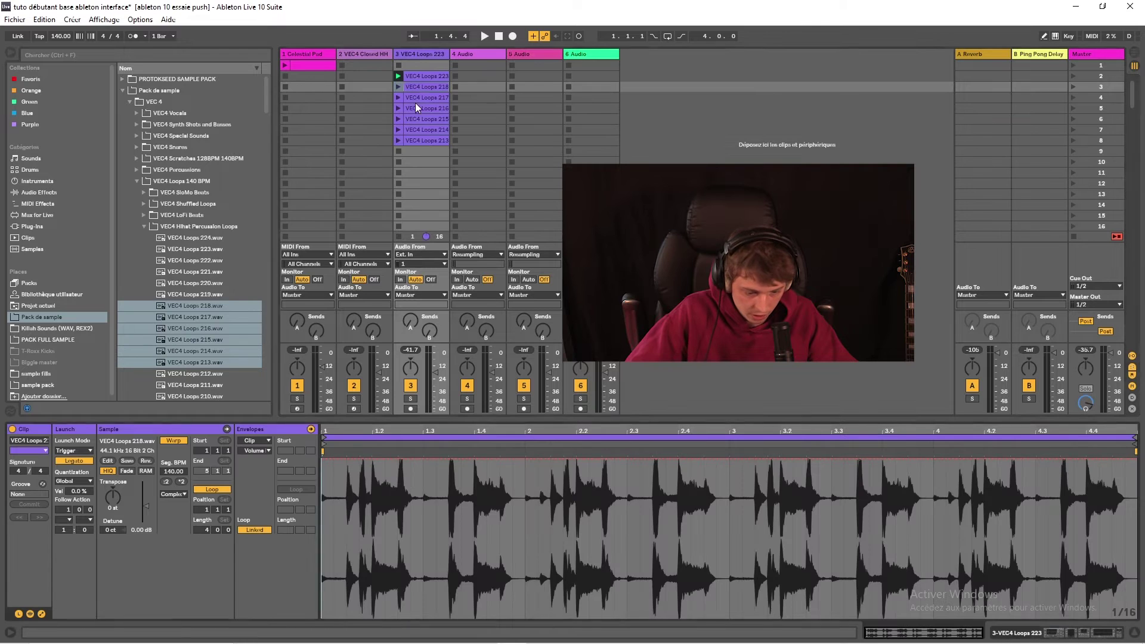
click(420, 130)
click(419, 110)
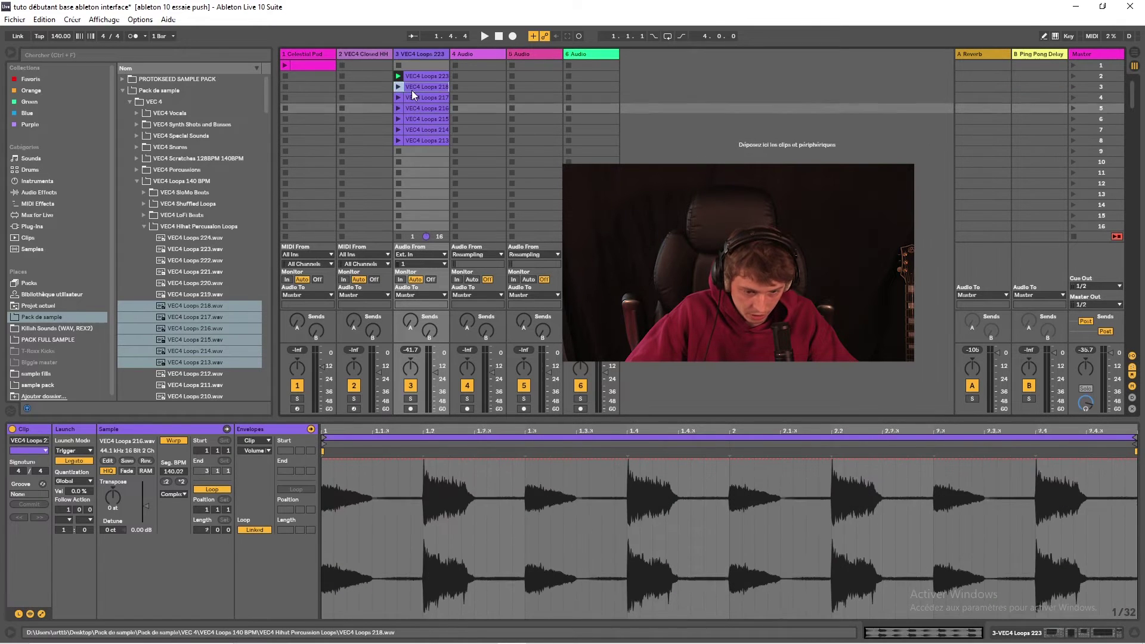
click(411, 89)
- Set global quantization to 1/4 and try Legato by launching VEC4 Loops 223, 216, 217, 218, 215 and 213 in turn
click(153, 36)
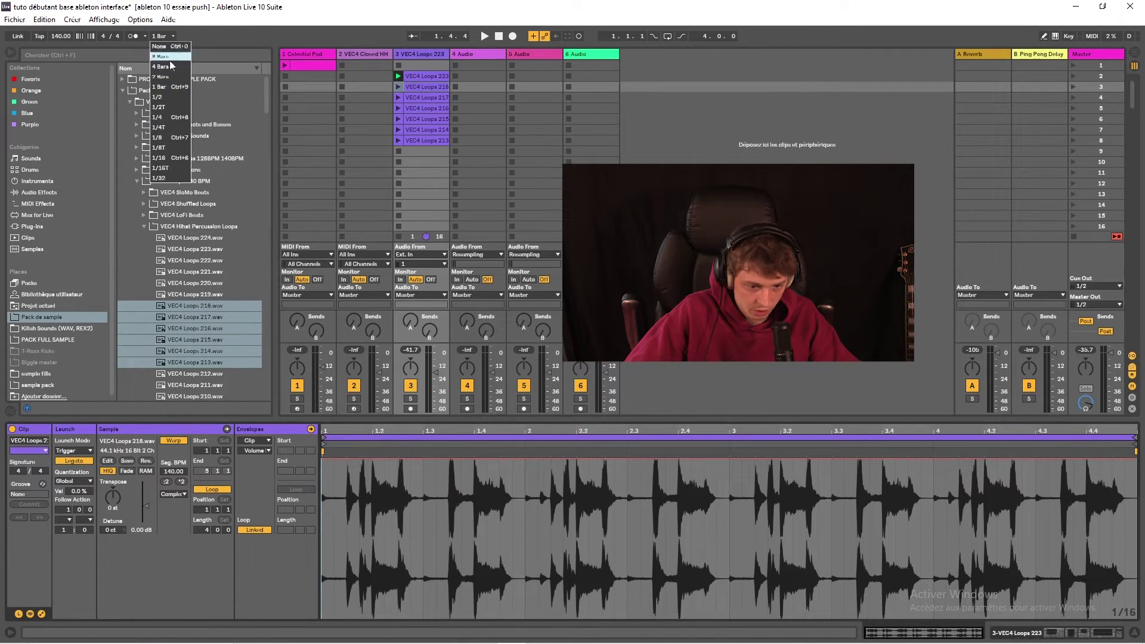
click(169, 118)
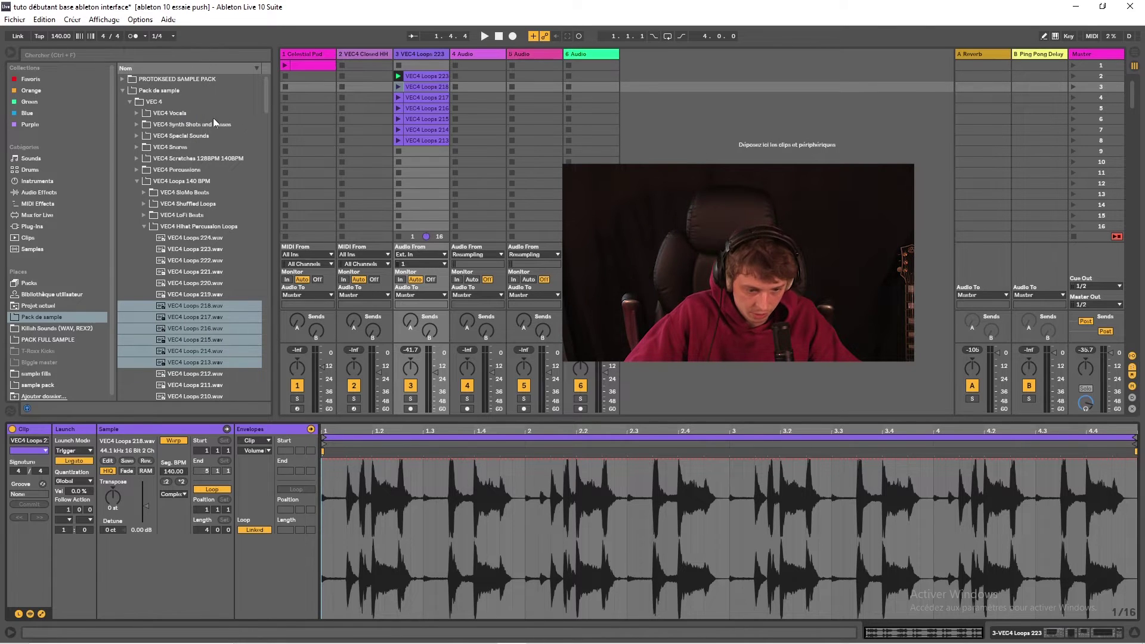
click(398, 77)
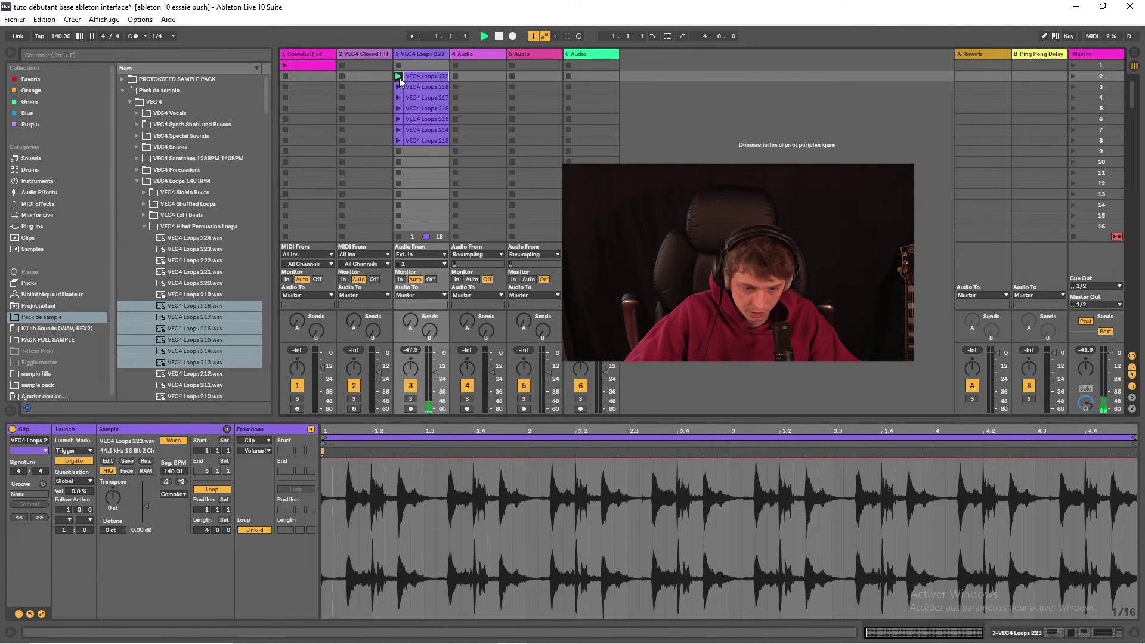
click(397, 112)
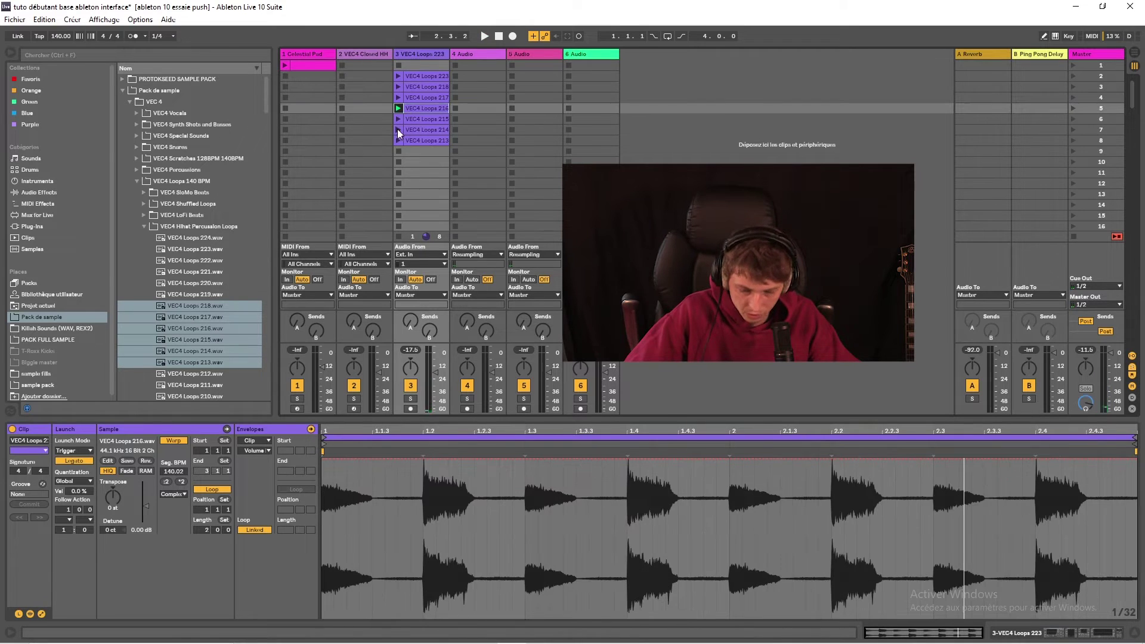
click(398, 97)
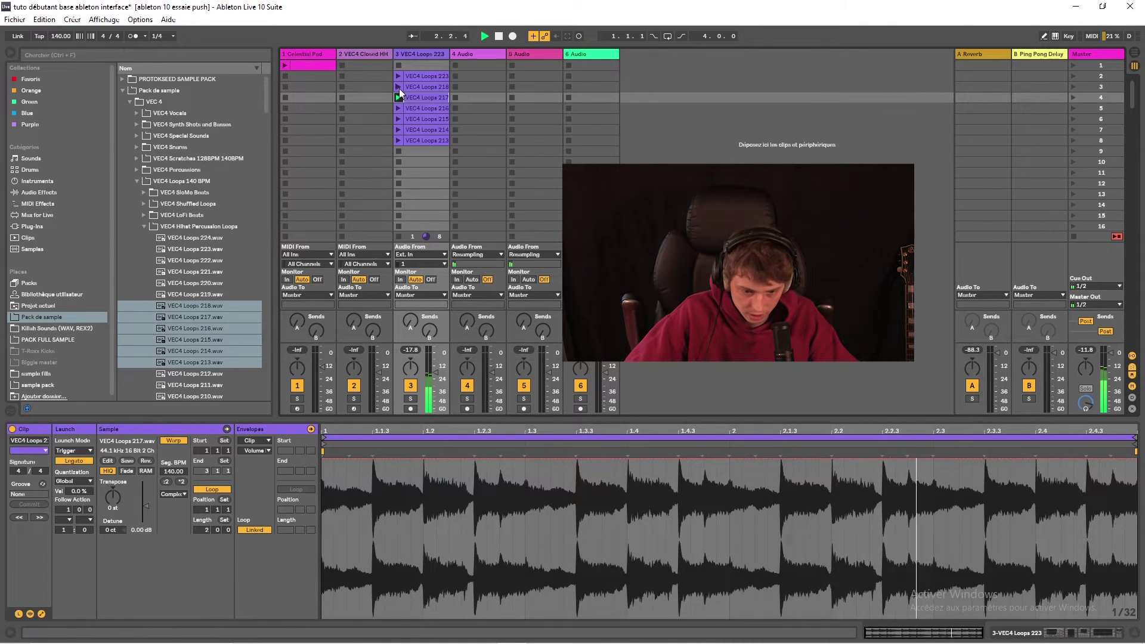
click(399, 88)
click(399, 119)
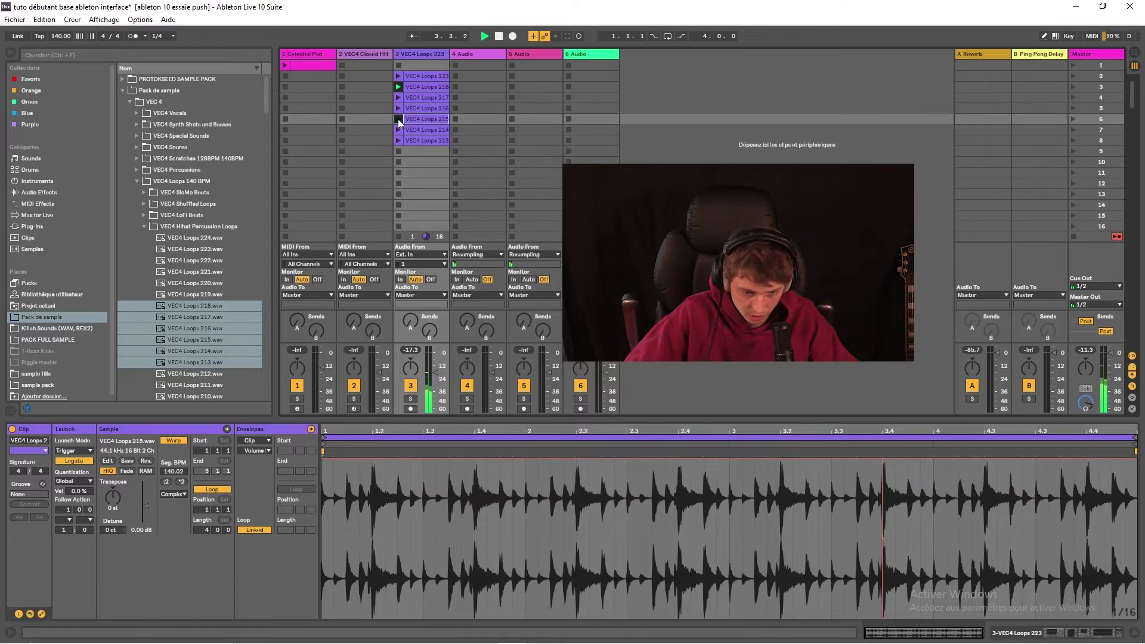
click(398, 138)
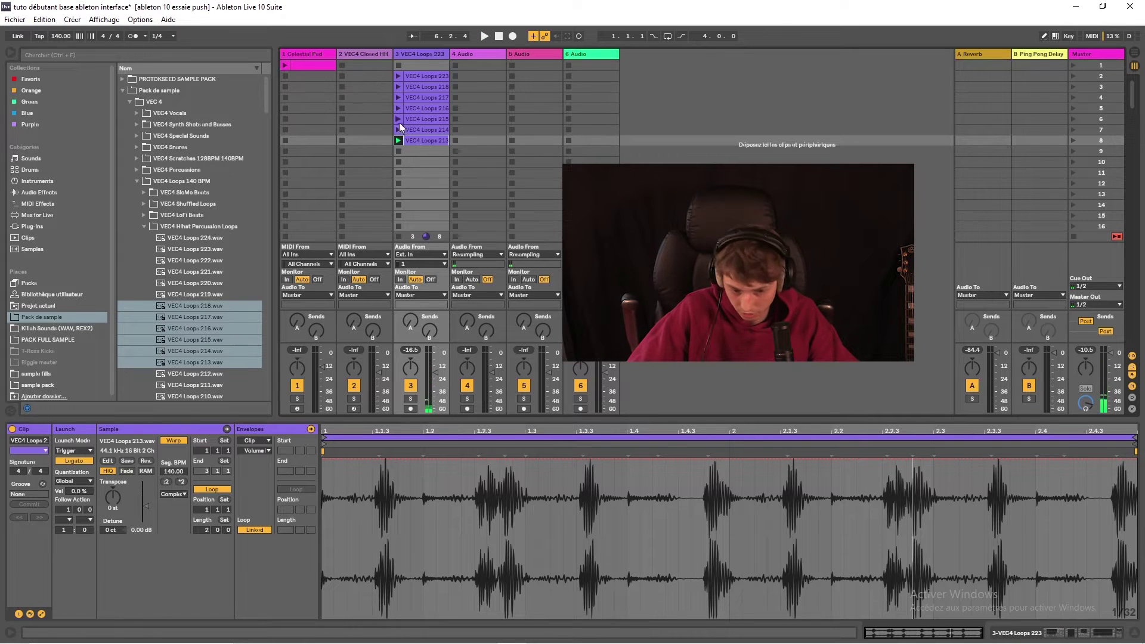
- Disable Legato for all seven VEC4 Loops clips on the third track and check it on individual clips
ctrl+click(427, 76)
click(427, 77)
shift+click(424, 141)
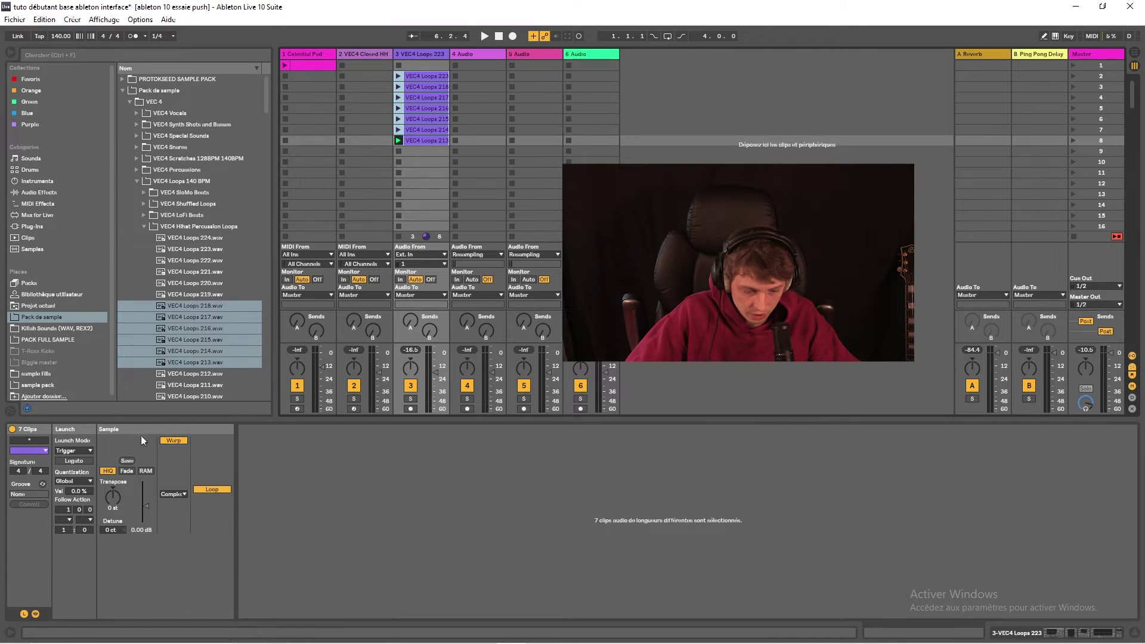
click(431, 117)
key(Up)
key(Up)
key(Up)
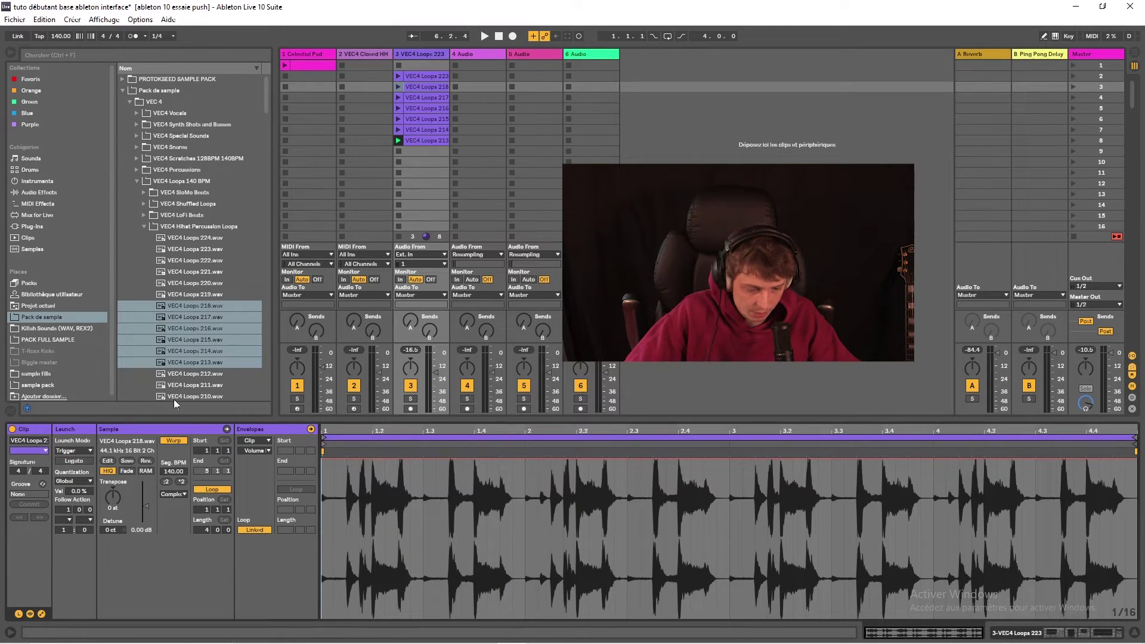
- Set the clip launch quantization of VEC4 Loops 215 and VEC4 Loops 214 to 1/2
click(74, 481)
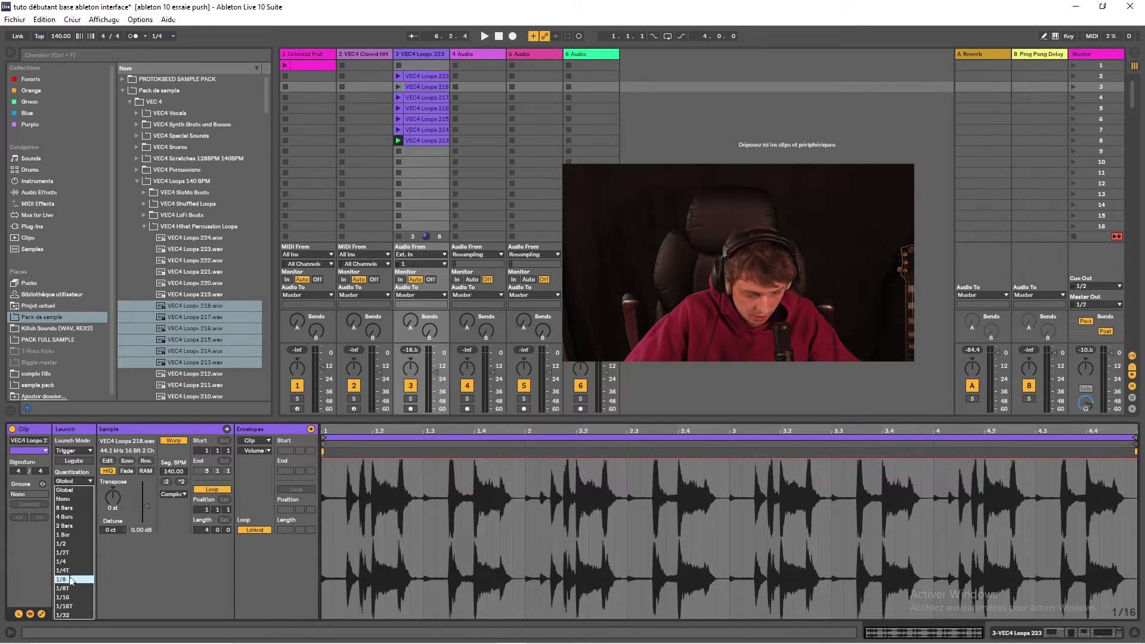
key(Escape)
click(426, 118)
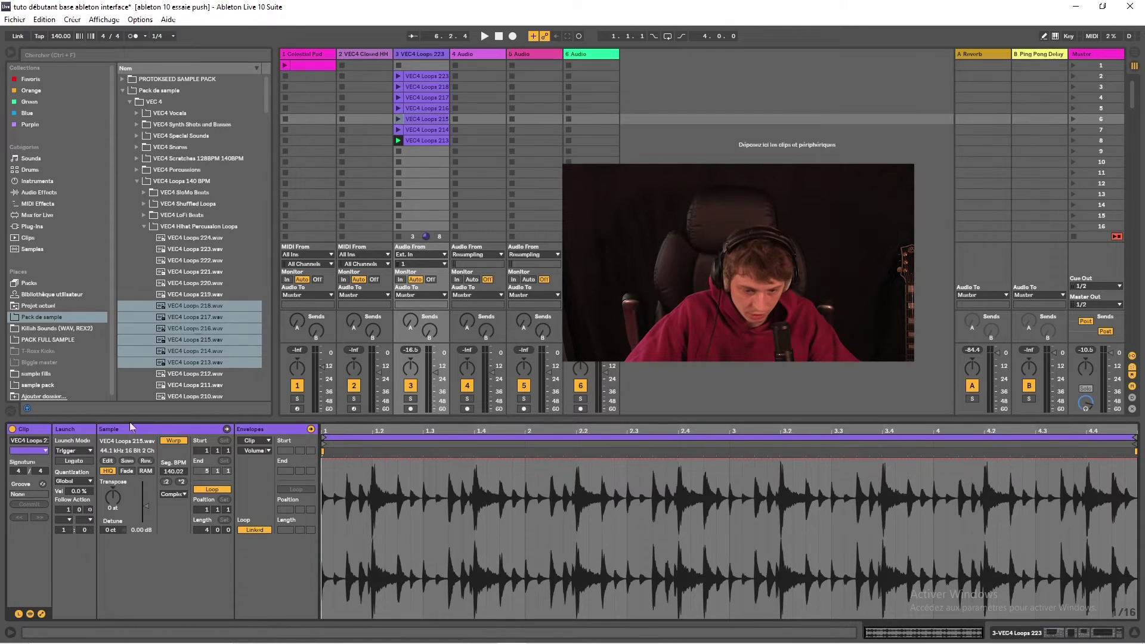
click(84, 481)
click(69, 540)
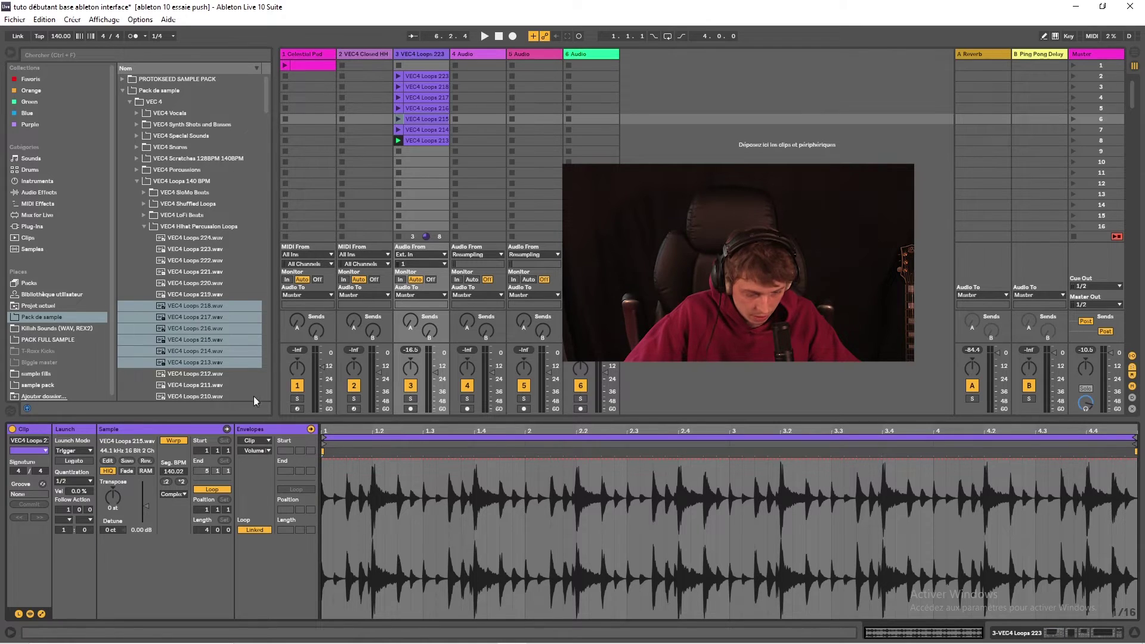
click(428, 130)
click(73, 481)
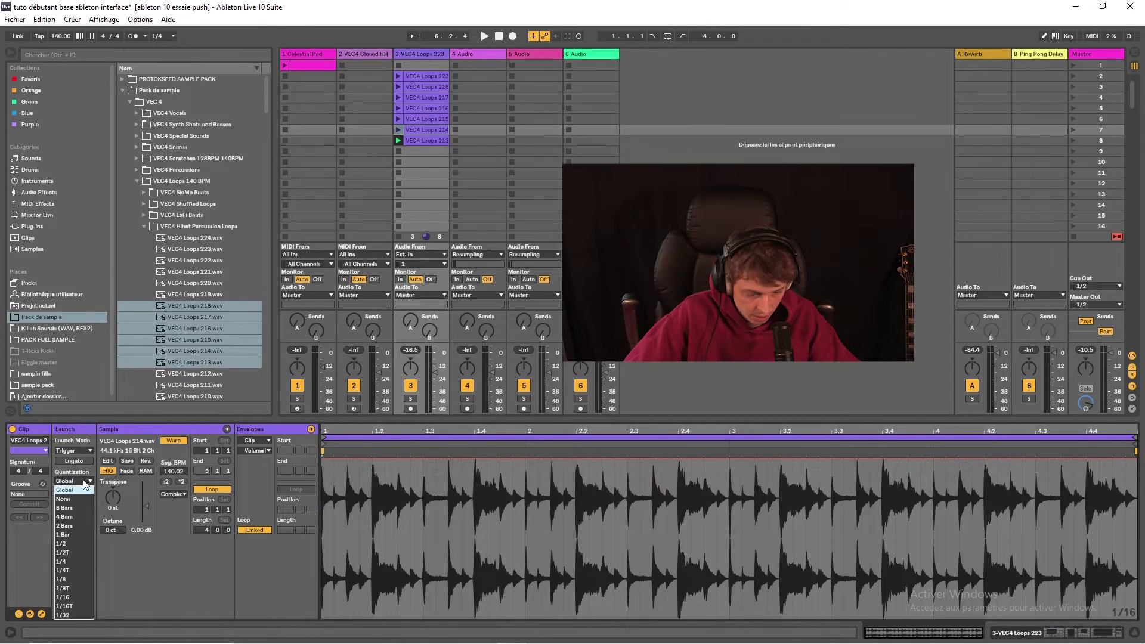
click(69, 543)
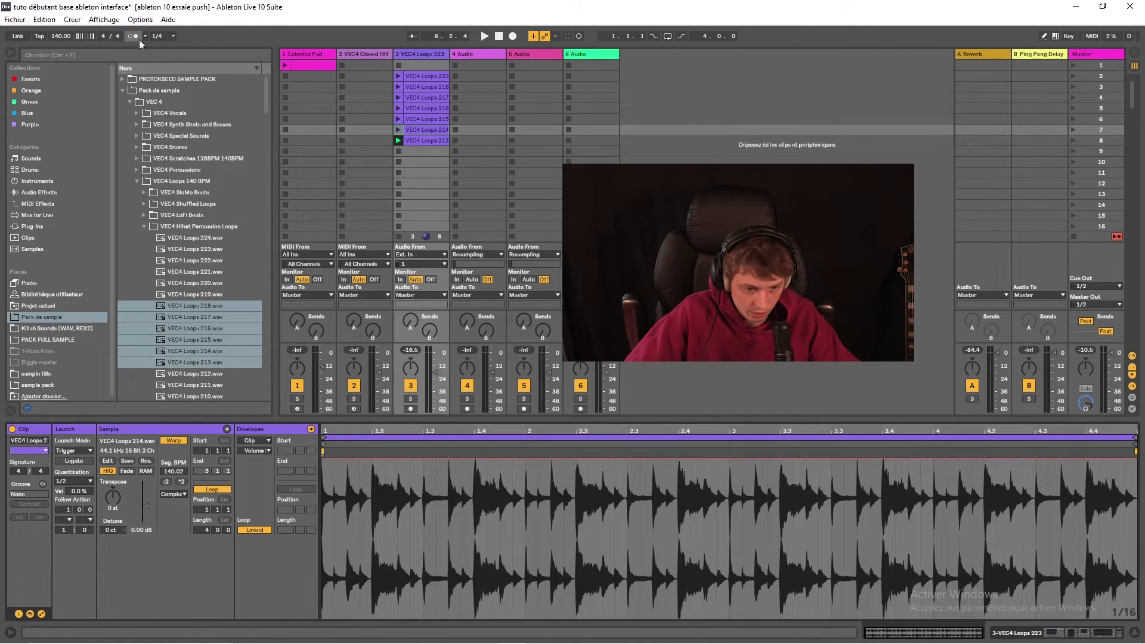
- Set global quantization to 1 Bar and test the clip quantization by launching VEC4 Loops 215, followed by VEC4 Loops 214
click(170, 36)
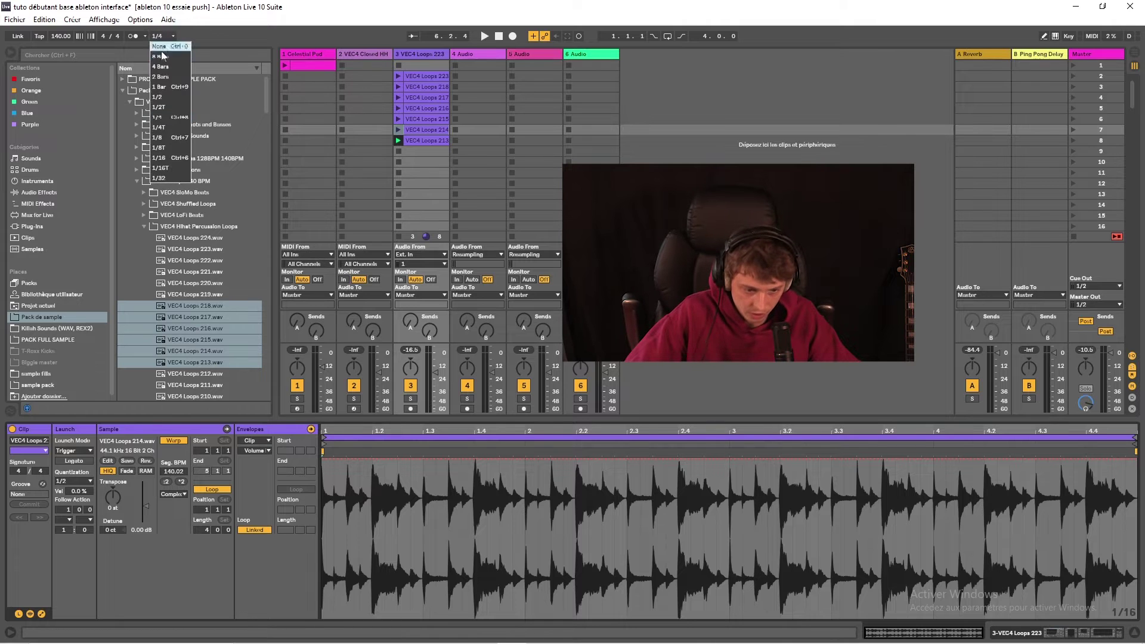
click(161, 86)
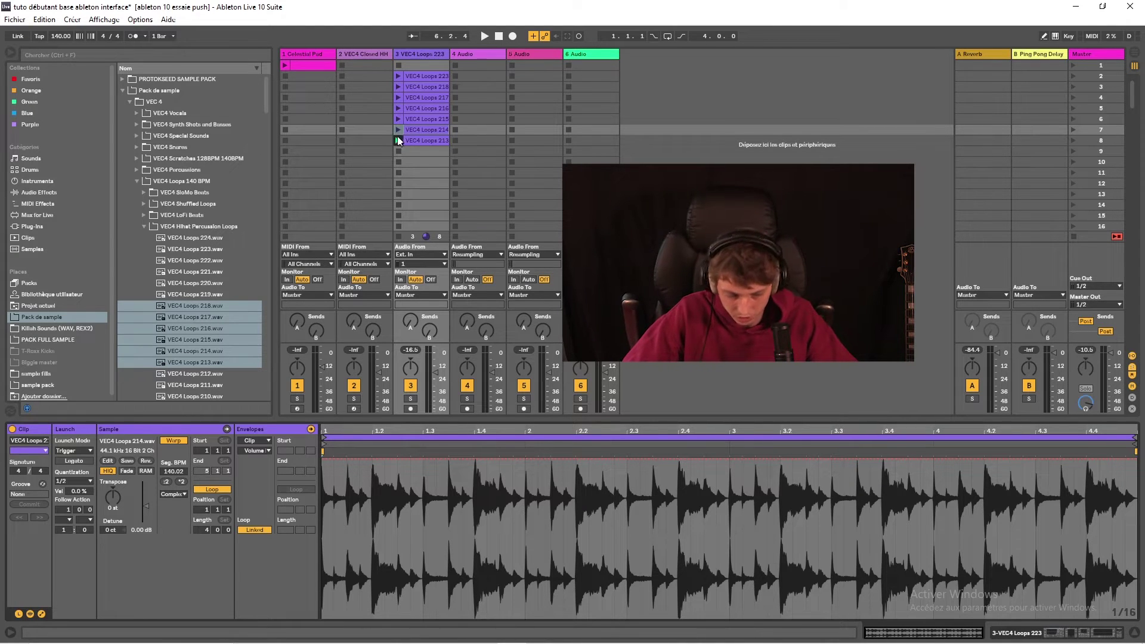
click(398, 118)
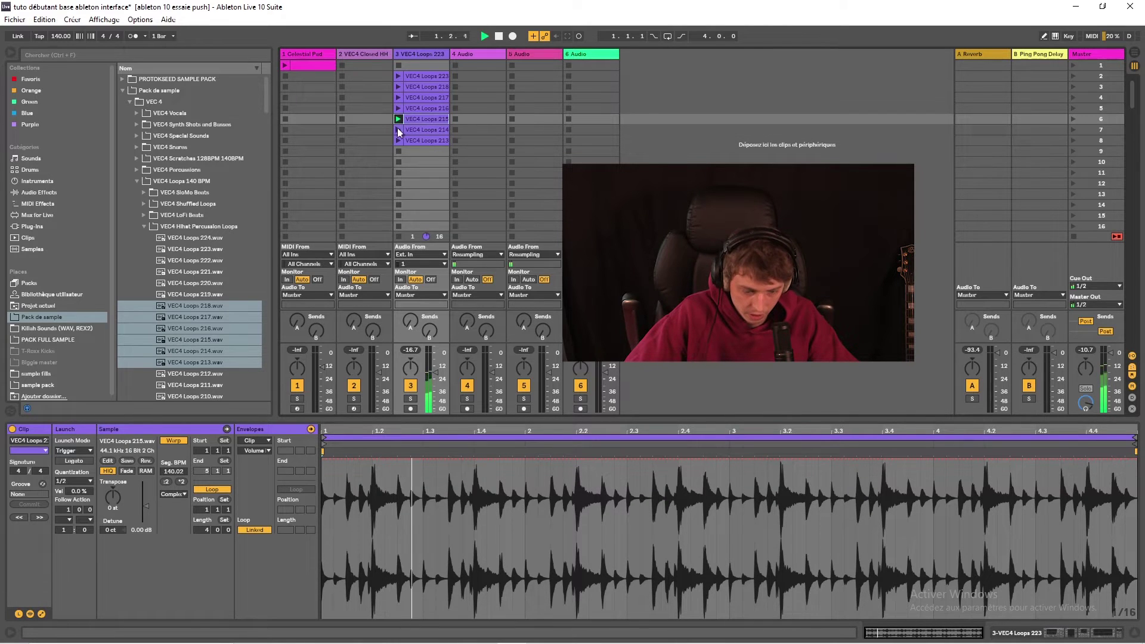
click(401, 130)
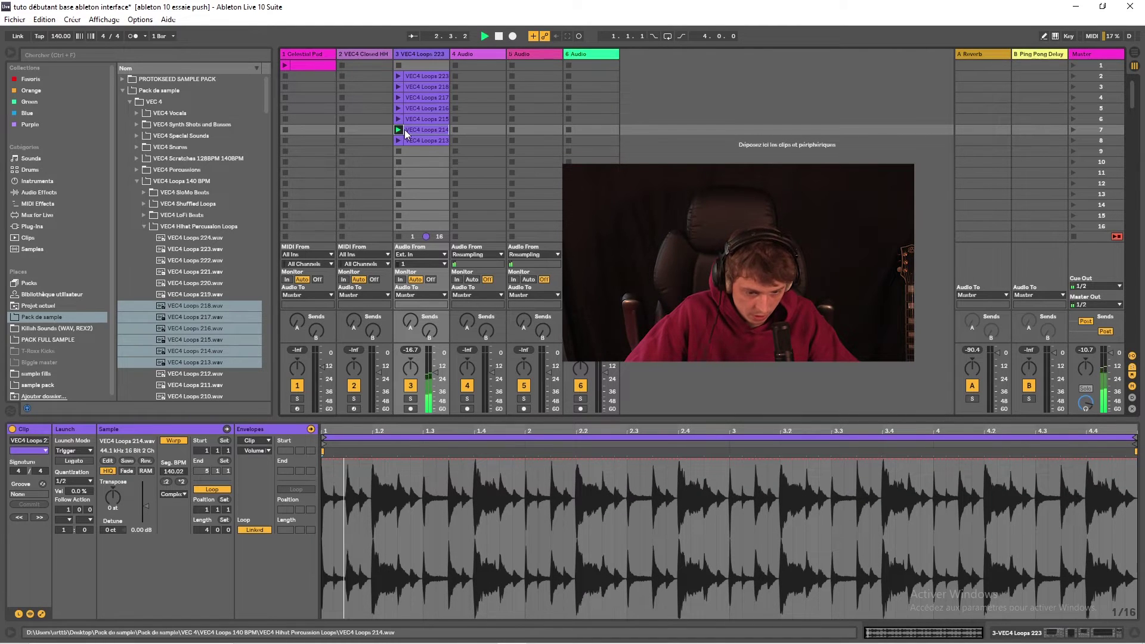
- Launch VEC4 Loops 216 to test its Global launch quantization and check the global quantization setting
click(398, 108)
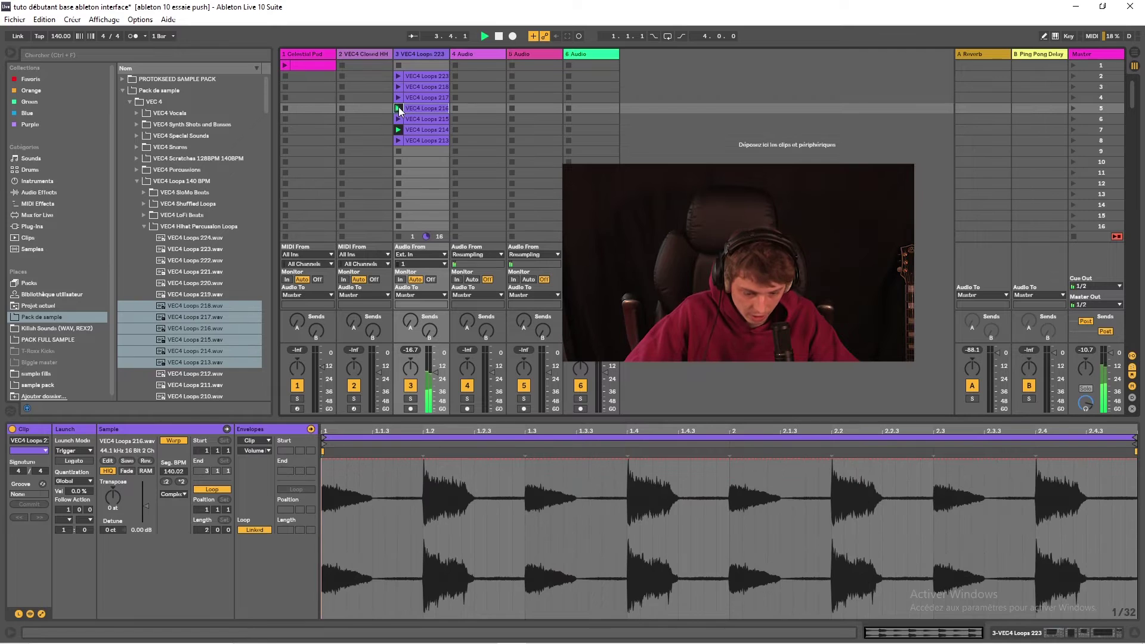
click(165, 37)
click(166, 37)
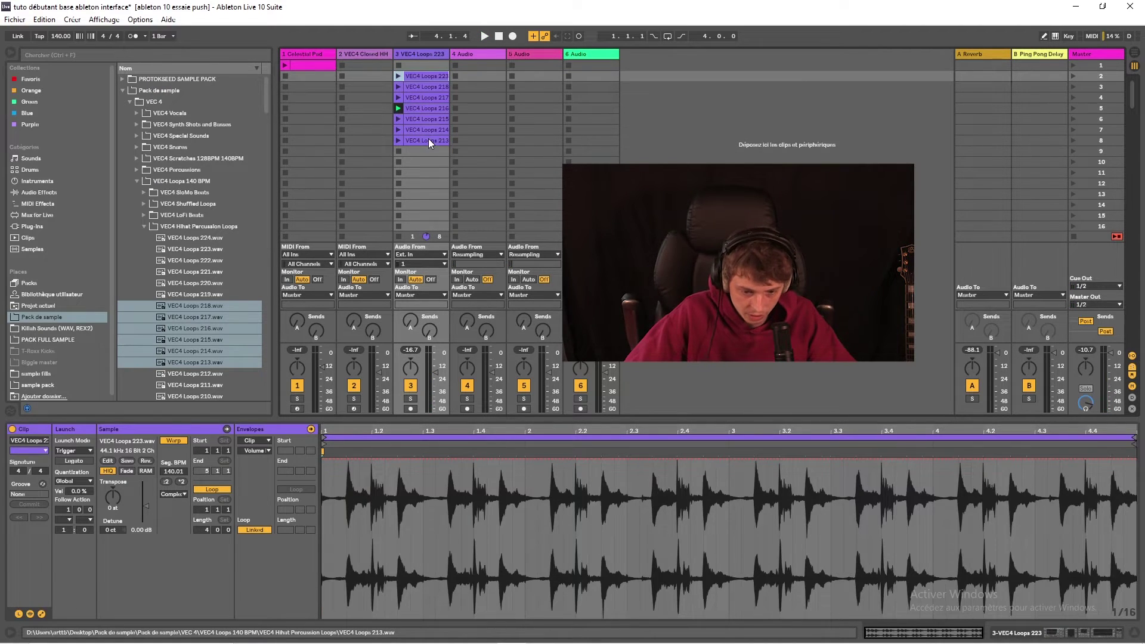
- Set the launch quantization of all seven VEC4 Loops clips on the third track to 1/8
shift+click(428, 138)
click(73, 480)
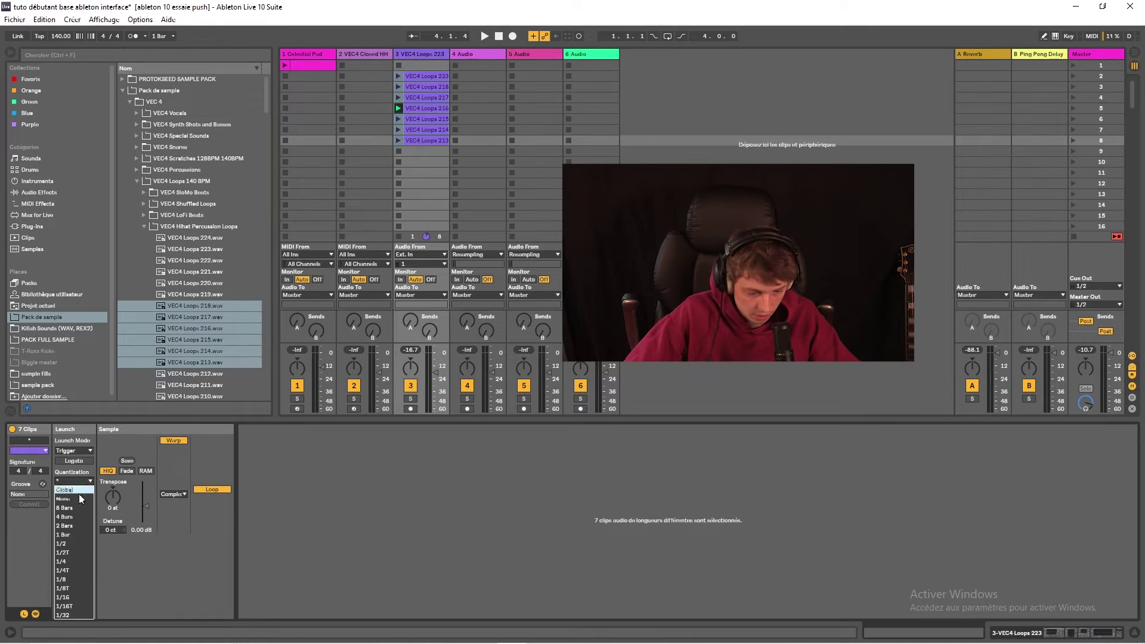
click(70, 580)
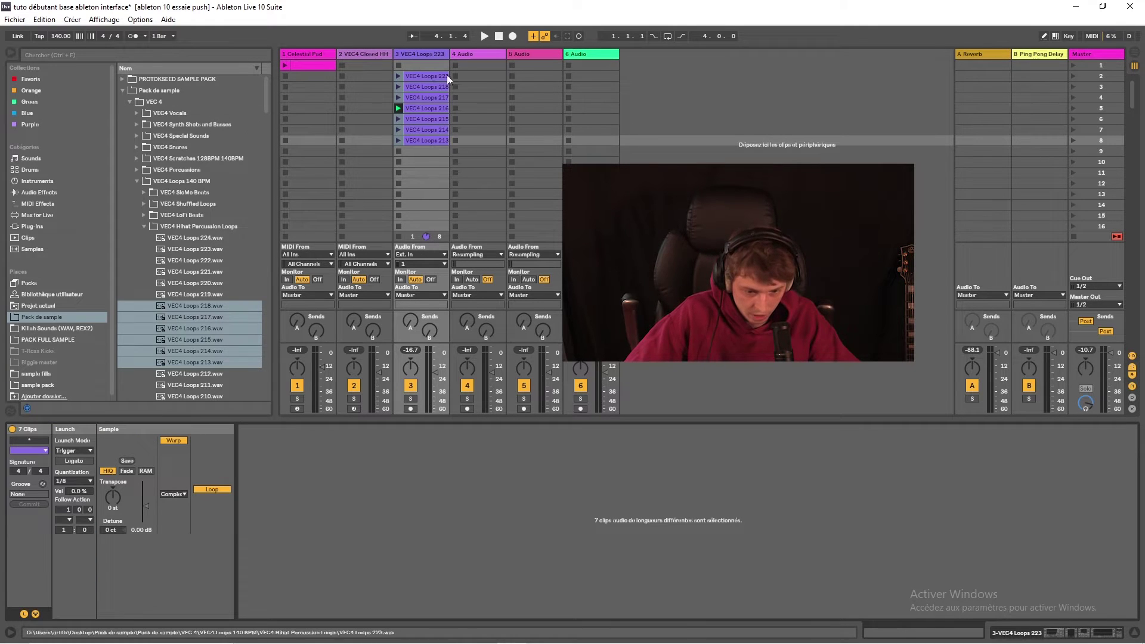
- Test the 1/8 clip quantization against the global setting by launching VEC4 Loops 216, 215, 214 and 218
click(397, 106)
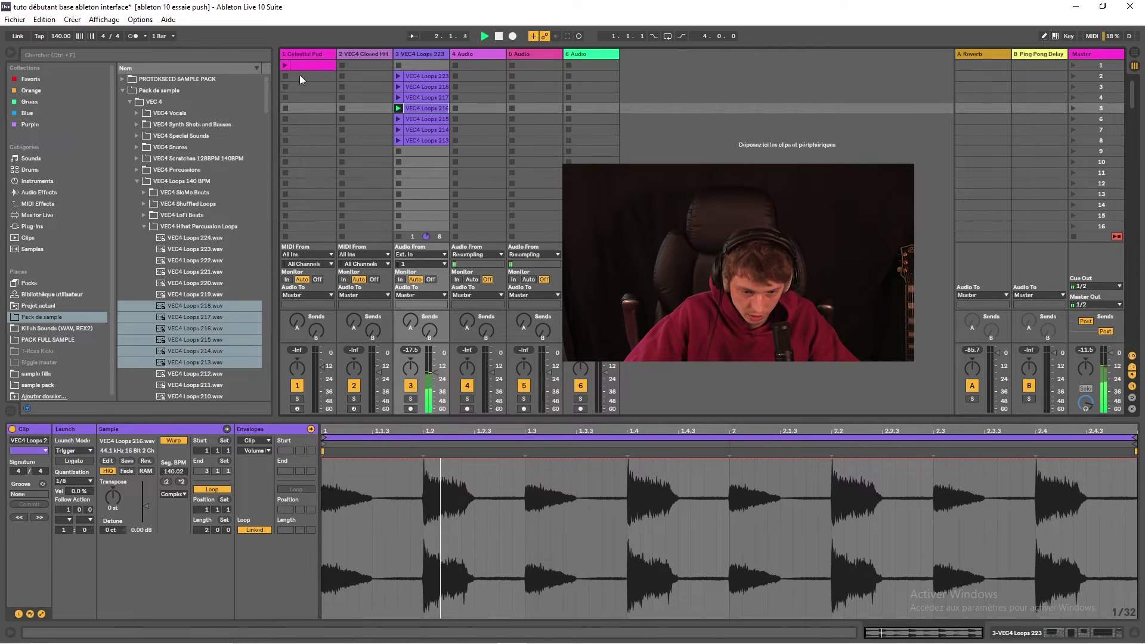
click(170, 37)
click(169, 35)
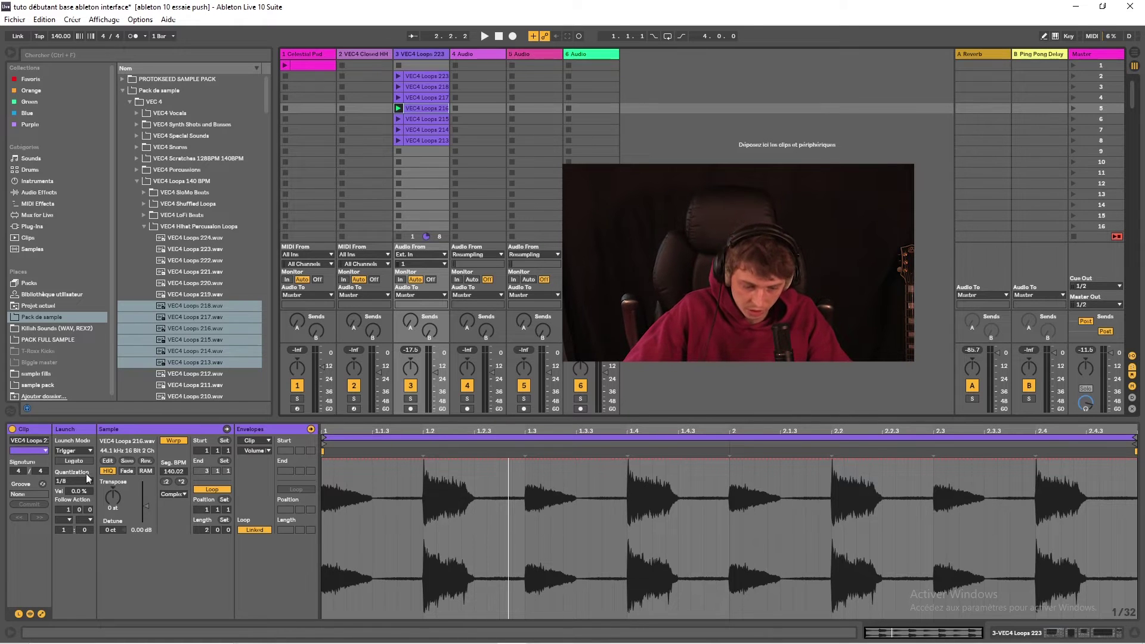
click(398, 119)
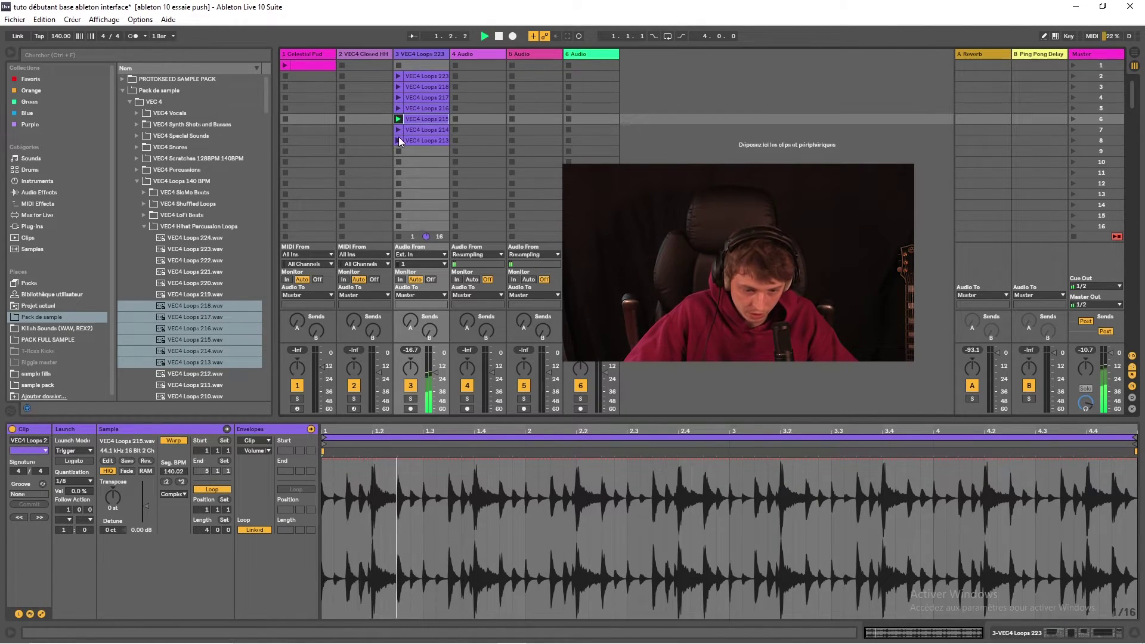
click(397, 130)
click(396, 88)
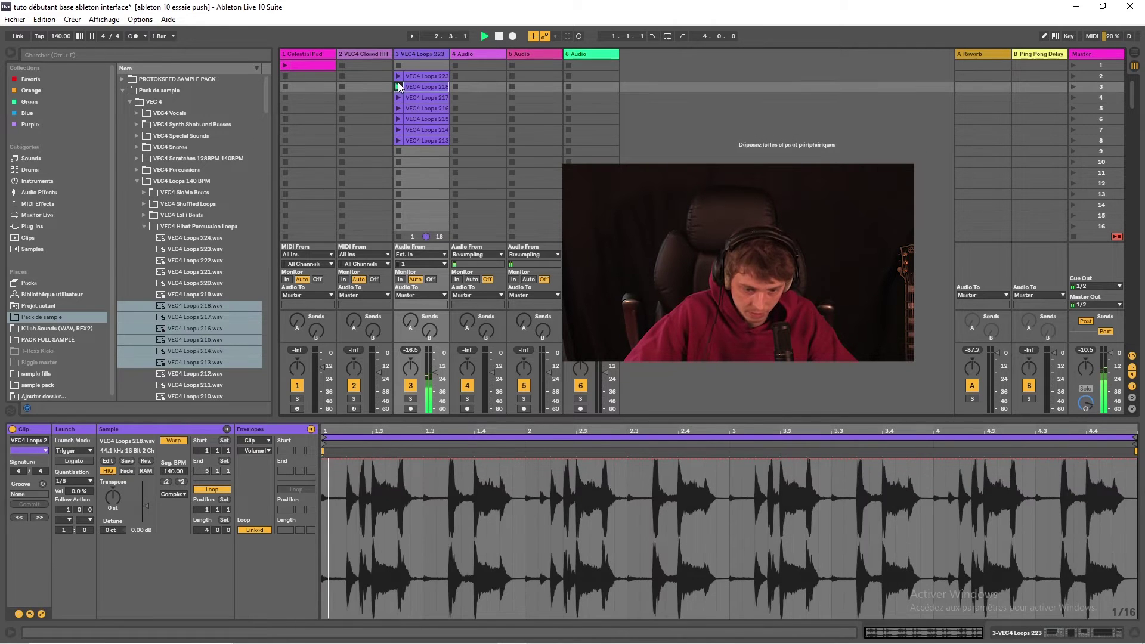
- Select all seven VEC4 Loops clips and return their launch quantization to Global
click(404, 78)
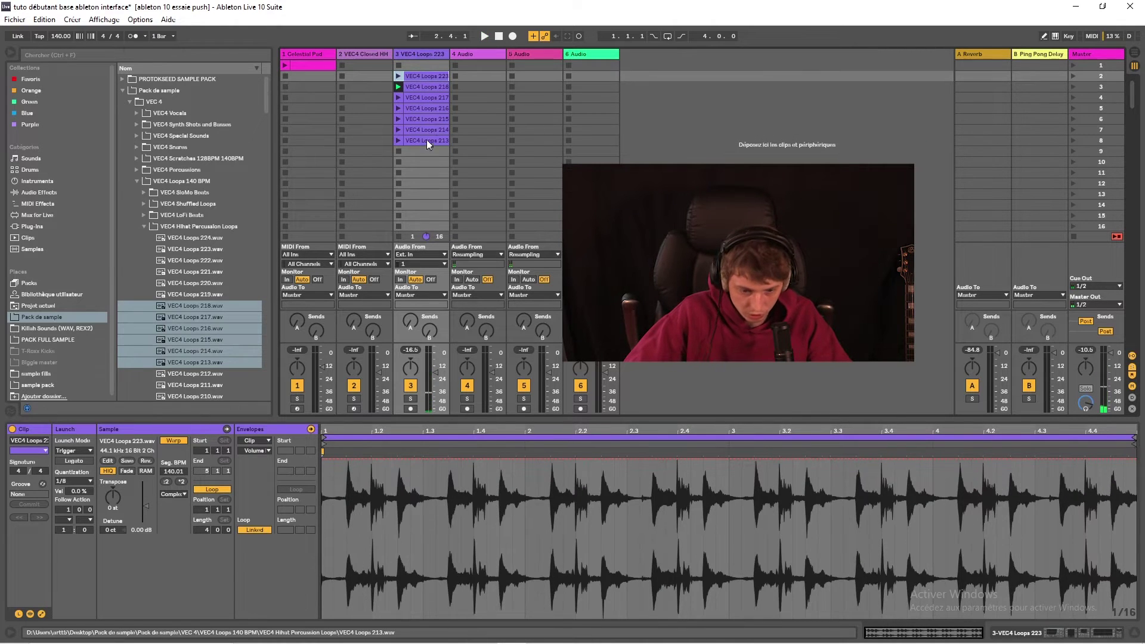
shift+click(427, 141)
click(419, 85)
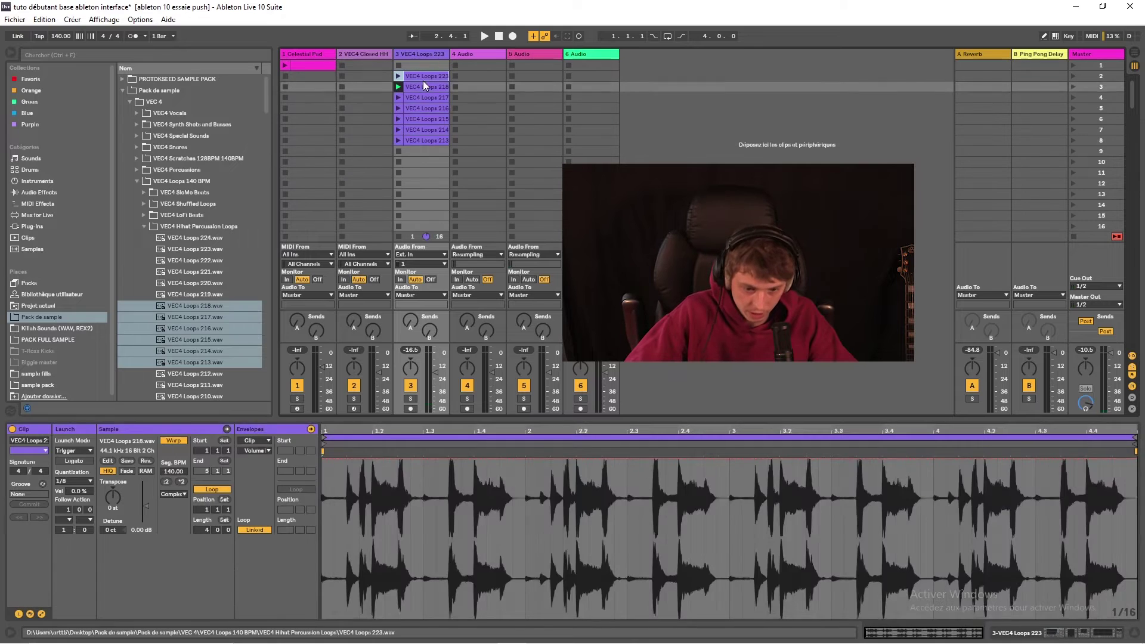
click(423, 78)
shift+click(431, 140)
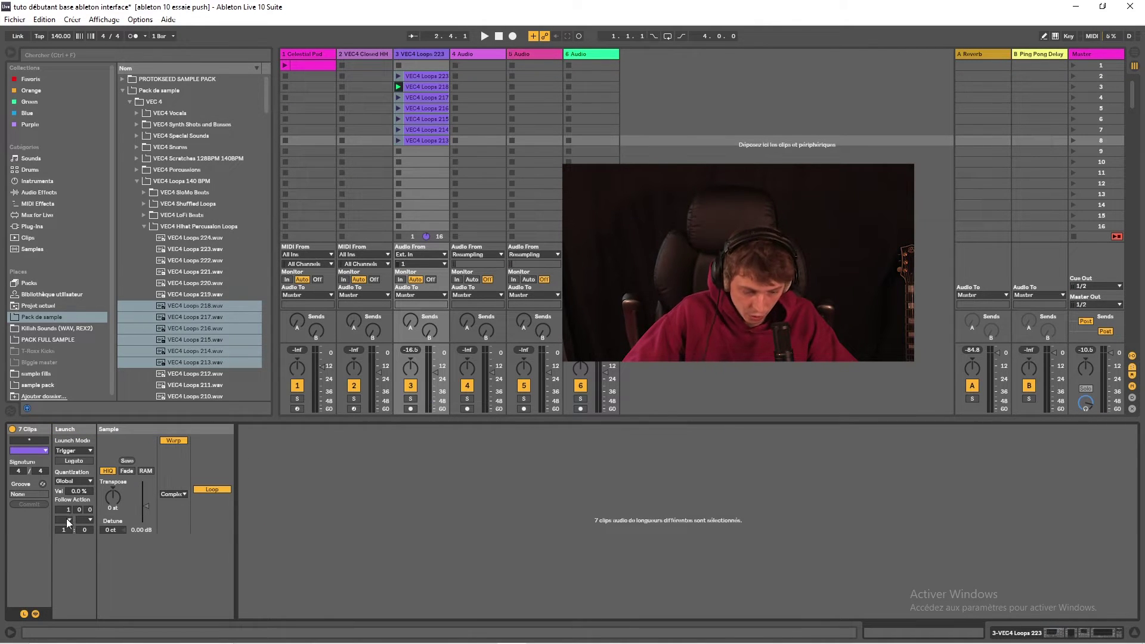
- Give VEC4 Loops 223 a Follow Action of Next after 8 bars and launch the clip to test it
click(439, 78)
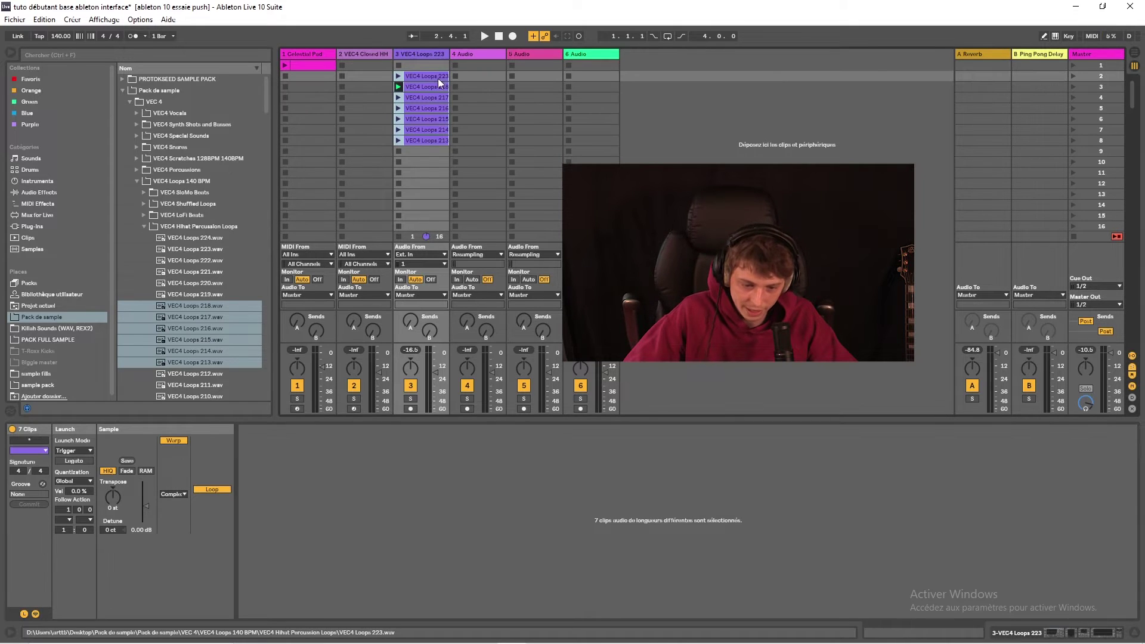
click(439, 83)
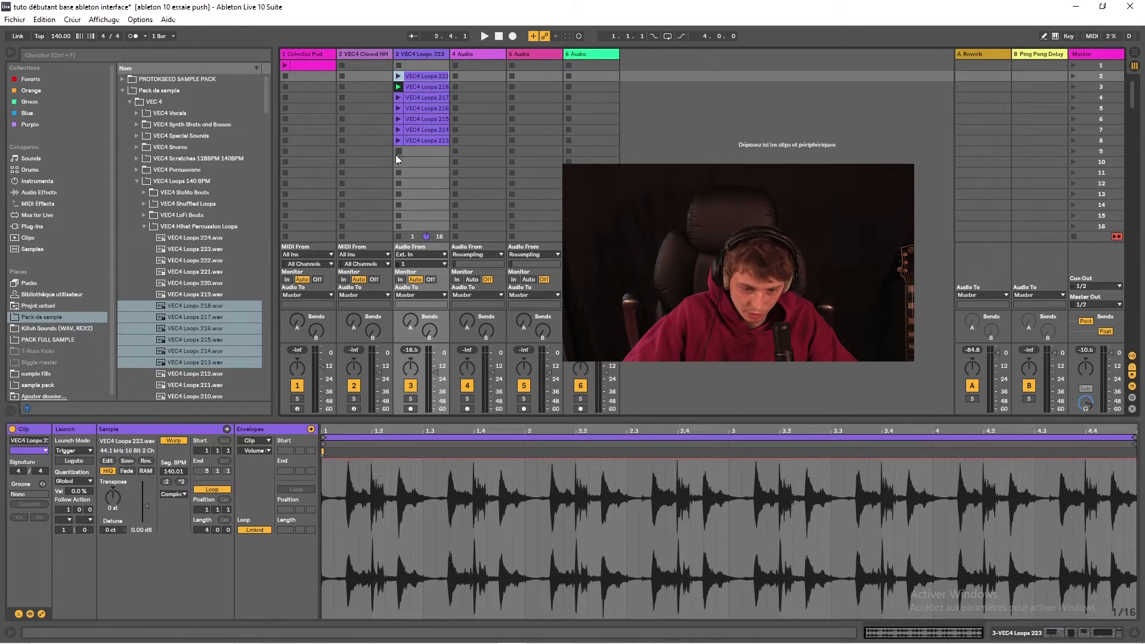
key(space)
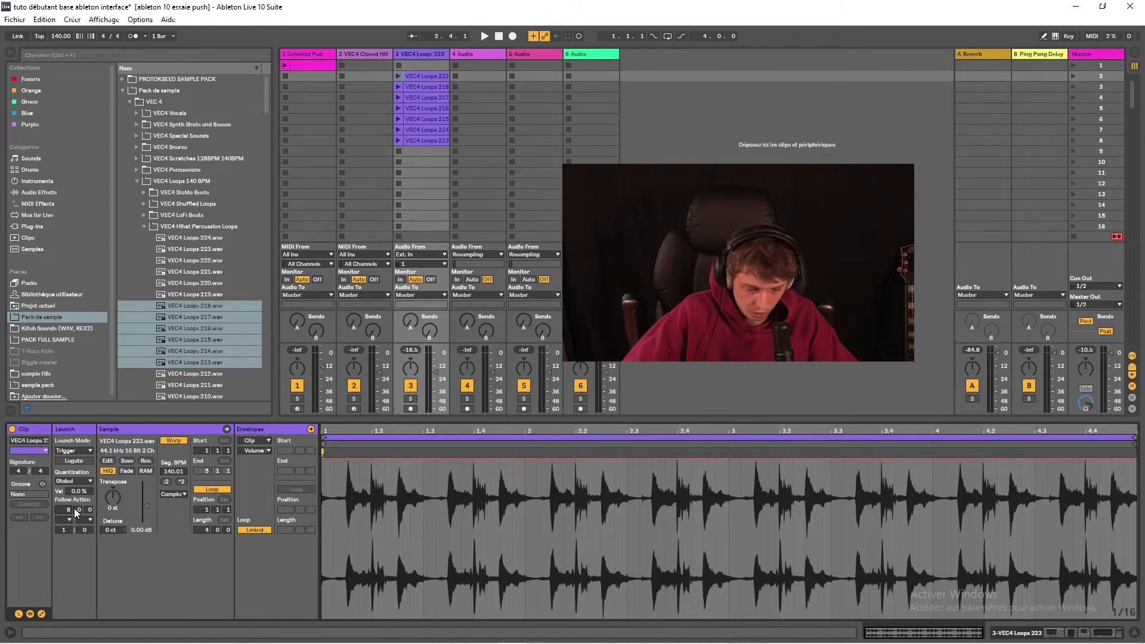
click(62, 520)
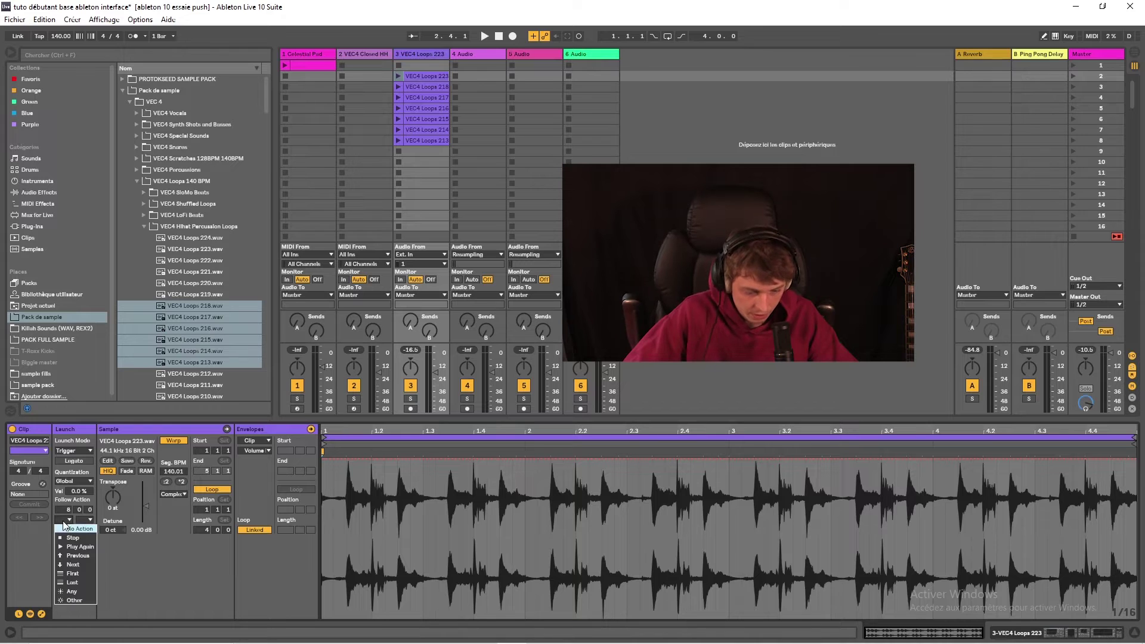
click(76, 564)
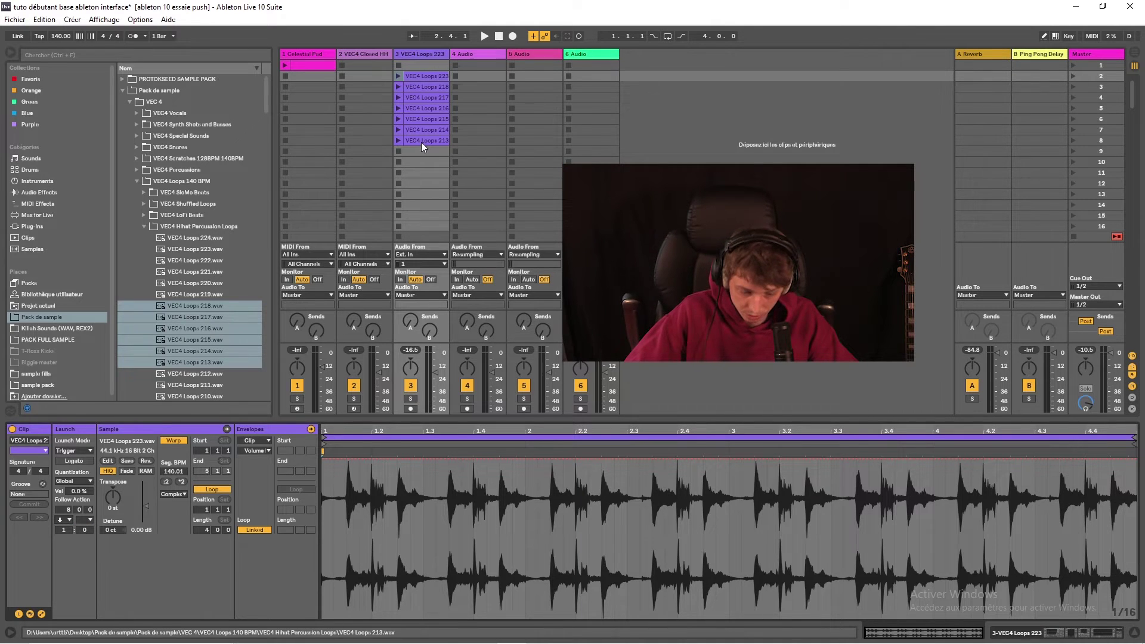
click(398, 76)
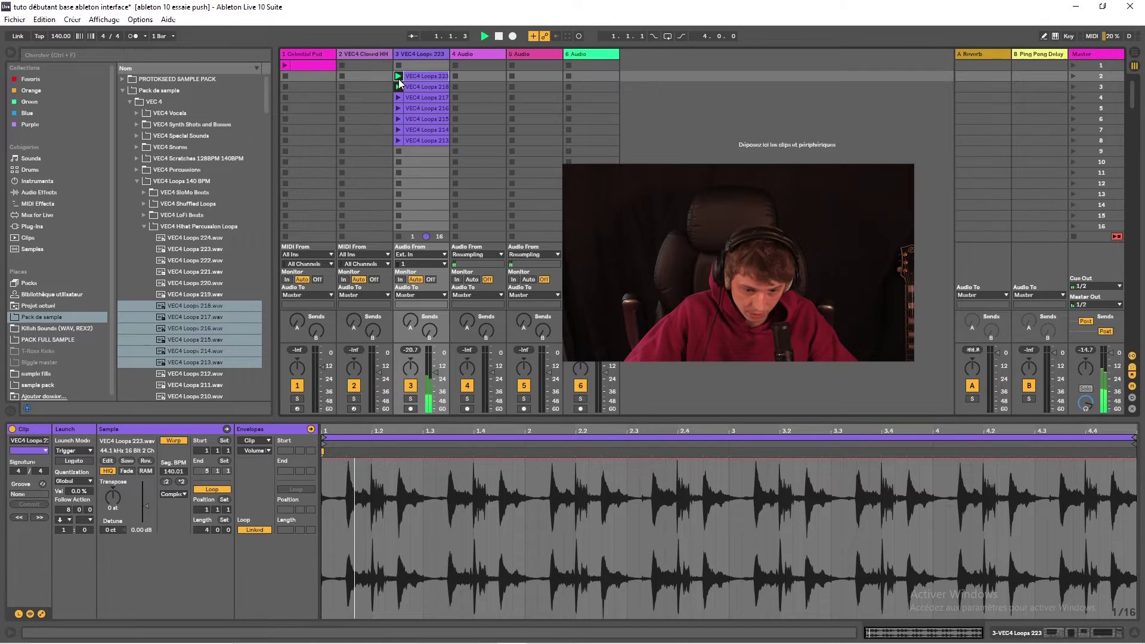
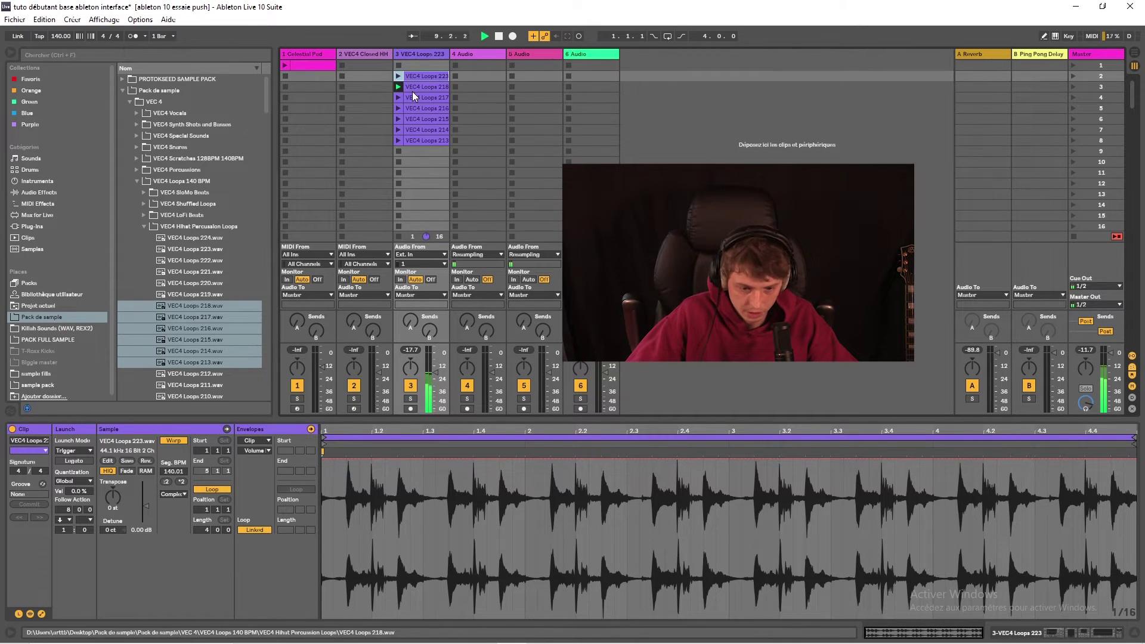
- Make VEC4 Loops 223's Follow Action choose a random clip, shorten its time to 2 bars and test it
click(416, 86)
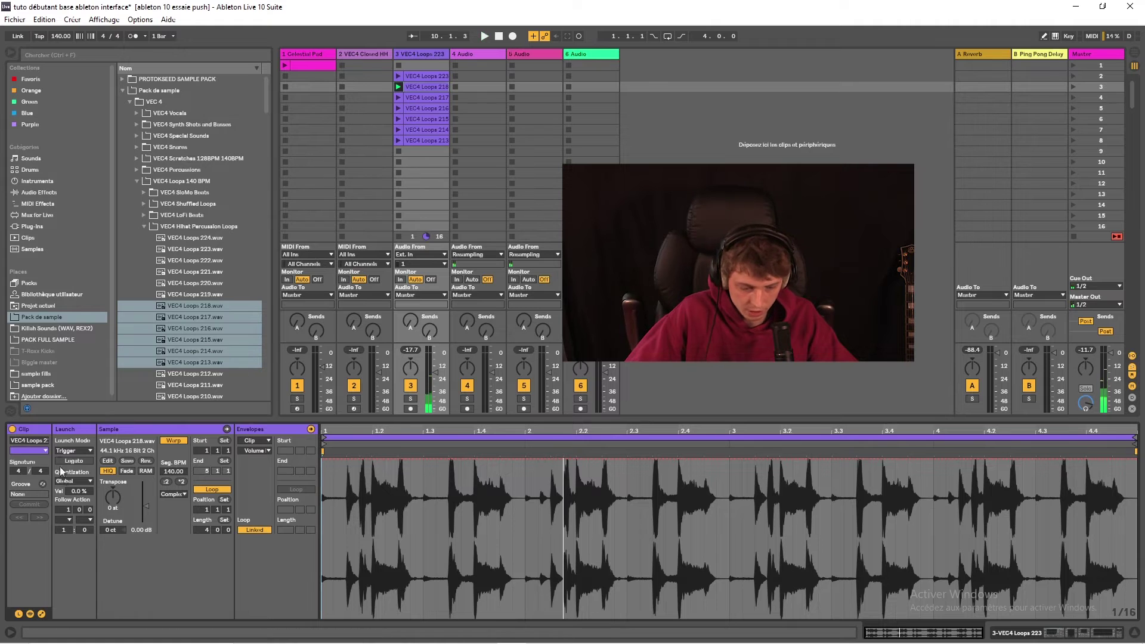
key(Up)
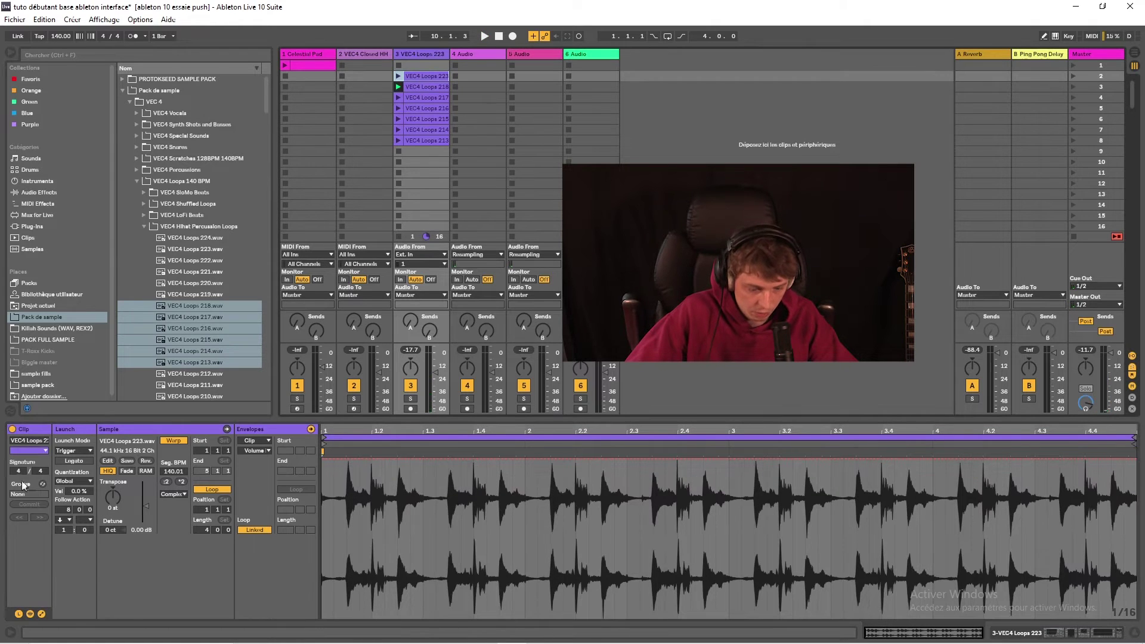
click(60, 519)
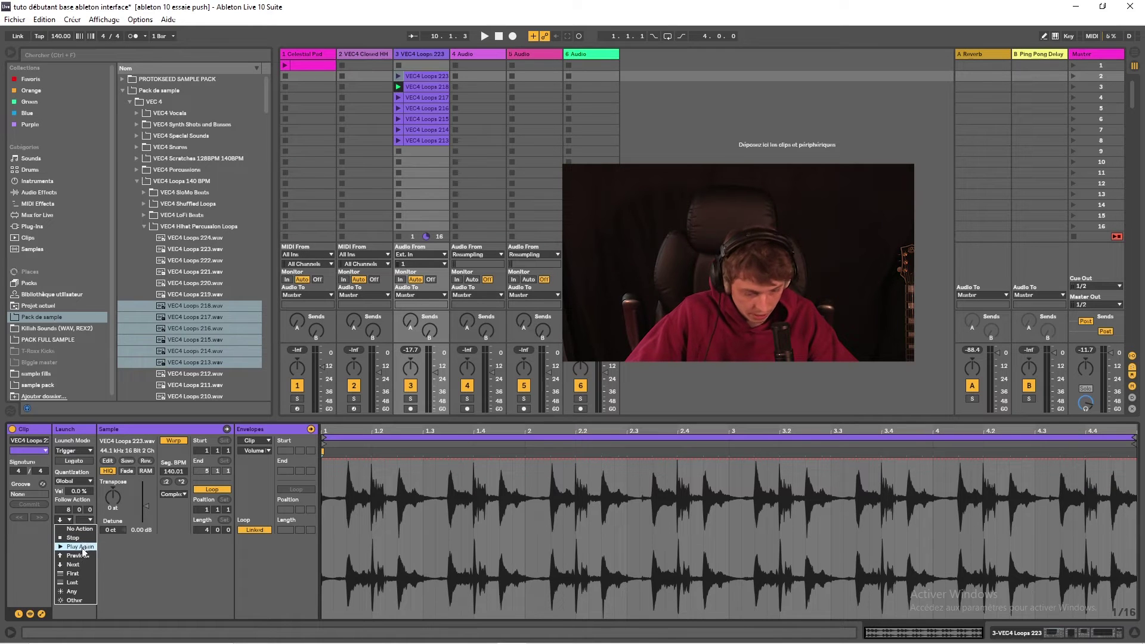
click(78, 590)
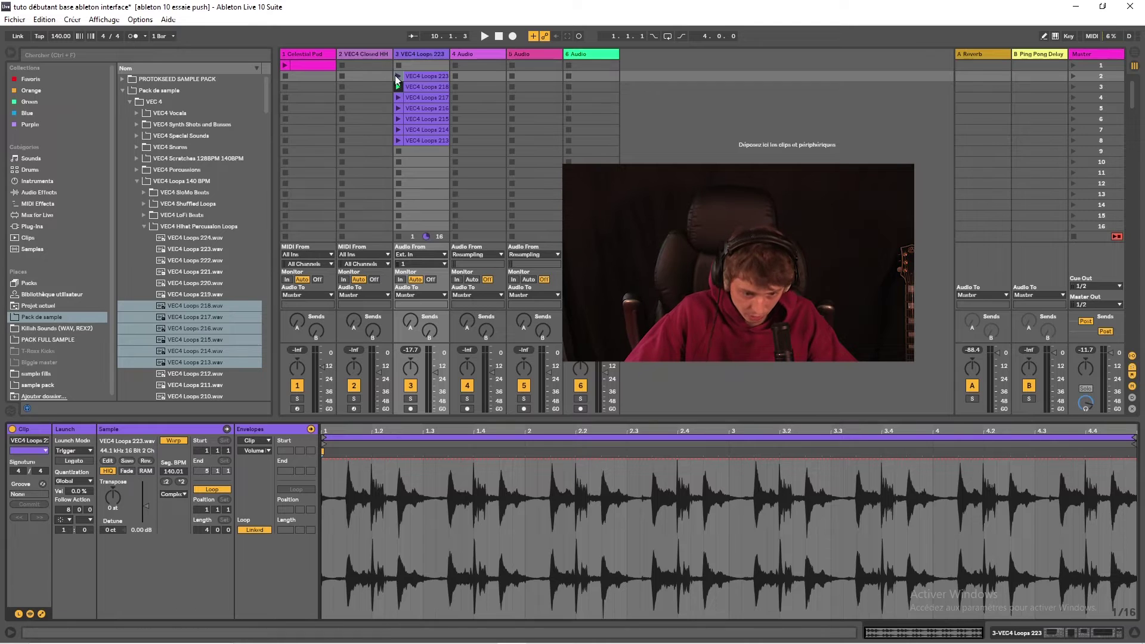
click(397, 76)
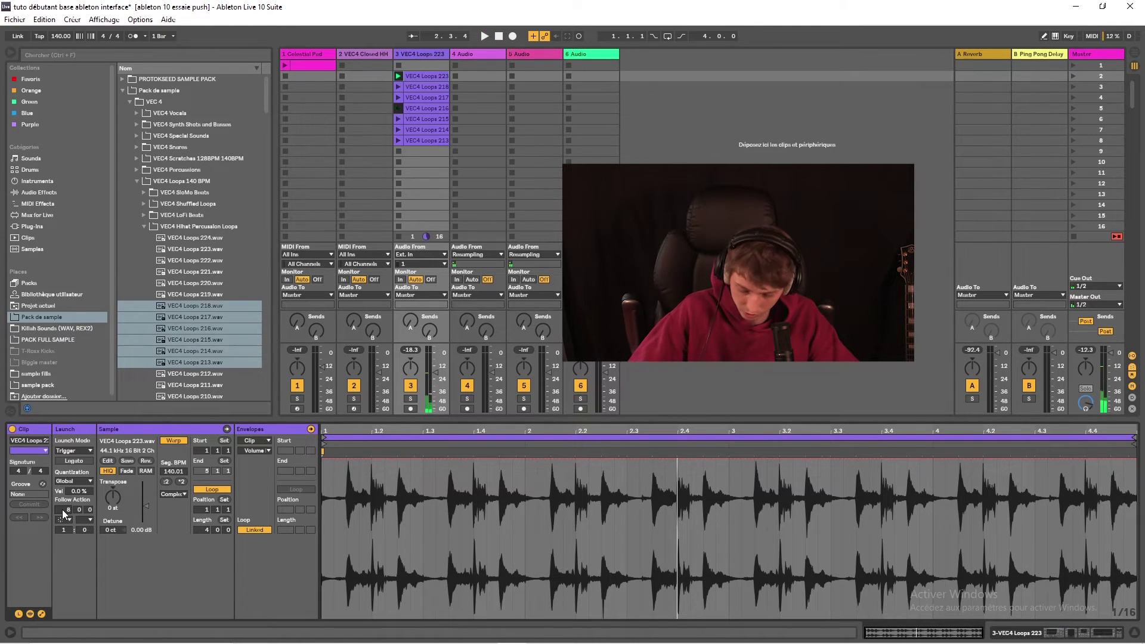
click(397, 76)
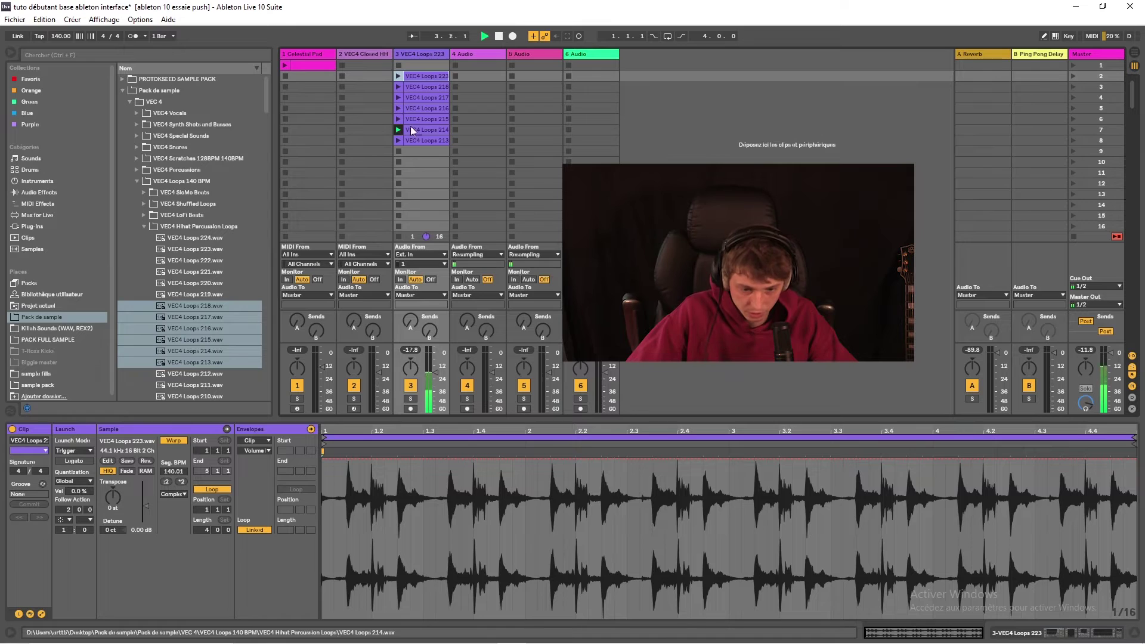
- Set the Follow Action of VEC4 Loops 223 to Next and launch scene 2
click(65, 518)
click(67, 563)
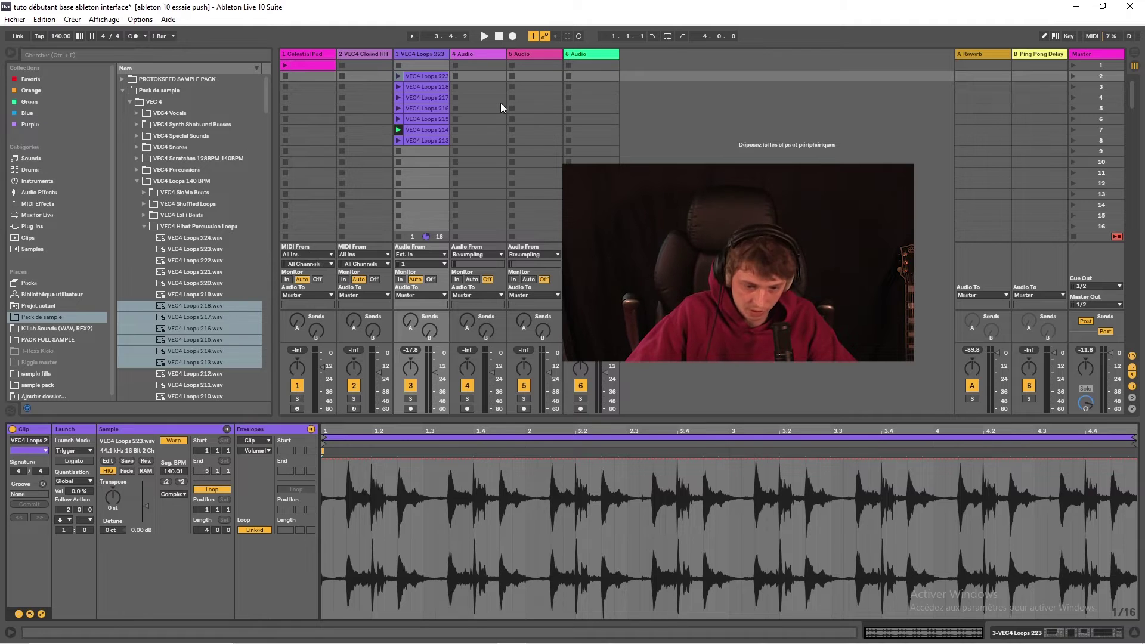
click(1100, 76)
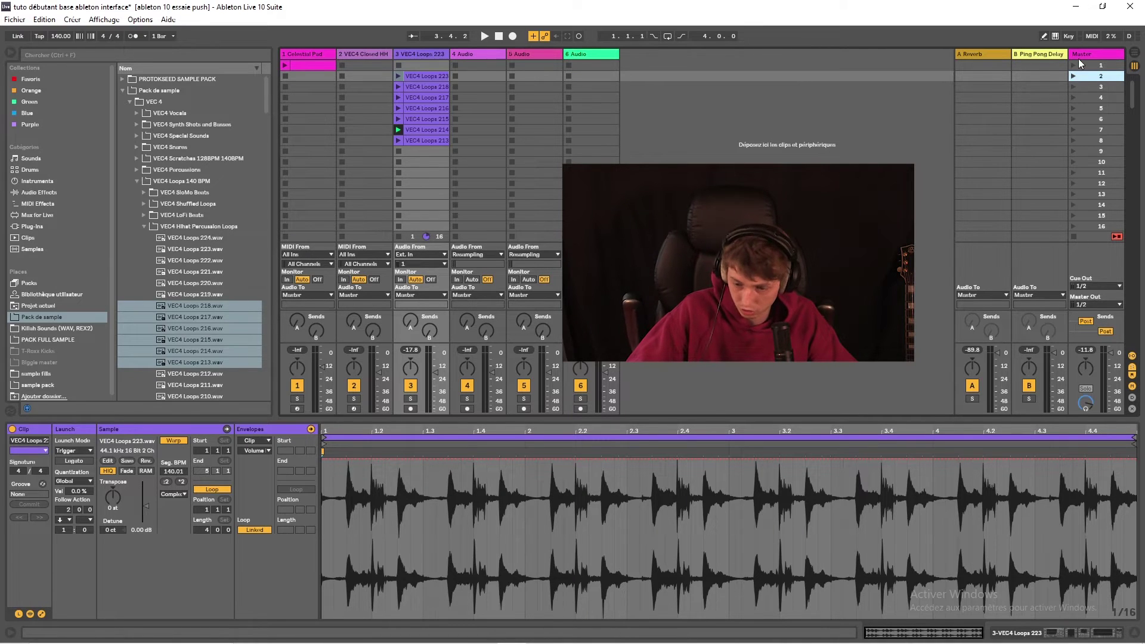
click(1072, 76)
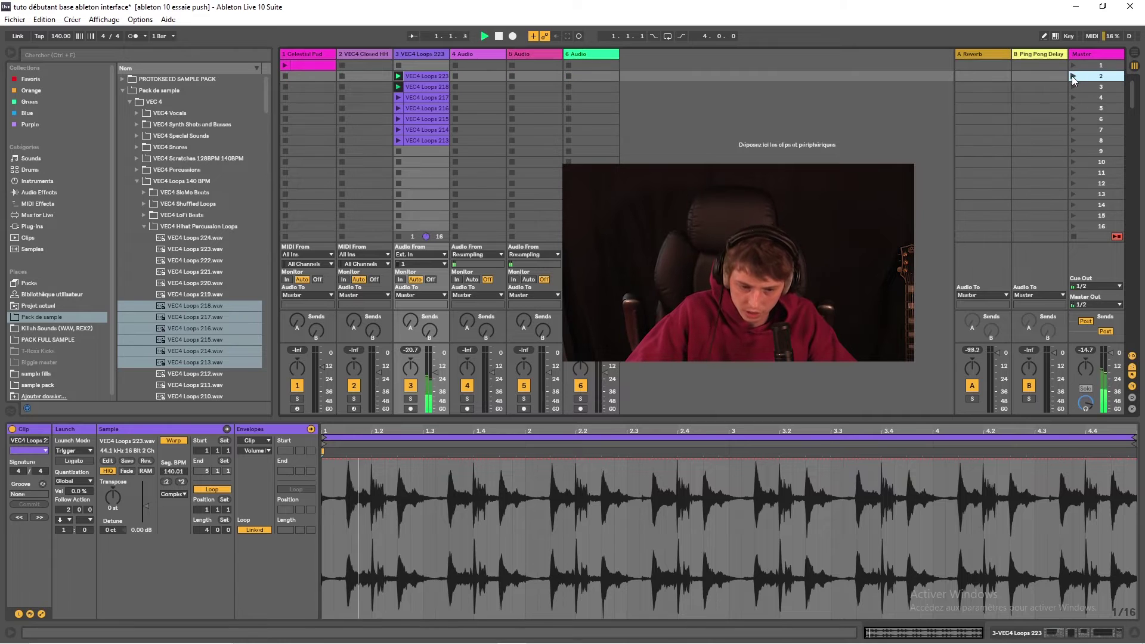
- Copy VEC4 Loops 223 into the third track's slot in scene 1 and launch that scene with the name 130BPM
click(422, 76)
click(422, 65)
key(ctrl+v)
click(1072, 66)
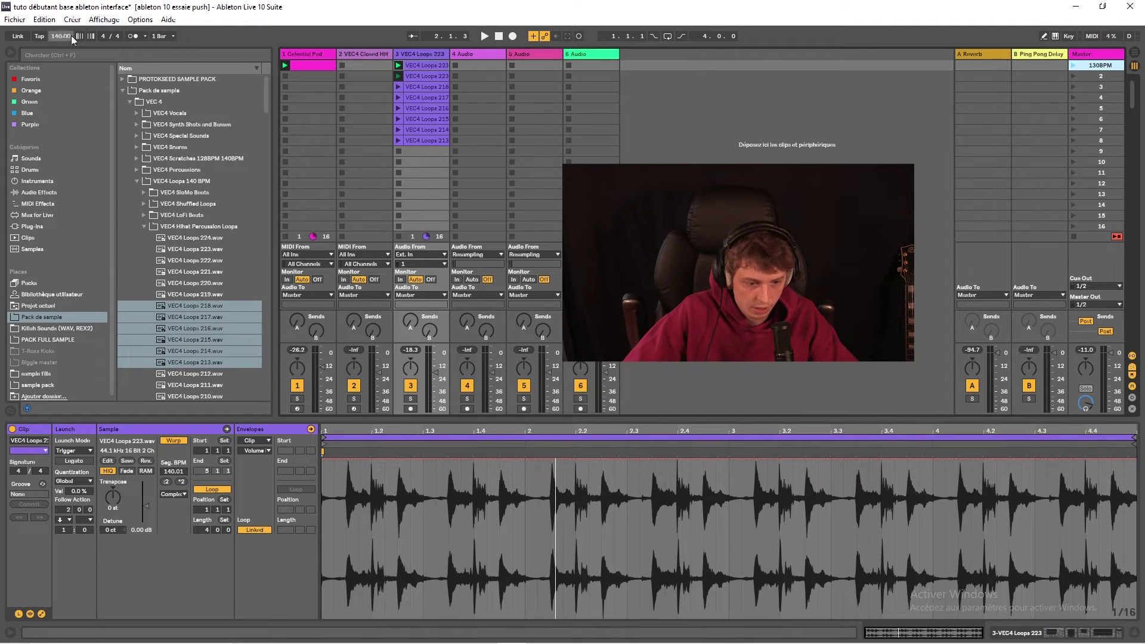
click(1079, 66)
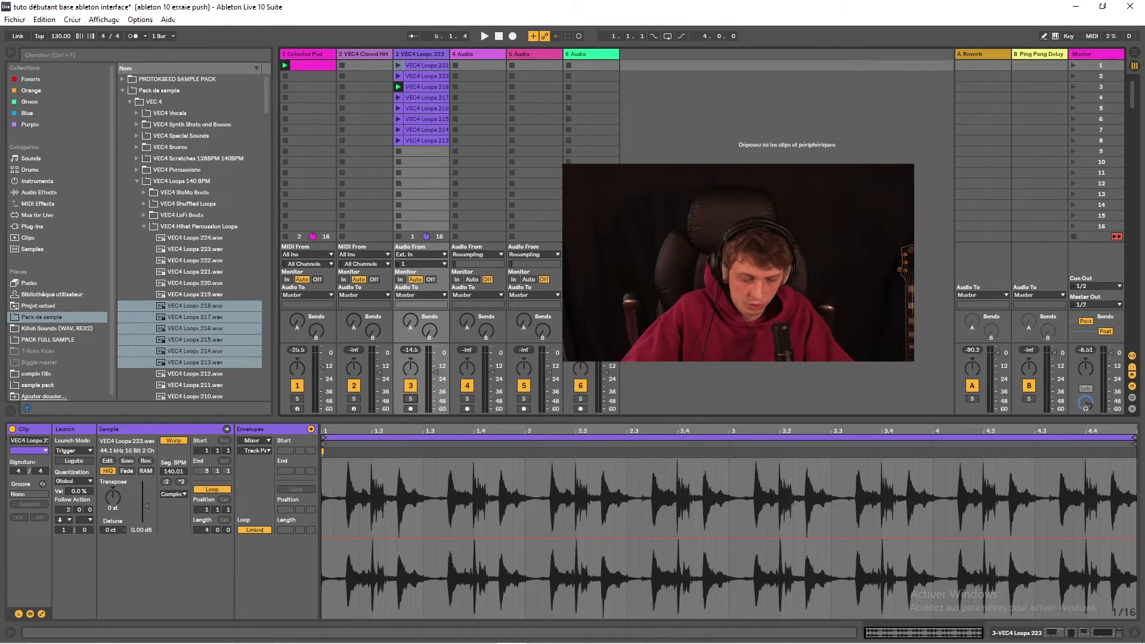
- Make VEC4 Loops 218 start at 1.1.1 and loop from position 3.1.1 with a length of 2 bars
click(420, 87)
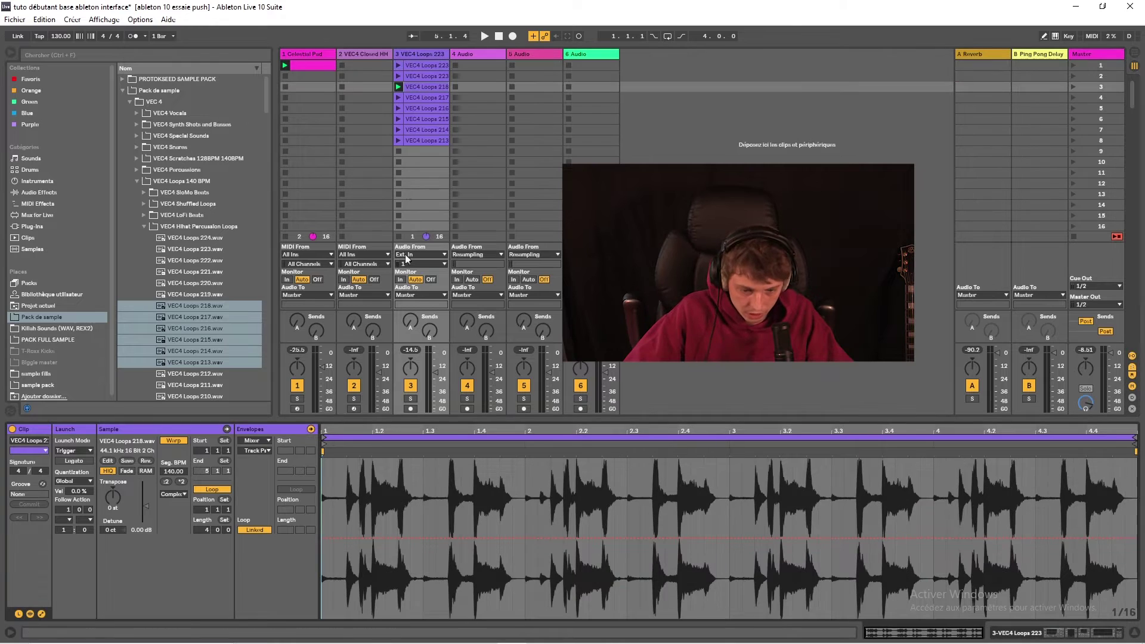
click(326, 438)
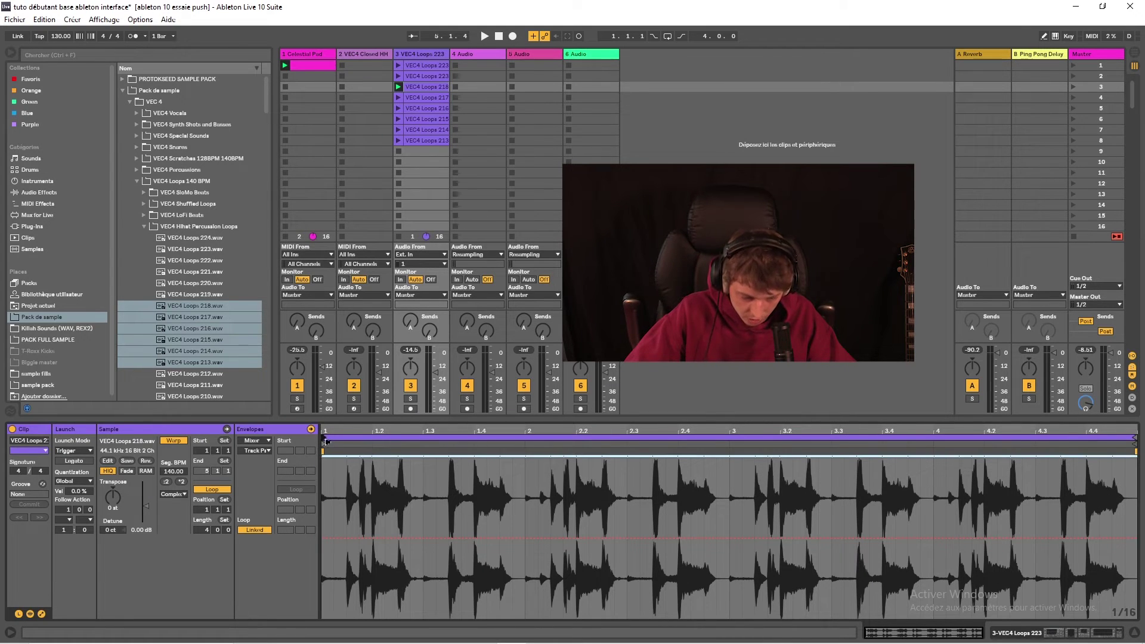
click(212, 490)
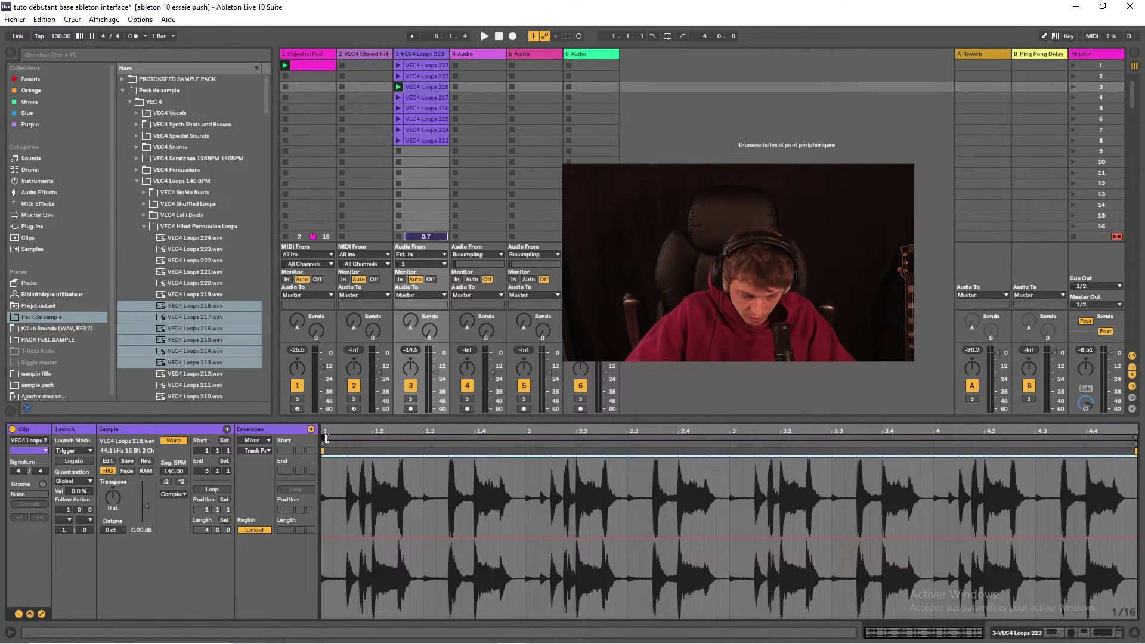
mouse_move(329, 440)
mouse_down()
mouse_move(745, 444)
mouse_move(733, 468)
mouse_up()
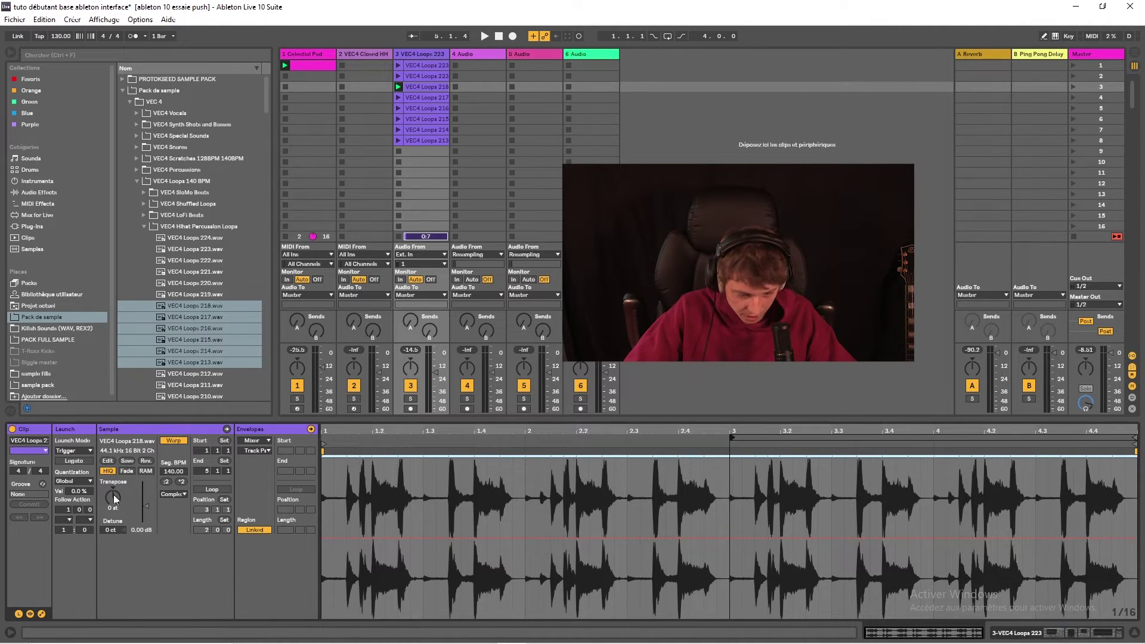
mouse_move(322, 444)
mouse_down()
mouse_move(752, 461)
mouse_move(316, 463)
mouse_up()
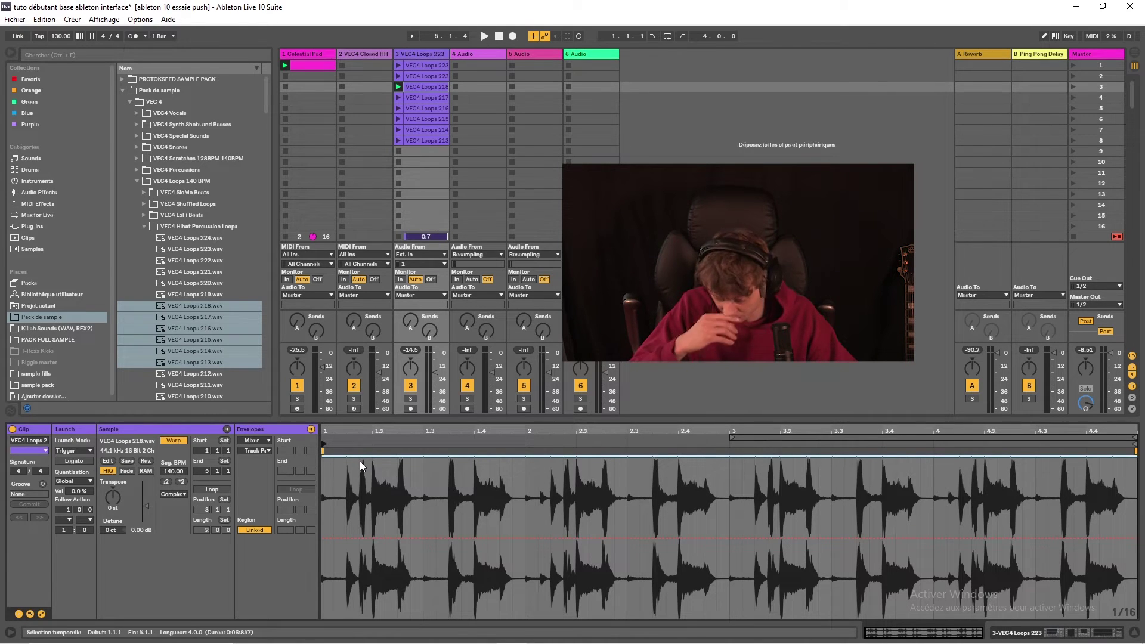
click(217, 488)
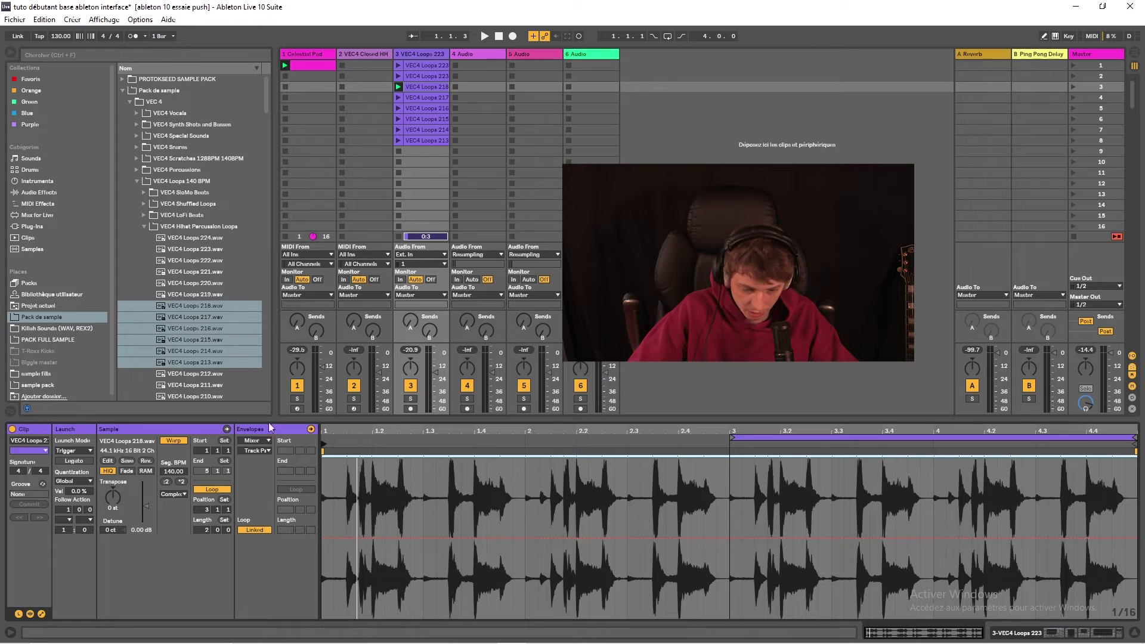
- Play the looped VEC4 Loops 218 clip and set the song tempo to 139 BPM
key(space)
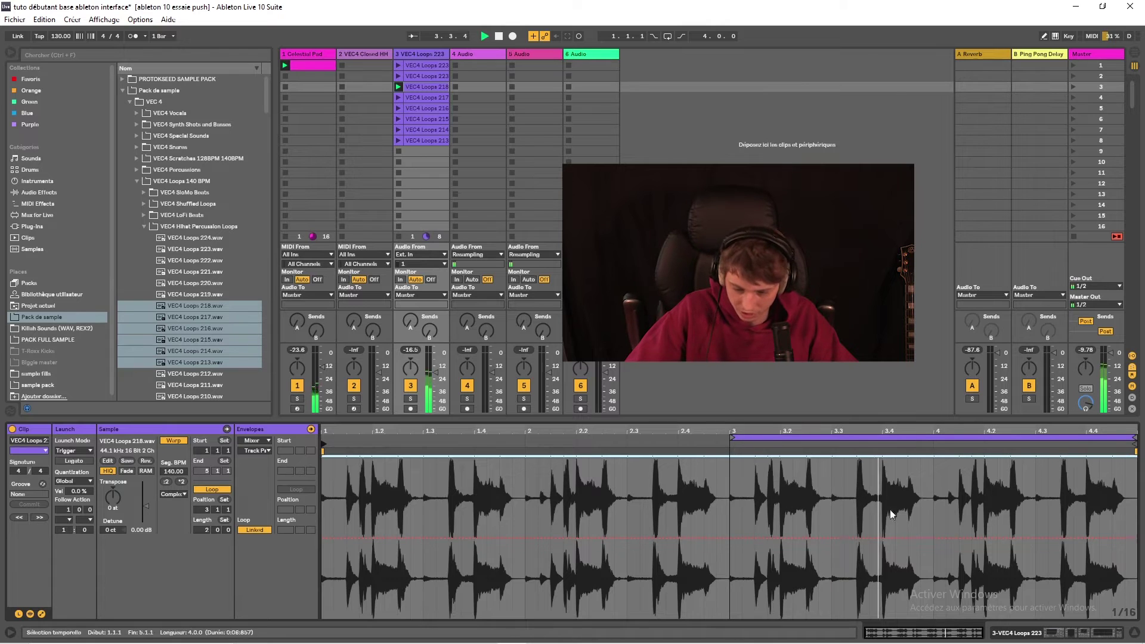
click(61, 36)
text(139)
key(Return)
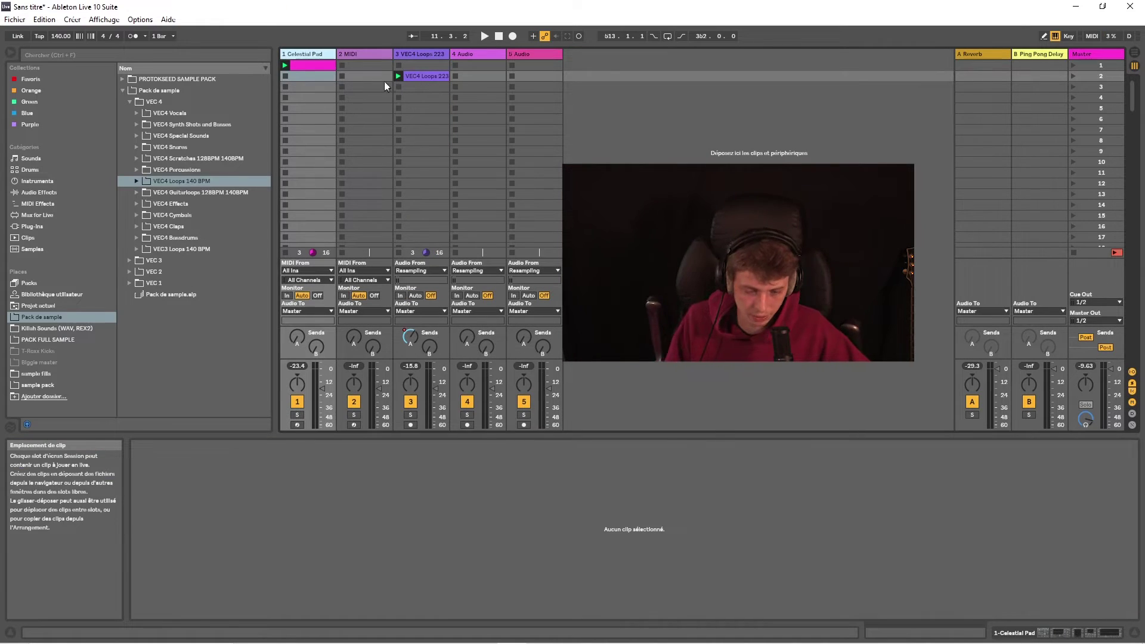
- Compare the Celestial Pad and VEC4 Loops 223 tracks in Session and Arrangement views, and play the session clips briefly from the Arrangement
key(Tab)
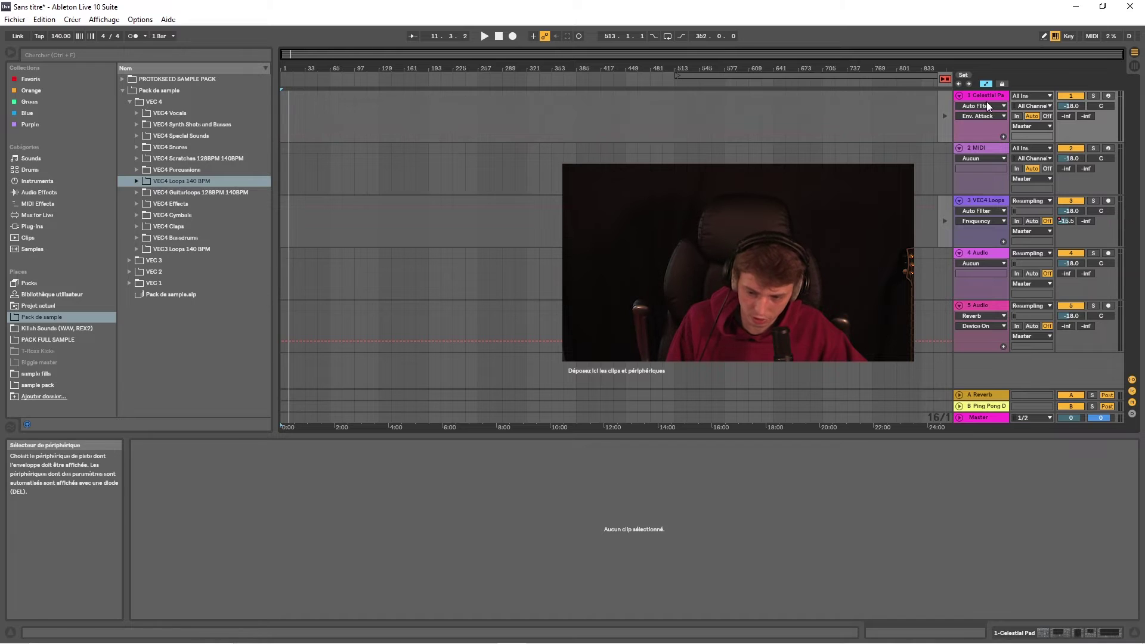
key(Tab)
click(314, 55)
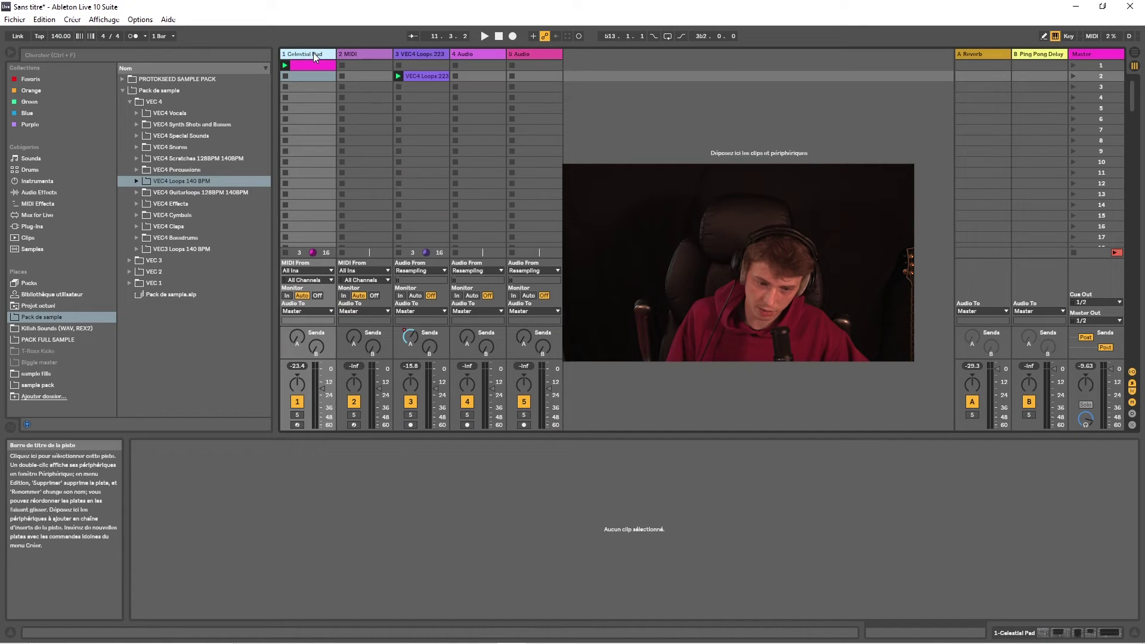
click(435, 52)
key(Tab)
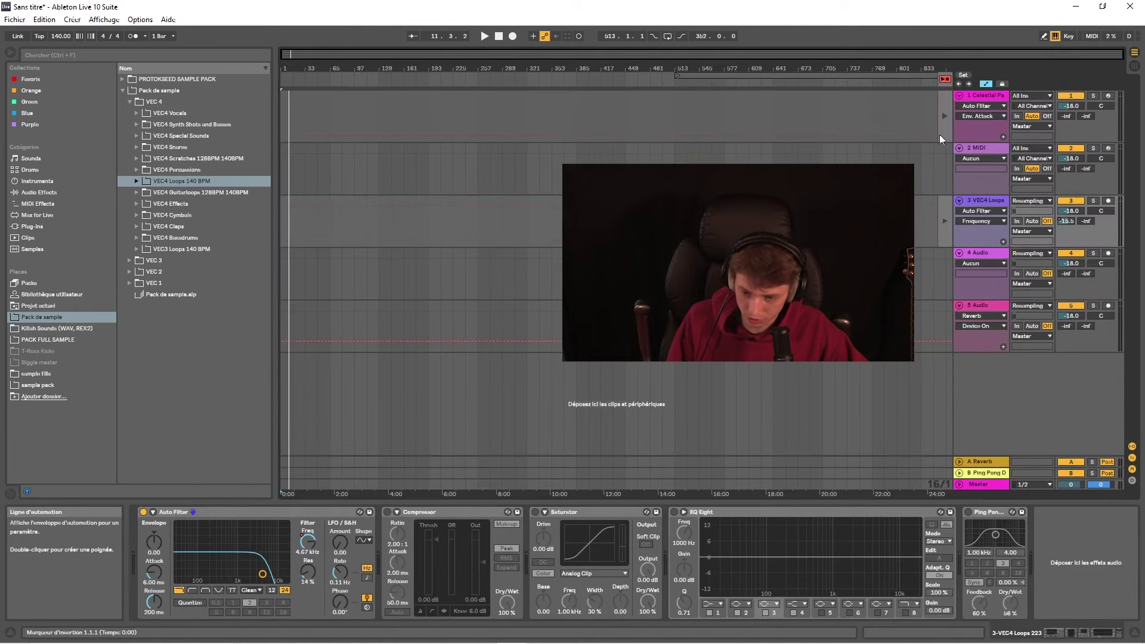
key(space)
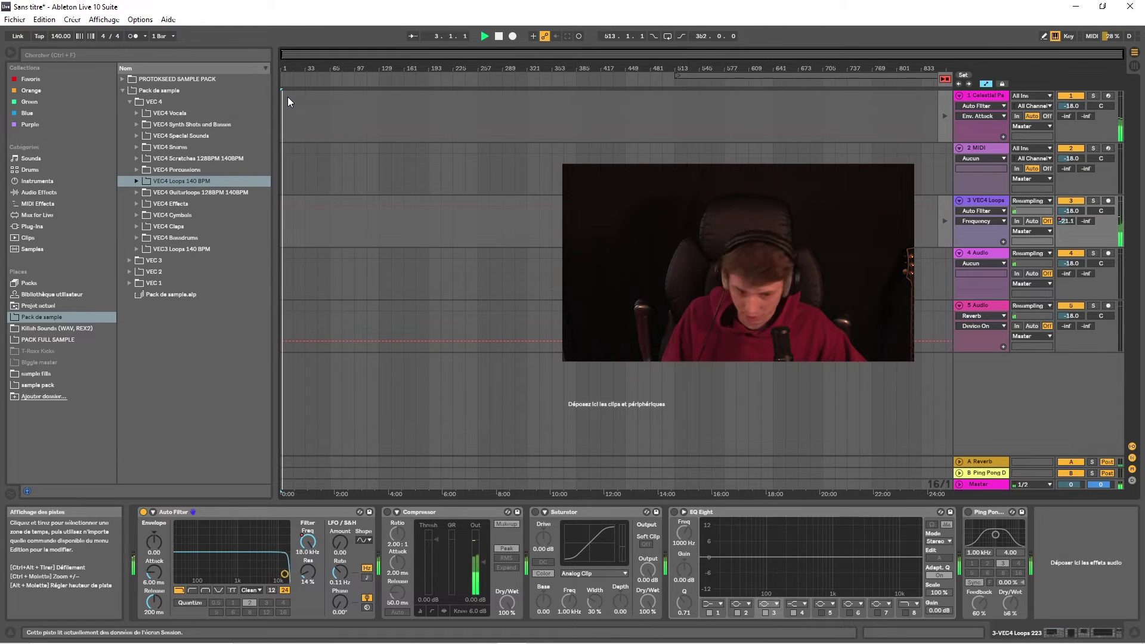
key(space)
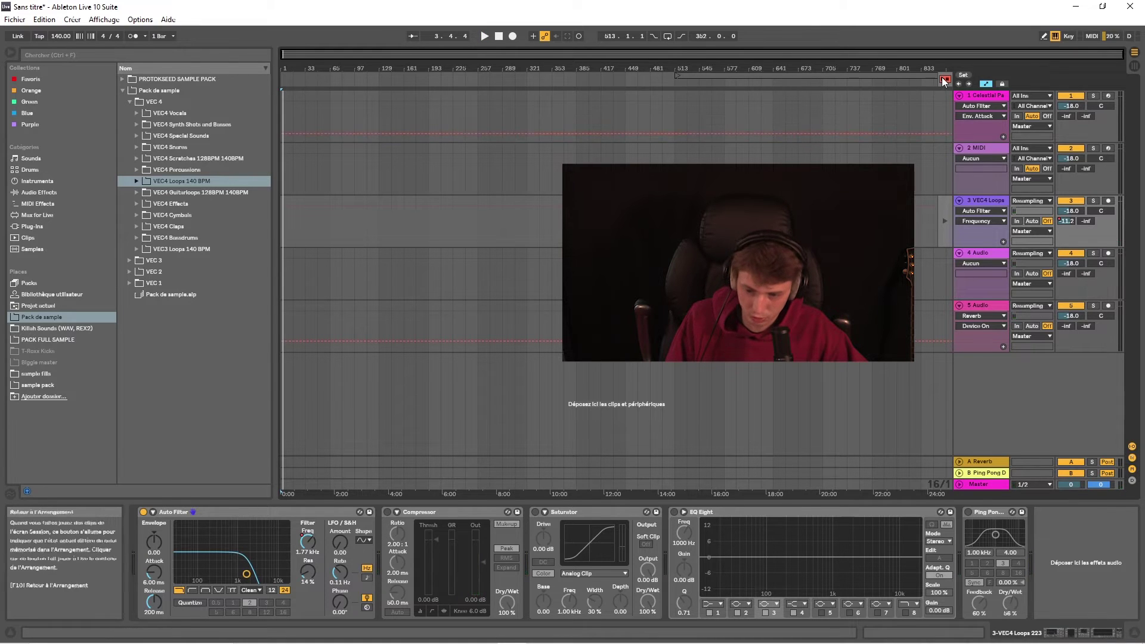
- Return all tracks to Arrangement playback and reset the transport to 1.1.1 in Session view
click(945, 79)
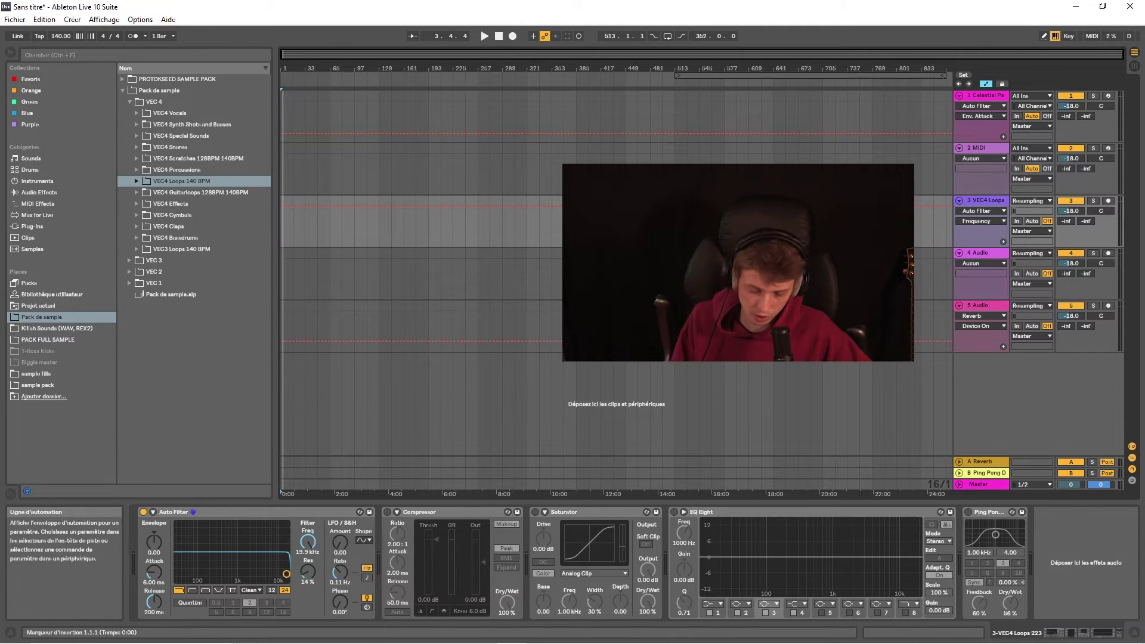
key(Tab)
click(498, 36)
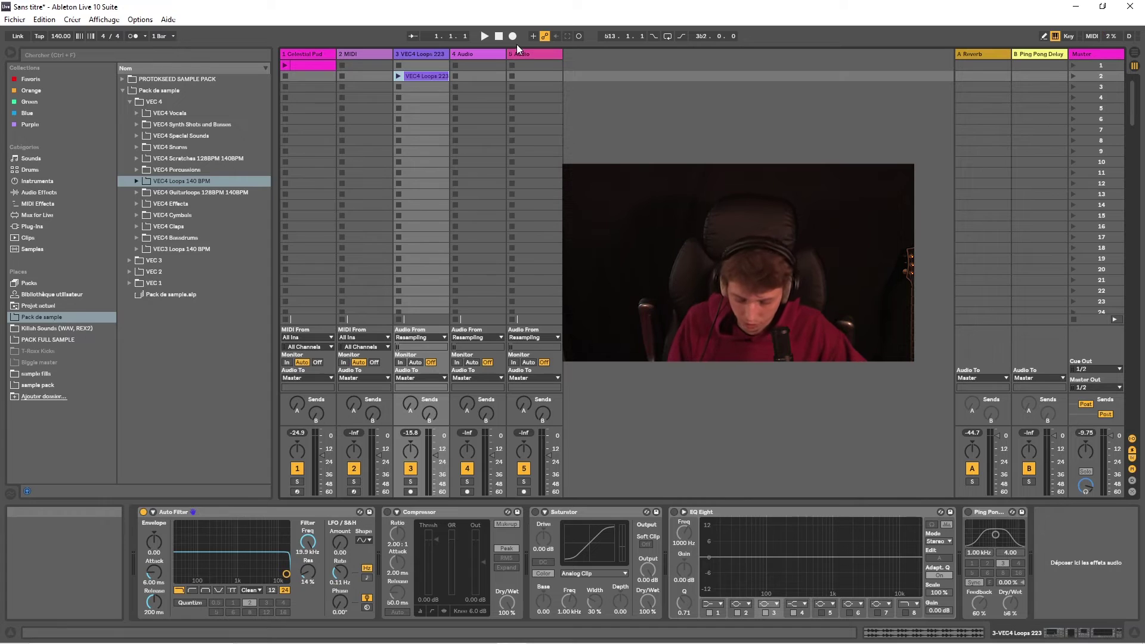
- Record the Celestial Pad clip's Session playback into the arrangement for about four bars, then stop
click(512, 36)
key(Tab)
key(Tab)
click(309, 67)
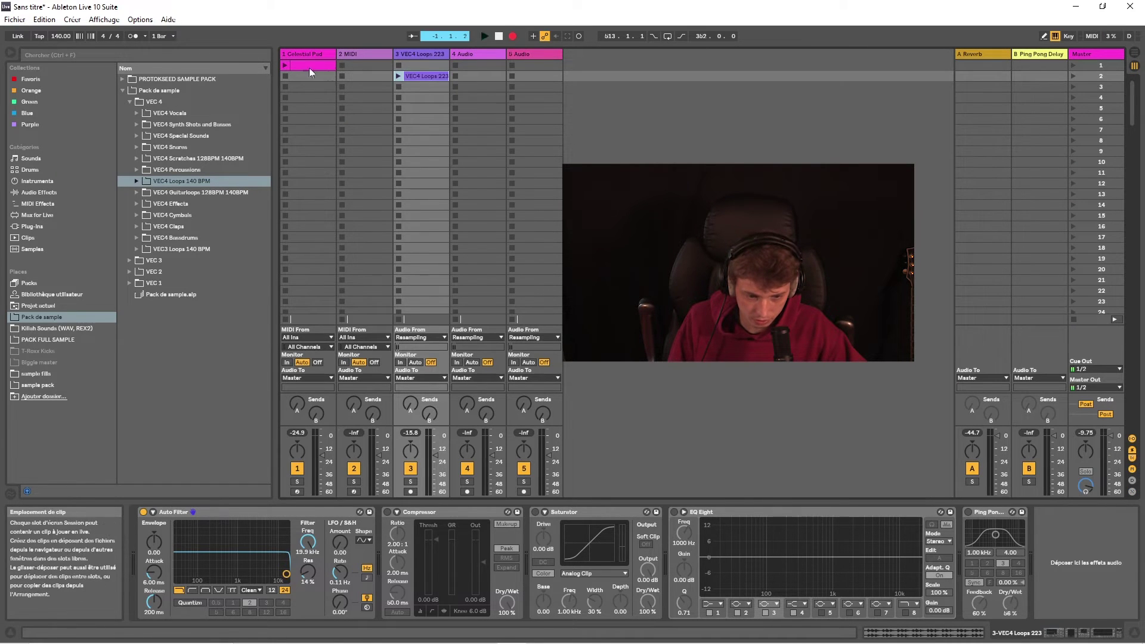
key(Tab)
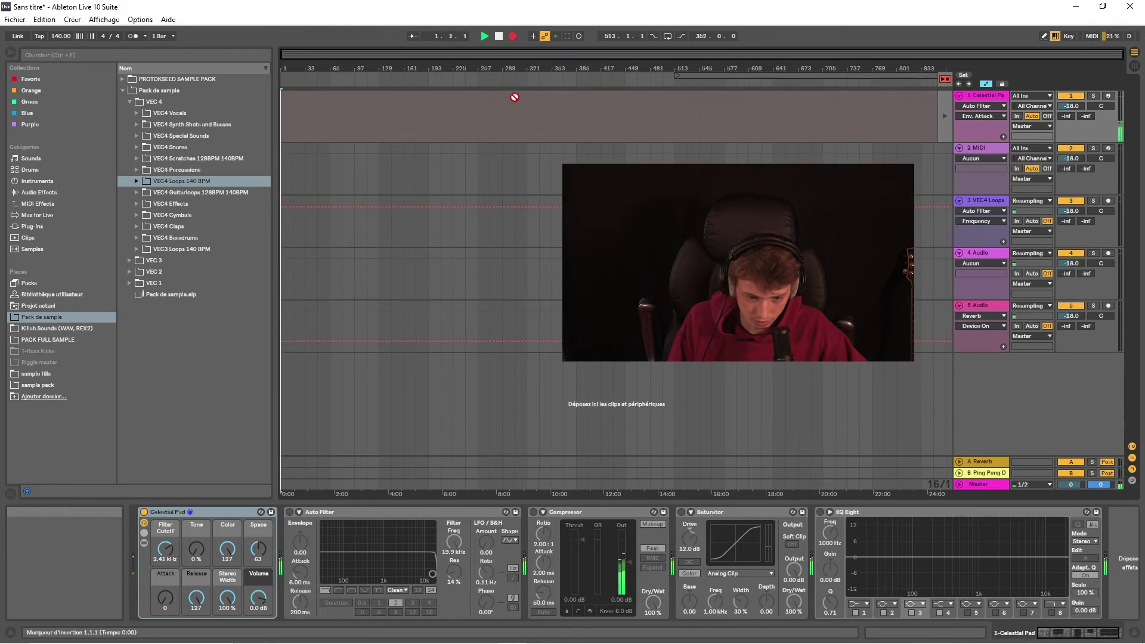
scroll(288, 105, up, 5)
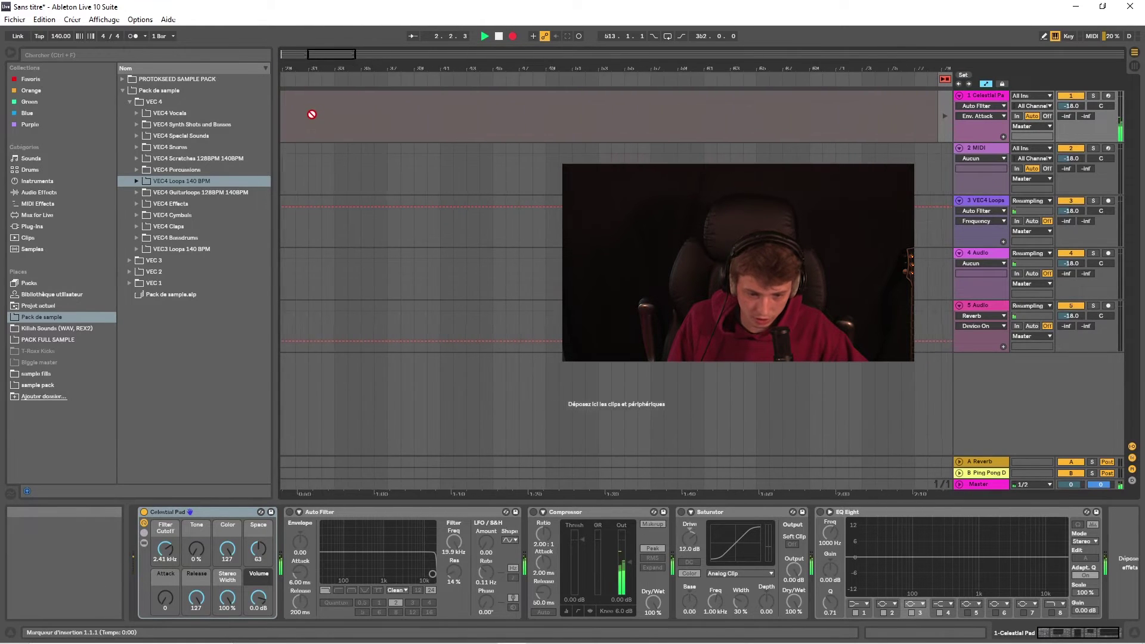
scroll(311, 114, up, 5)
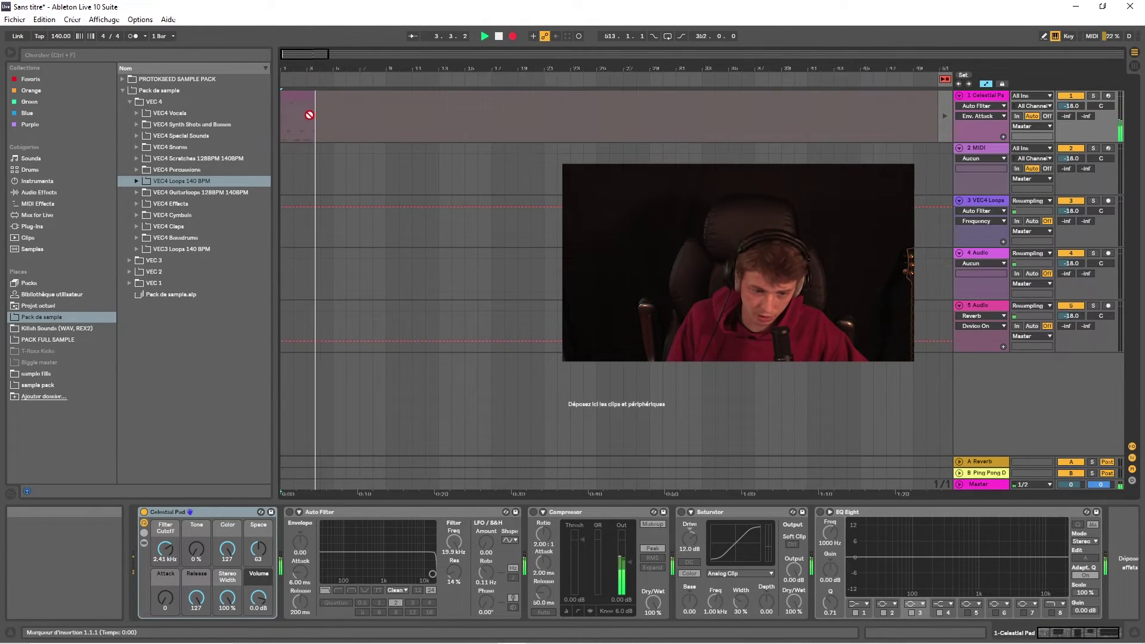
scroll(322, 120, down, 8)
key(space)
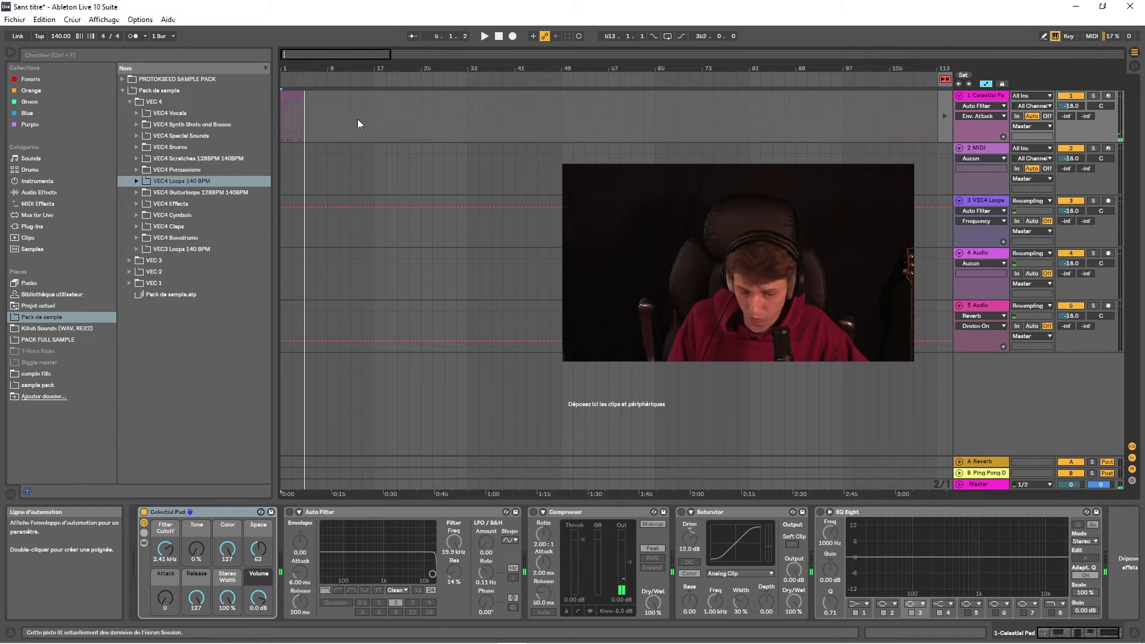
- Copy the VEC4 Loops 223 and Celestial Pad clips from Session view to the start of their tracks in the arrangement
key(Tab)
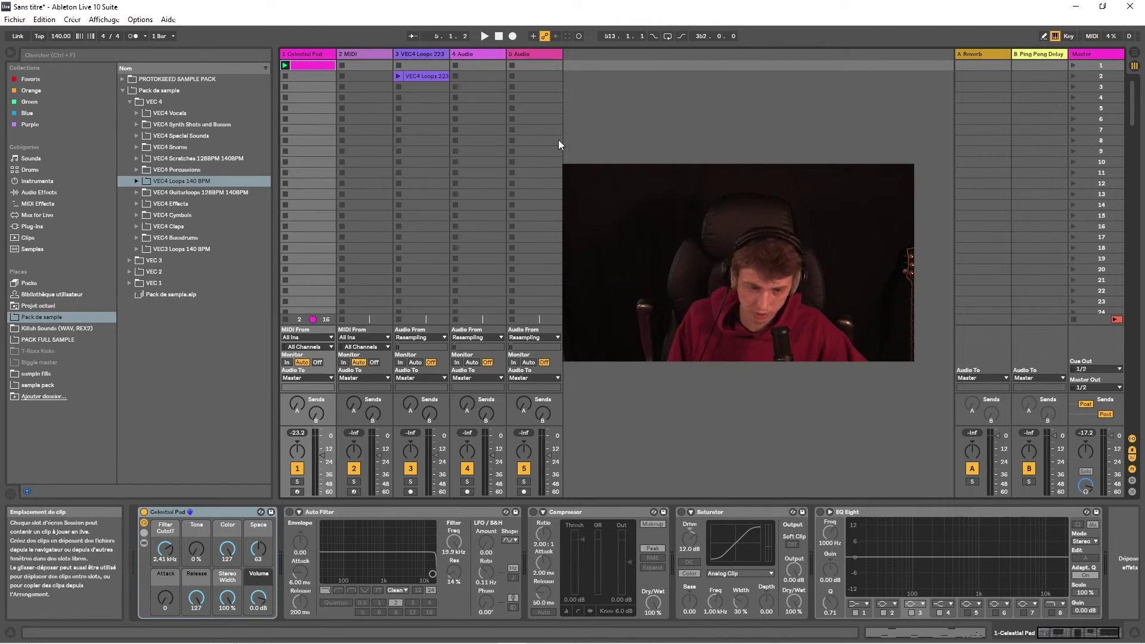
key(Tab)
drag(424, 75, 292, 226)
key(Tab)
drag(321, 69, 284, 112)
key(Tab)
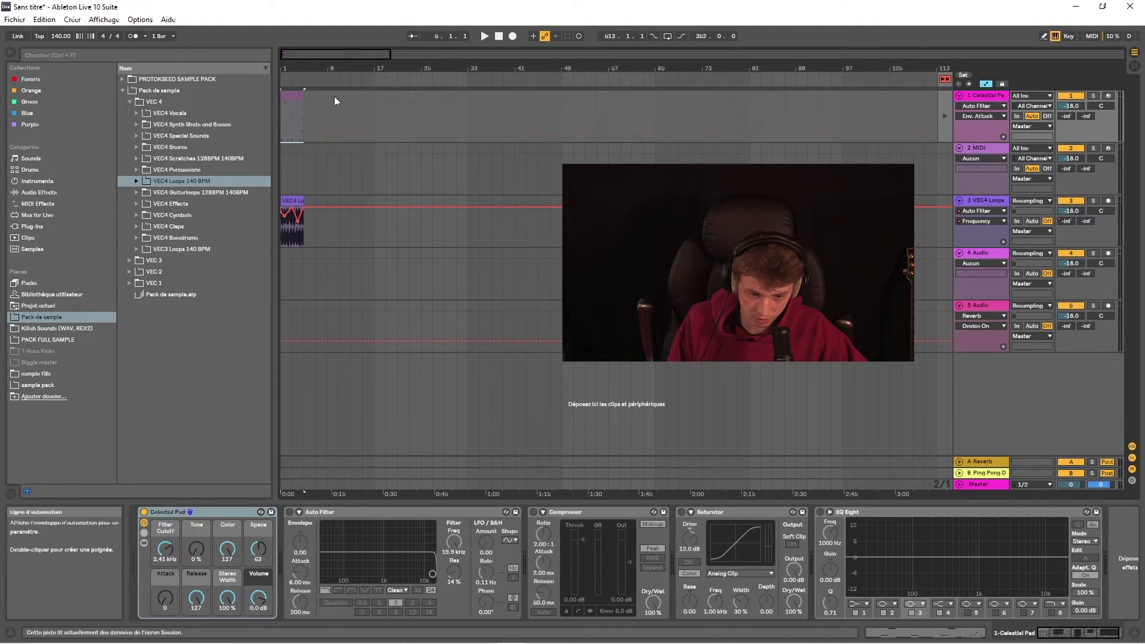
- Enable the arrangement loop and set it around the two clips, from 1.1.1 with a length of 4.0.0
key(Tab)
key(Tab)
ctrl+scroll(327, 203, up, 5)
ctrl+scroll(327, 162, down, 3)
ctrl+scroll(319, 163, up, 10)
ctrl+scroll(346, 180, down, 10)
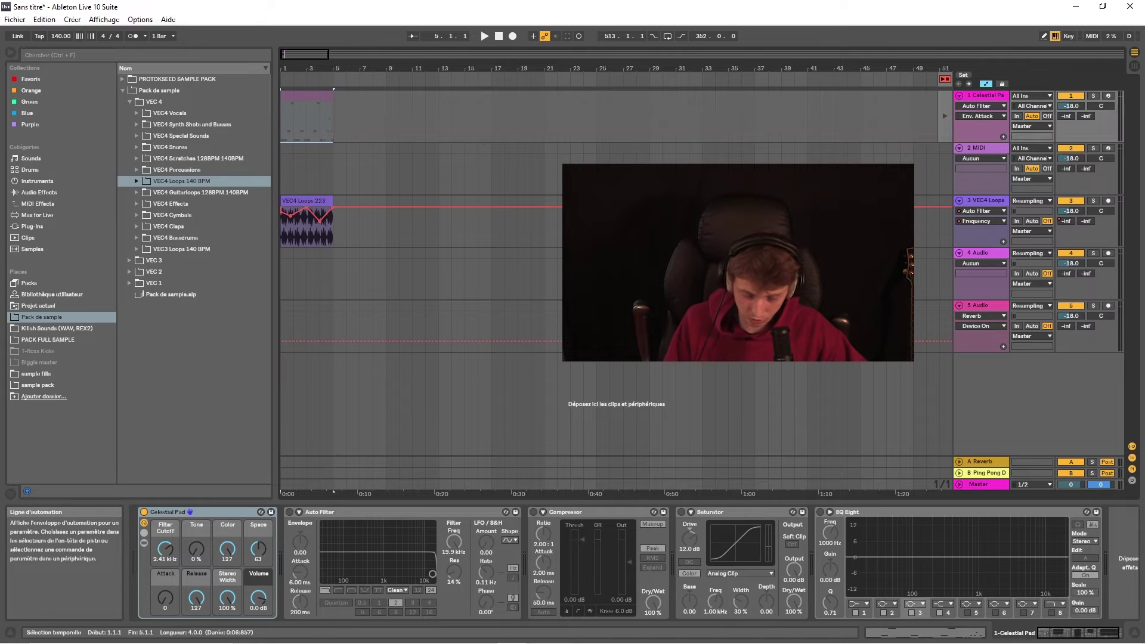
ctrl+scroll(538, 48, up, 3)
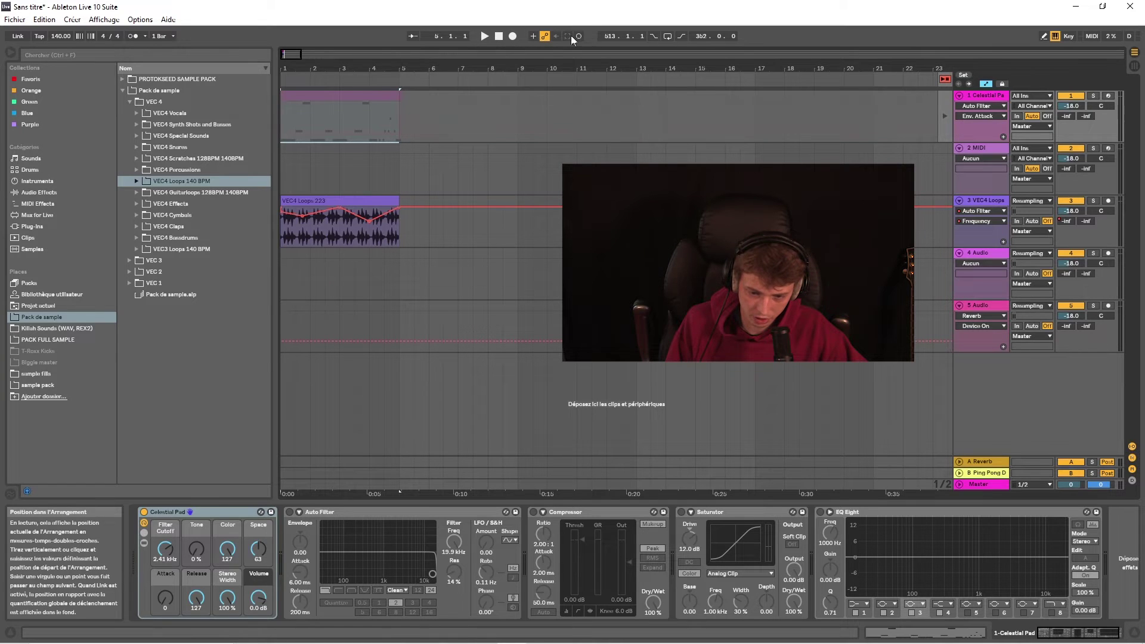
click(668, 37)
ctrl+scroll(599, 124, down, 10)
drag(710, 74, 698, 74)
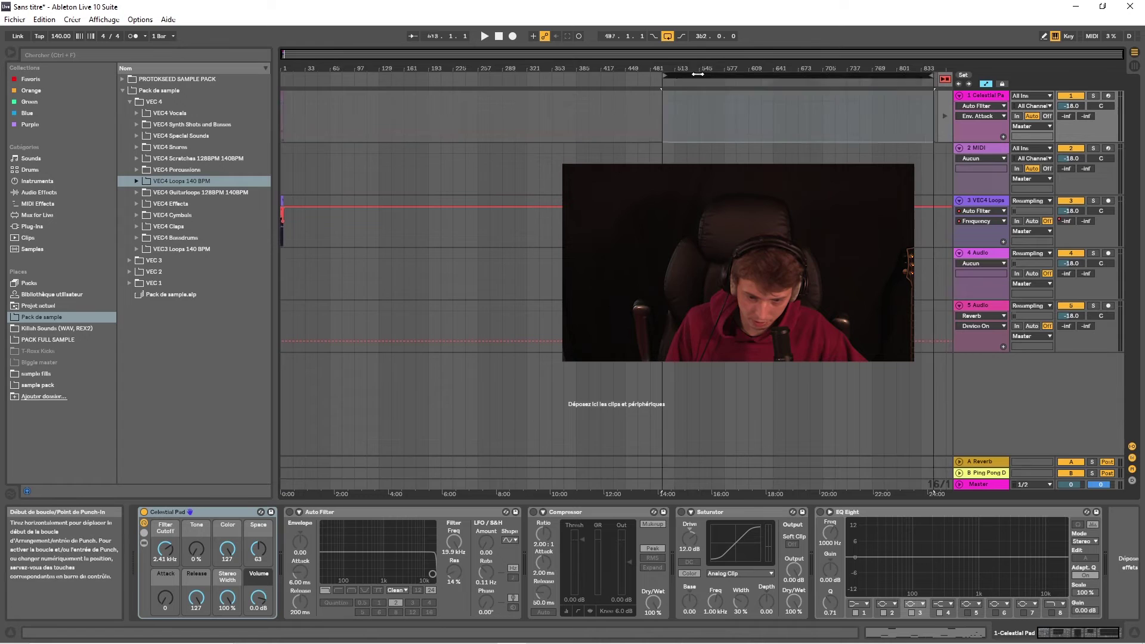
key(ctrl+z)
- Play the loop and record a downward Filter Cutoff sweep of the Celestial Pad as arrangement automation
key(space)
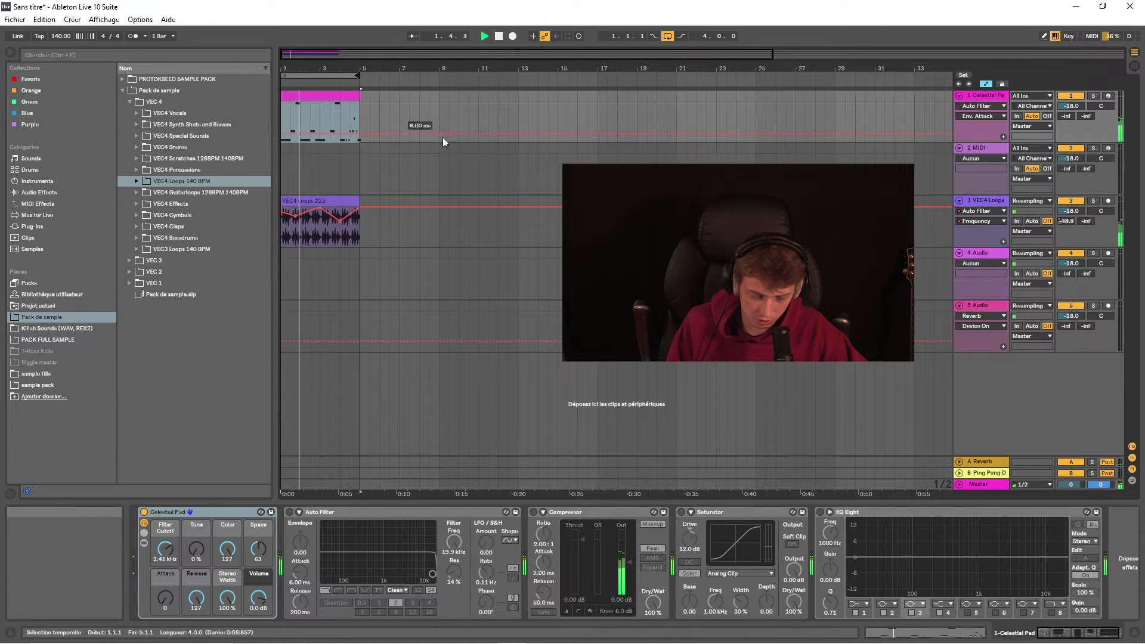
key(F9)
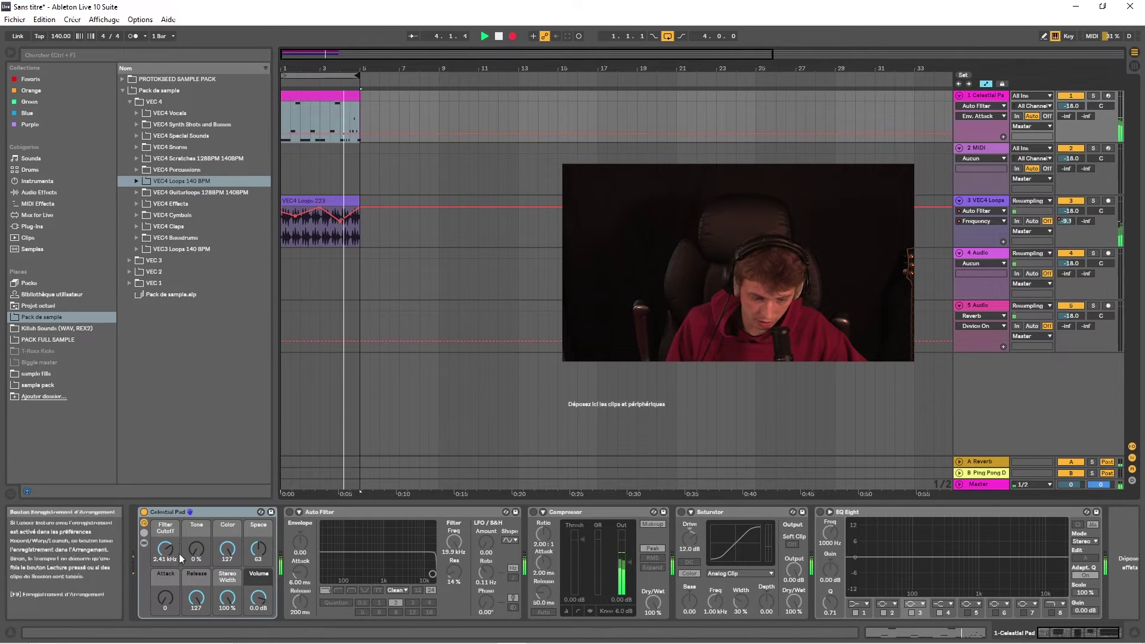
drag(178, 553, 179, 590)
key(space)
- Disarm automation and run another arrangement recording while raising the Celestial Pad's Filter Cutoff to 5.49 kHz
click(545, 36)
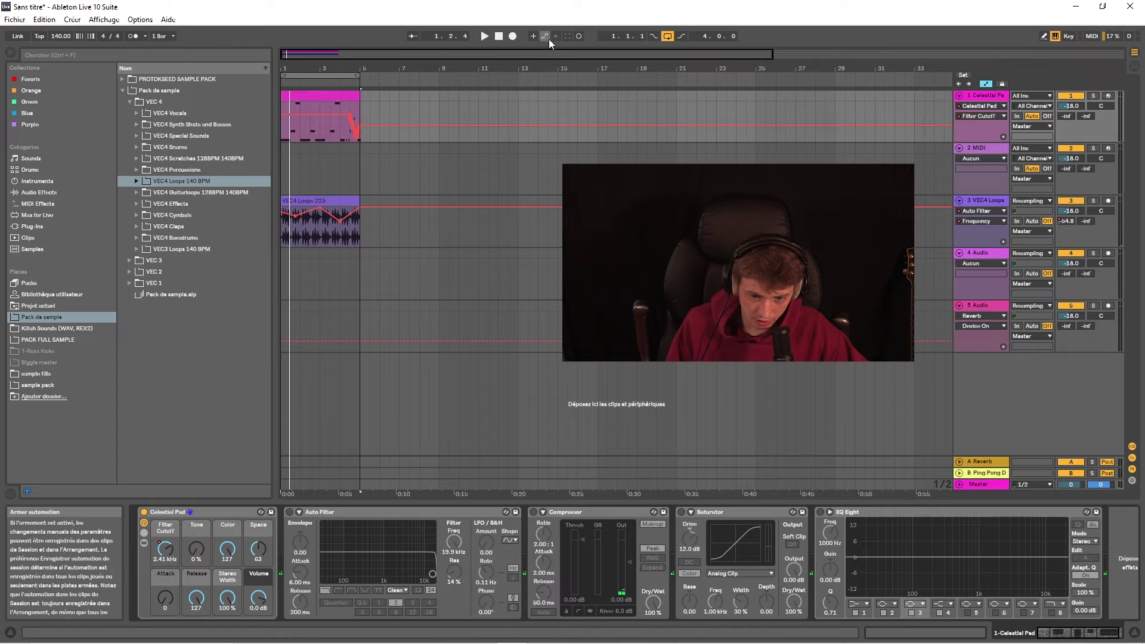
click(514, 36)
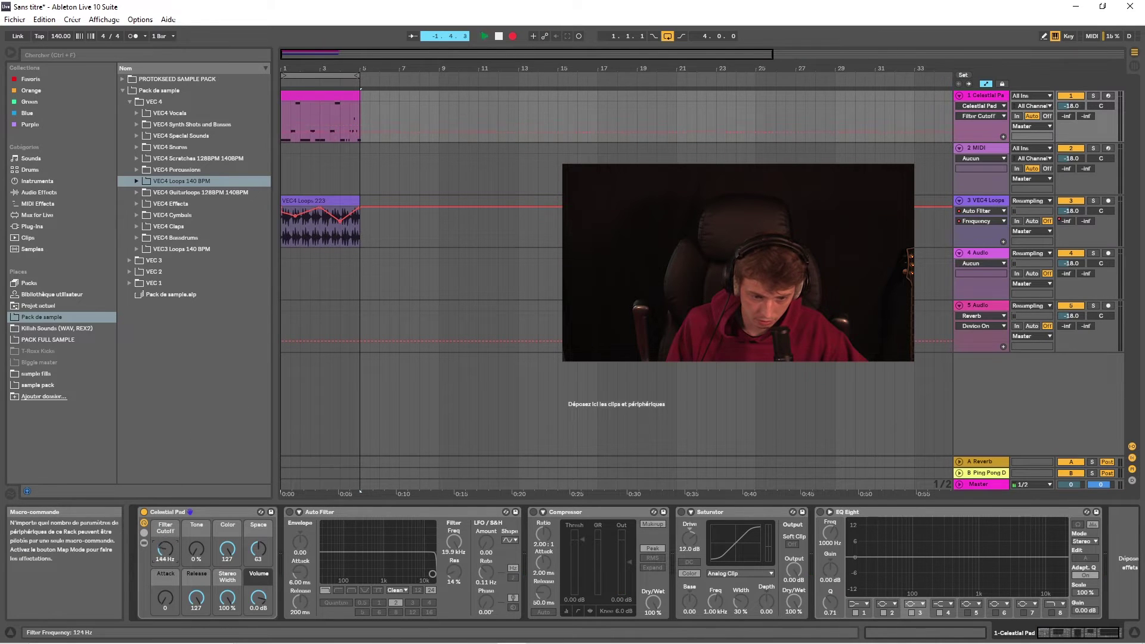
drag(165, 549, 165, 524)
key(space)
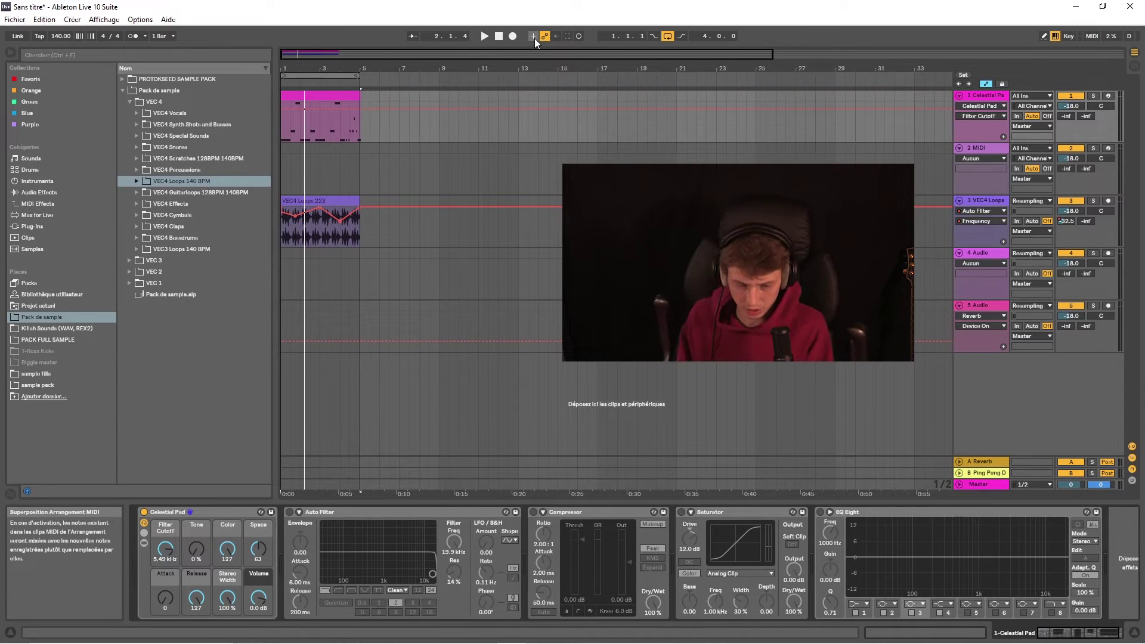
- Enable MIDI arrangement overdub, arm the Celestial Pad track and record over its existing clip
click(534, 37)
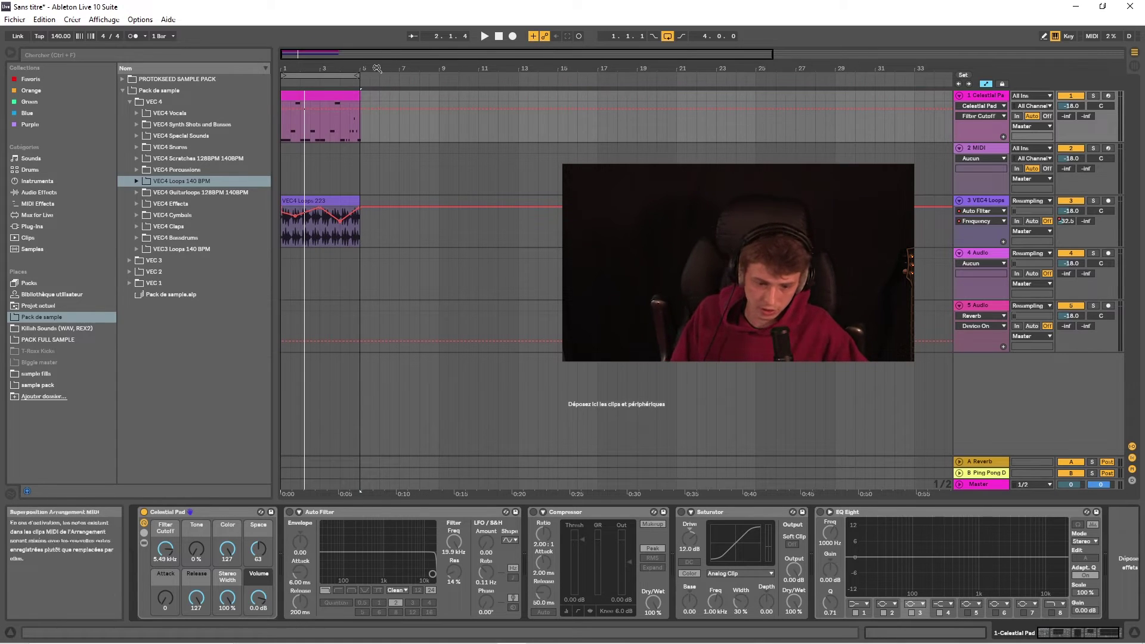
click(1110, 95)
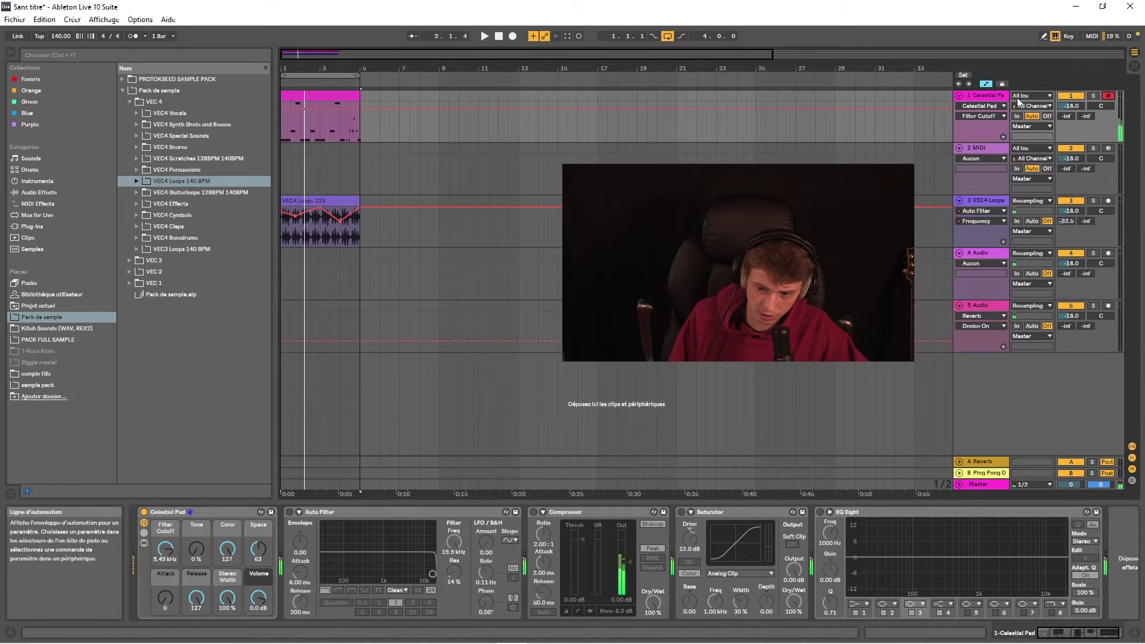
click(1054, 36)
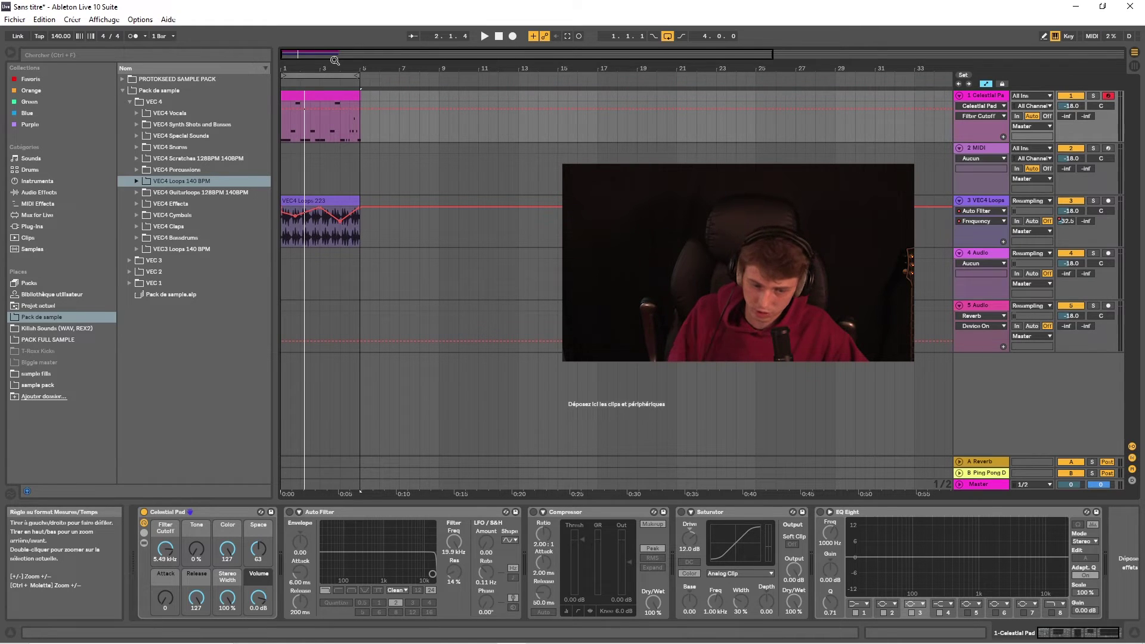
click(512, 36)
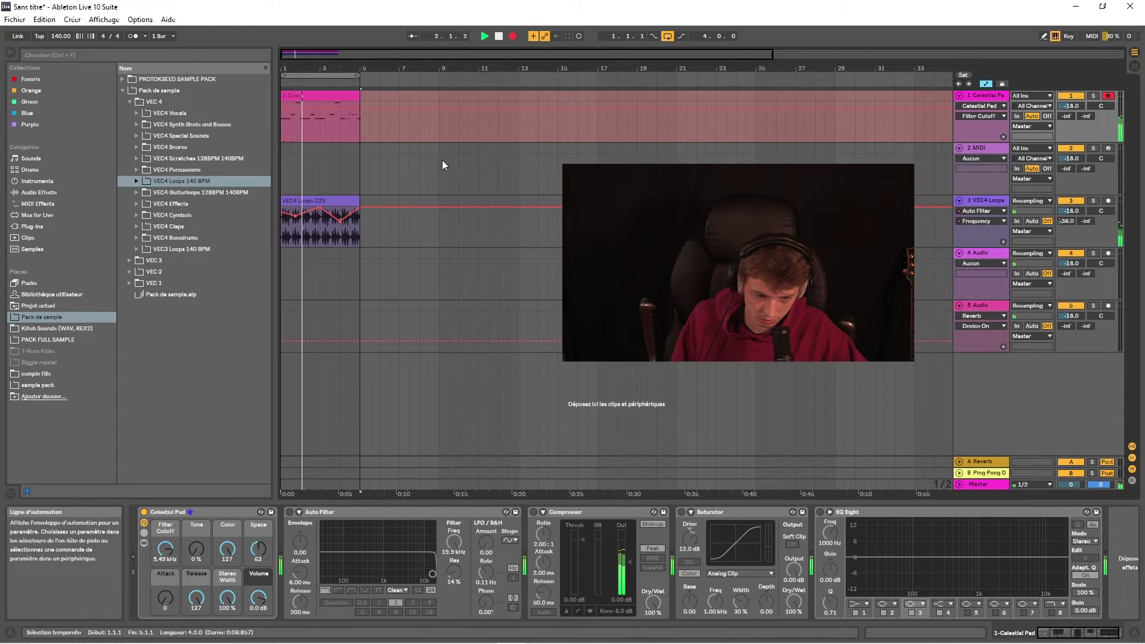
key(space)
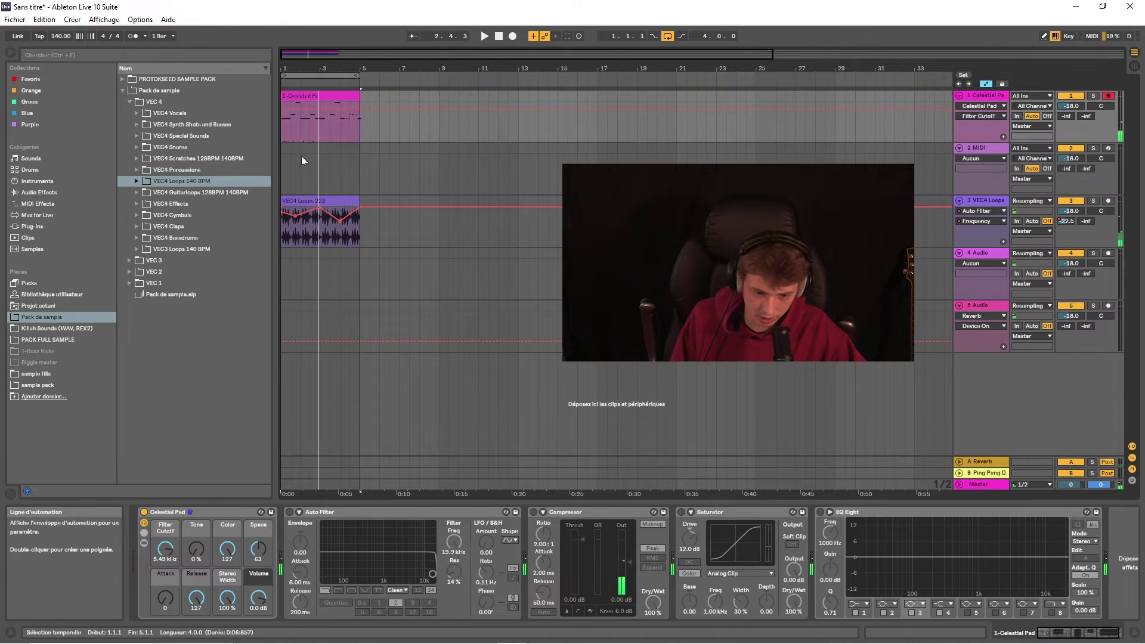
- Turn off MIDI arrangement overdub and record over the Celestial Pad clip from the loop start
click(533, 36)
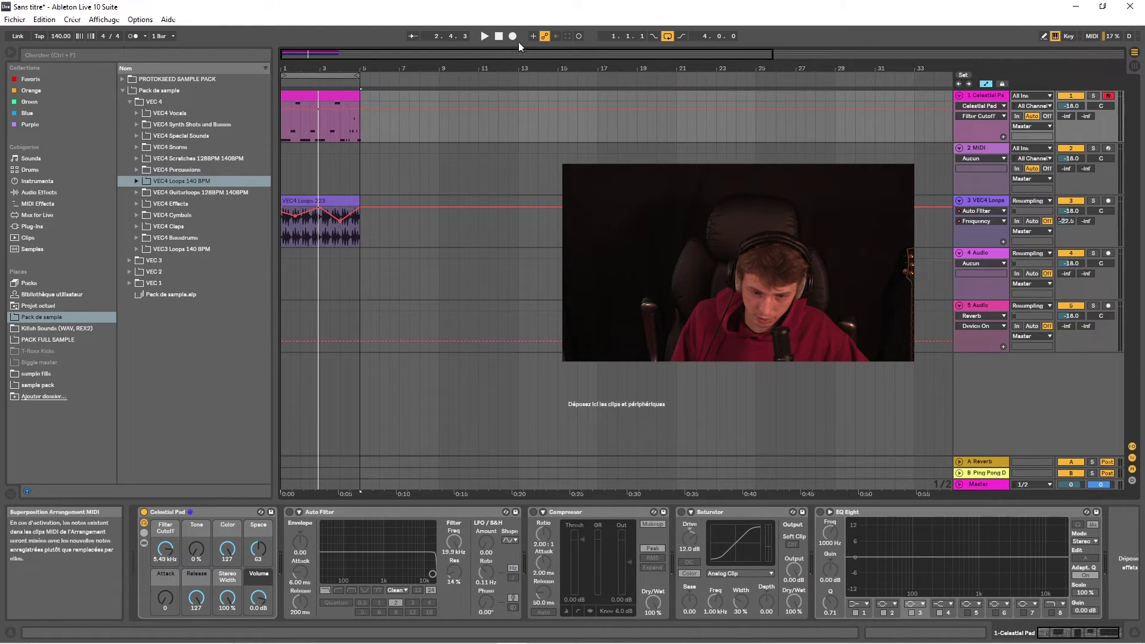
key(F9)
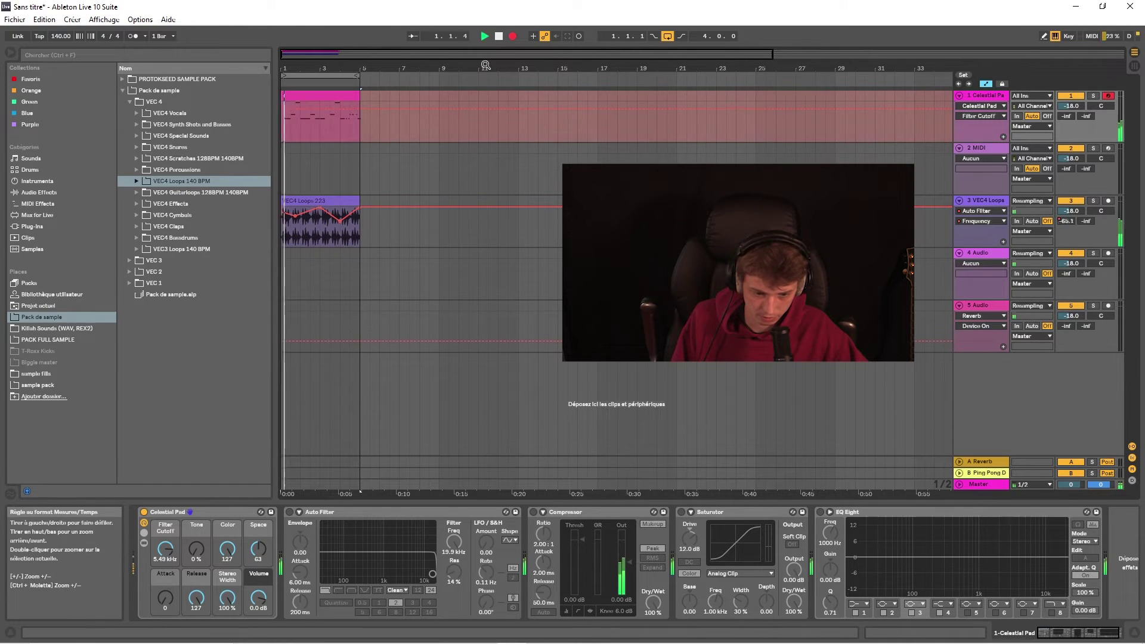
key(space)
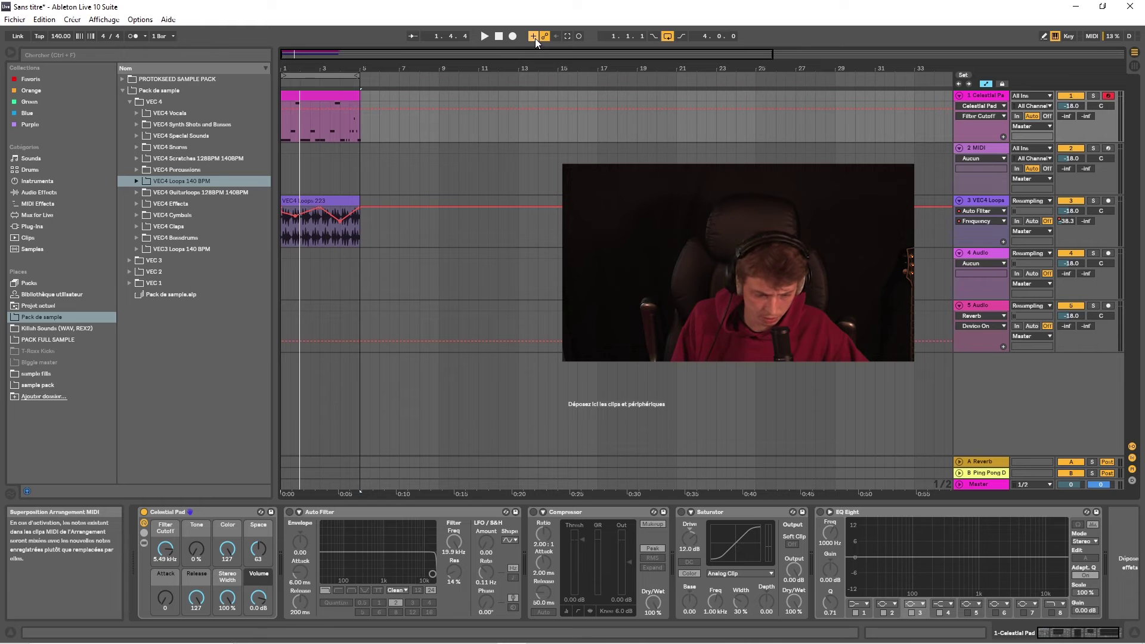
- Capture the just-played MIDI notes as a clip at bar 15 of the Celestial Pad track and play it back
click(285, 135)
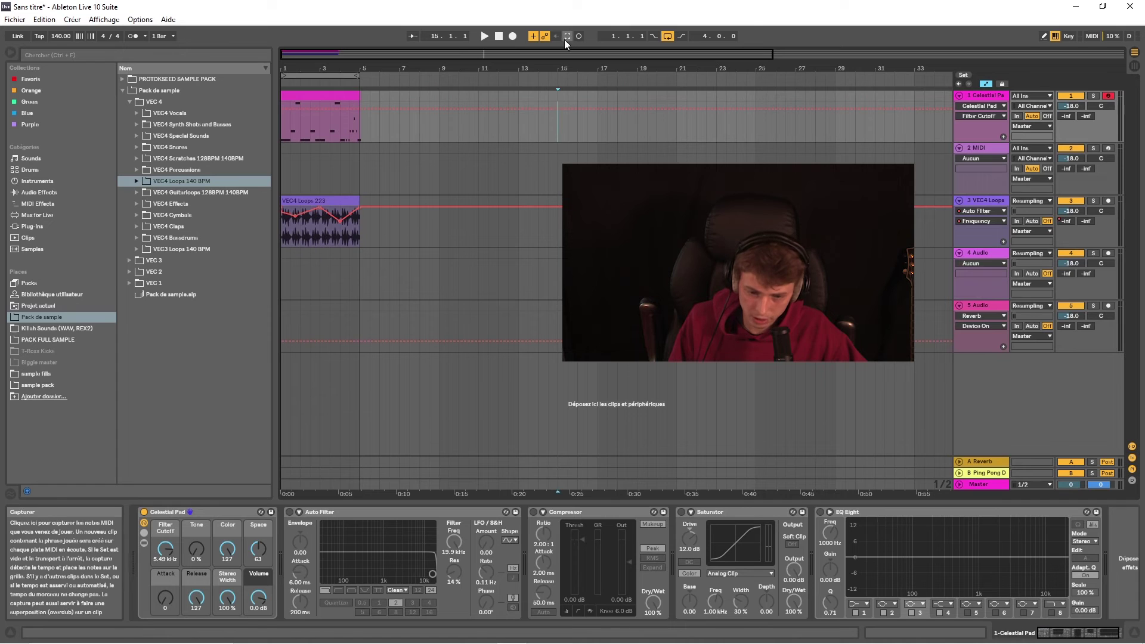
click(557, 94)
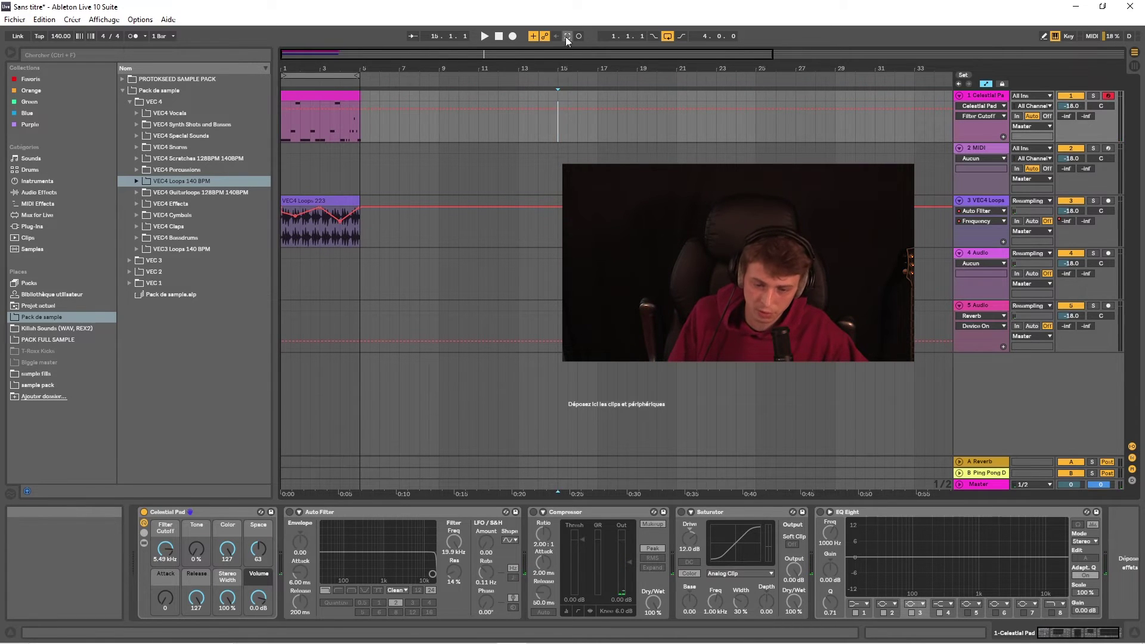
click(567, 37)
key(z)
click(577, 105)
key(space)
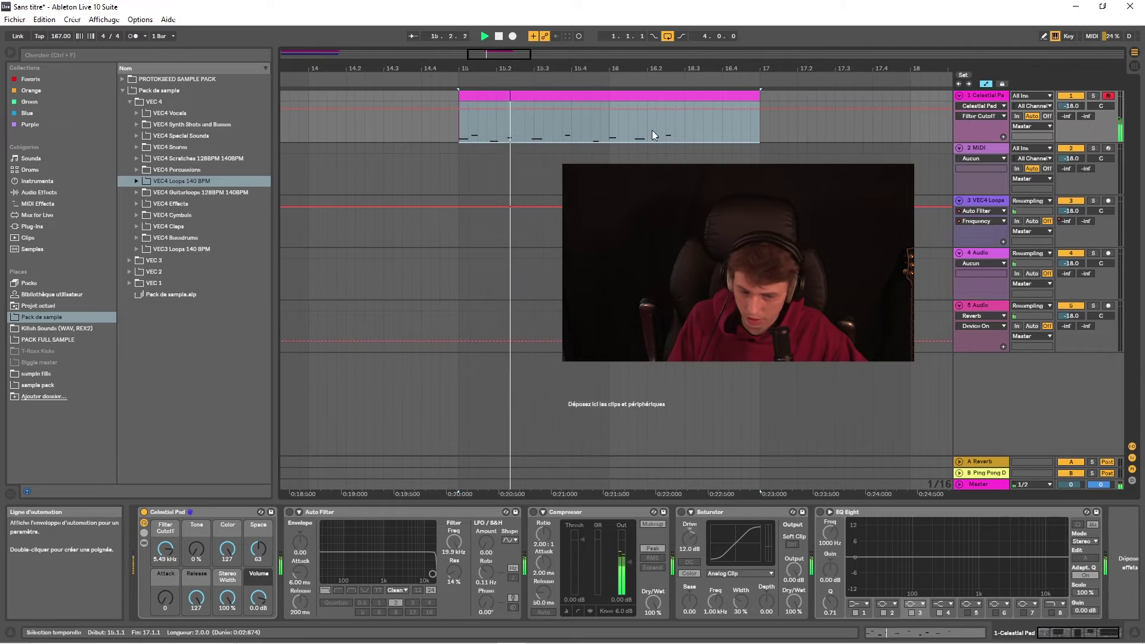
key(space)
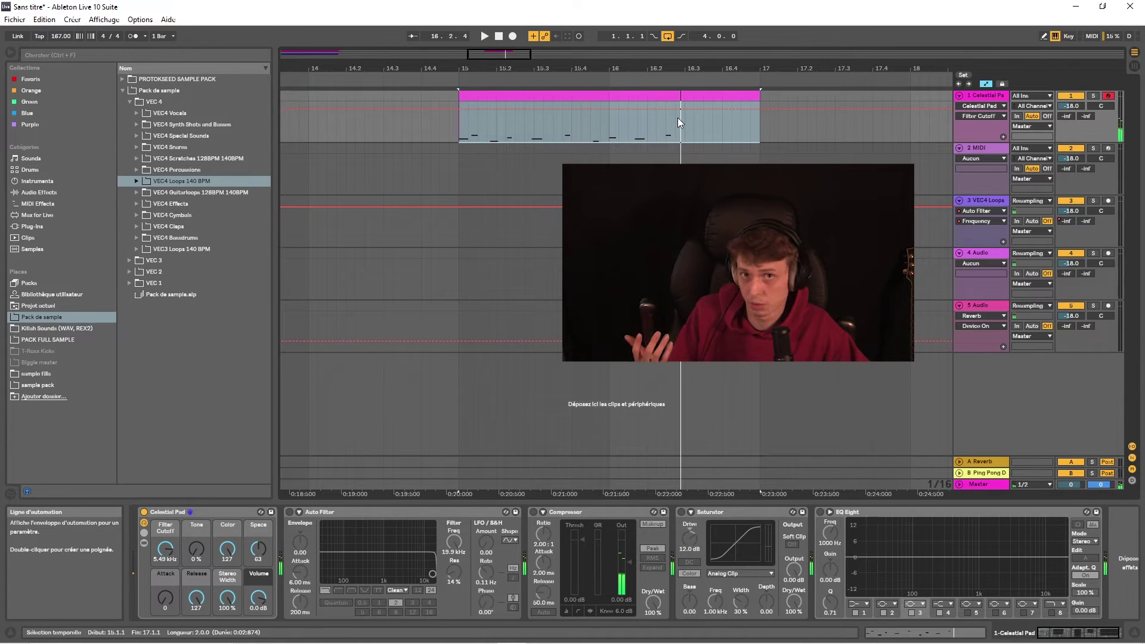
- Delete the captured clip at bar 15 from the Celestial Pad track
key(x)
key(minus)
click(485, 103)
click(485, 103)
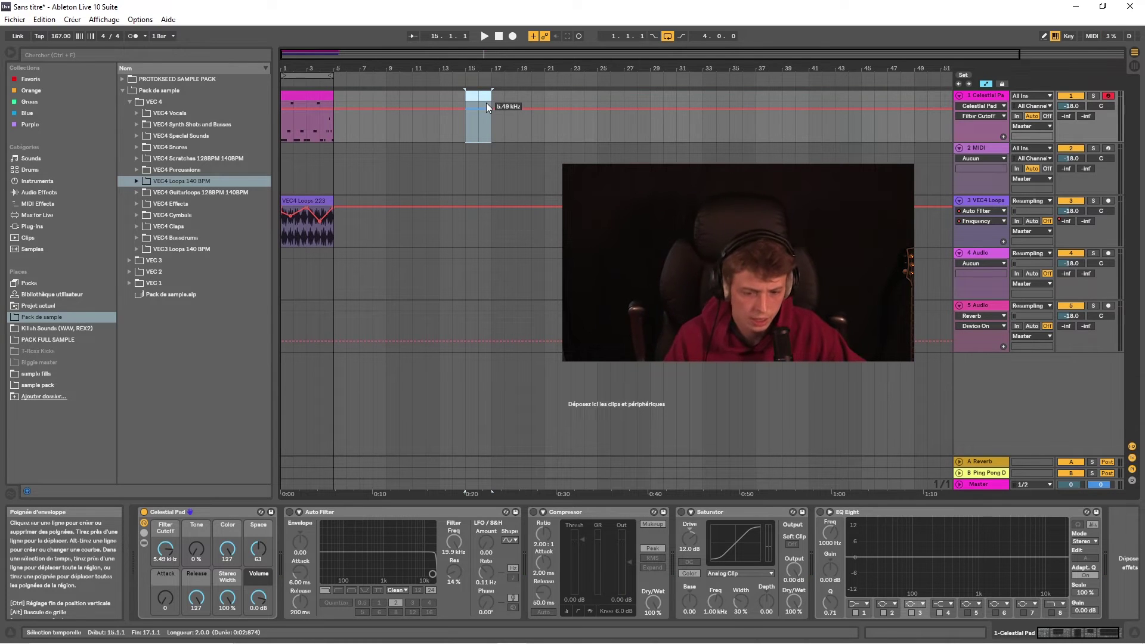
- Return the arrangement position to 1.1.1, then switch arrangement recording on and off again
click(482, 37)
double_click(497, 37)
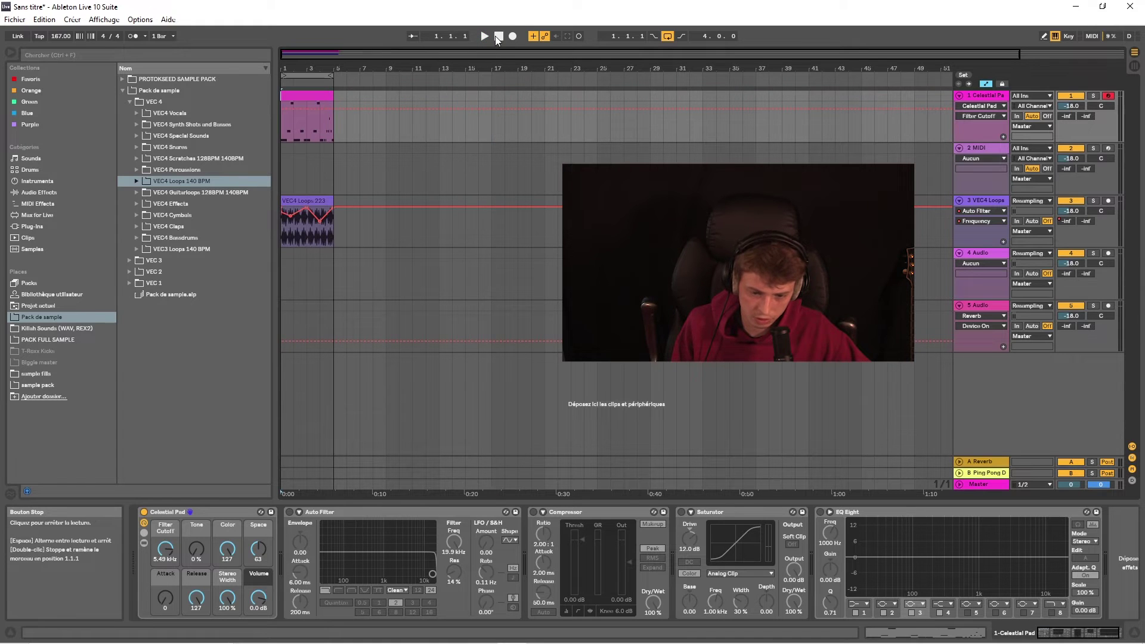
click(512, 36)
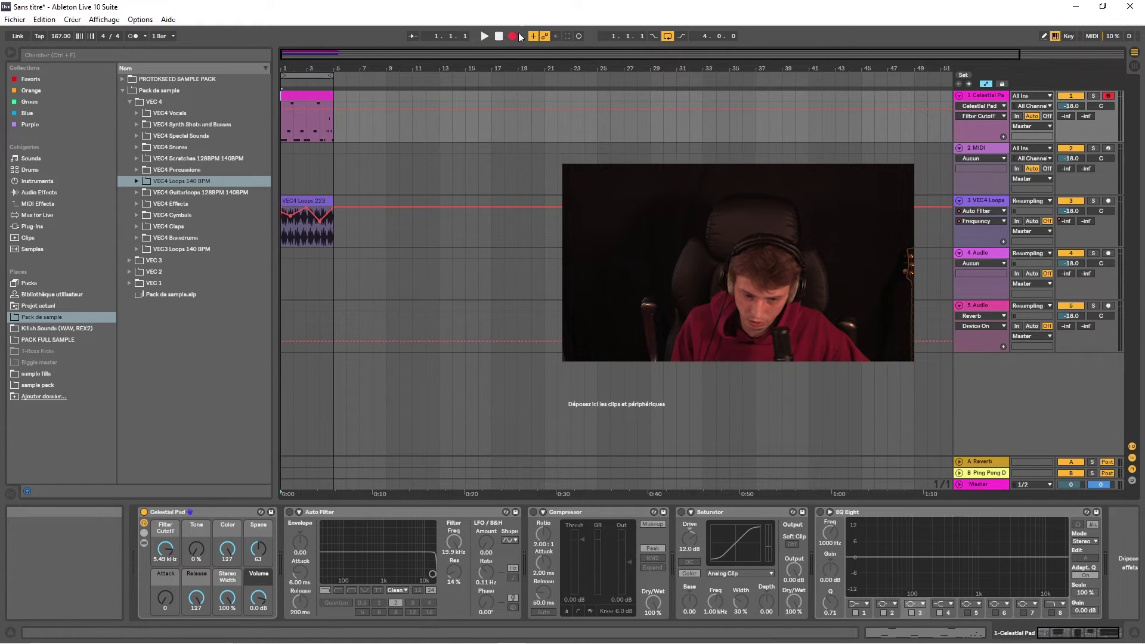
click(512, 35)
- In Session view, disarm the Celestial Pad track and arm the 2 MIDI track, leaving Celestial Pad selected
key(Tab)
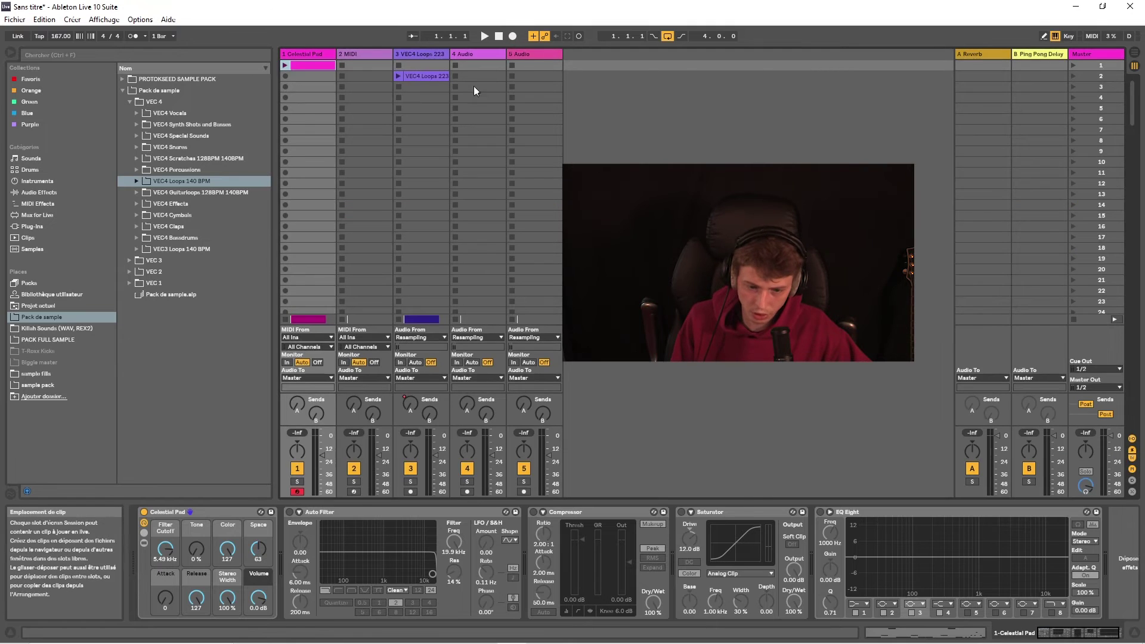
click(297, 490)
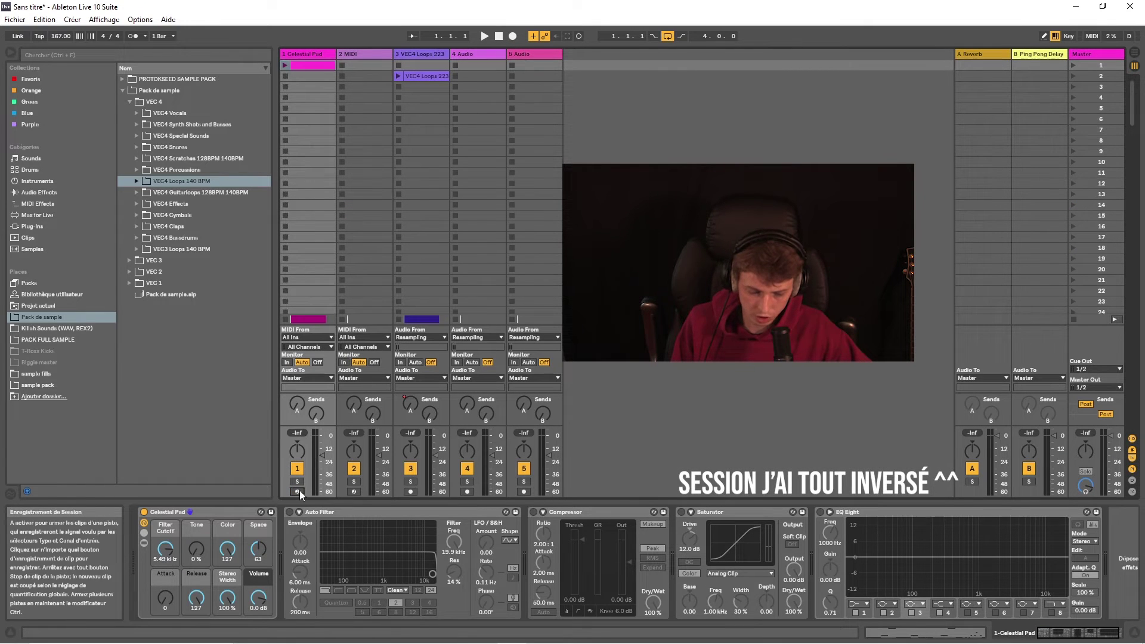
click(297, 491)
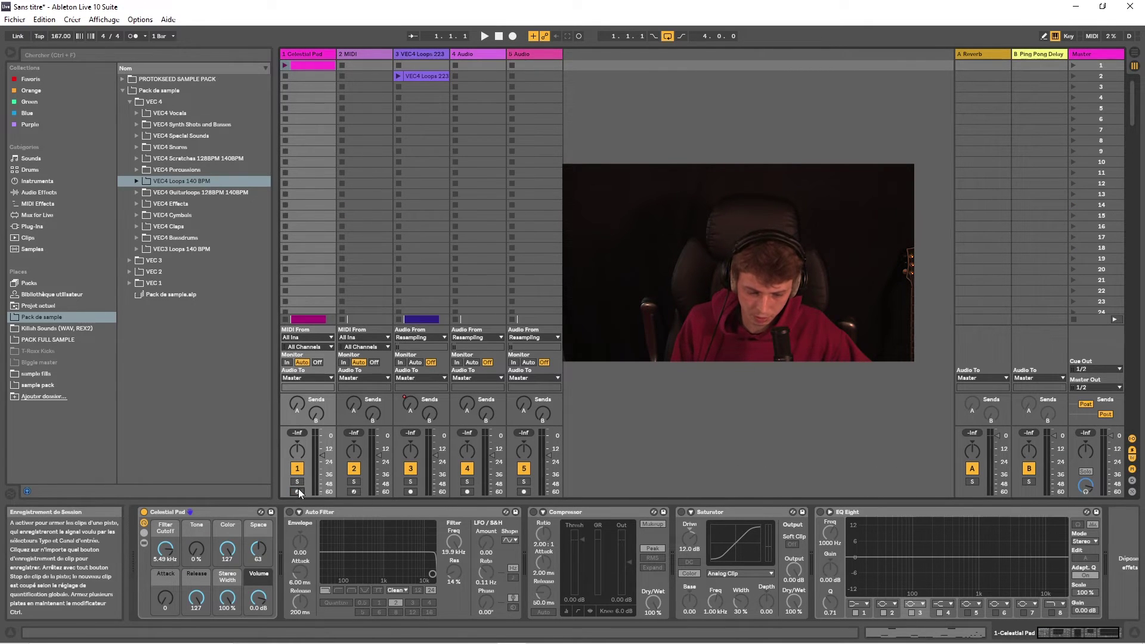
key(Right)
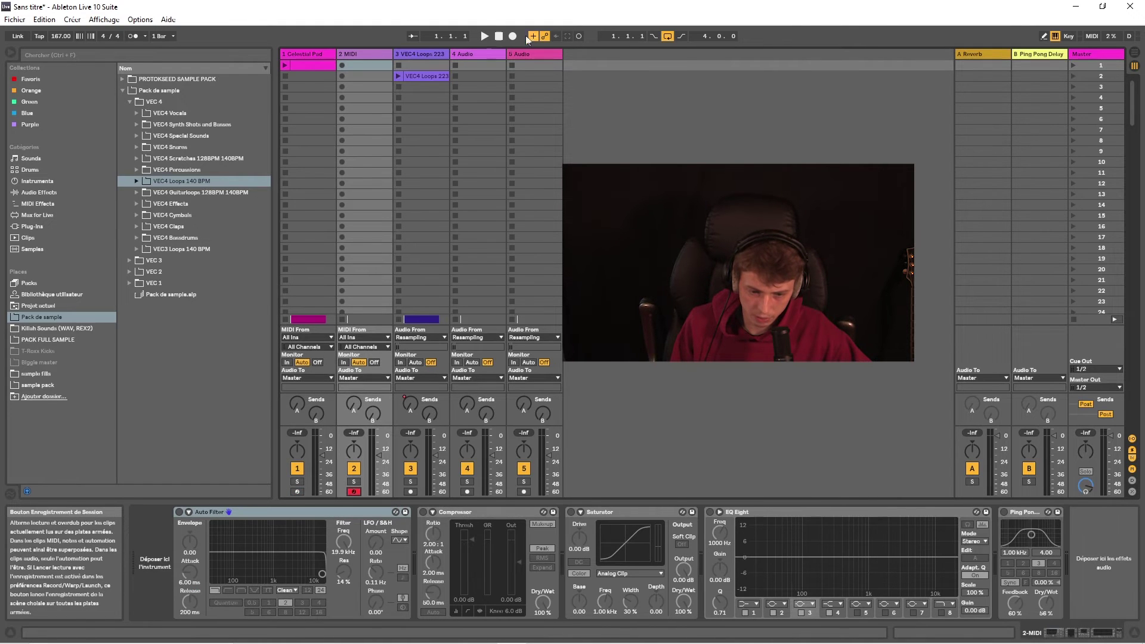
click(302, 66)
click(304, 53)
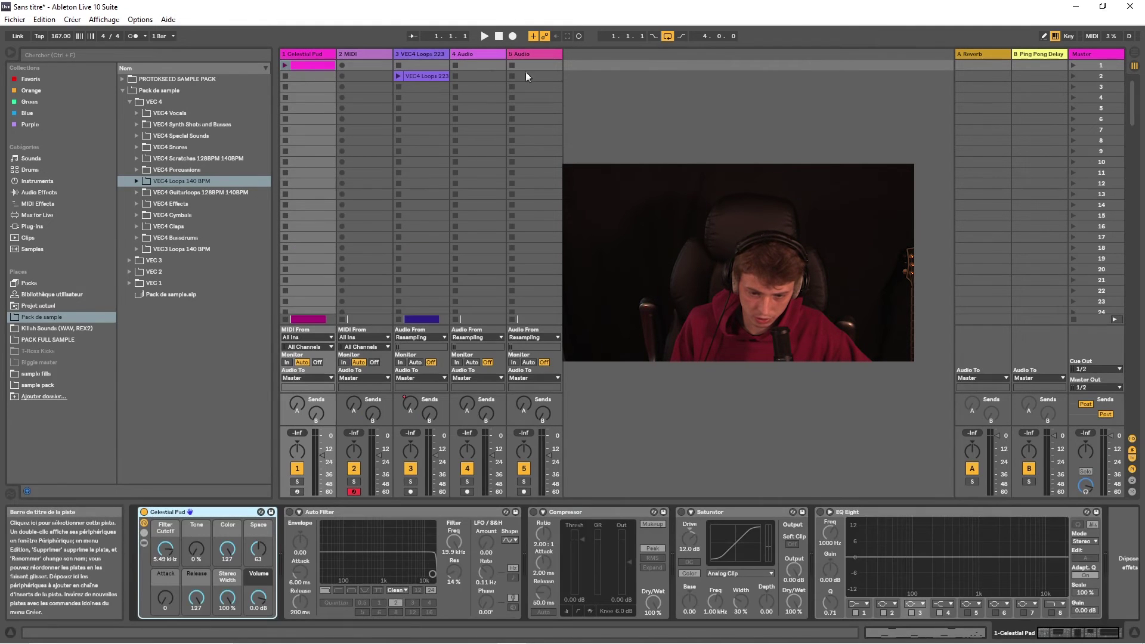
- Open the Celestial Pad clip in the first slot, launch it, and arm the Celestial Pad track
click(314, 68)
key(Tab)
key(Tab)
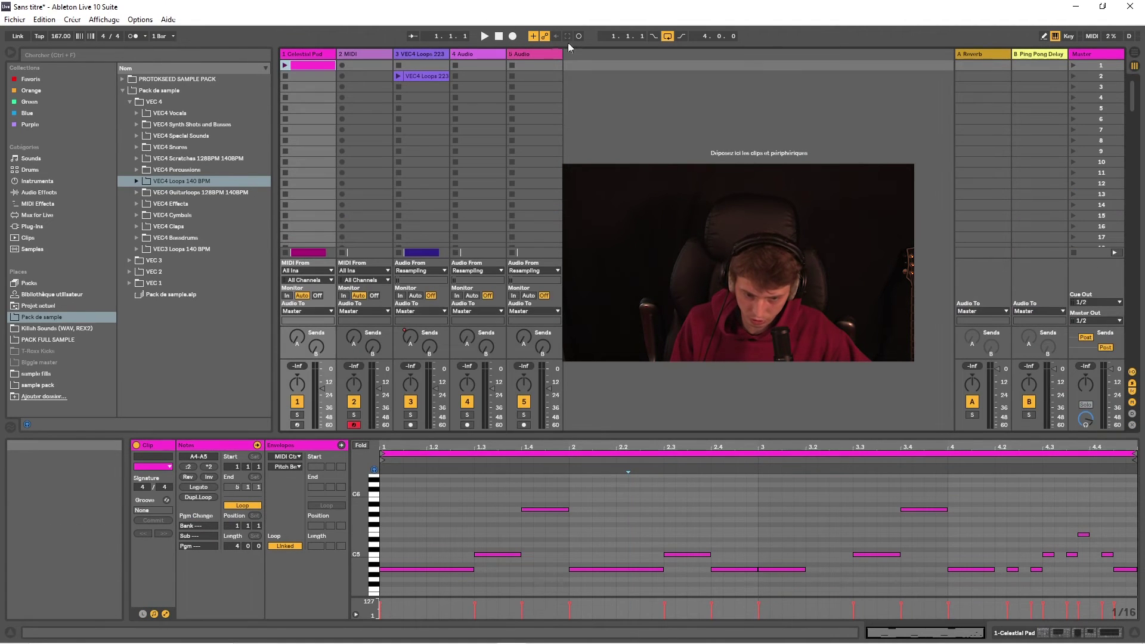
click(285, 66)
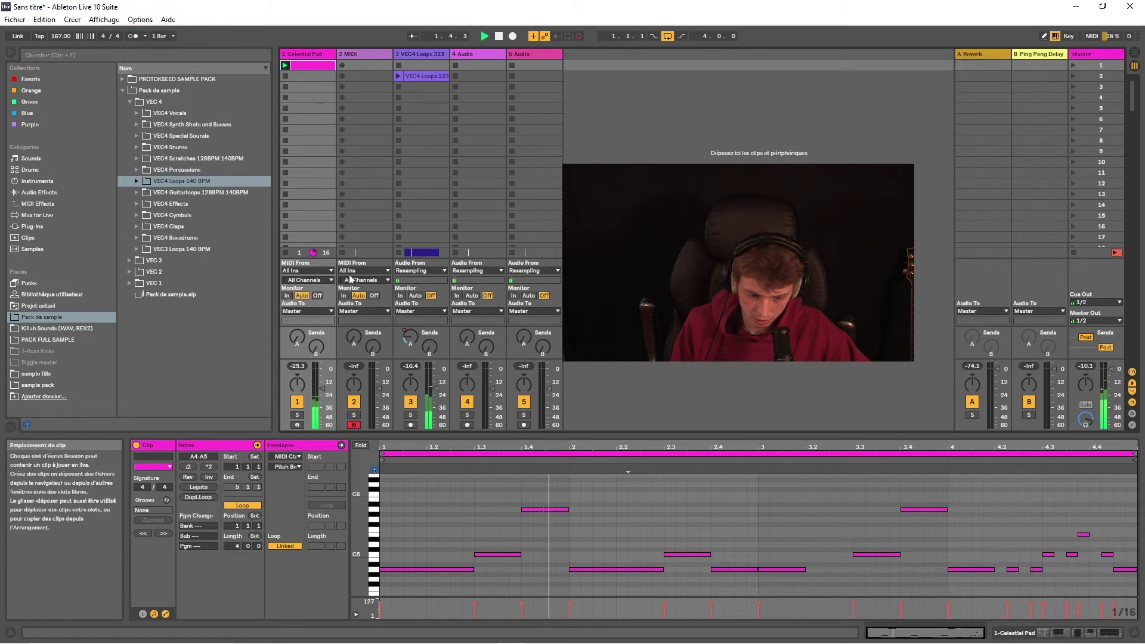
click(297, 424)
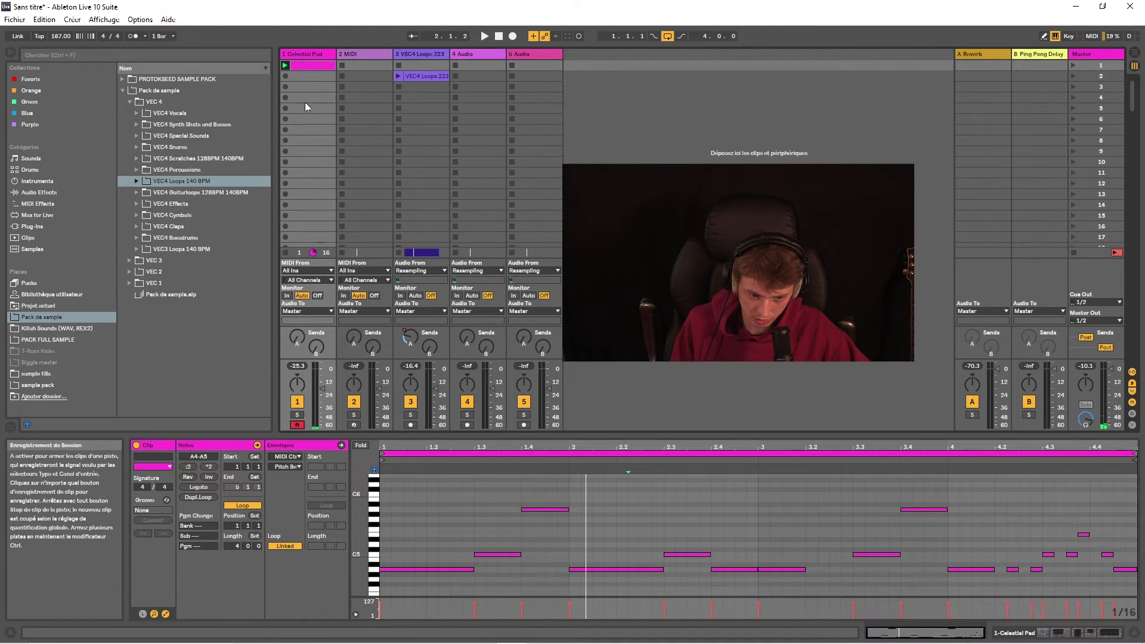
- Record Filter Cutoff moves as automation into the playing Celestial Pad clip, then show the clip's Filter Cutoff envelope
click(291, 85)
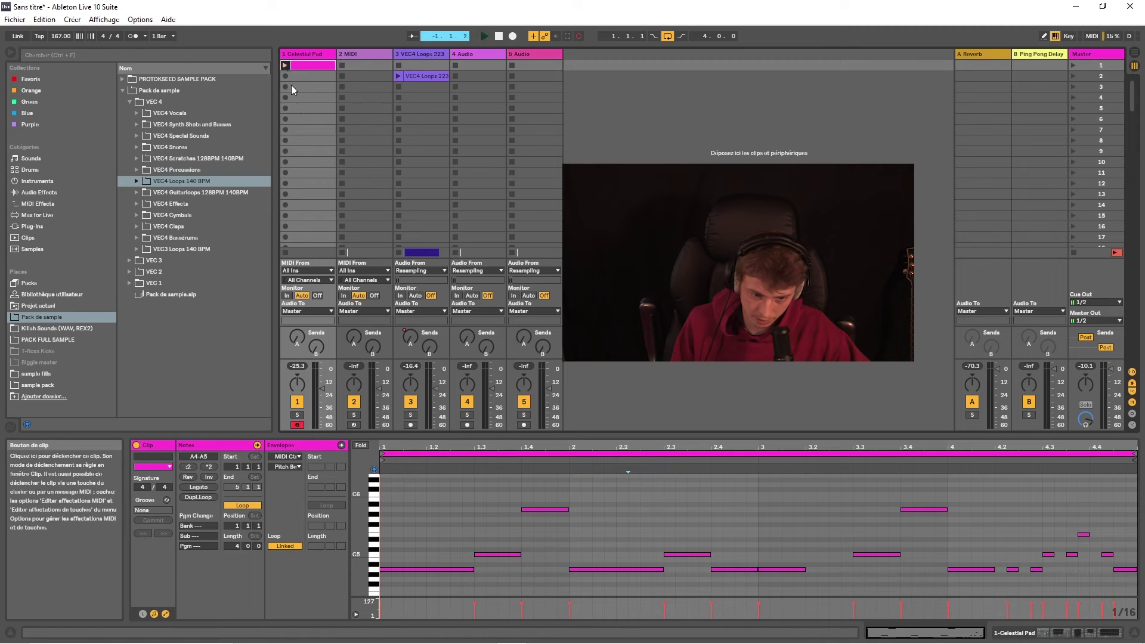
click(325, 108)
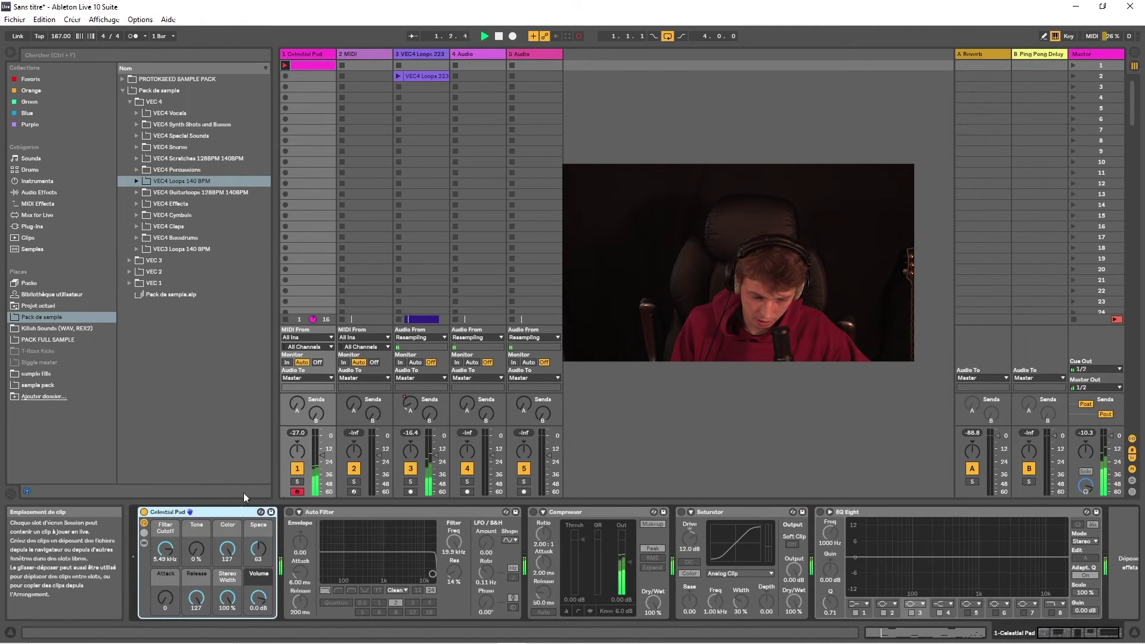
drag(165, 549, 165, 560)
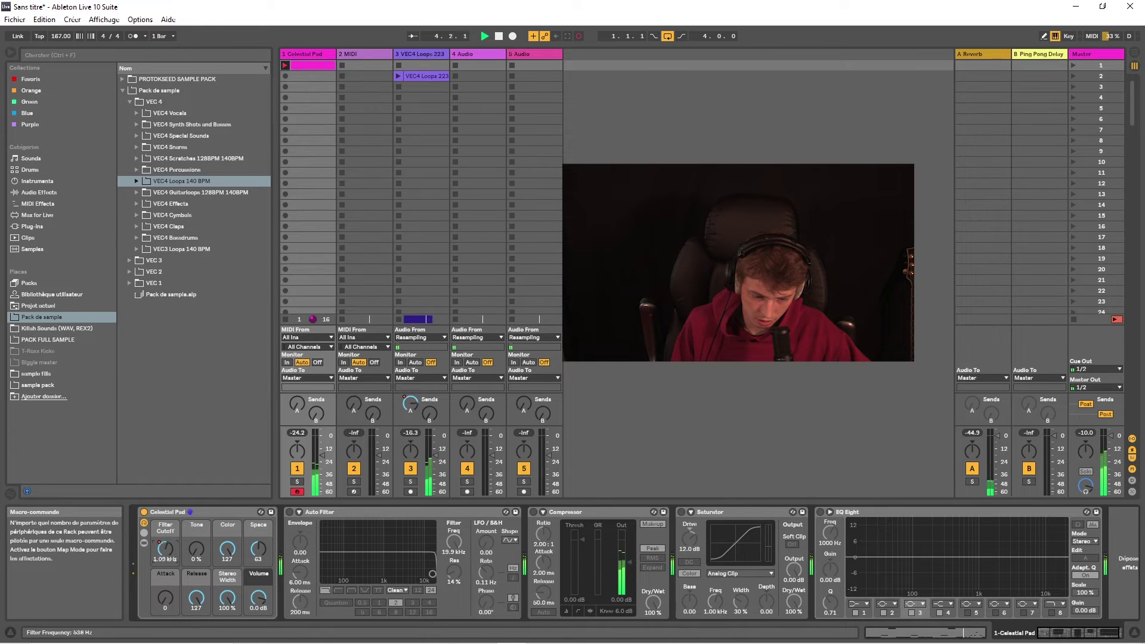
click(299, 64)
click(283, 466)
click(298, 477)
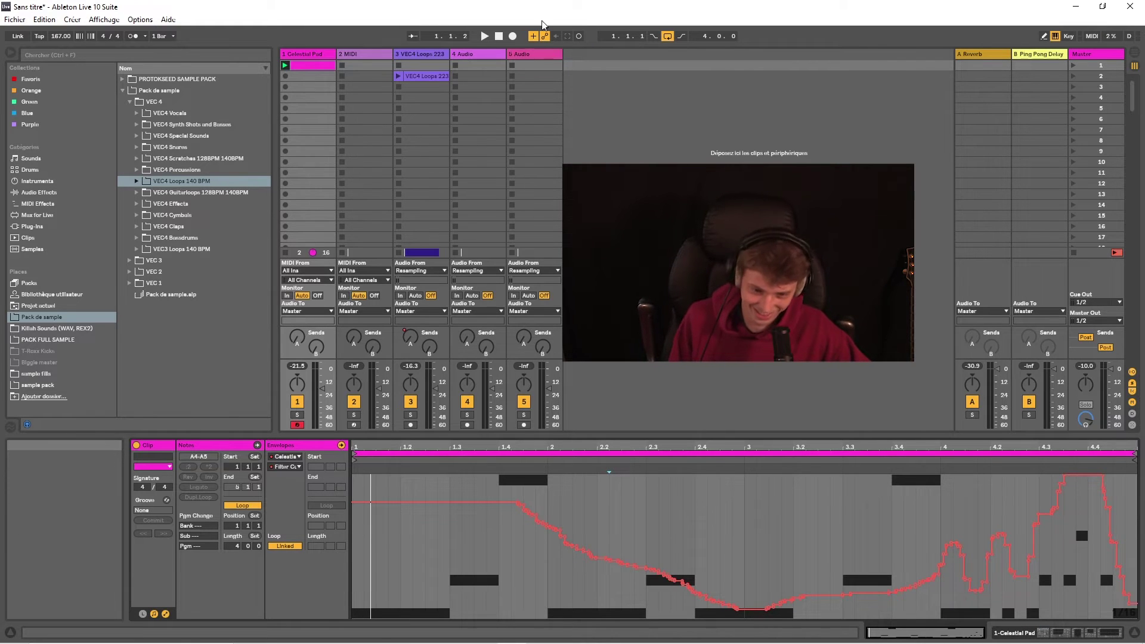
- In Arrangement view, turn on Follow and play the zoomed-in loop around bar 2, then turn Follow off
key(Tab)
click(304, 200)
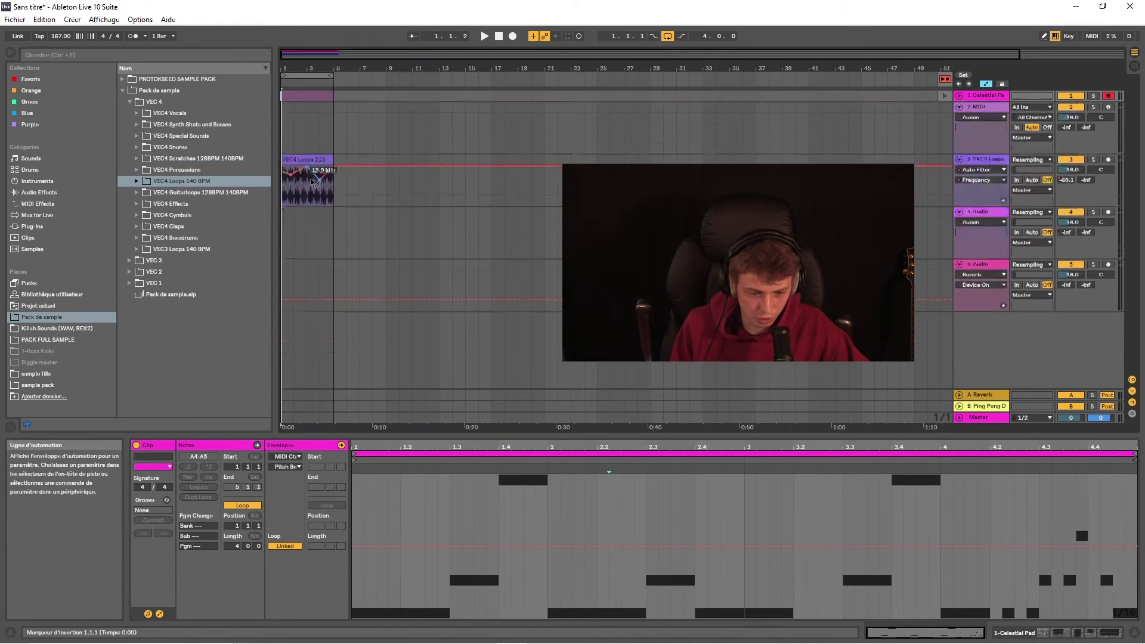
key(plus)
key(minus)
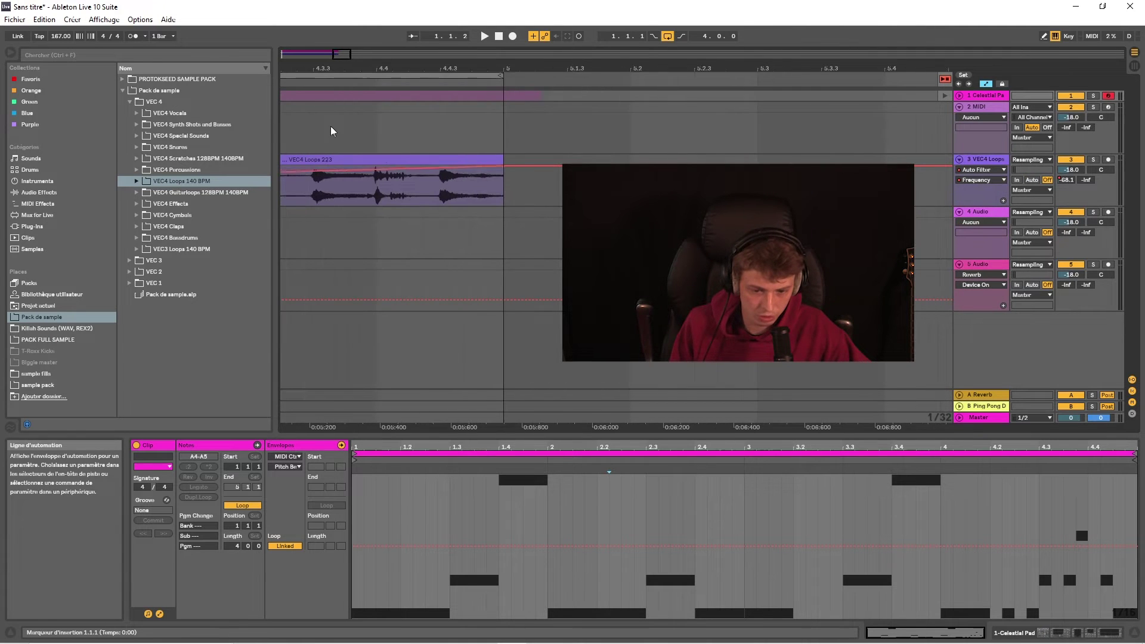
key(plus)
key(plus)
key(space)
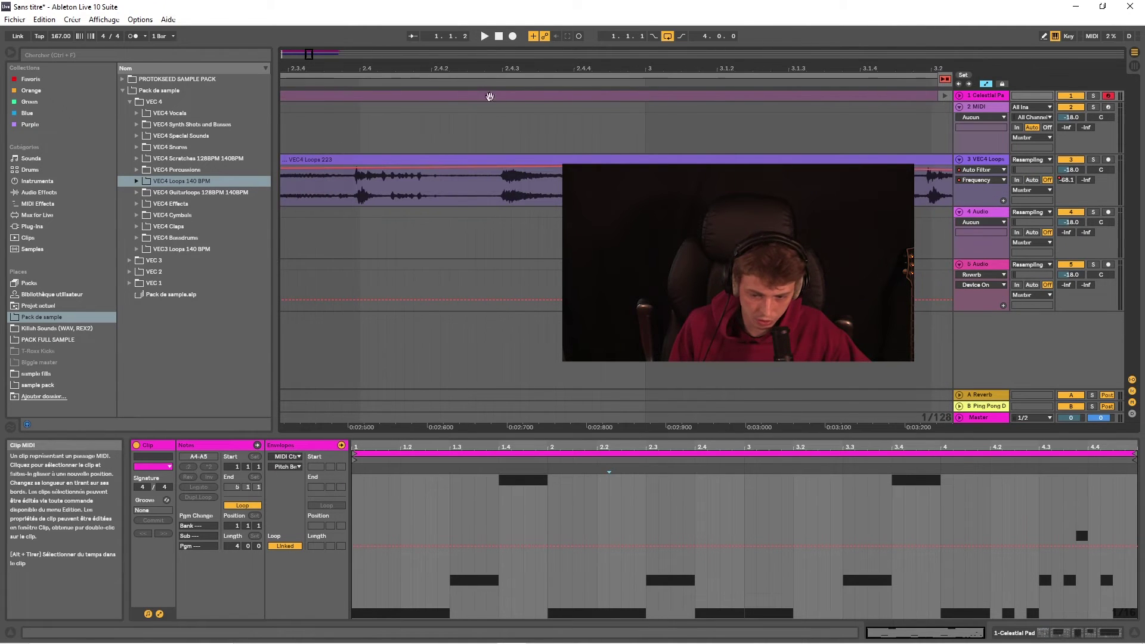
click(413, 36)
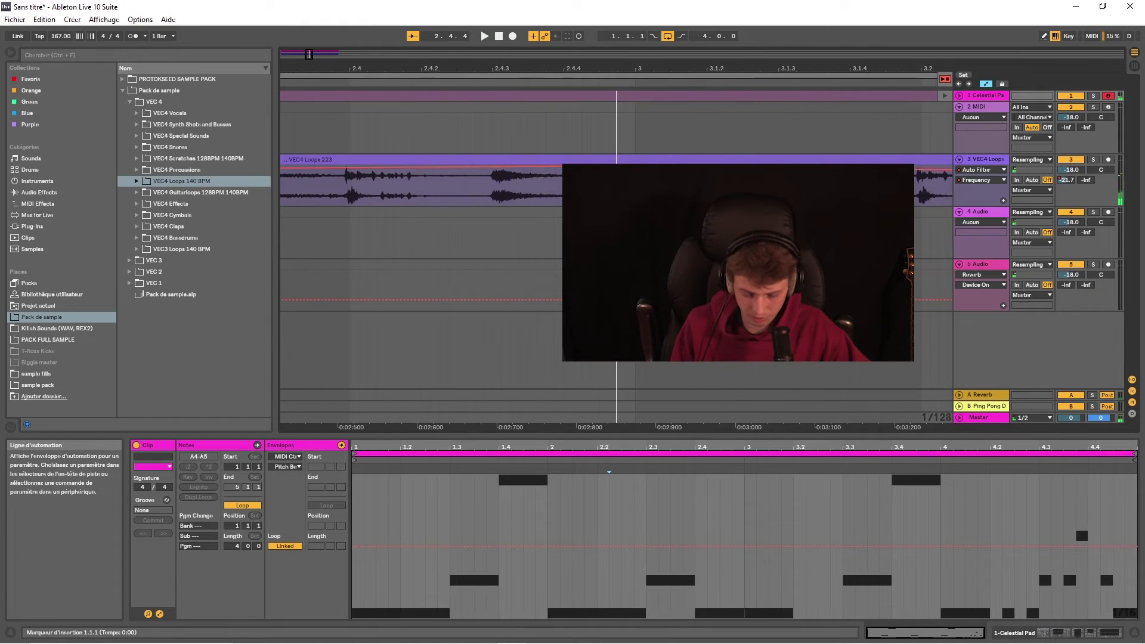
key(x)
key(x)
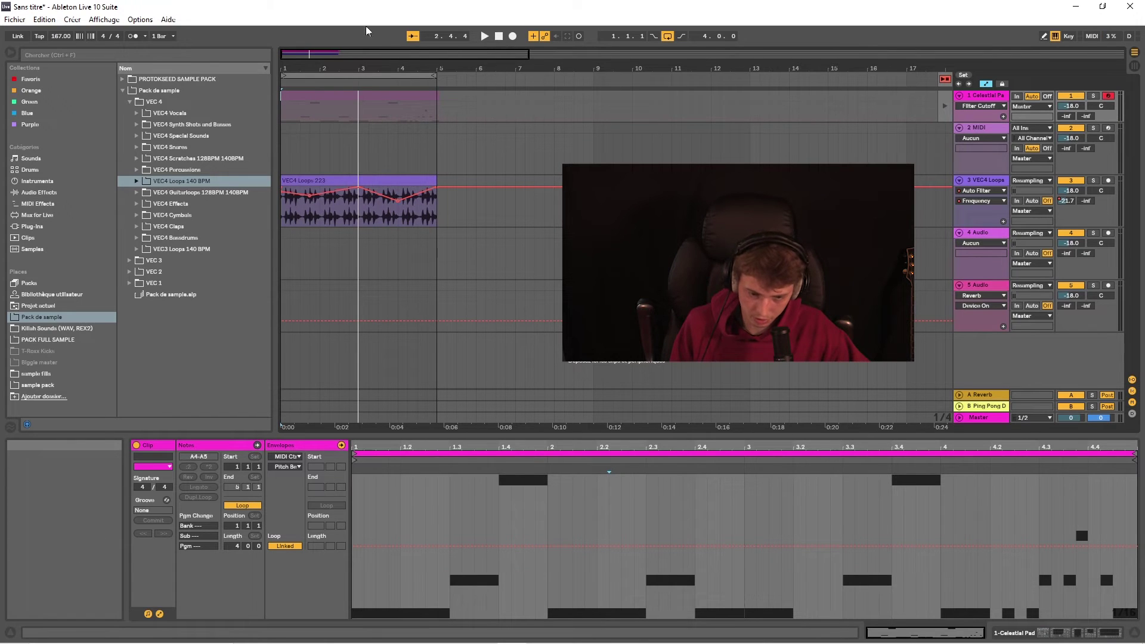
key(ctrl+shift+f)
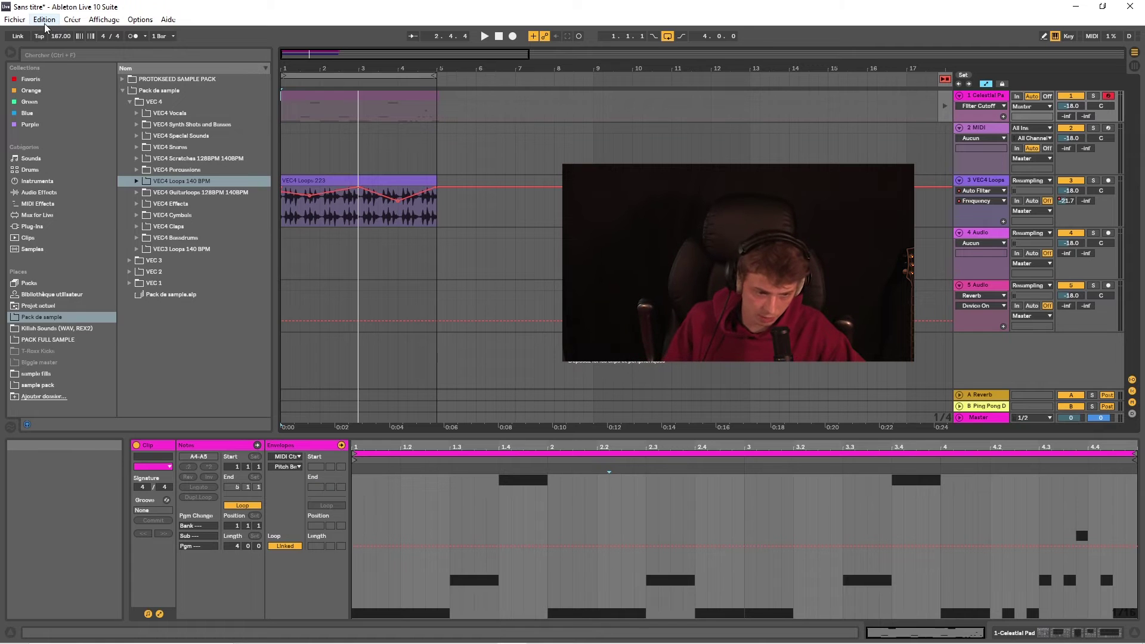
- Tap in a slow tempo and then a faster one
click(41, 35)
click(42, 36)
click(41, 36)
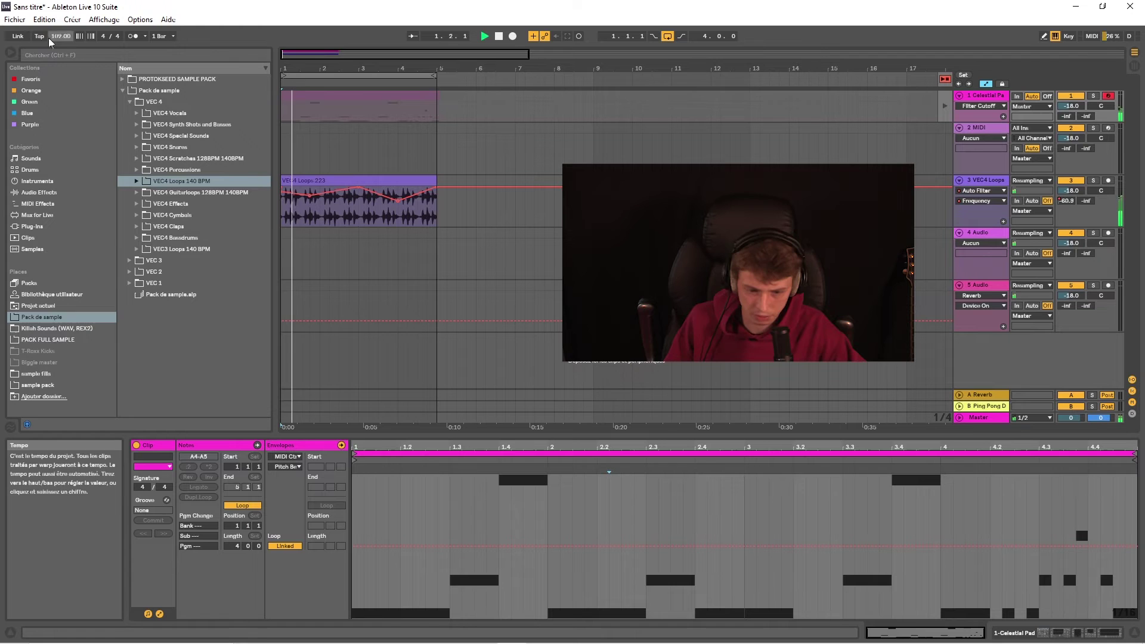
click(39, 35)
click(39, 36)
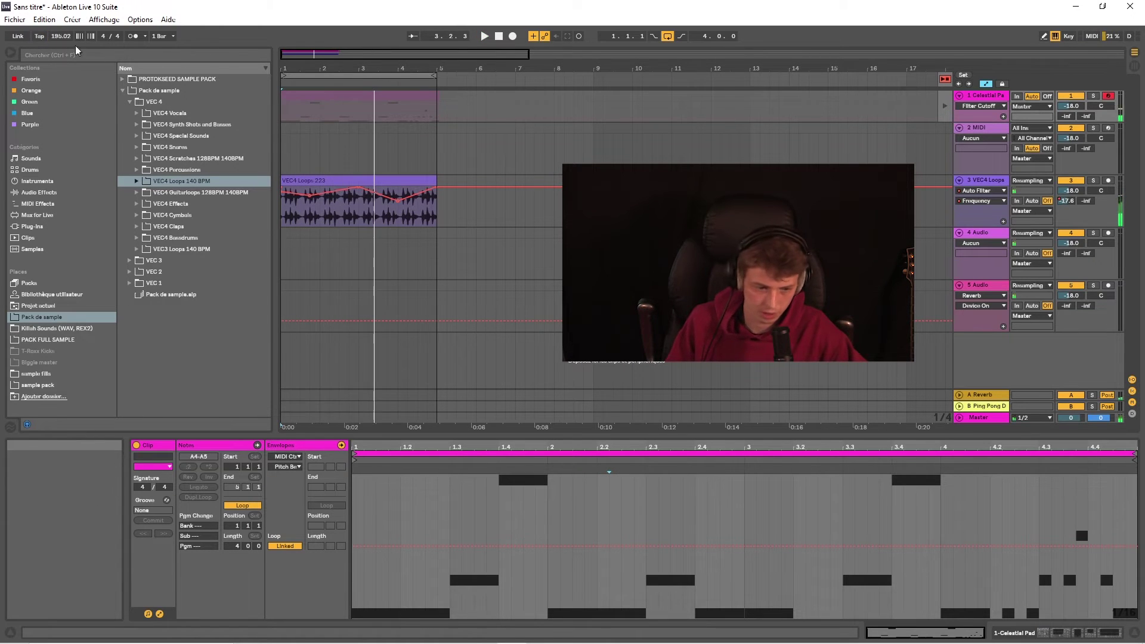
- Set the project tempo to 40 BPM and then to 140 BPM
click(59, 37)
text(40)
key(Return)
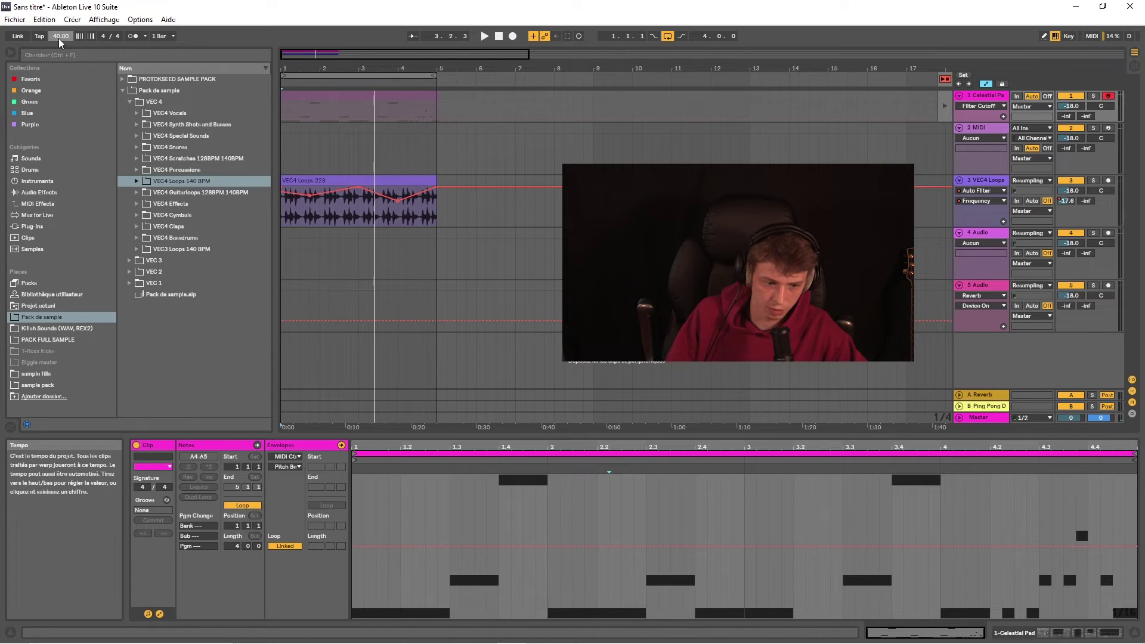
key(Return)
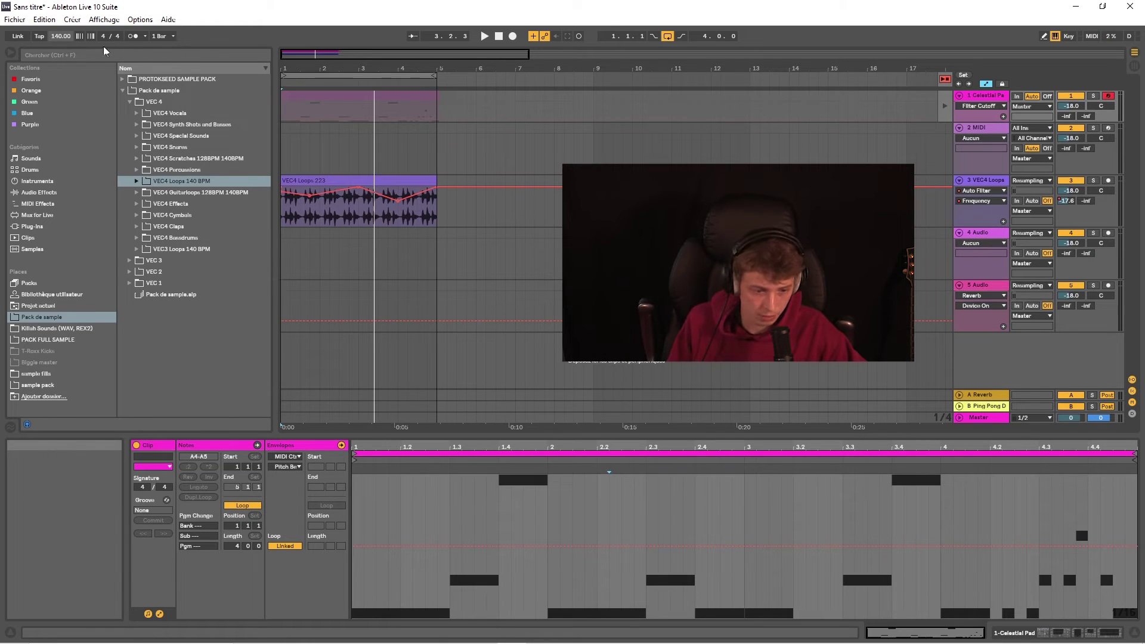
- Temporarily nudge the tempo down and up while the arrangement plays, then stop playback
key(space)
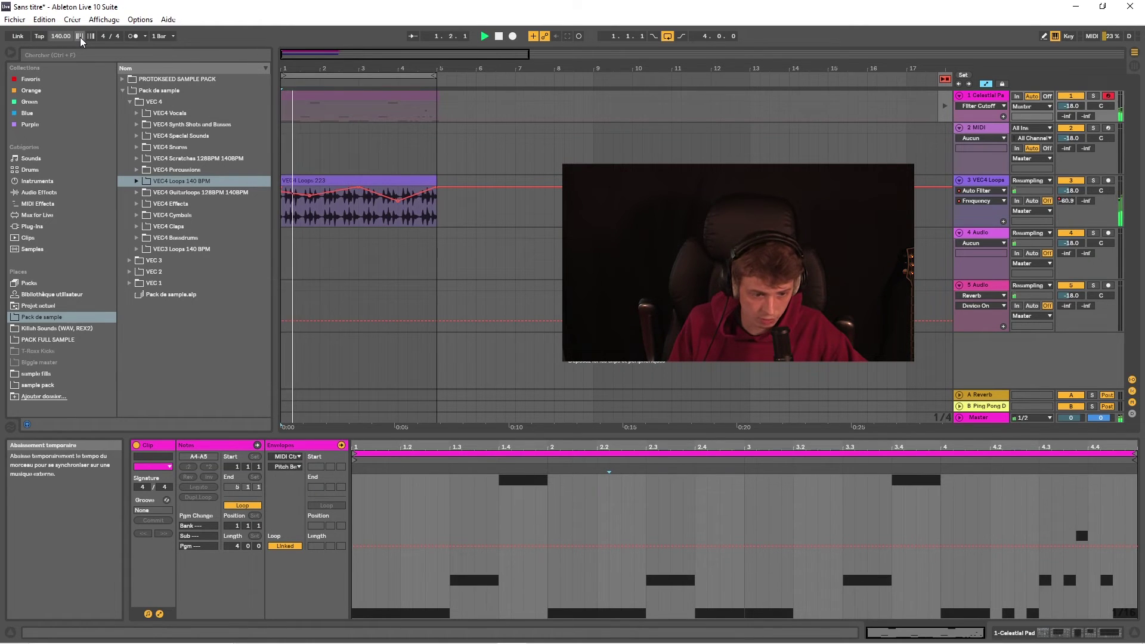
click(80, 37)
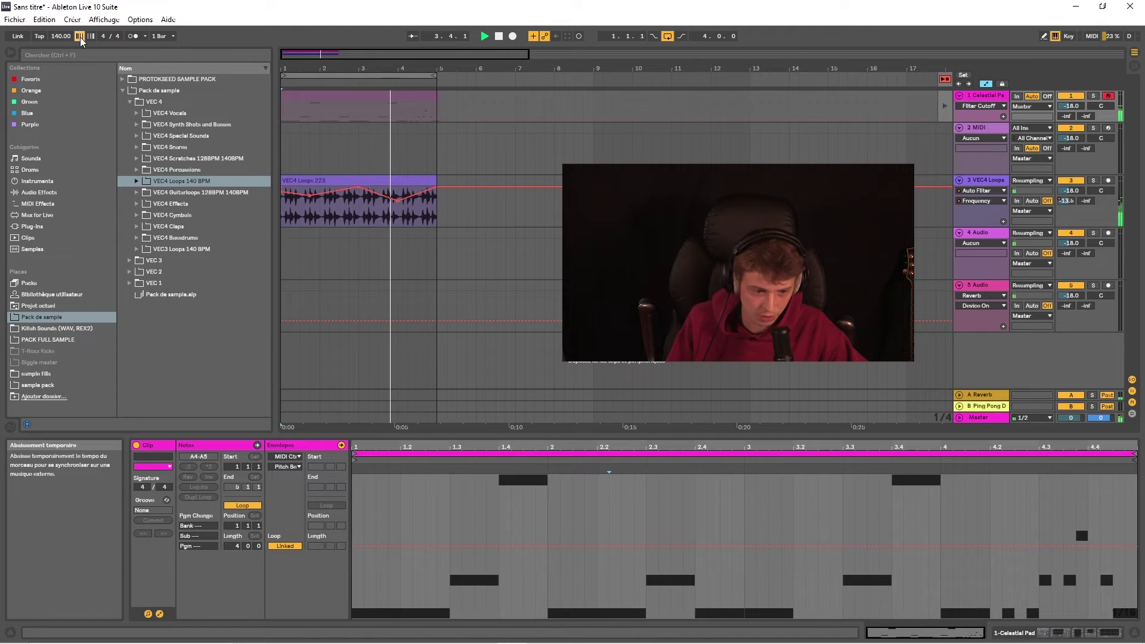
key(space)
key(space)
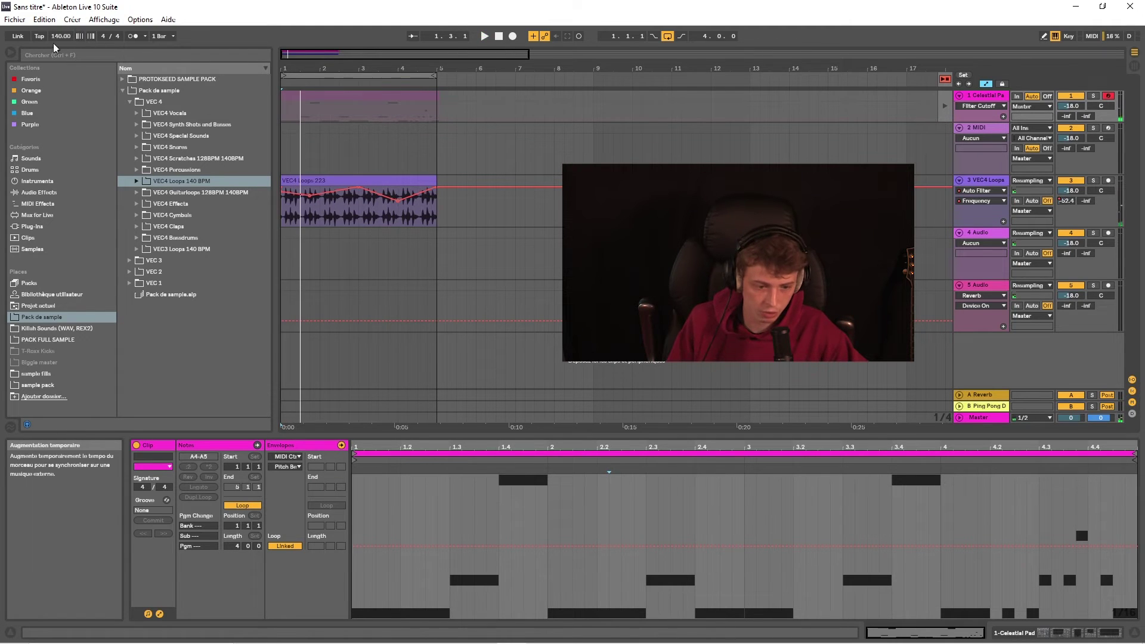
key(space)
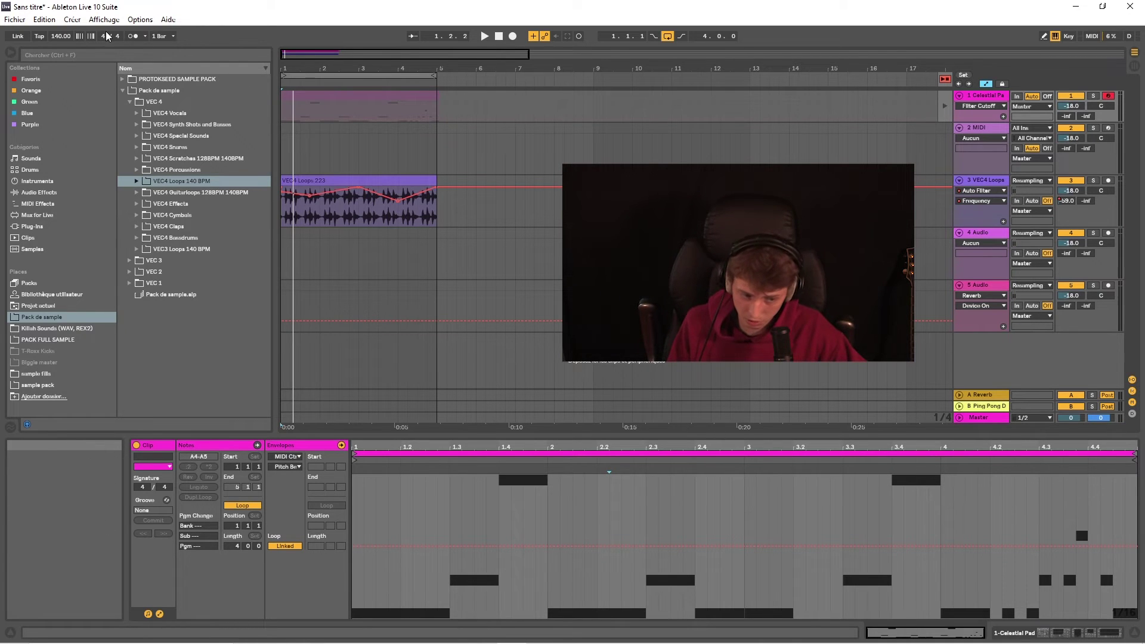
- Turn on the metronome and set its rhythm to 1/8 while the arrangement plays
click(133, 37)
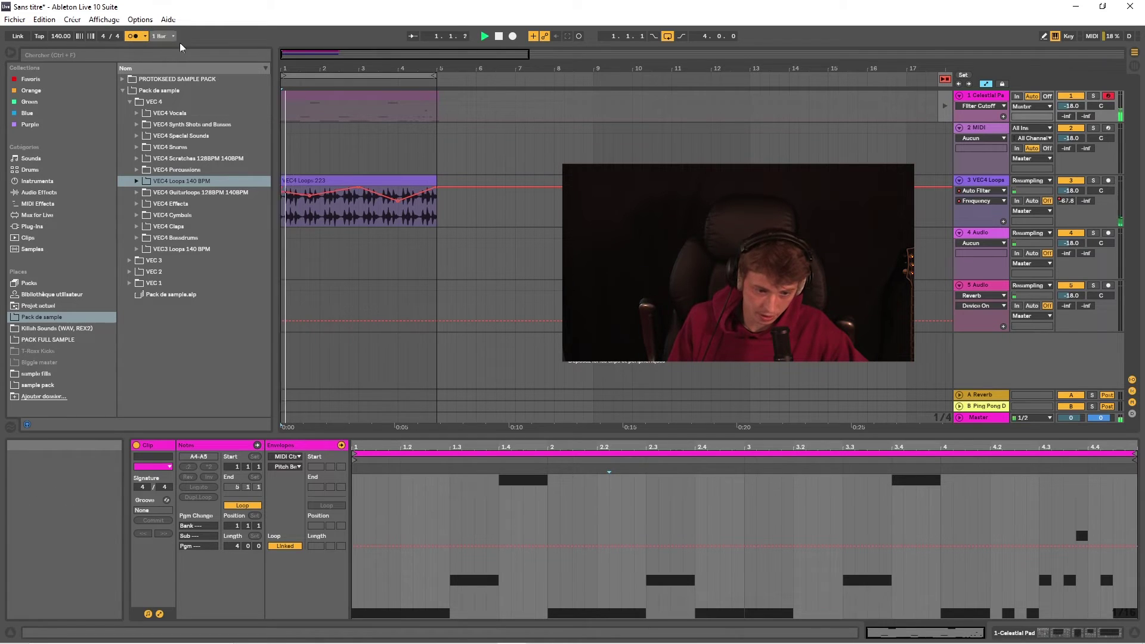
click(143, 37)
key(space)
click(218, 108)
click(219, 118)
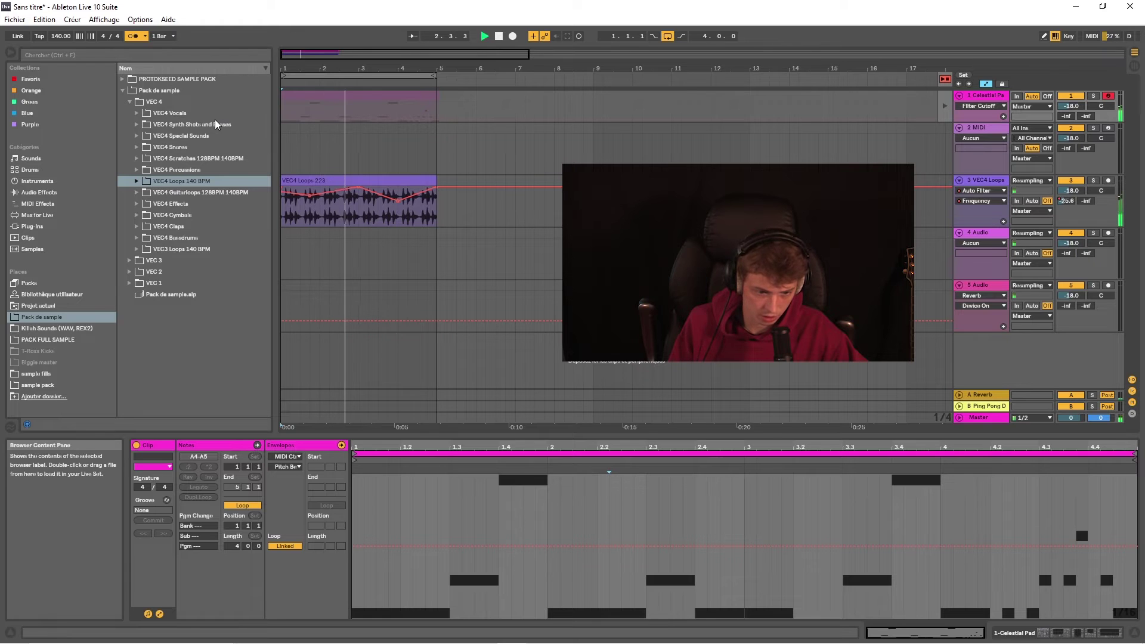
- Try the 1/2 metronome rhythm during playback, then set the rhythm to Auto
click(143, 37)
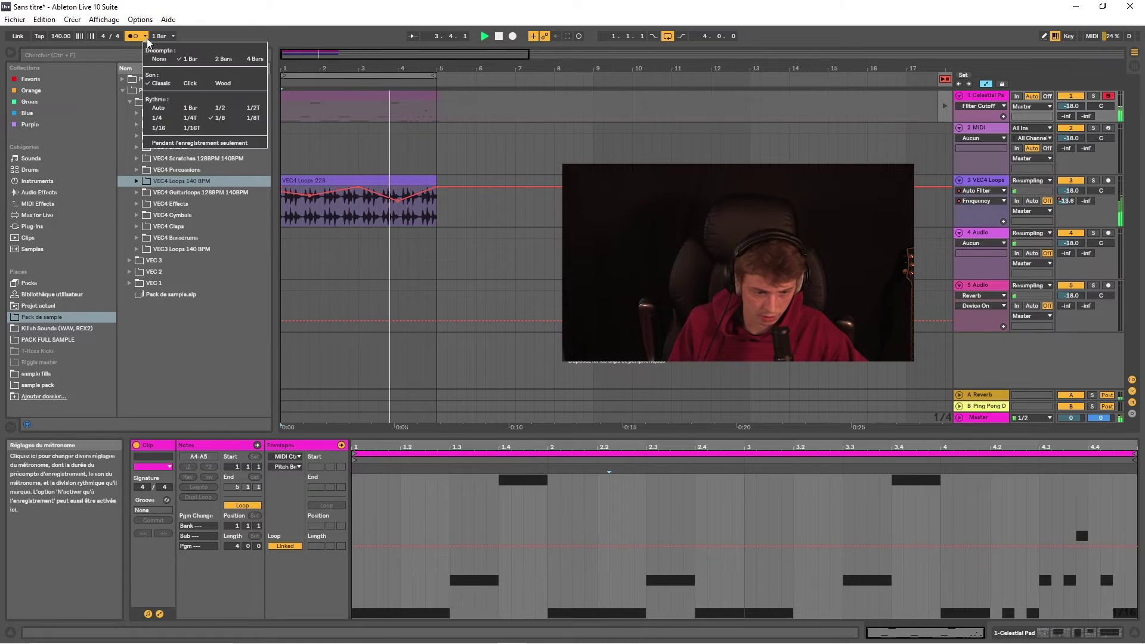
click(145, 37)
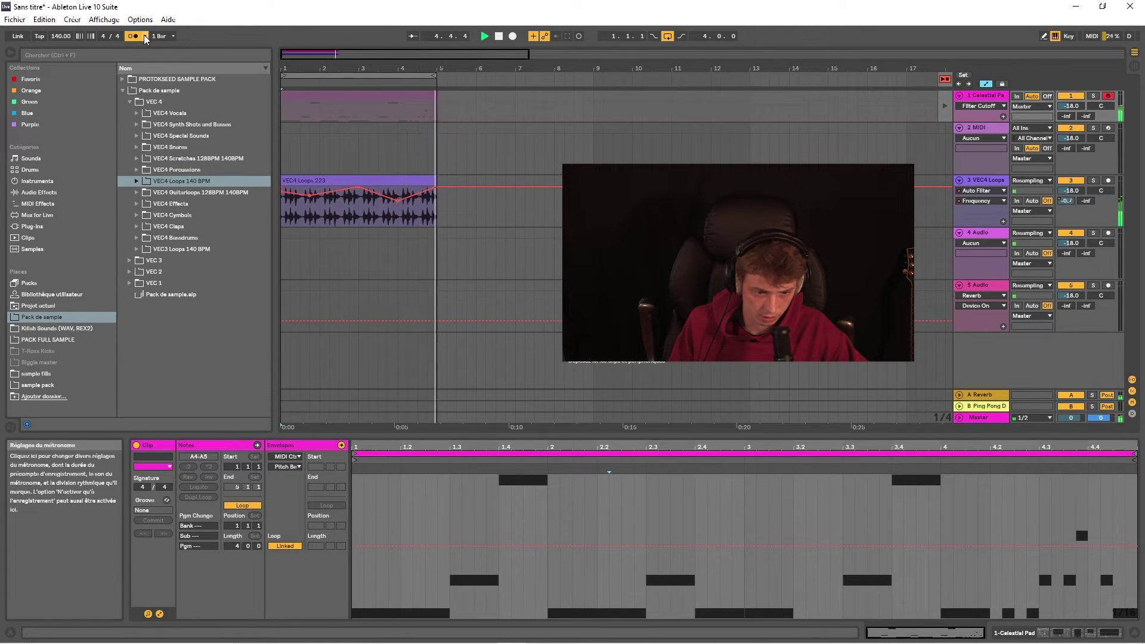
click(144, 37)
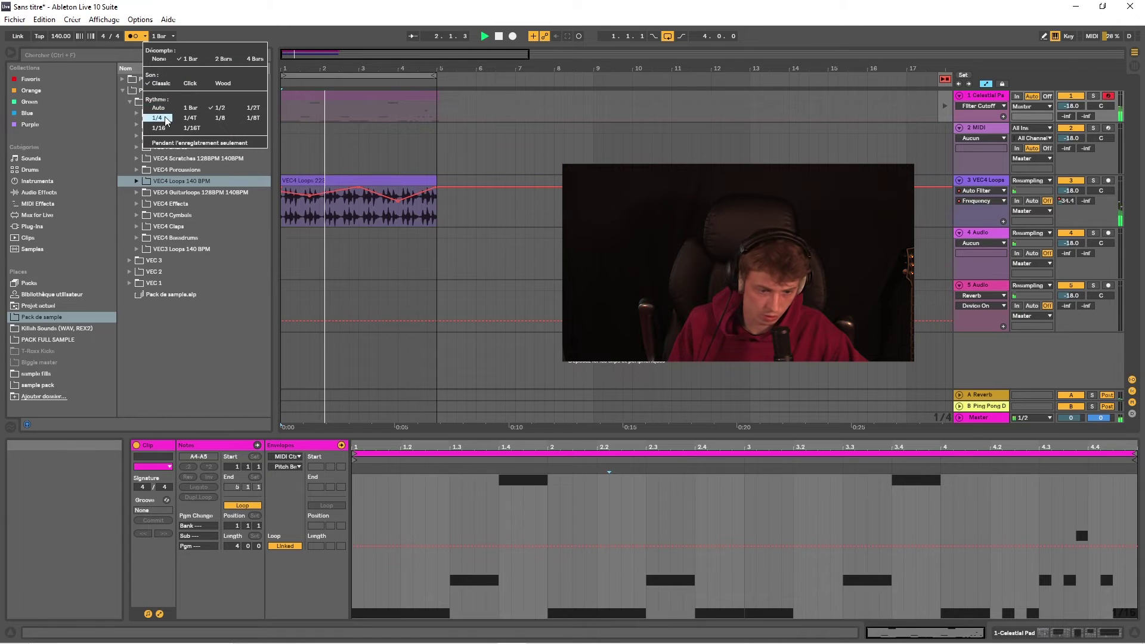
click(167, 109)
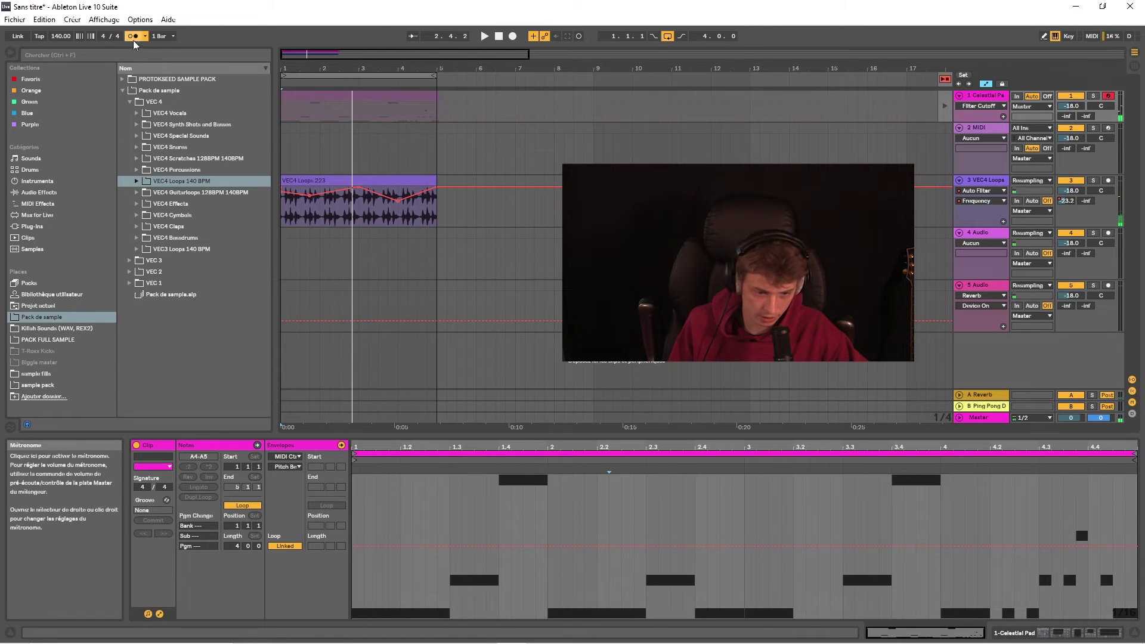
- Try a 6/4 time signature, then set the global launch quantization to 1 Bar
drag(103, 36, 102, 45)
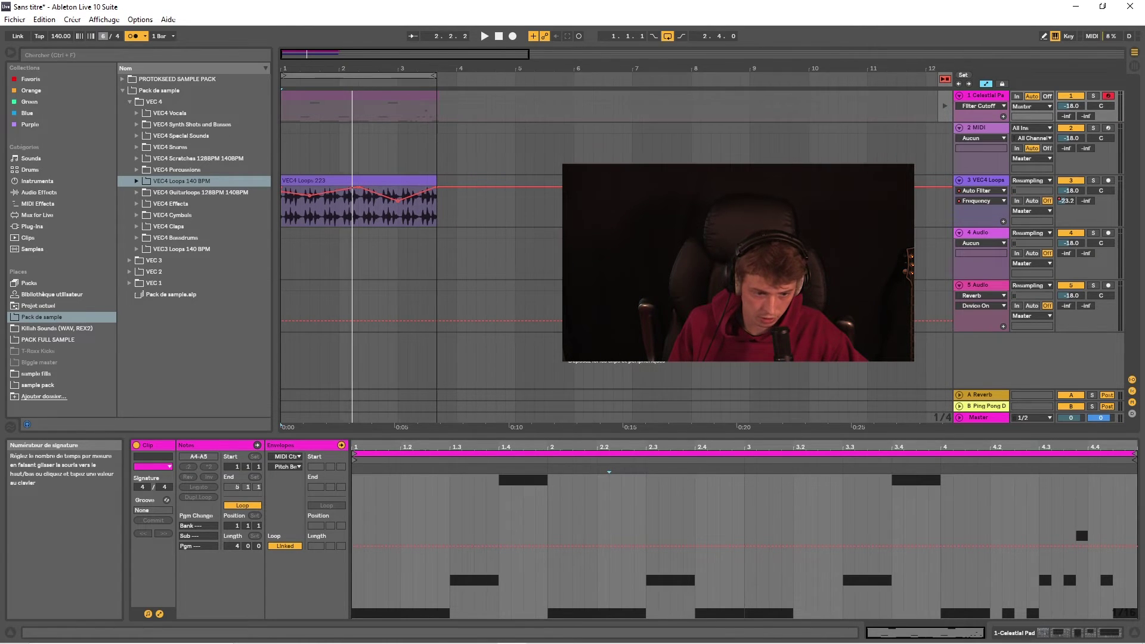
mouse_move(117, 35)
mouse_down()
mouse_move(117, 48)
mouse_move(117, 31)
mouse_up()
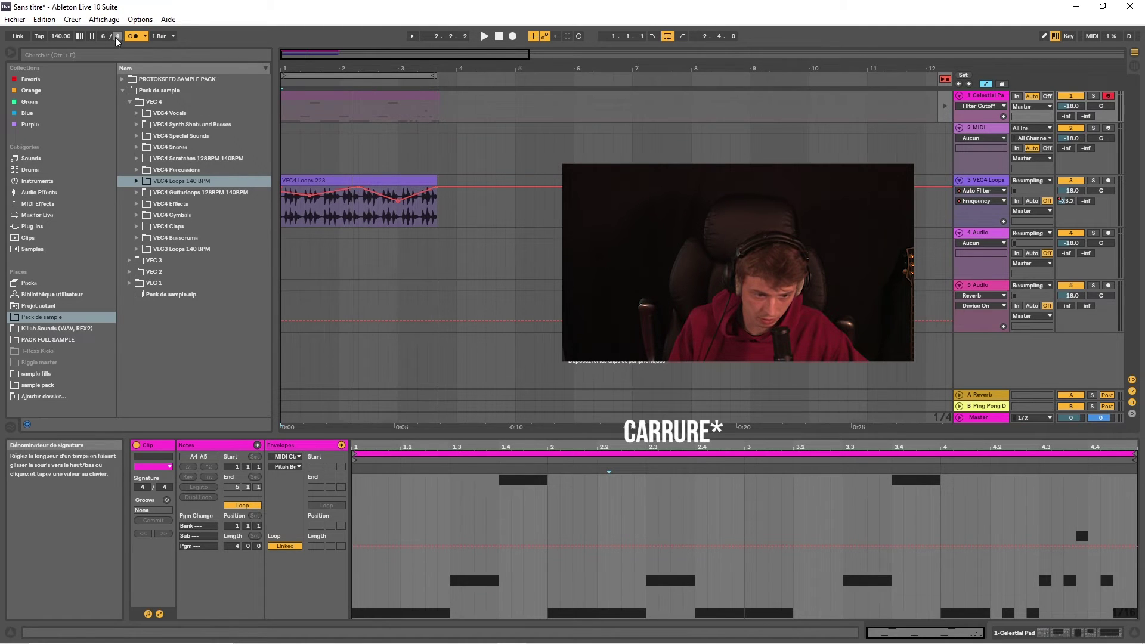
click(162, 36)
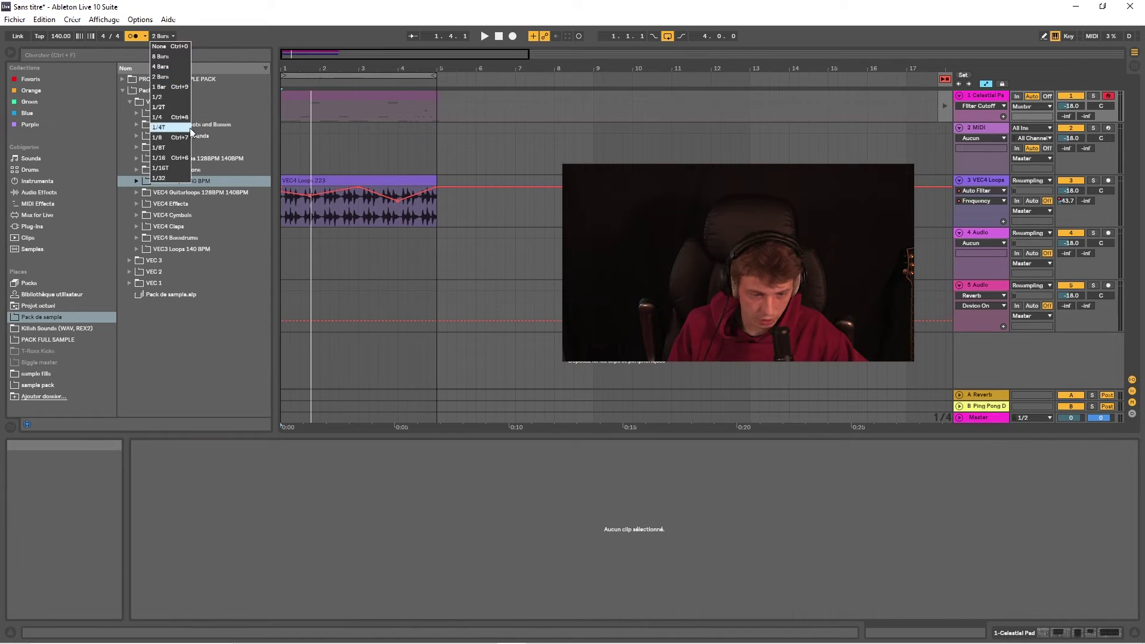
click(176, 88)
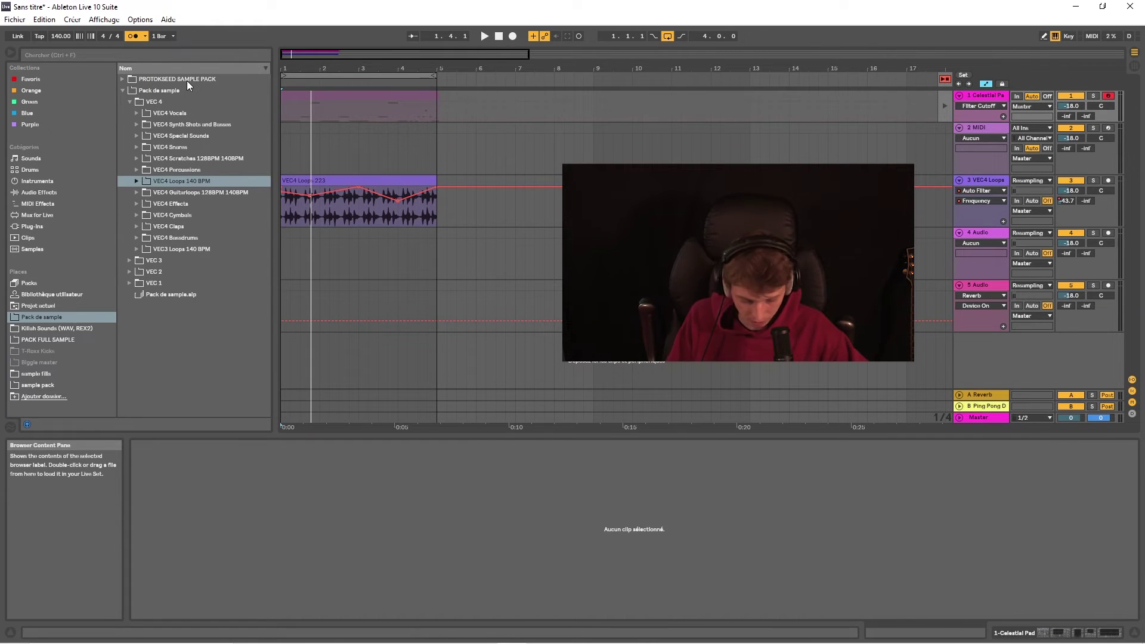
- In Session view, launch the Celestial Pad clip and stop it, then launch the VEC4 Loops 223 clip and stop playback
key(Tab)
key(Tab)
key(Tab)
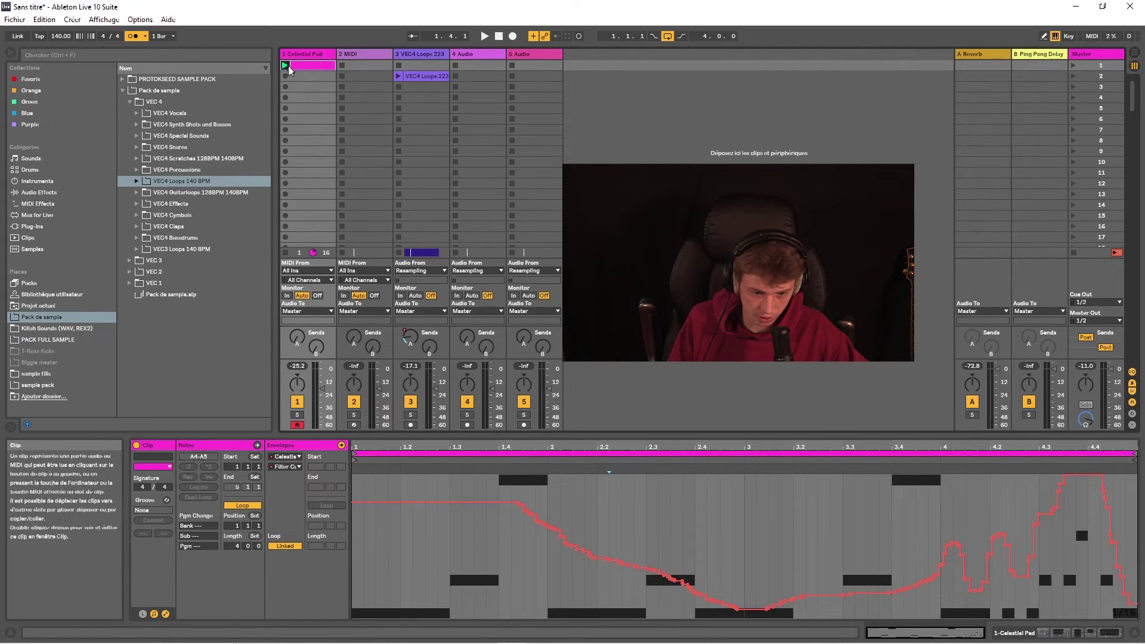
key(space)
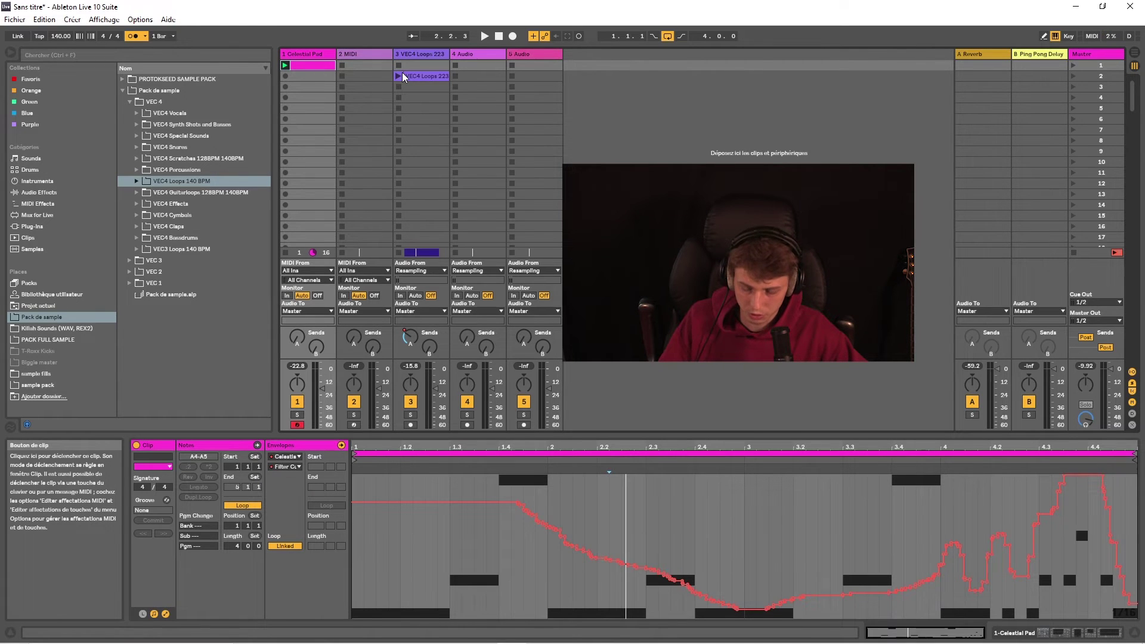
click(399, 76)
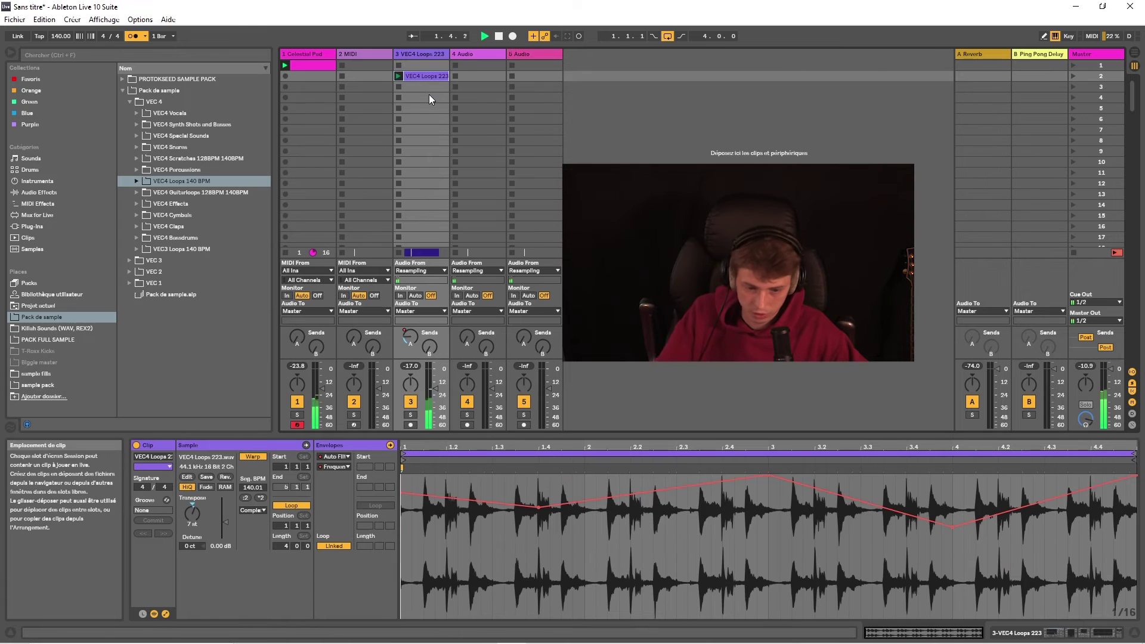
key(space)
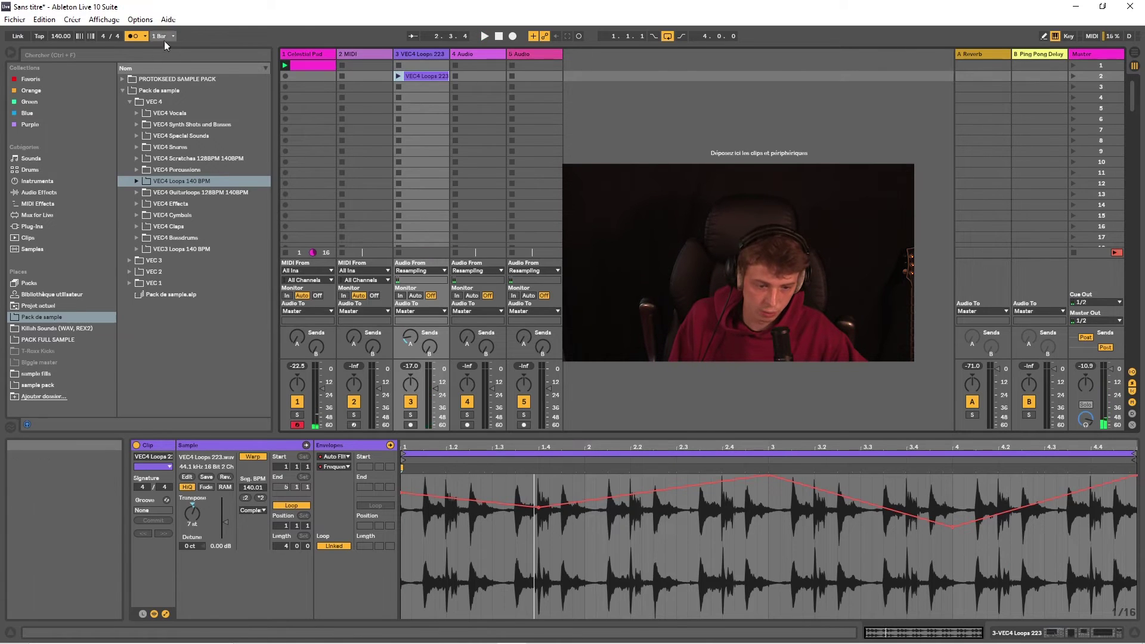
- Try 2 Bars global launch quantization by launching the VEC4 Loops 223 clip, then restore 1 Bar and stop the clip
click(163, 36)
click(169, 77)
click(397, 76)
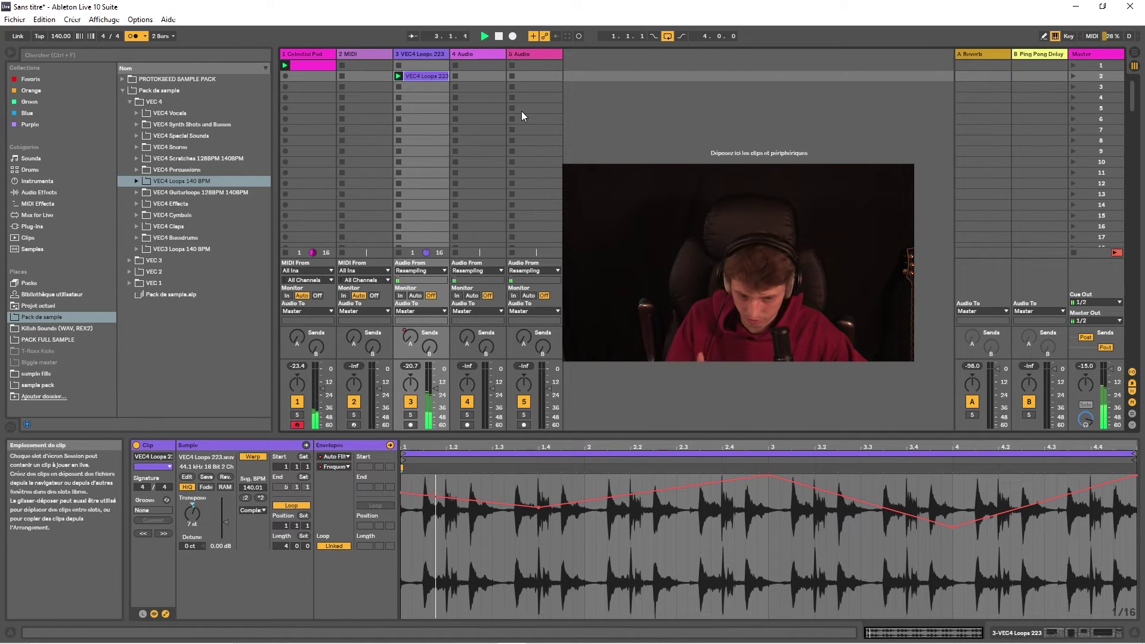
click(162, 36)
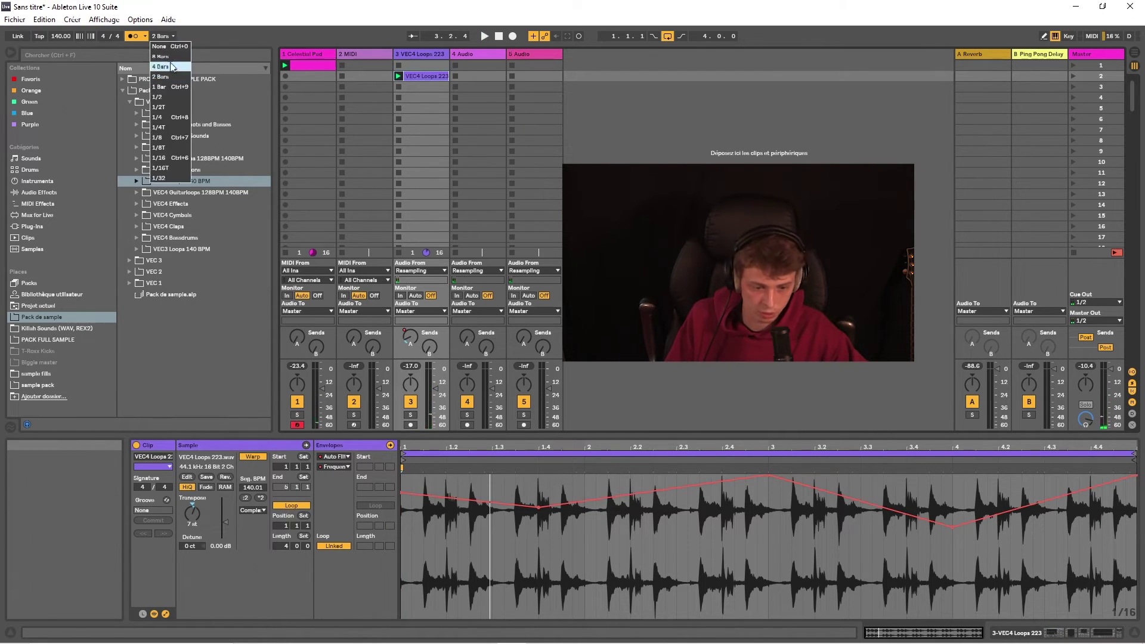
click(169, 80)
click(398, 87)
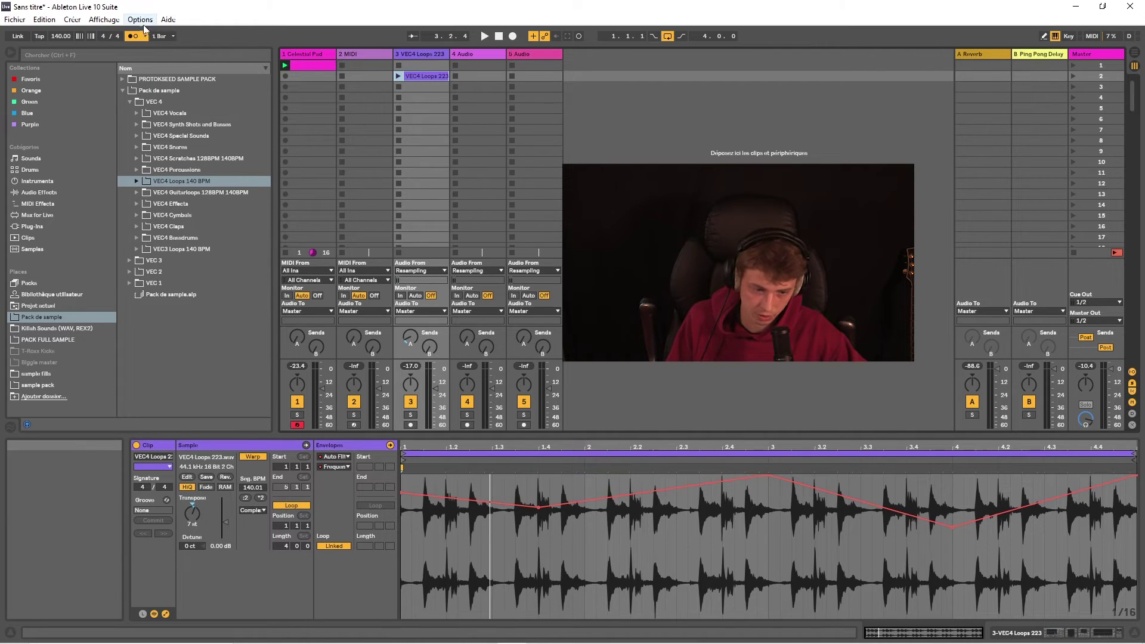
- Launch and stop the VEC4 Loops 223 clip with 1/8 launch quantization, then set the quantization back to 1 Bar
click(162, 36)
click(170, 125)
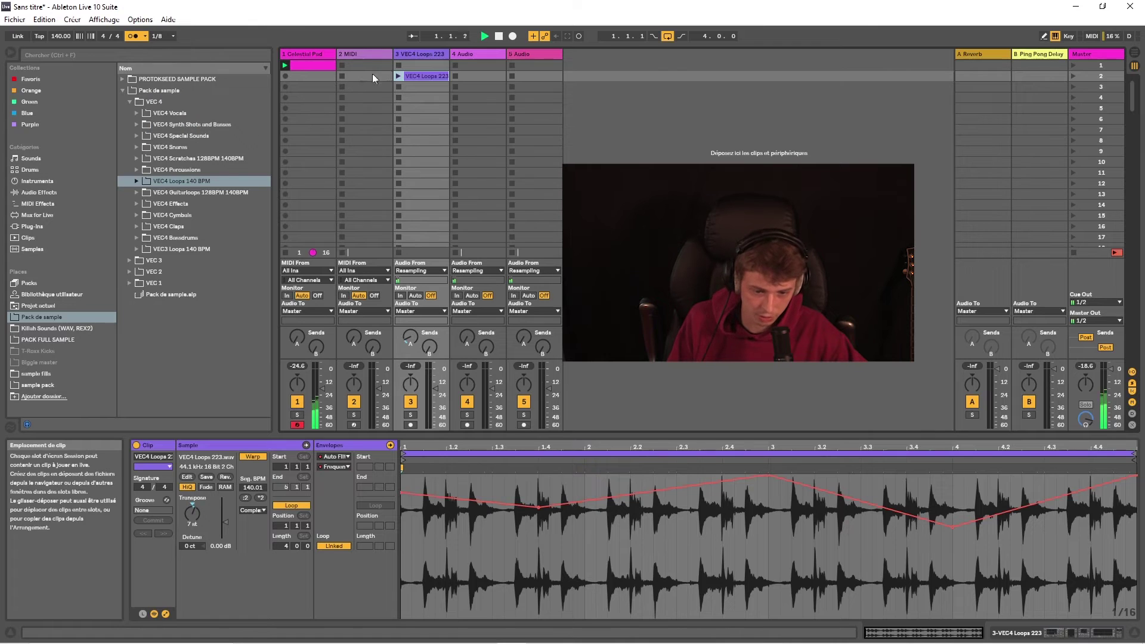
click(399, 76)
click(399, 87)
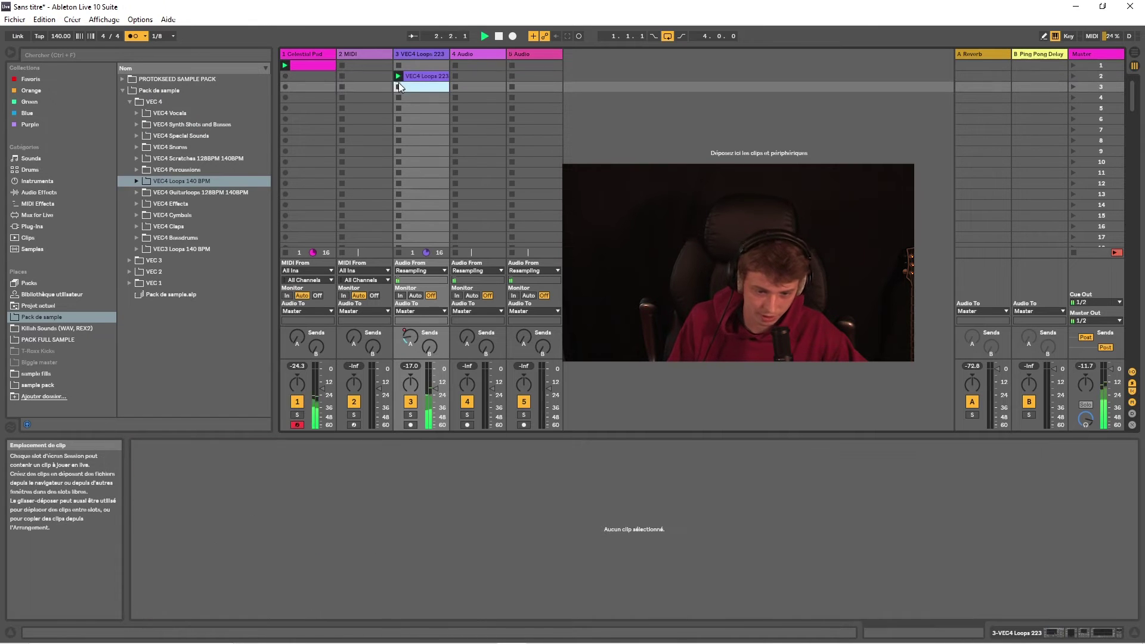
click(158, 36)
click(190, 88)
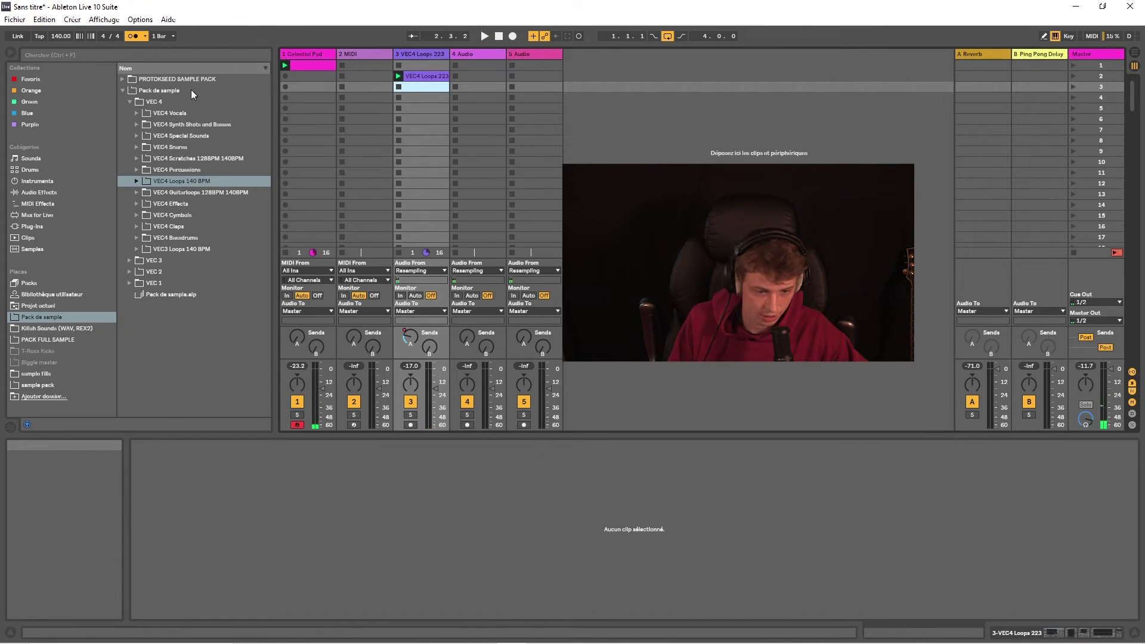
- Turn off the computer MIDI keyboard and show the Celestial Pad clip's notes with Draw Mode on
click(1055, 36)
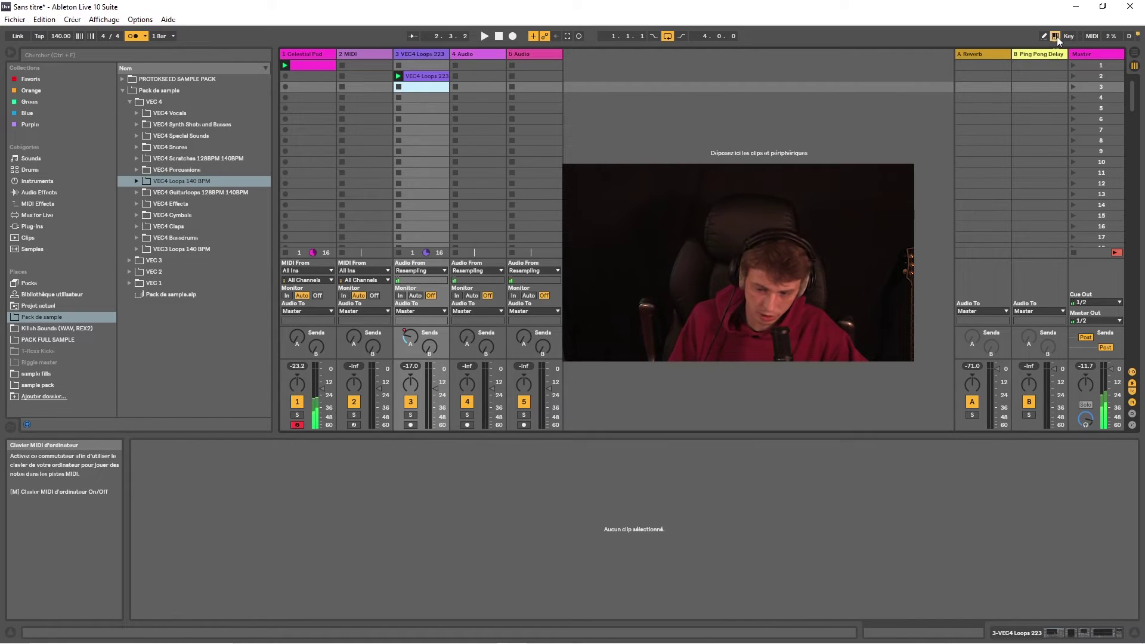
click(298, 425)
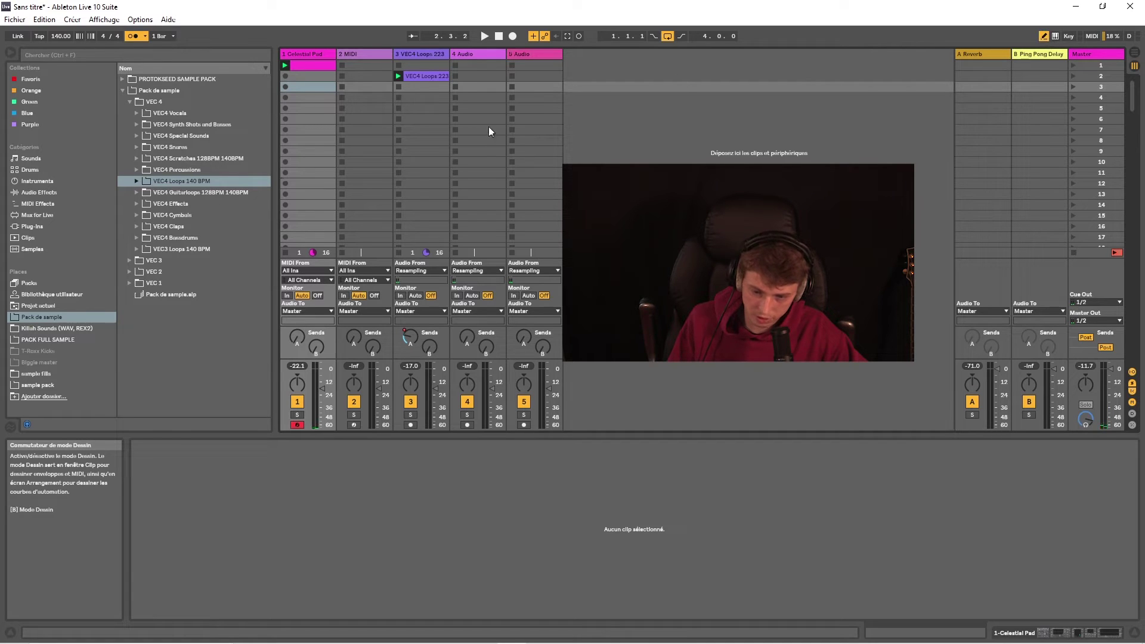
click(315, 66)
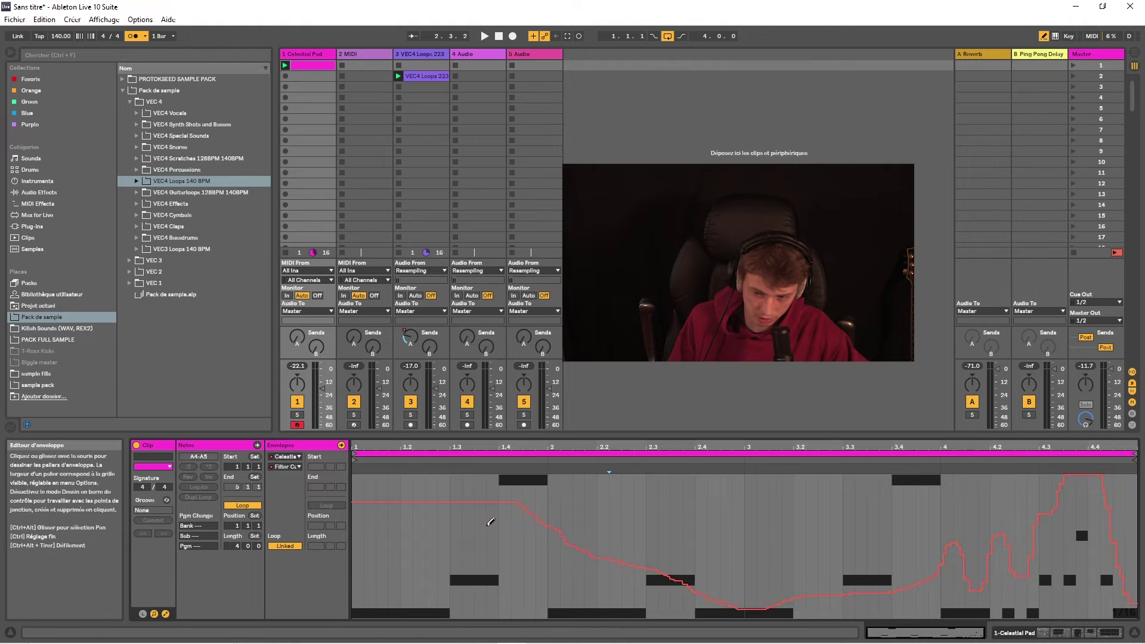
key(alt+e)
key(b)
key(b)
- Try drawing short 1/16 notes on B5 in the Celestial Pad clip, then undo them and leave Draw Mode
click(551, 499)
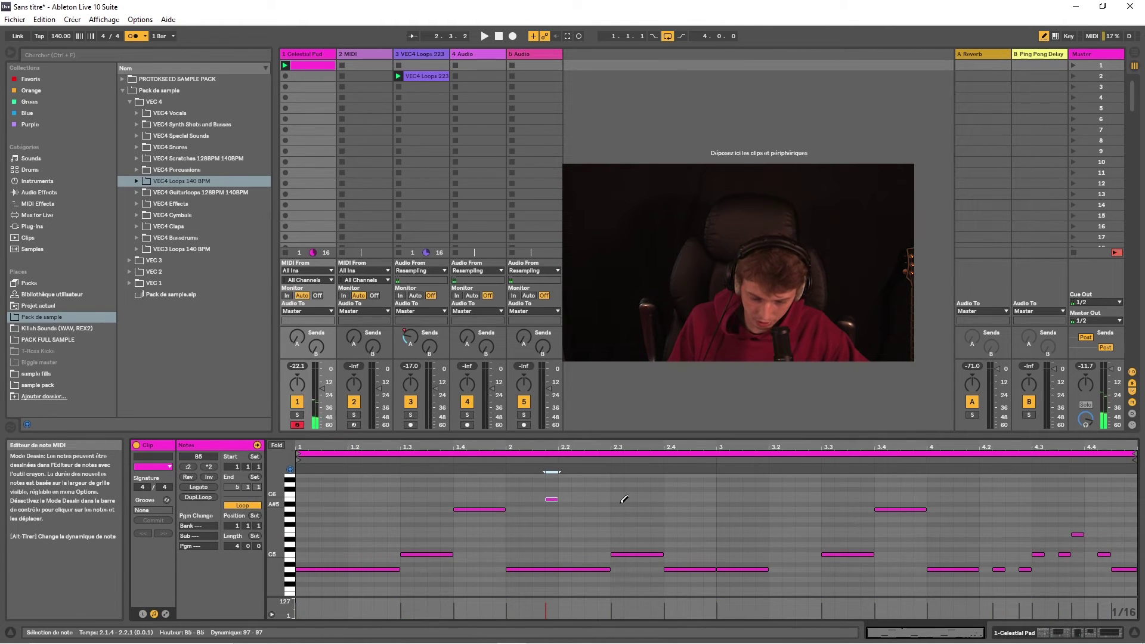
drag(618, 499, 701, 499)
key(ctrl+z)
key(ctrl+z)
key(b)
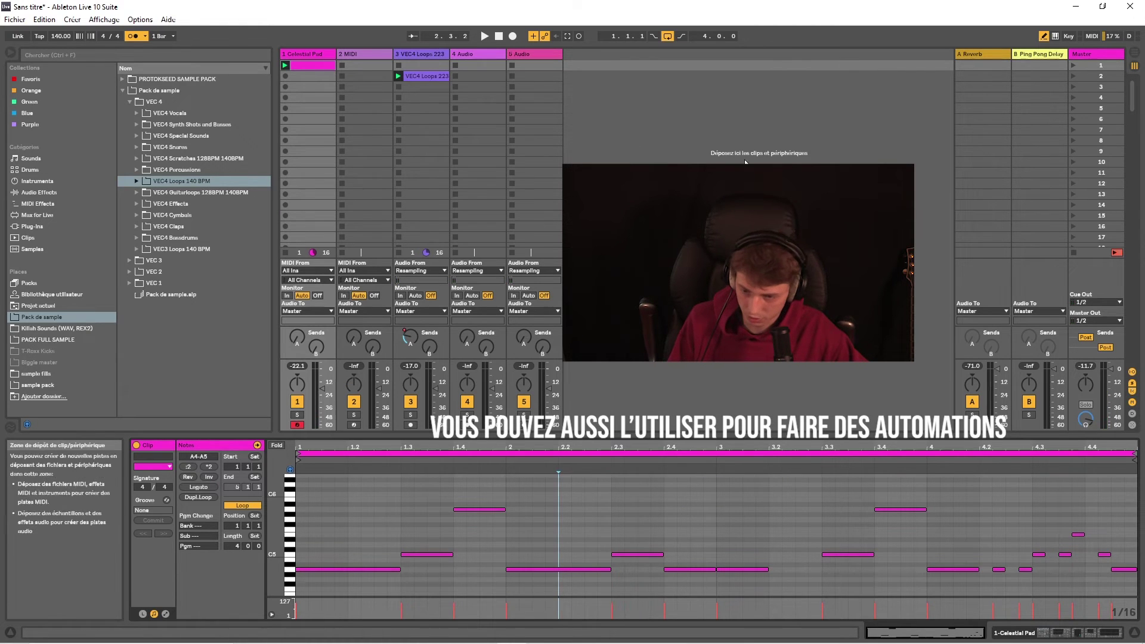
- Key-map the letter A to the transport's Play control, then start playback with that key
click(1068, 37)
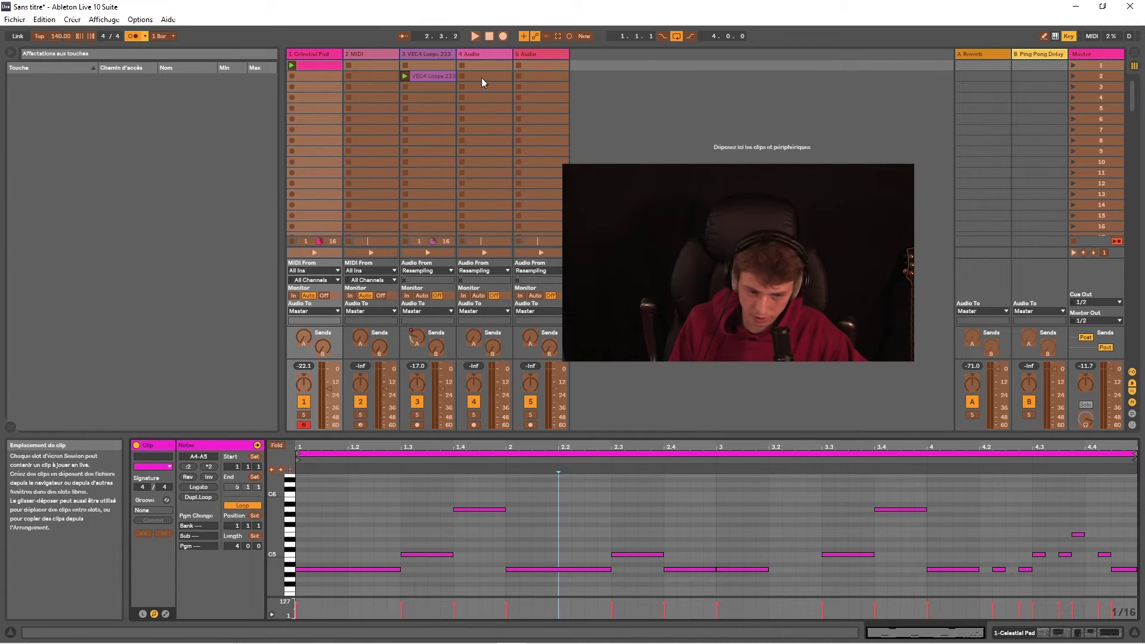
click(475, 37)
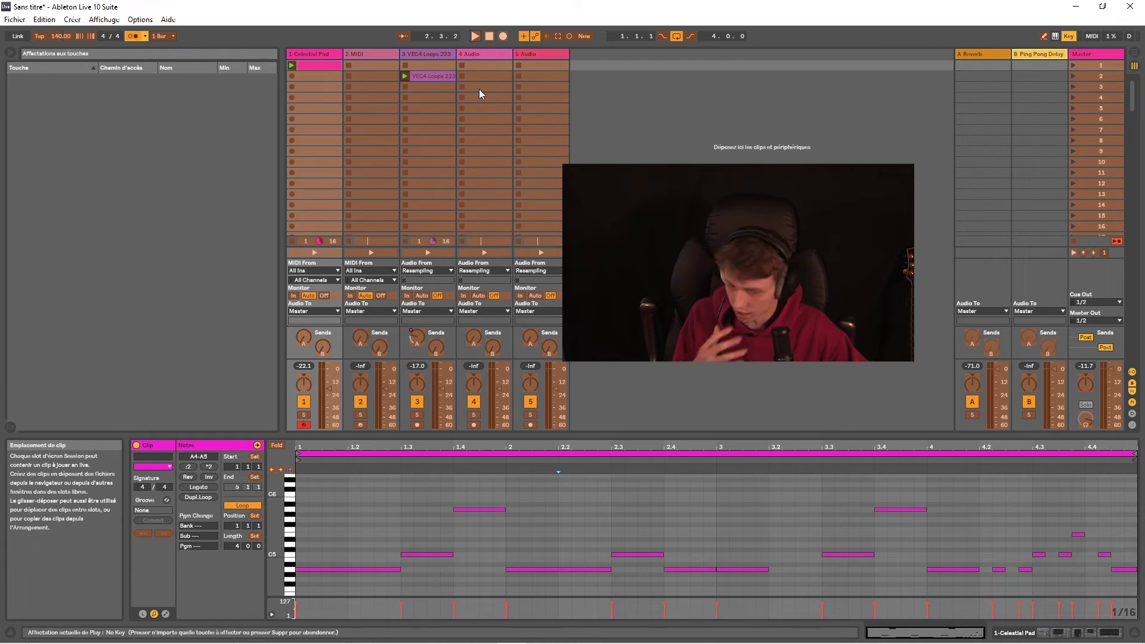
key(a)
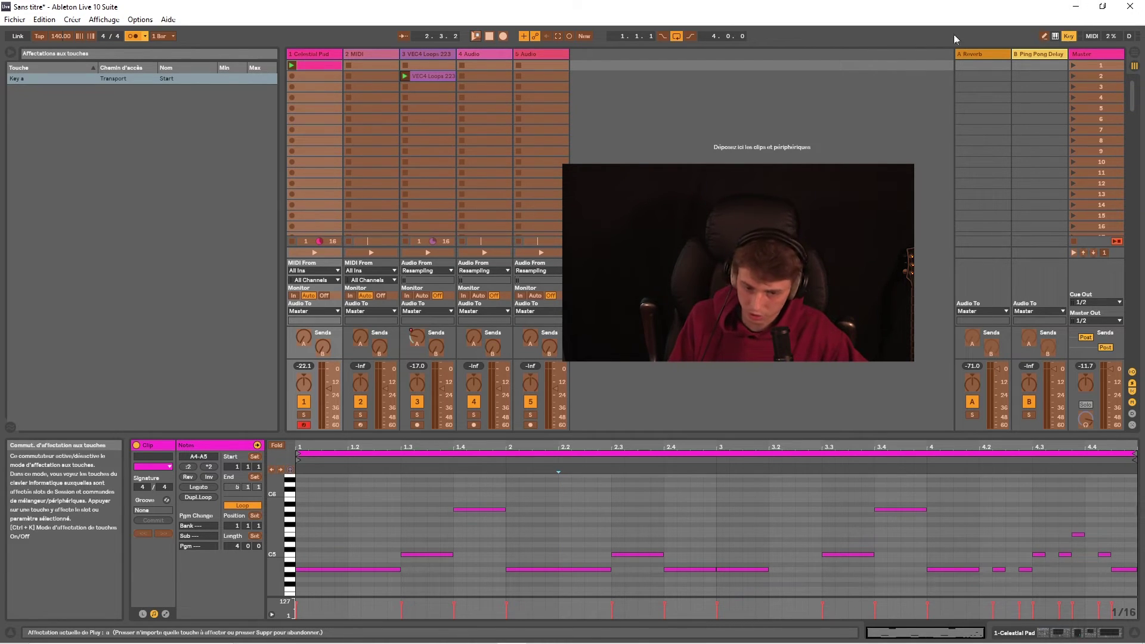
click(1068, 36)
key(a)
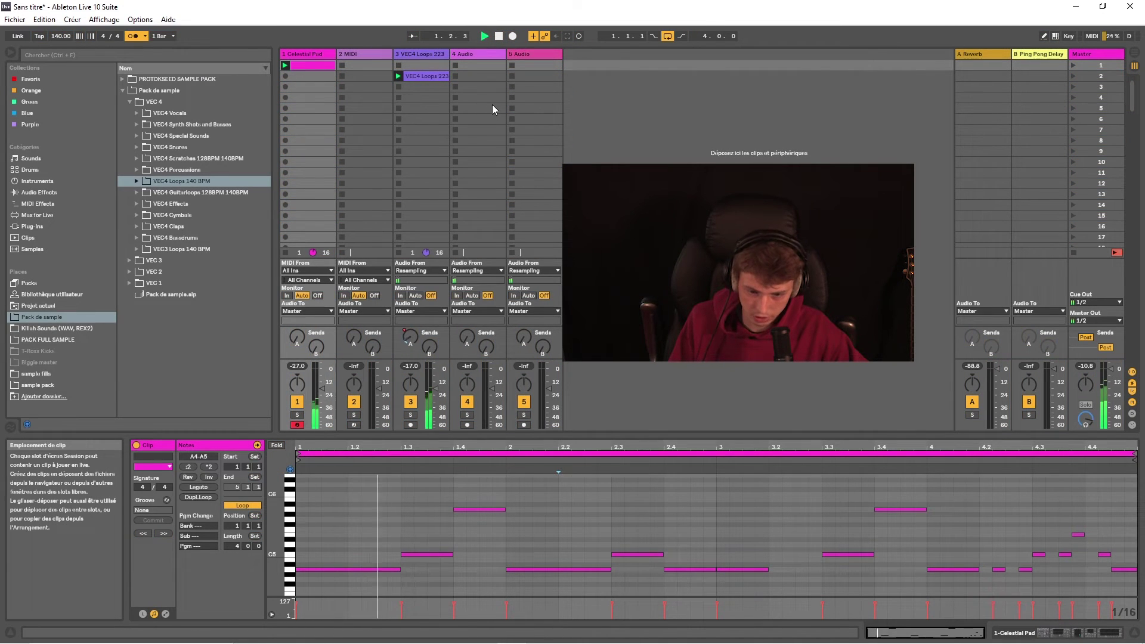
- Remove the A key assignment from the transport's Play control and leave key mapping mode
key(ctrl+k)
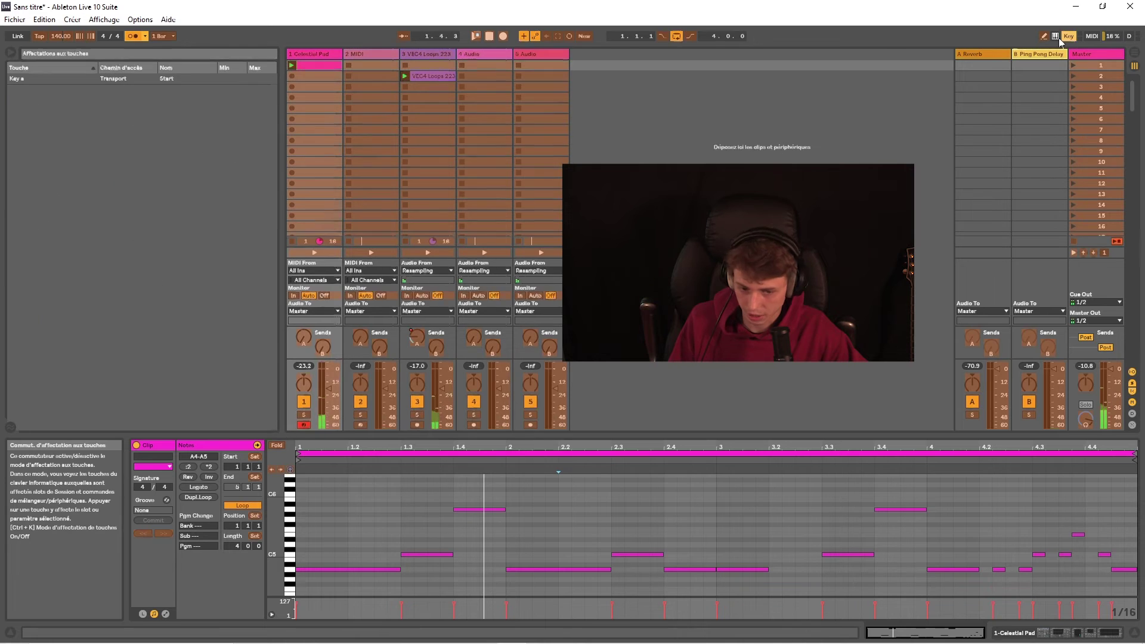
click(480, 36)
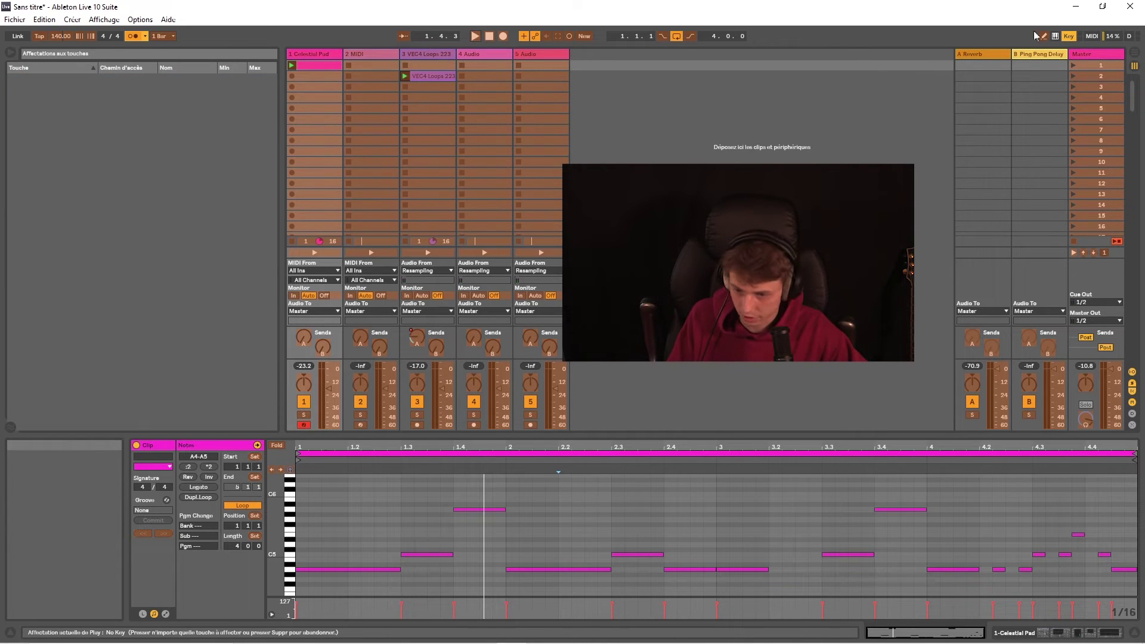
click(1068, 36)
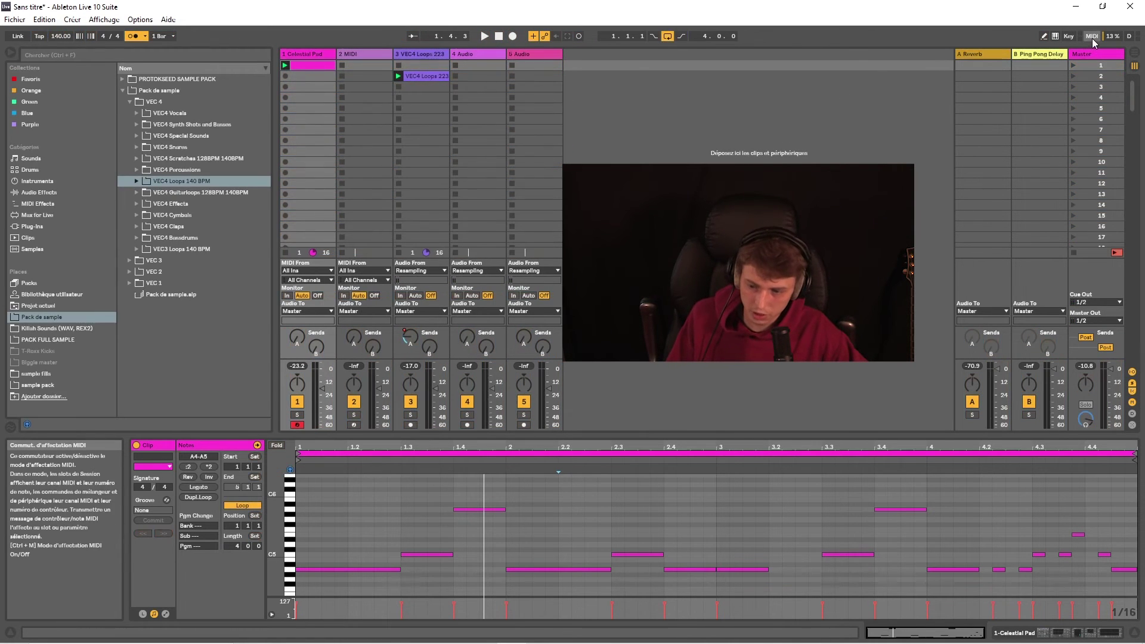
- MIDI-map the Auto Filter frequency on the VEC4 Loops 223 track to controller CC 48
click(1091, 37)
click(428, 54)
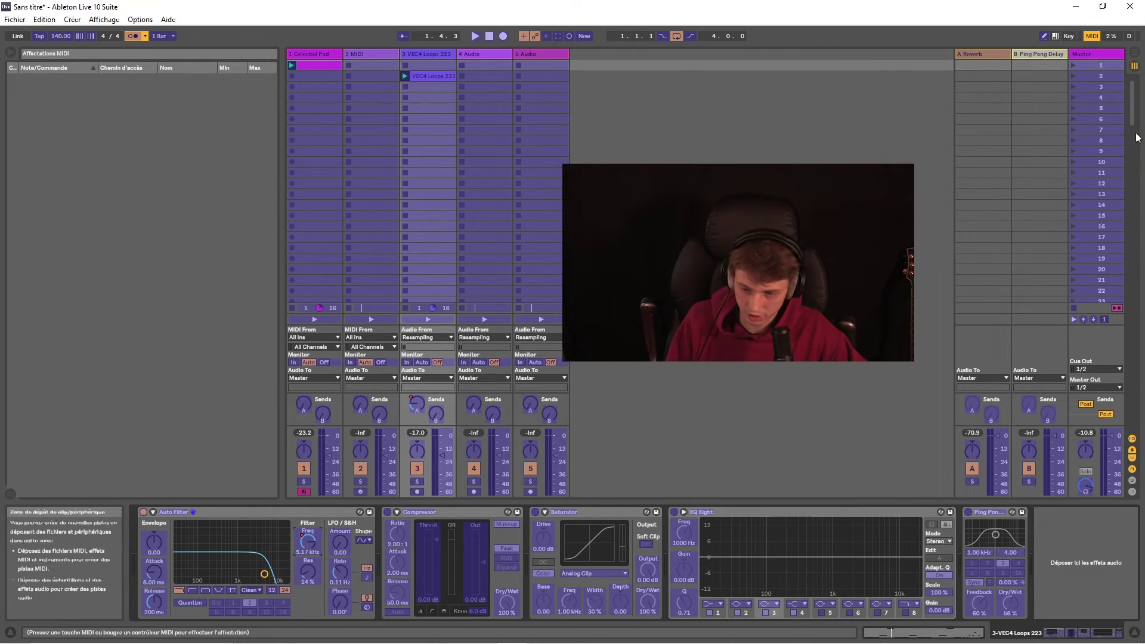
click(308, 542)
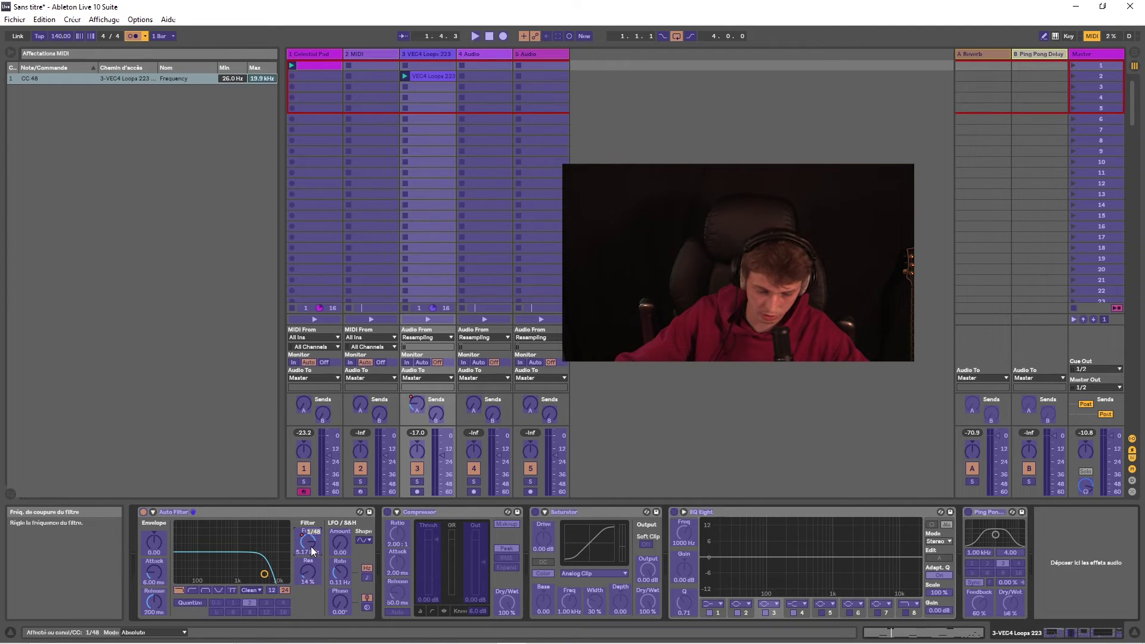
click(1090, 36)
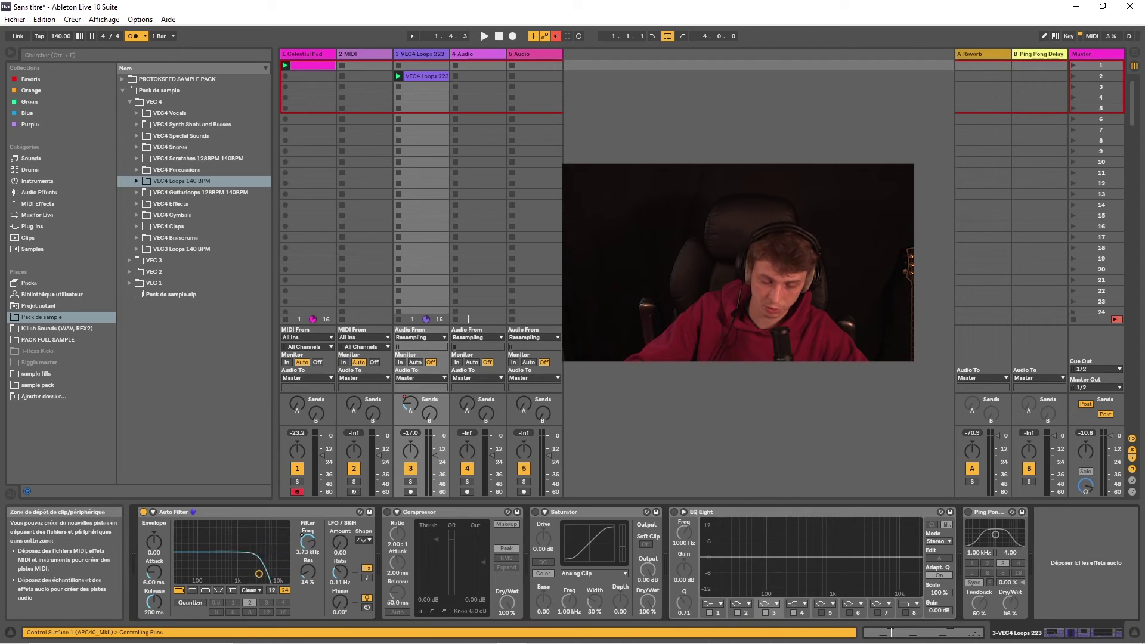
- Raise the VEC4 Loops 223 track's Auto Filter frequency to 19.9 kHz and revisit its MIDI mapping
drag(215, 573, 286, 574)
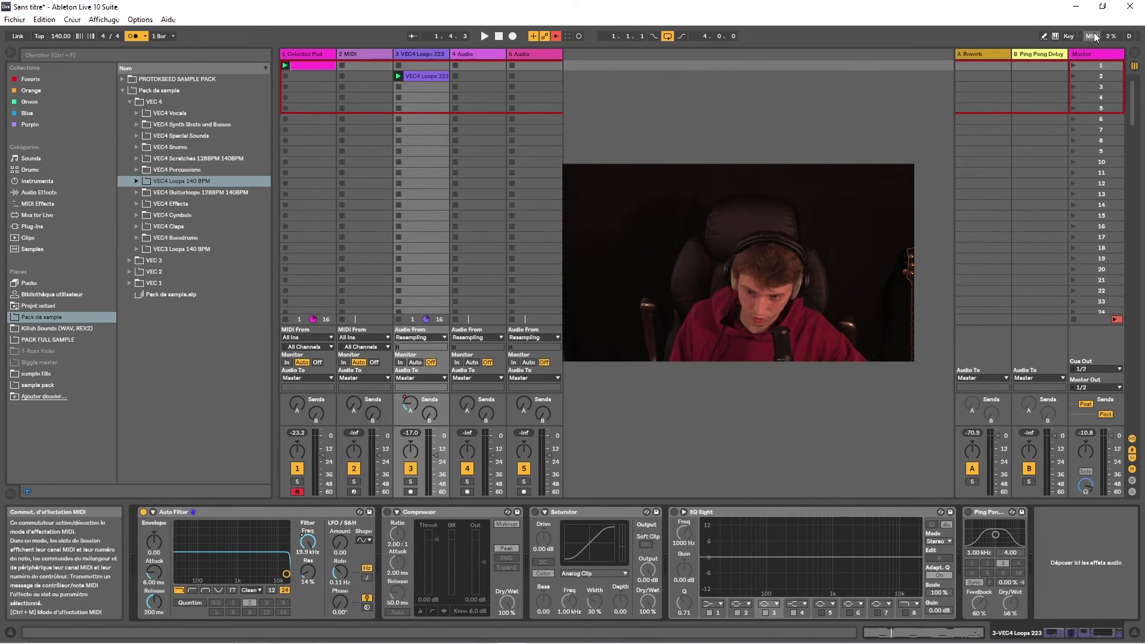
click(1091, 36)
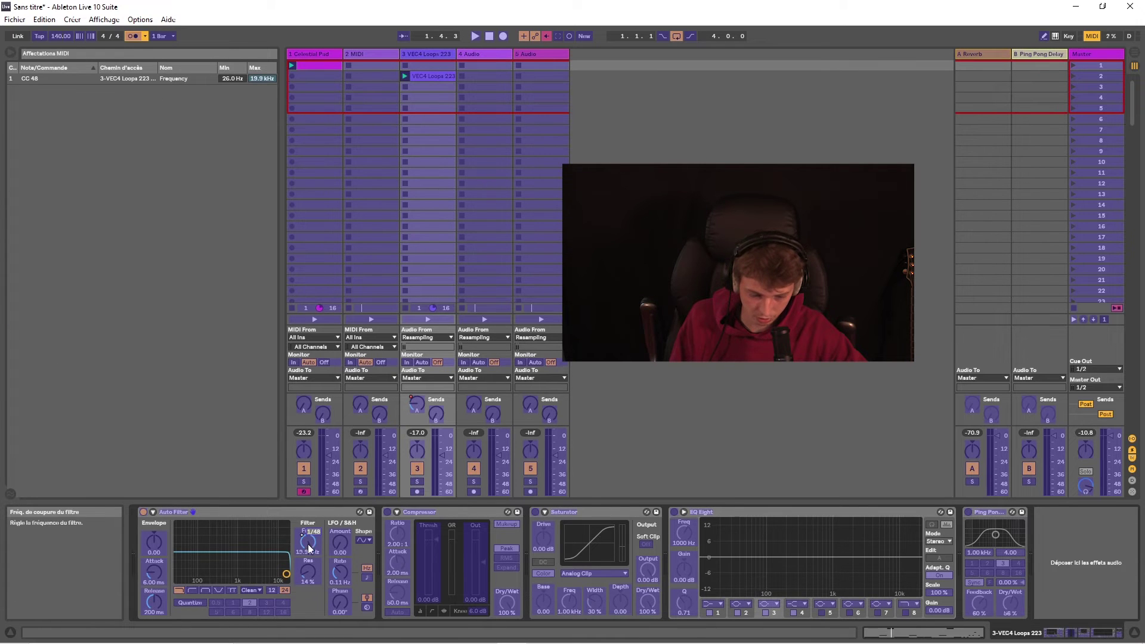
key(ctrl+m)
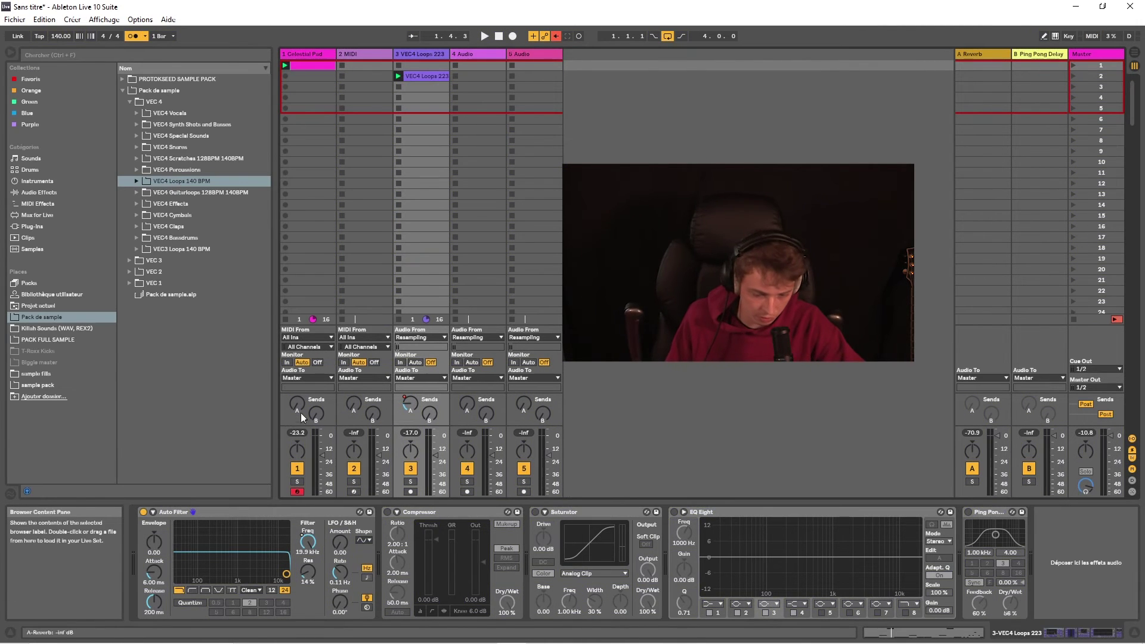
- Turn up the Celestial Pad track's Reverb send and view the return track devices
drag(298, 403, 299, 334)
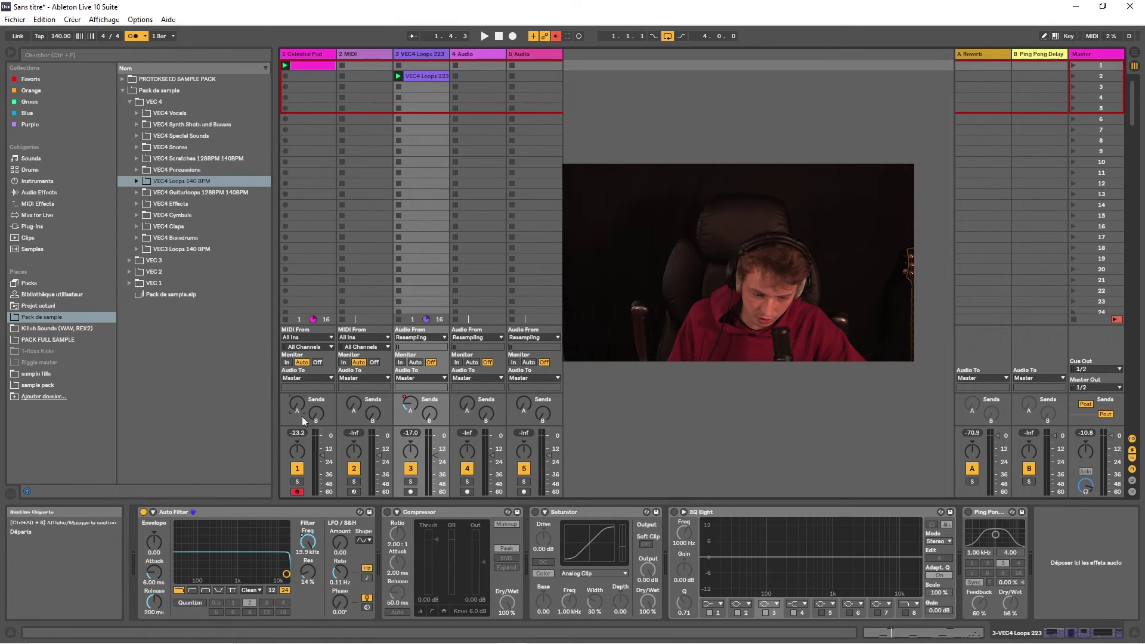
click(971, 59)
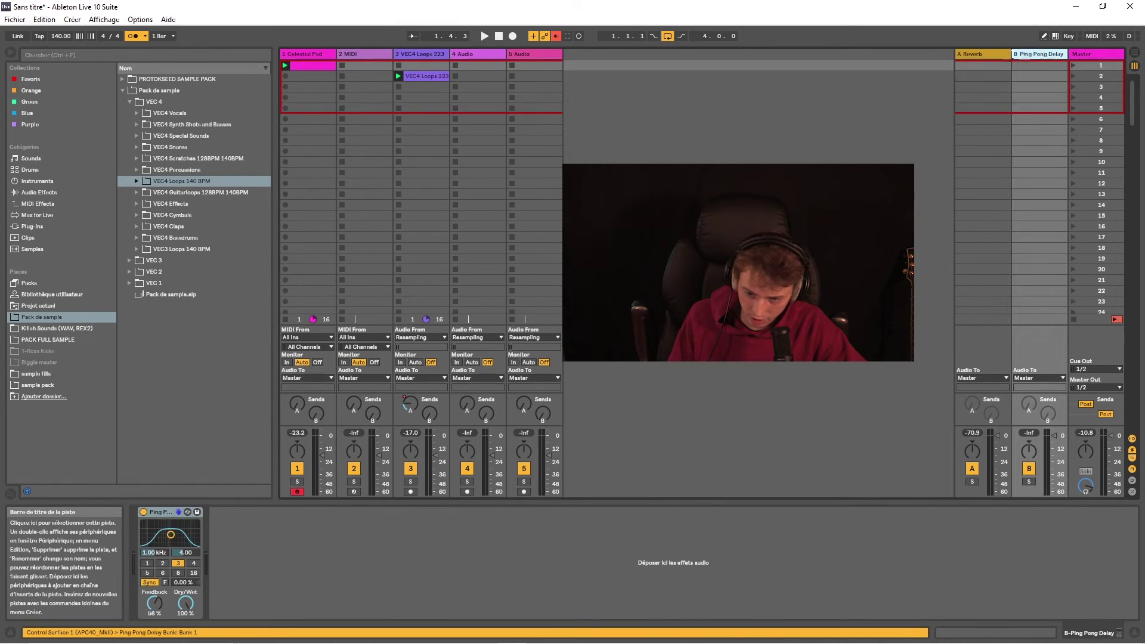
click(309, 54)
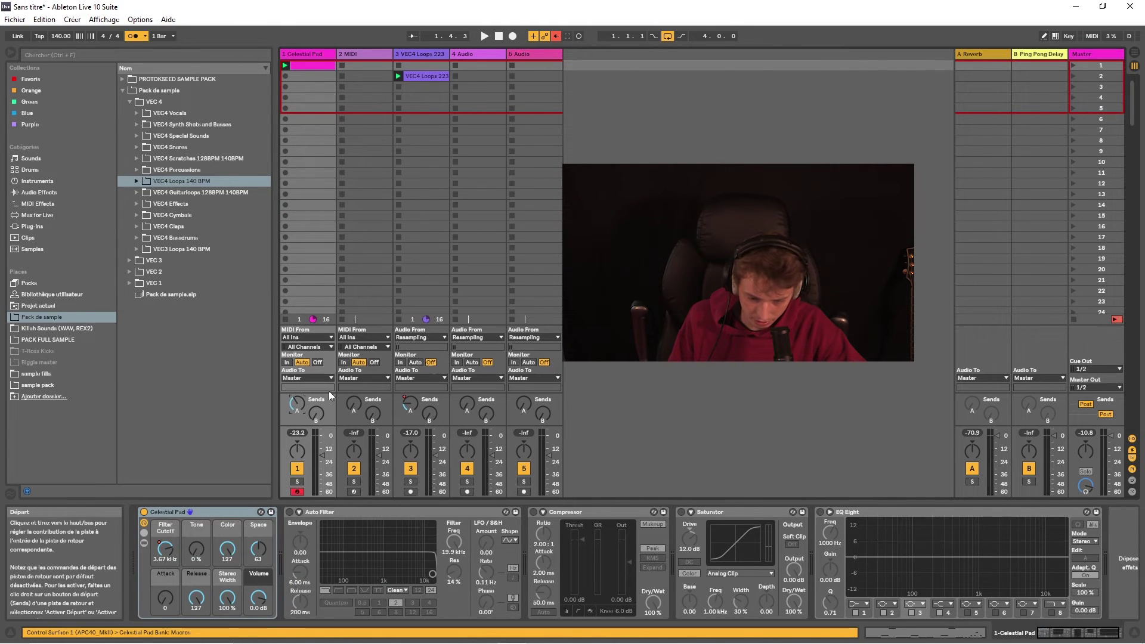
- With the Celestial Pad clip playing soloed and the metronome off, raise the track's Reverb send to maximum
click(285, 66)
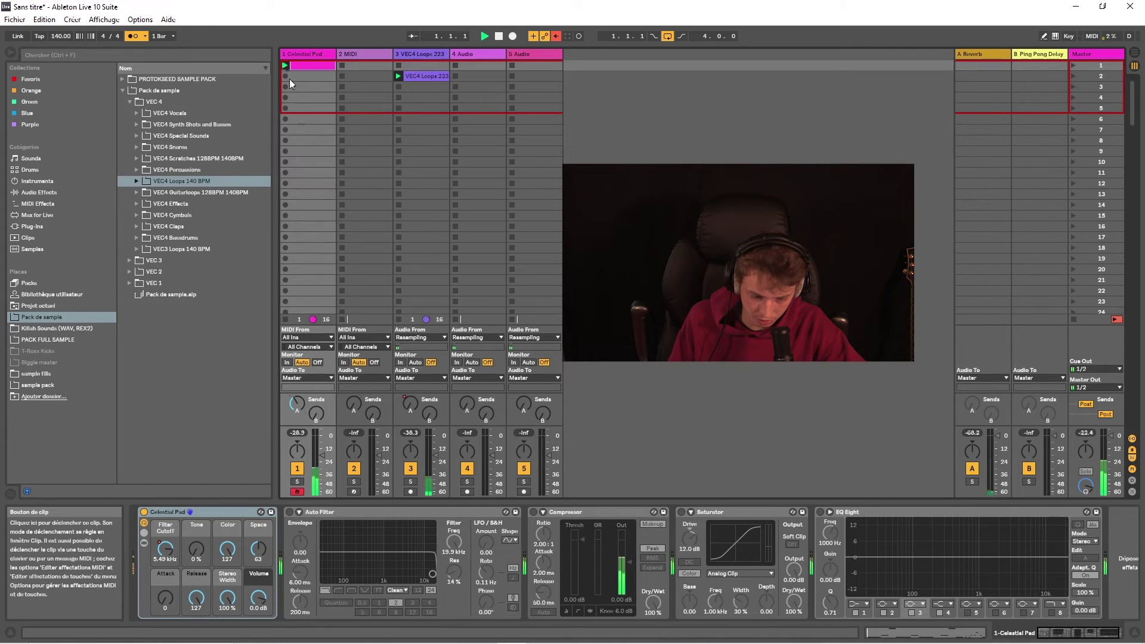
click(297, 481)
click(133, 36)
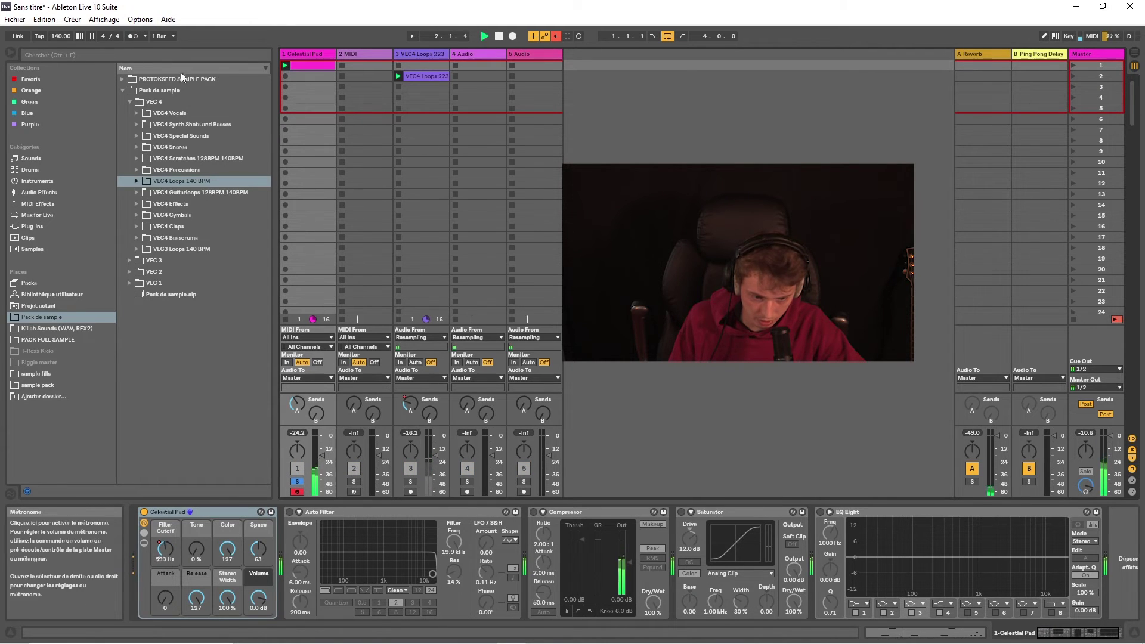
drag(296, 408, 296, 370)
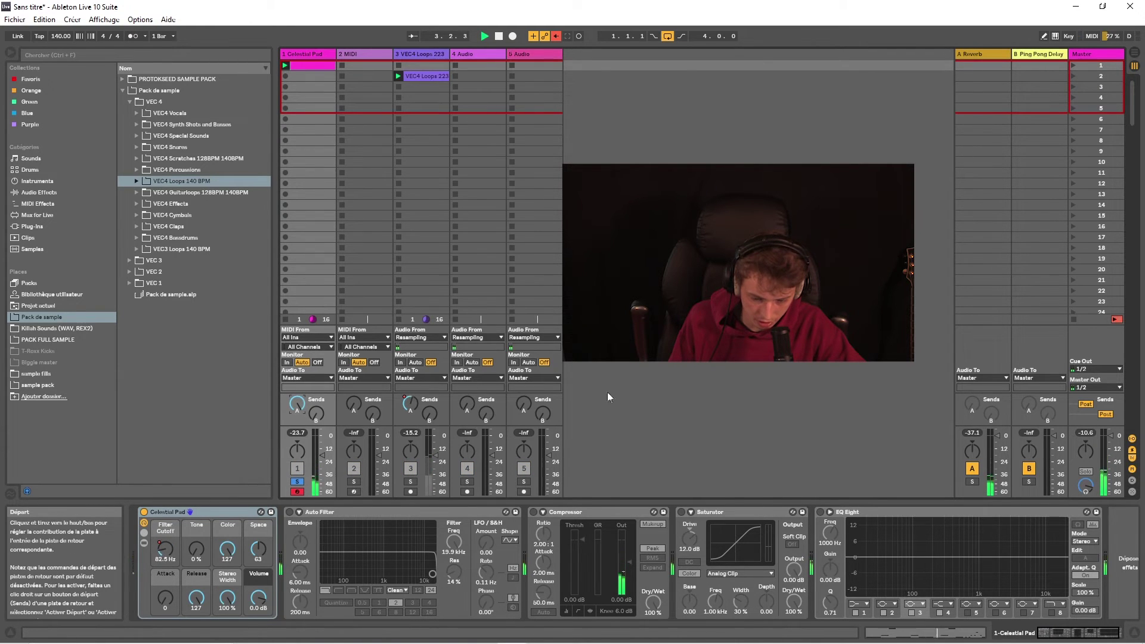
- On the Reverb return track, set the reverb size to 2.42 and the decay time to 21.5 s
click(972, 53)
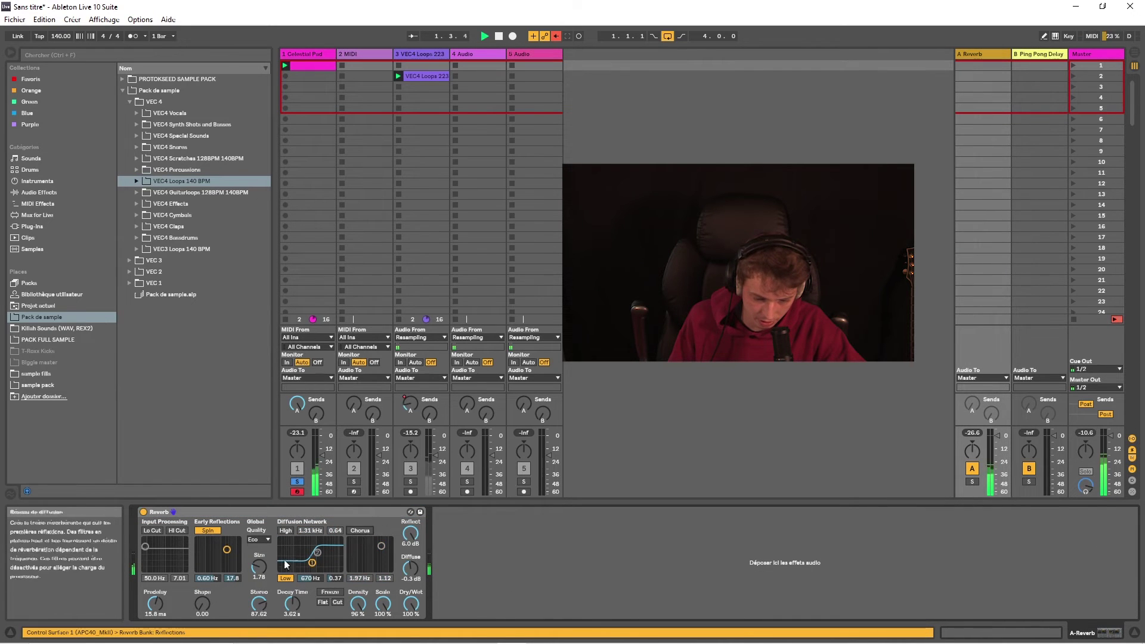
drag(261, 571, 261, 555)
drag(292, 603, 292, 587)
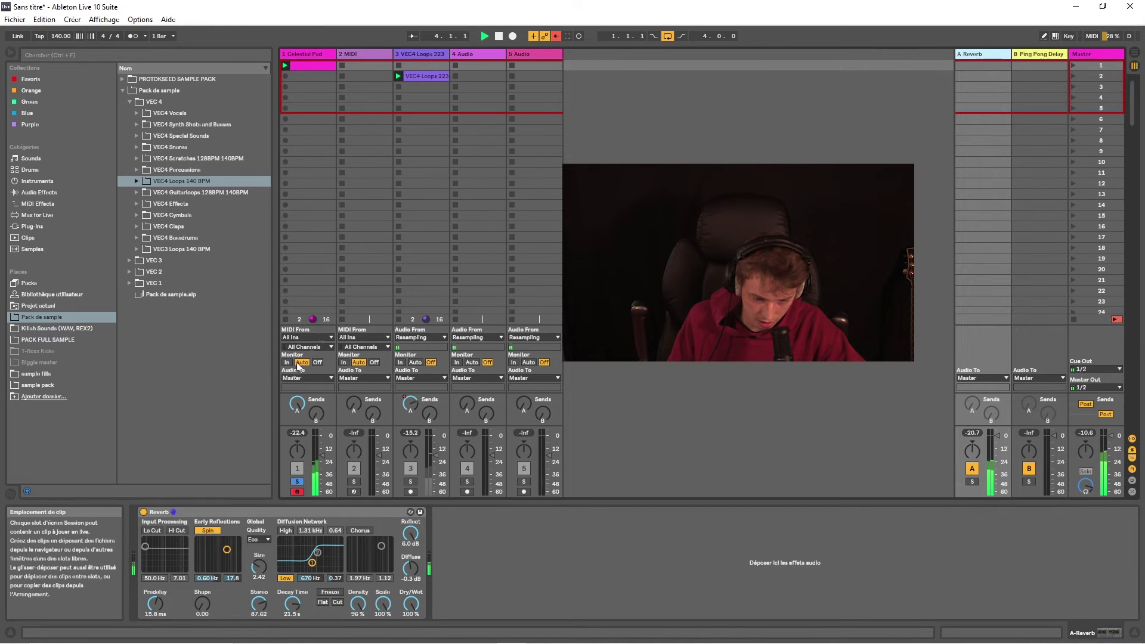
- Try the Celestial Pad track's Ping Pong Delay send during playback, then set its Reverb send to 0.0 dB
drag(316, 413, 316, 403)
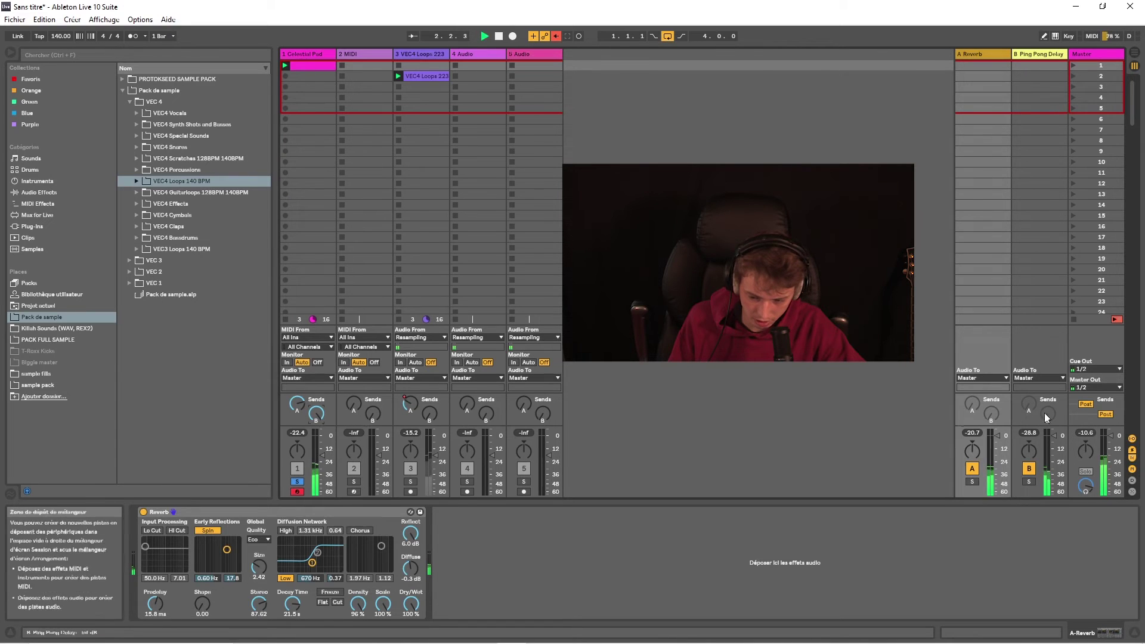
click(297, 404)
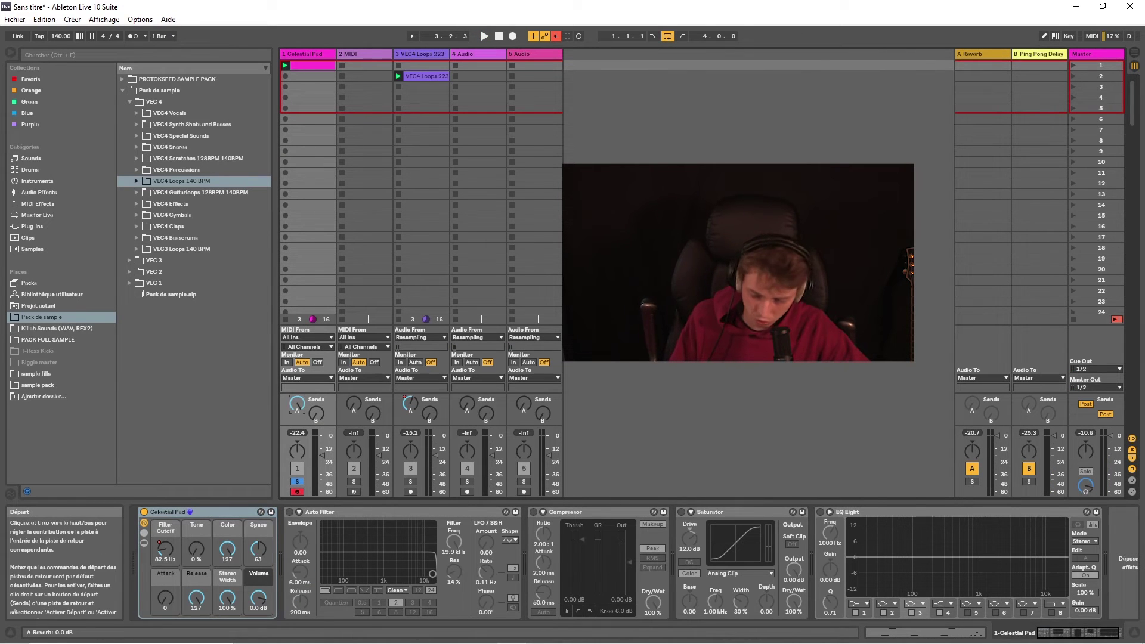
- Insert a third return track beside the Reverb and Ping Pong Delay returns and delete it, repeating the demonstration once
right_click(930, 70)
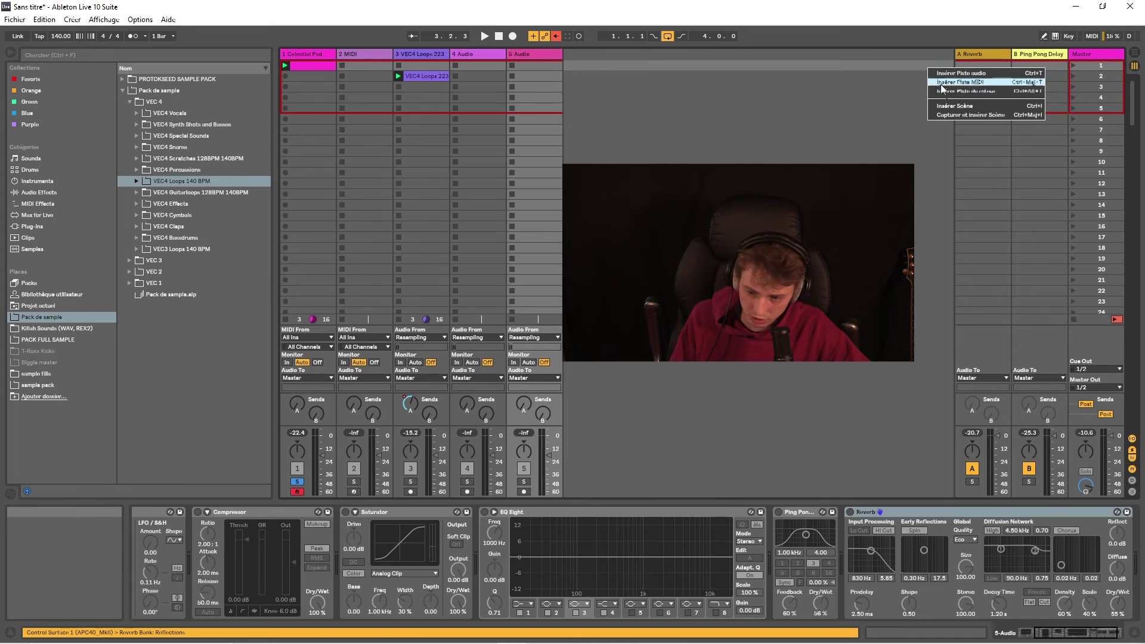
click(950, 92)
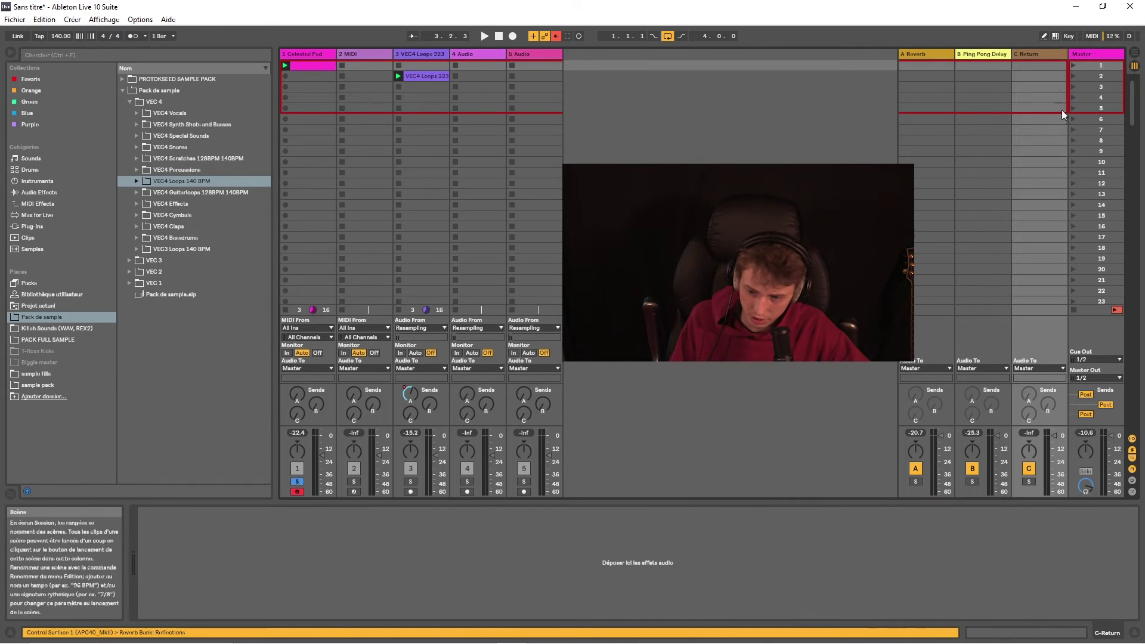
click(1042, 54)
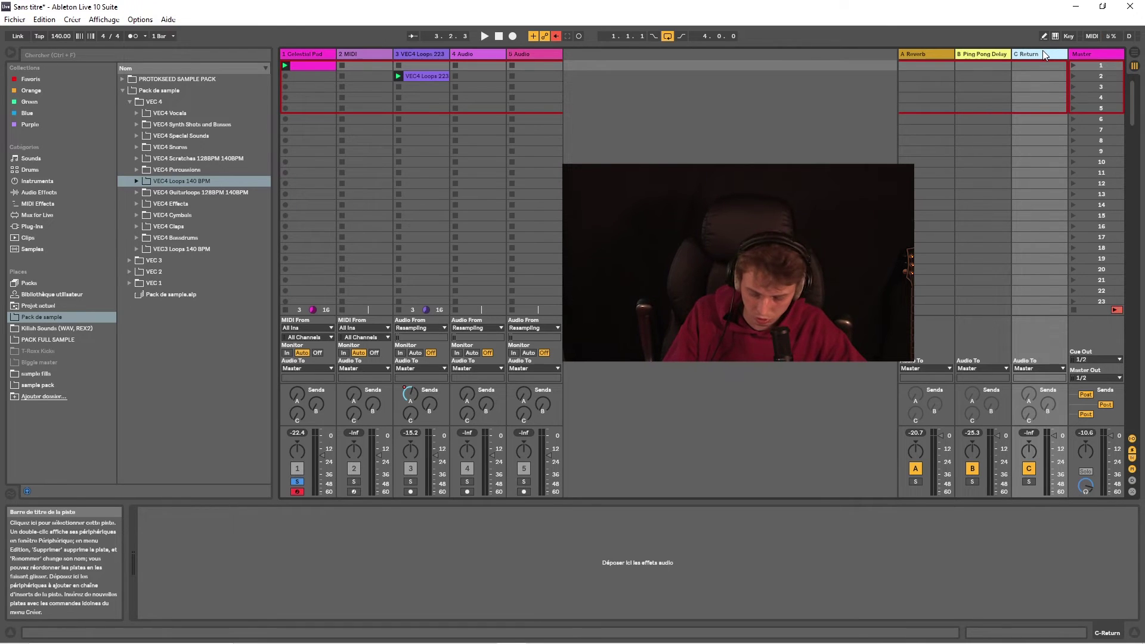
key(Delete)
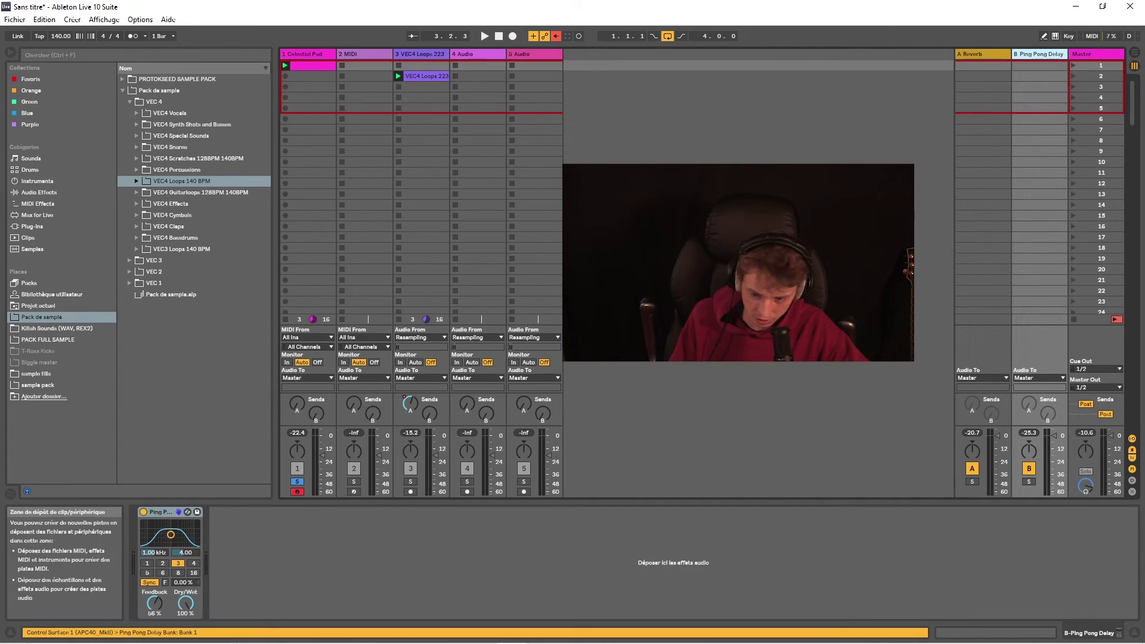
right_click(928, 118)
click(949, 140)
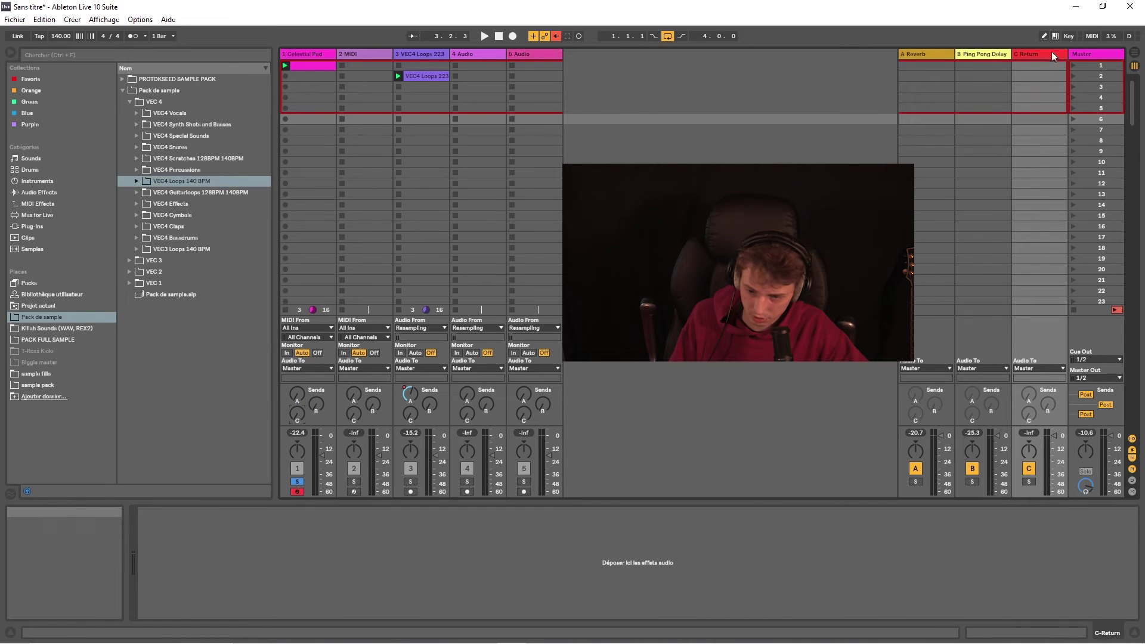
key(Delete)
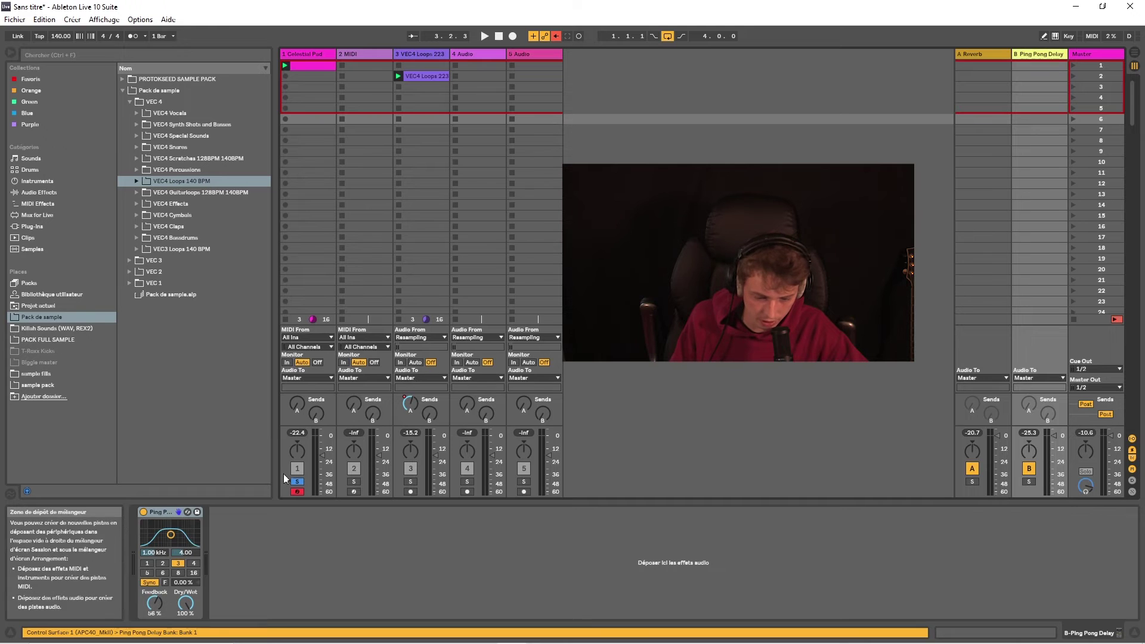
- Take the Celestial Pad track out of solo, disarm it for recording and re-enable the overridden automation
click(295, 492)
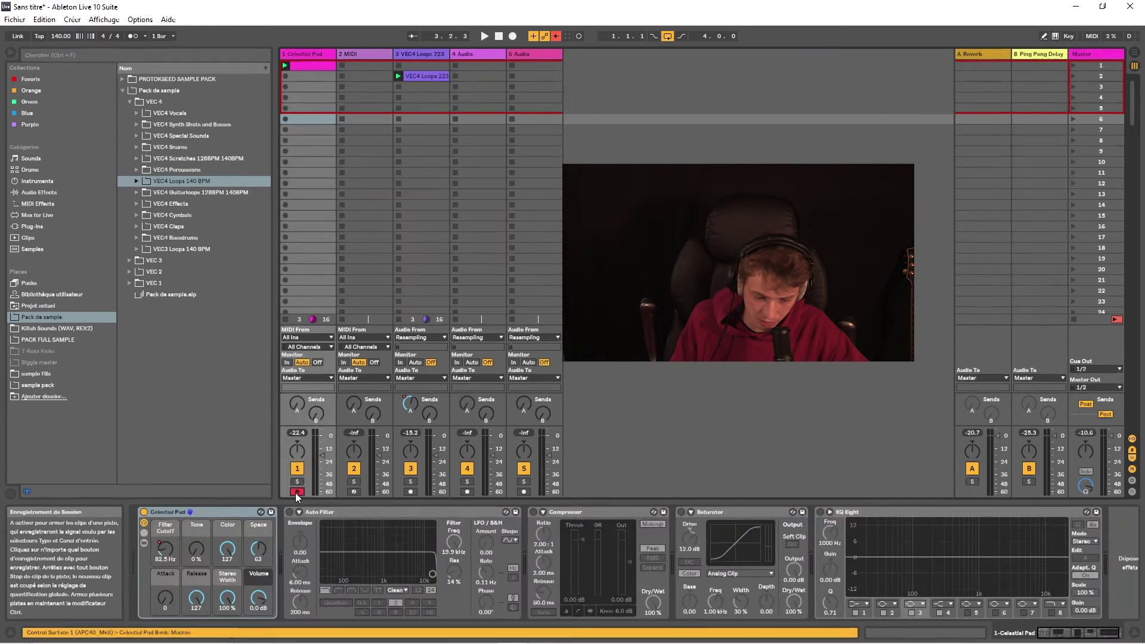
click(296, 492)
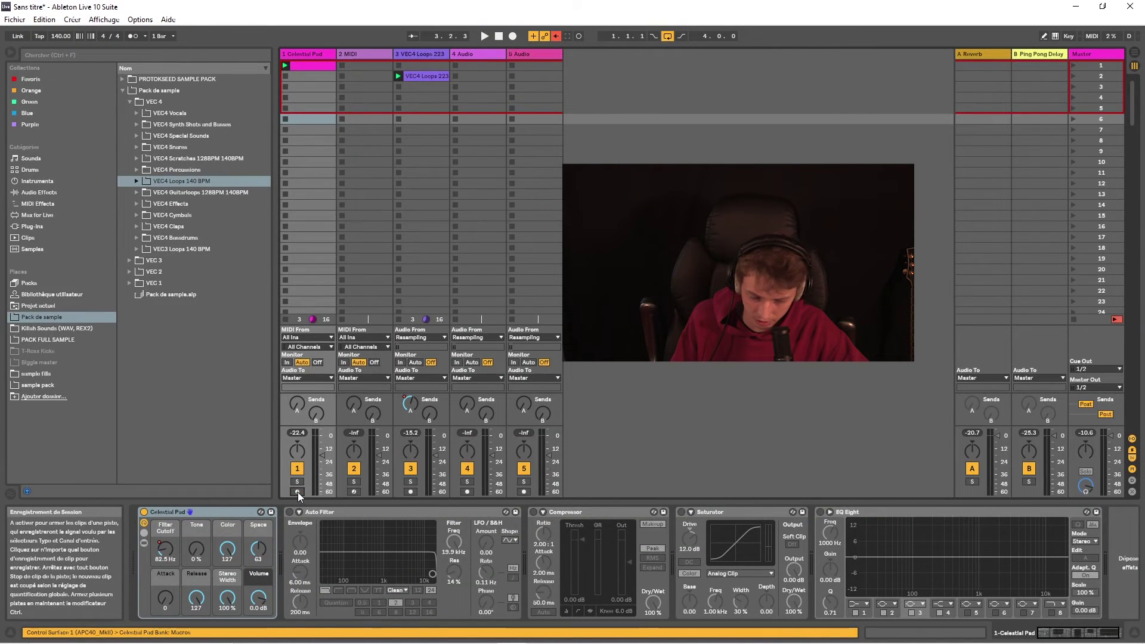
click(298, 492)
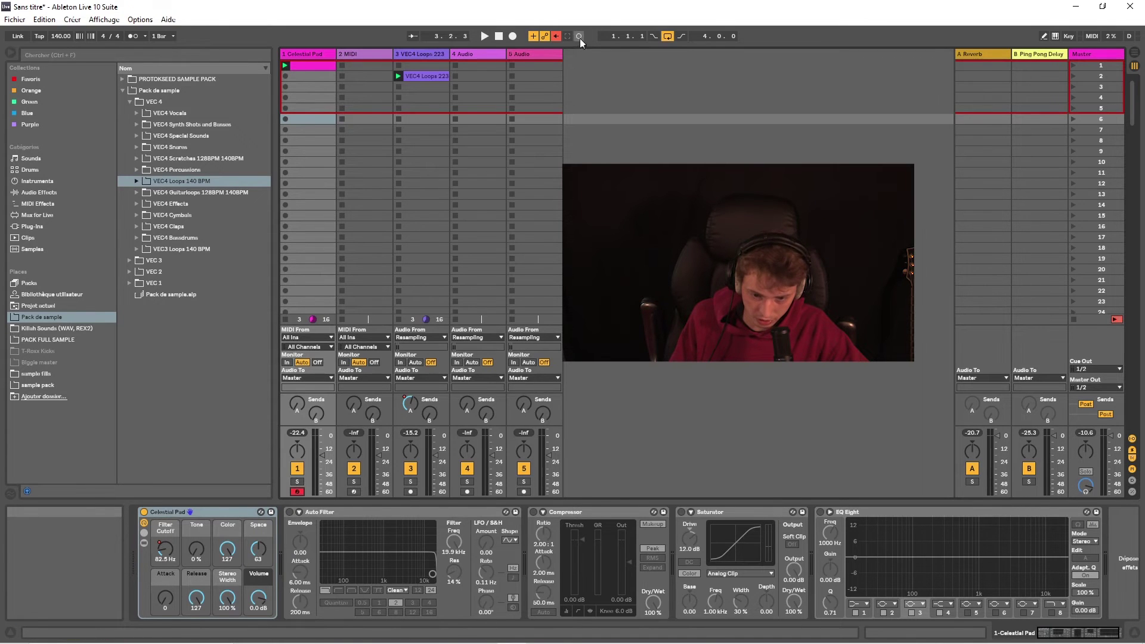
click(296, 492)
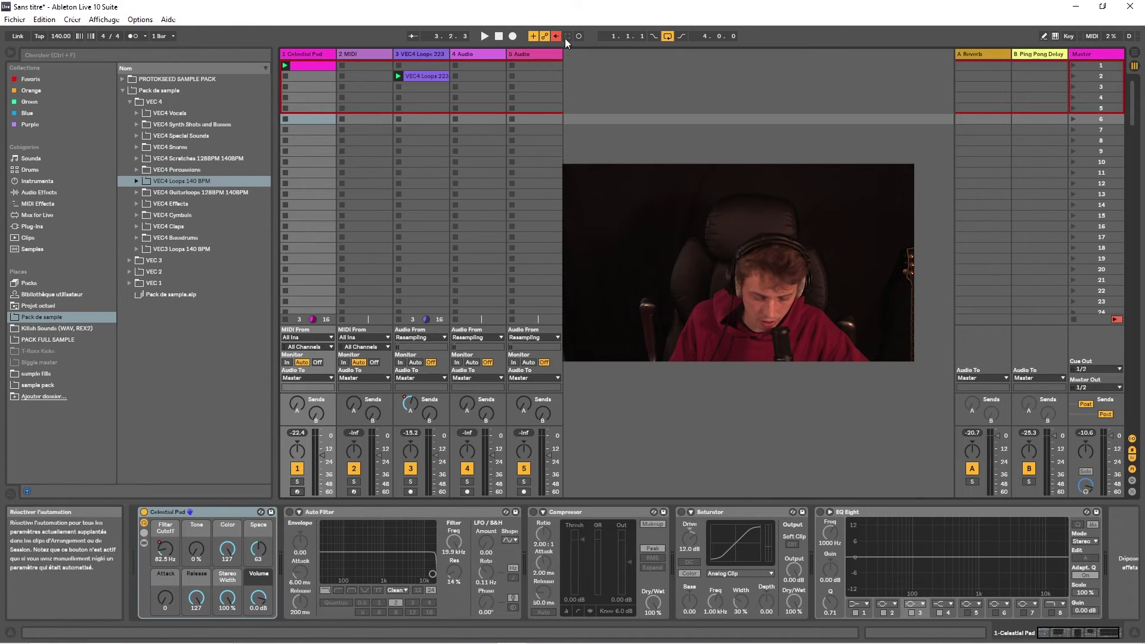
click(556, 36)
- In the Arrangement view, override the VEC4 Loops filter frequency automation with 1.76 kHz and 19.9 kHz around playback, and re-enable the automation
key(Tab)
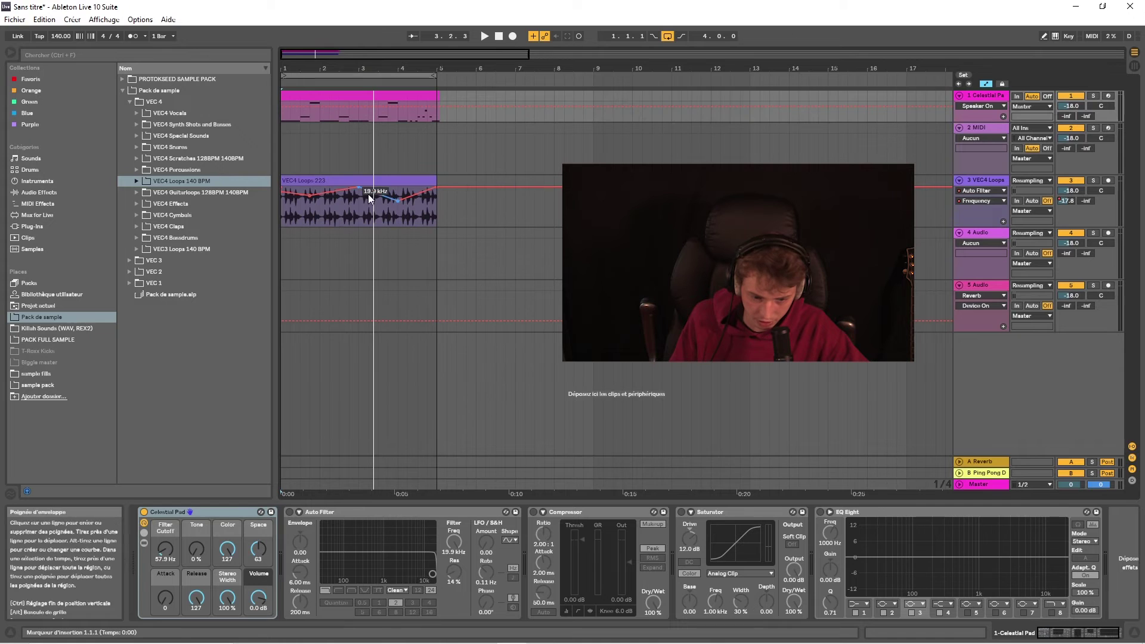
click(373, 222)
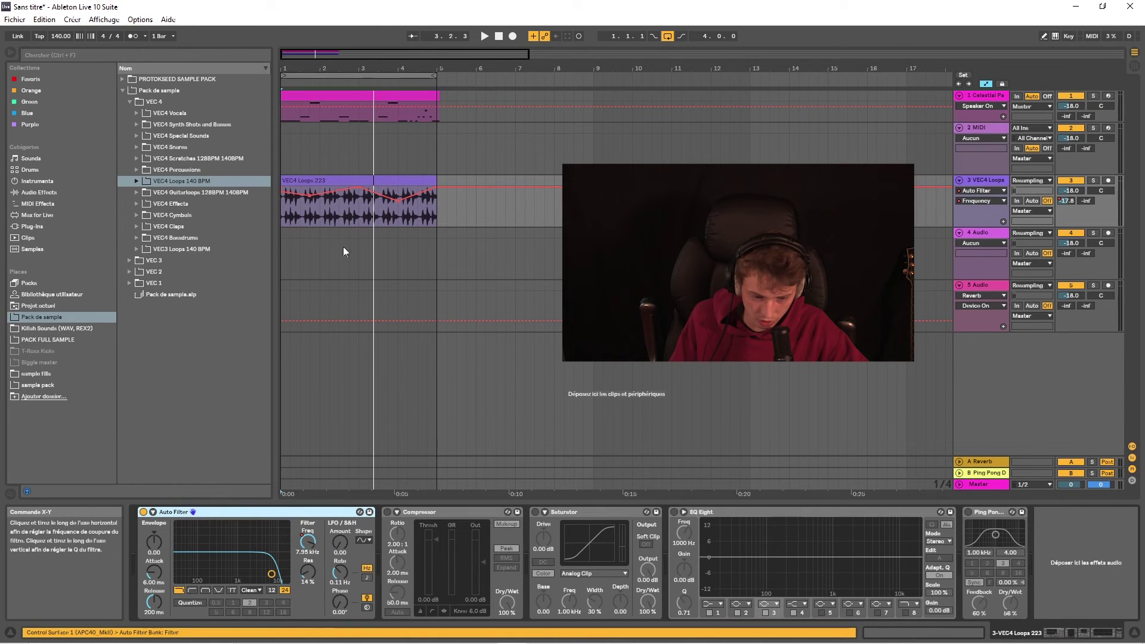
drag(308, 541, 308, 567)
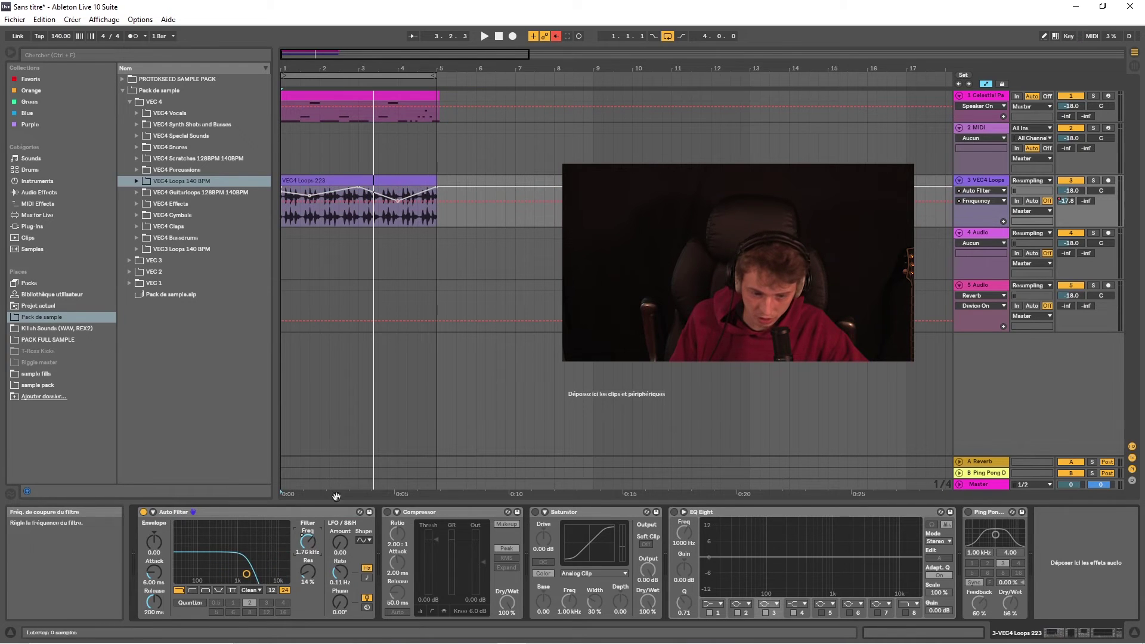
click(334, 181)
key(space)
drag(307, 541, 308, 531)
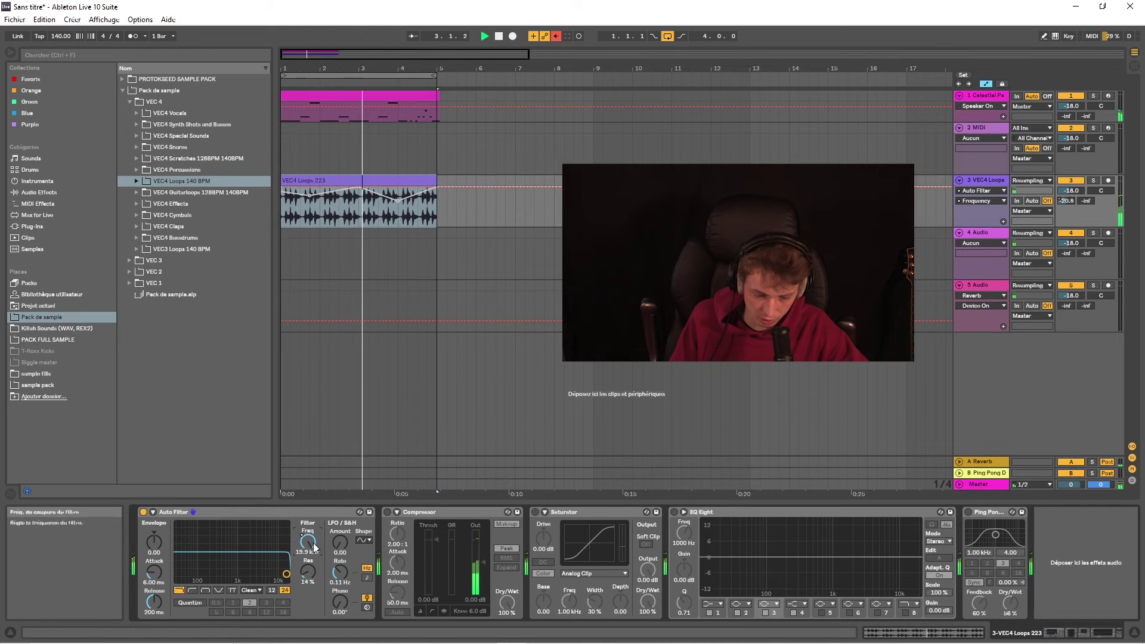
click(555, 36)
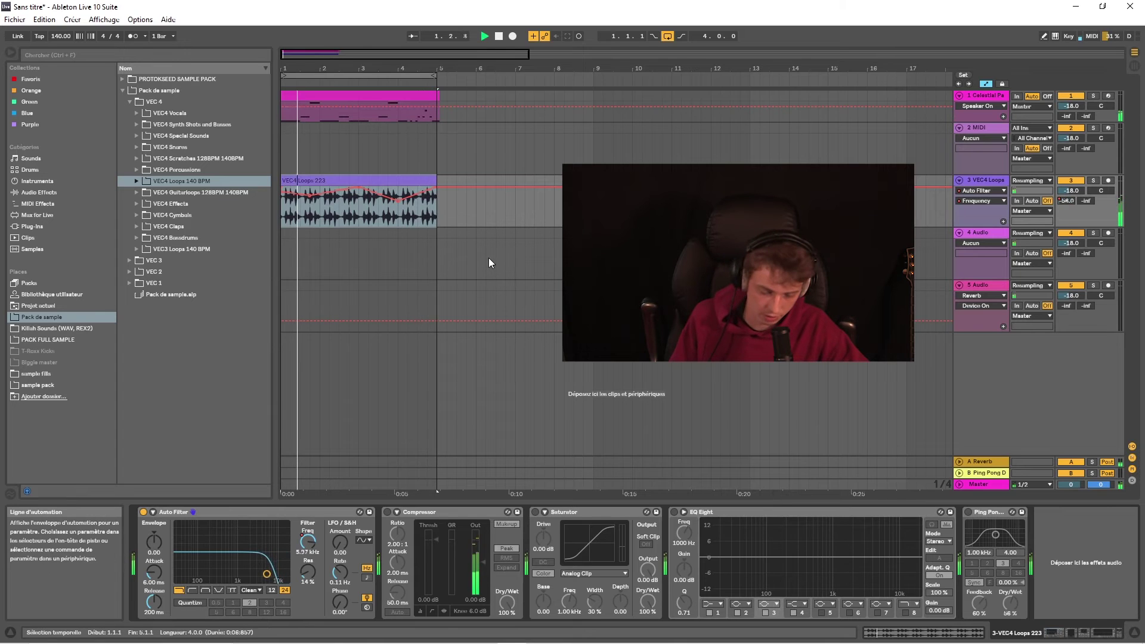
key(space)
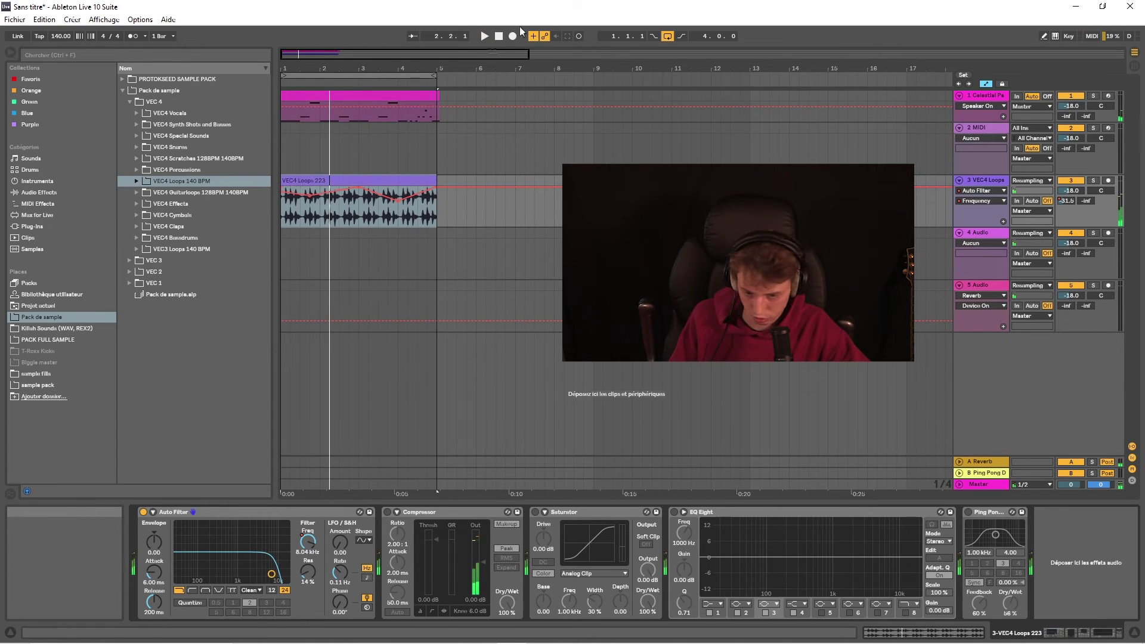
- Return to the Session view, launch the Celestial Pad clip and try its track activator
key(Tab)
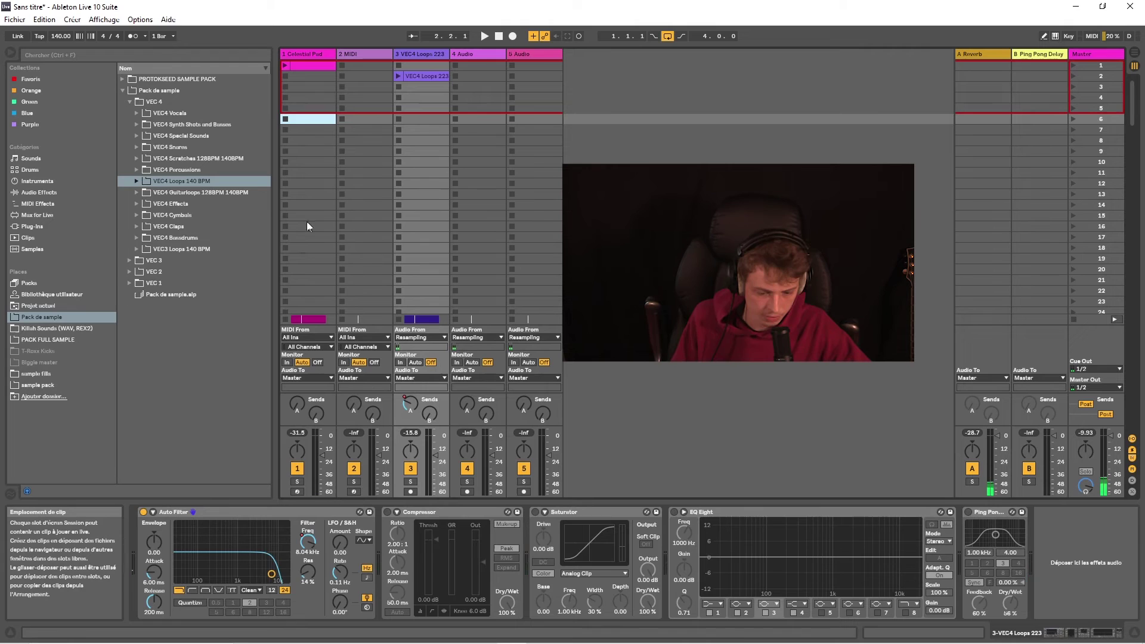
click(420, 387)
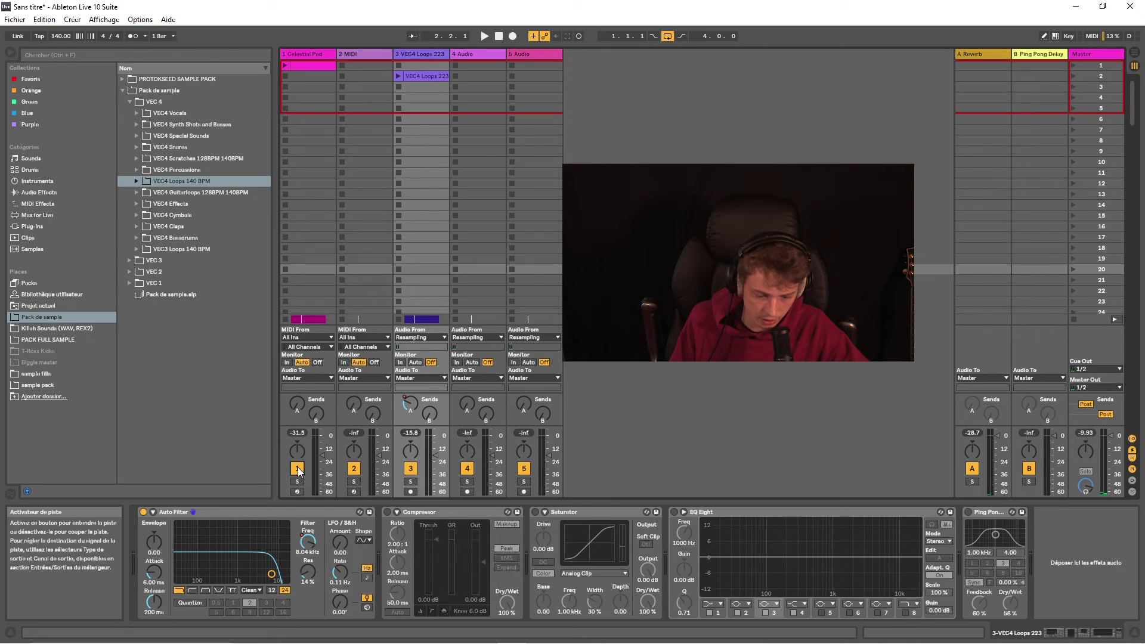
click(285, 65)
click(297, 467)
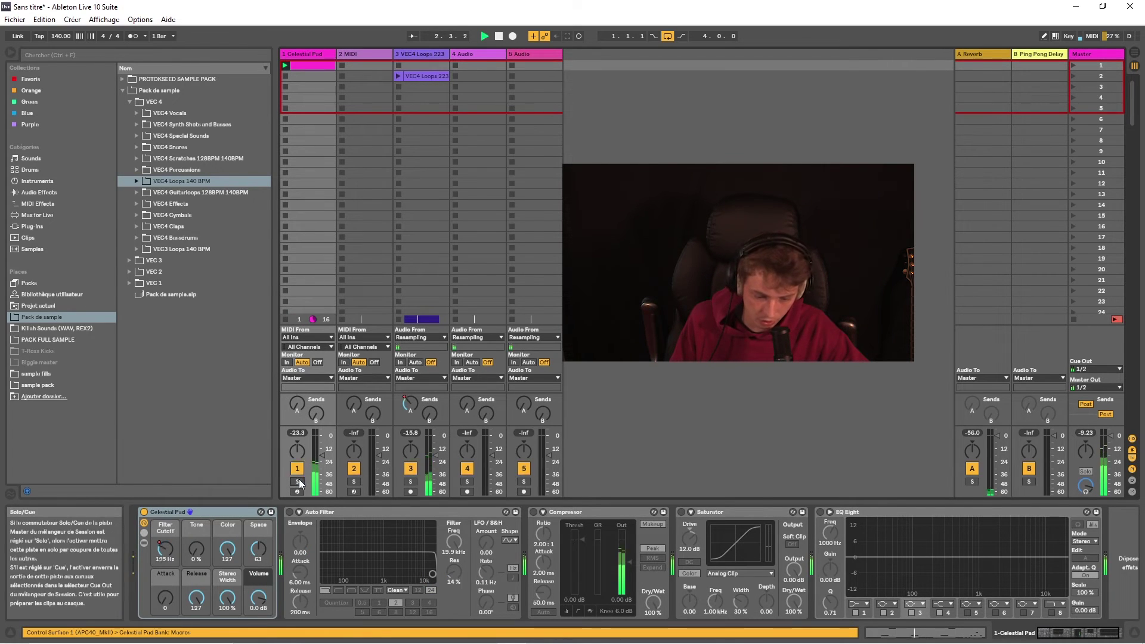
- Switch the Celestial Pad track's solo and record arm on and off during playback, and raise its volume to -12.0 dB
click(297, 481)
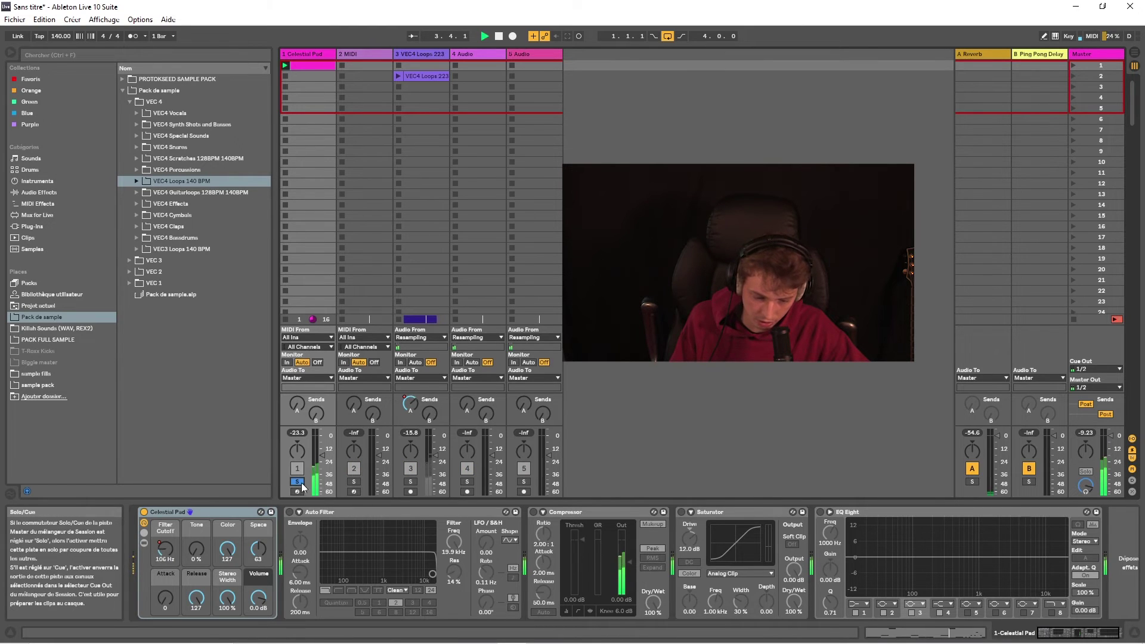
click(297, 481)
click(297, 491)
click(297, 491)
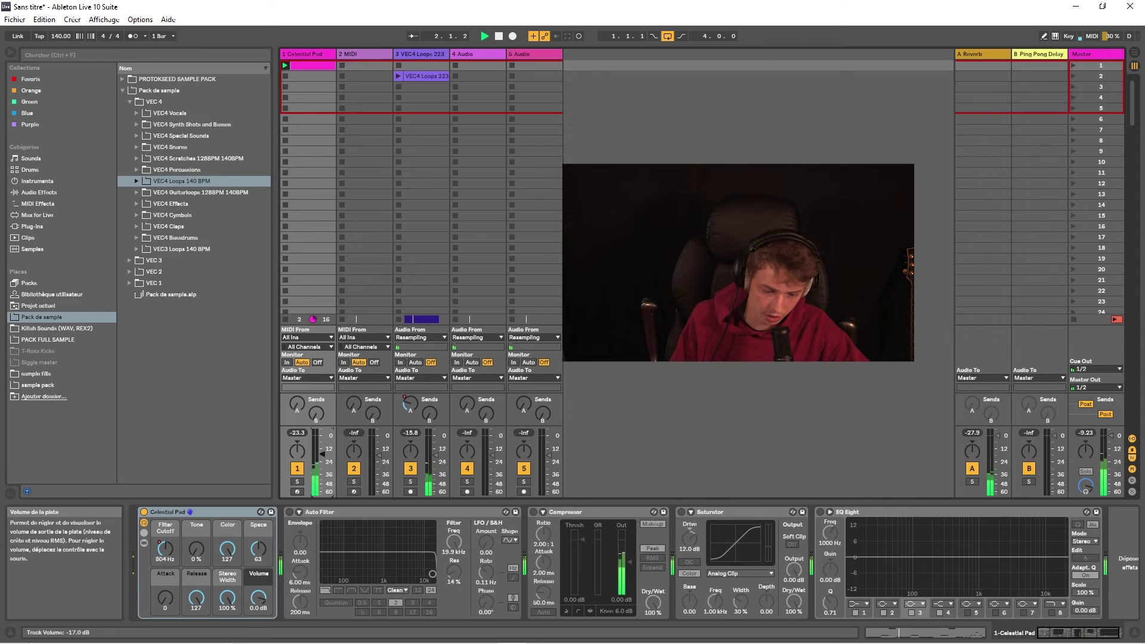
drag(322, 448, 322, 444)
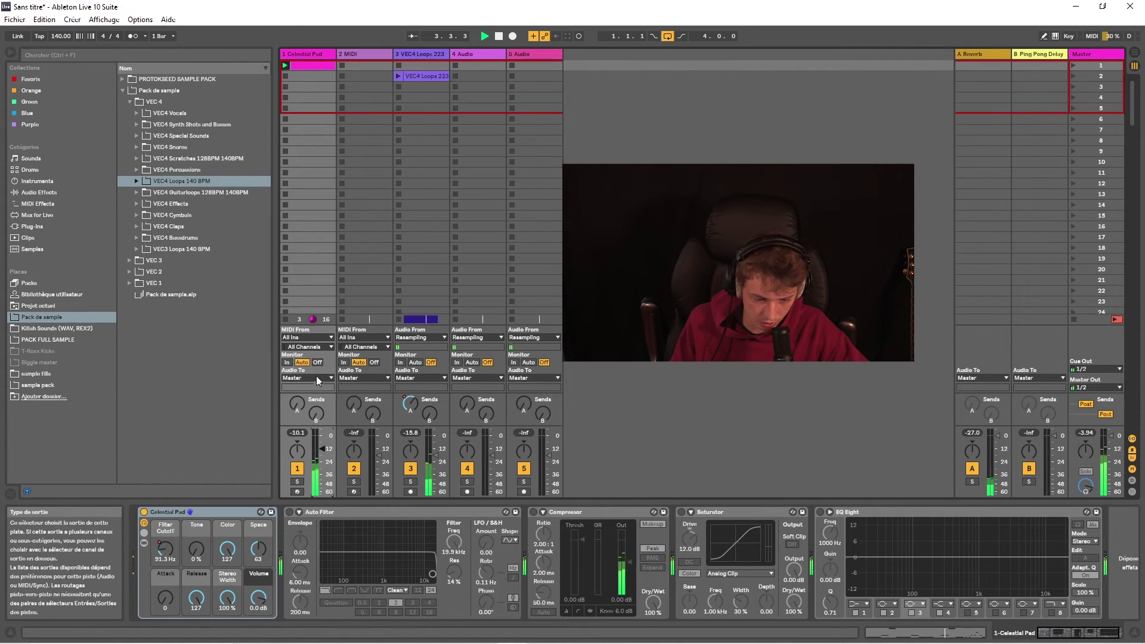
click(320, 338)
click(320, 345)
click(320, 338)
click(321, 346)
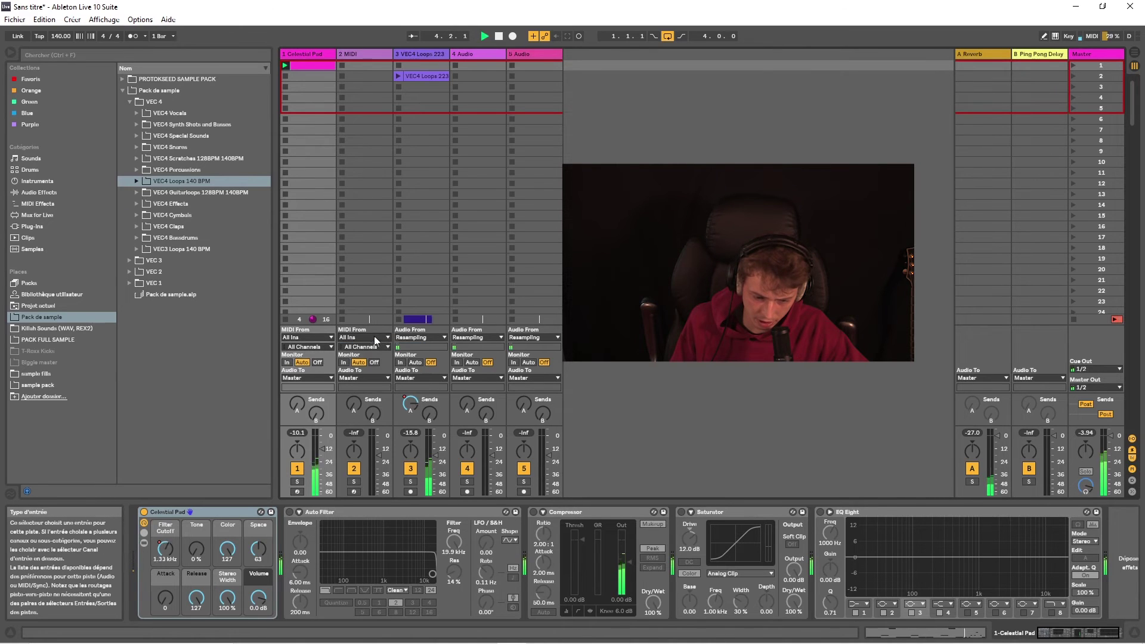
- Set the VEC4 Loops track's audio input to Ext. In and stop playback
click(430, 337)
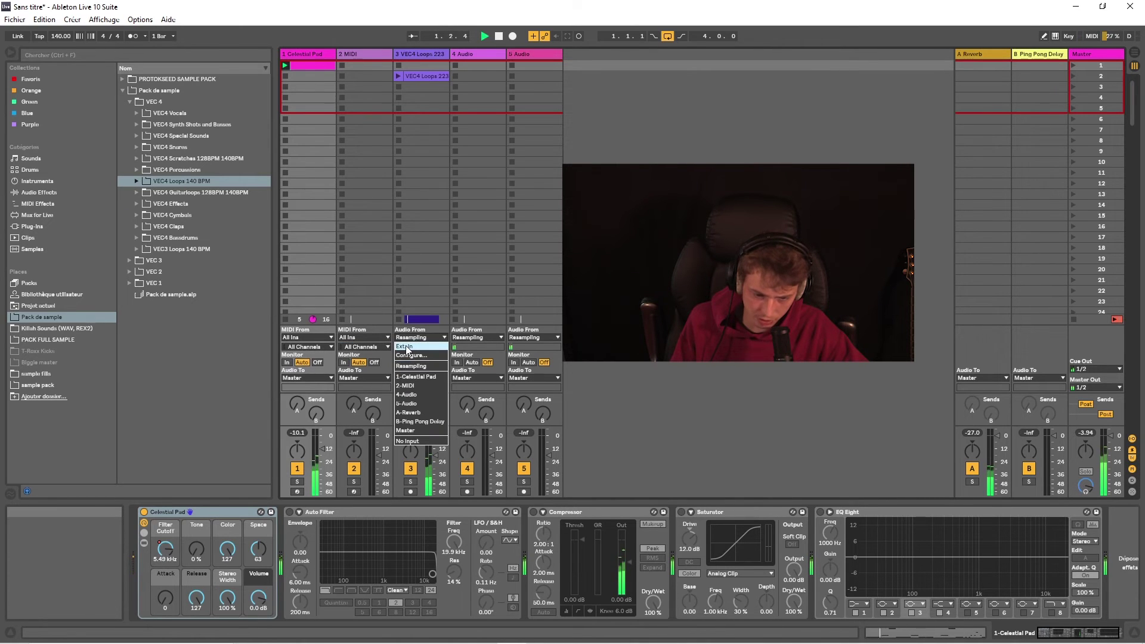
click(404, 347)
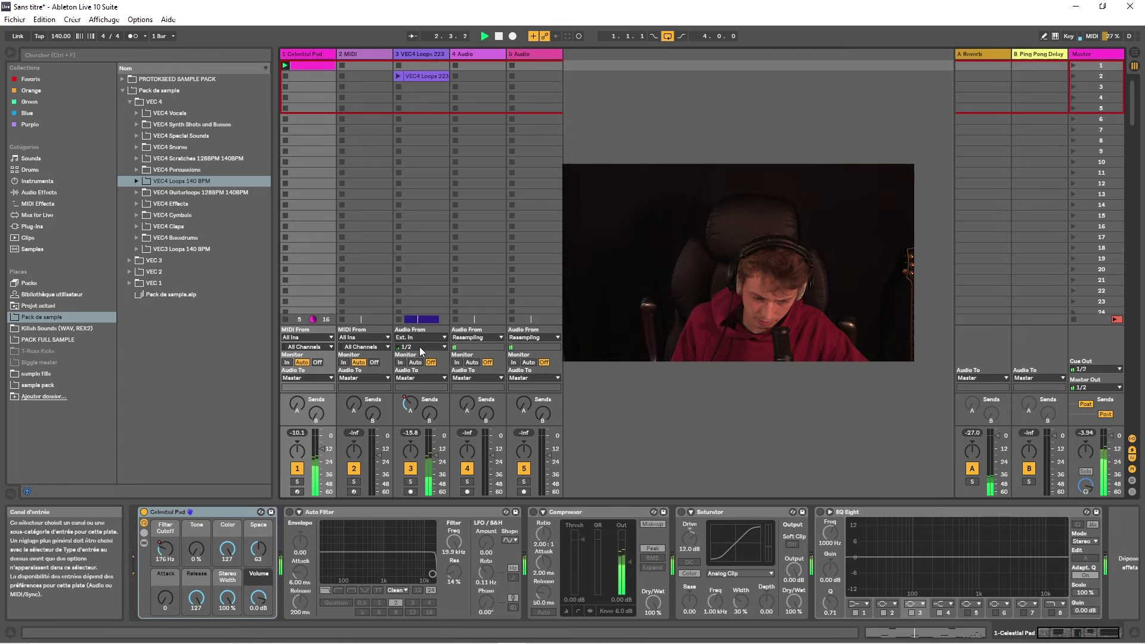
click(420, 346)
click(430, 335)
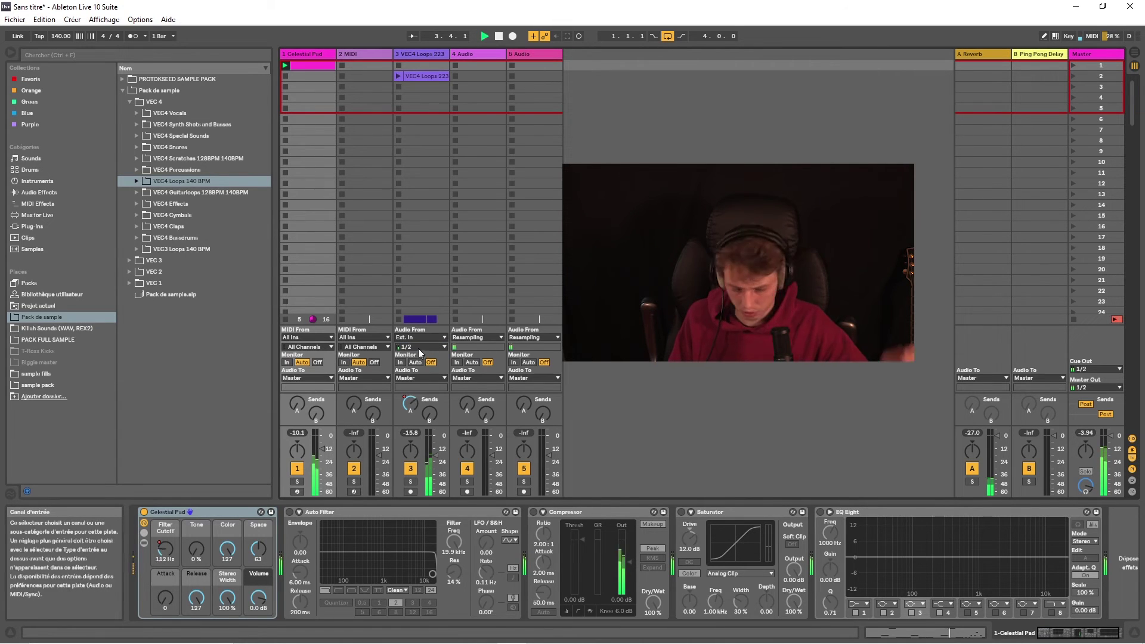
key(space)
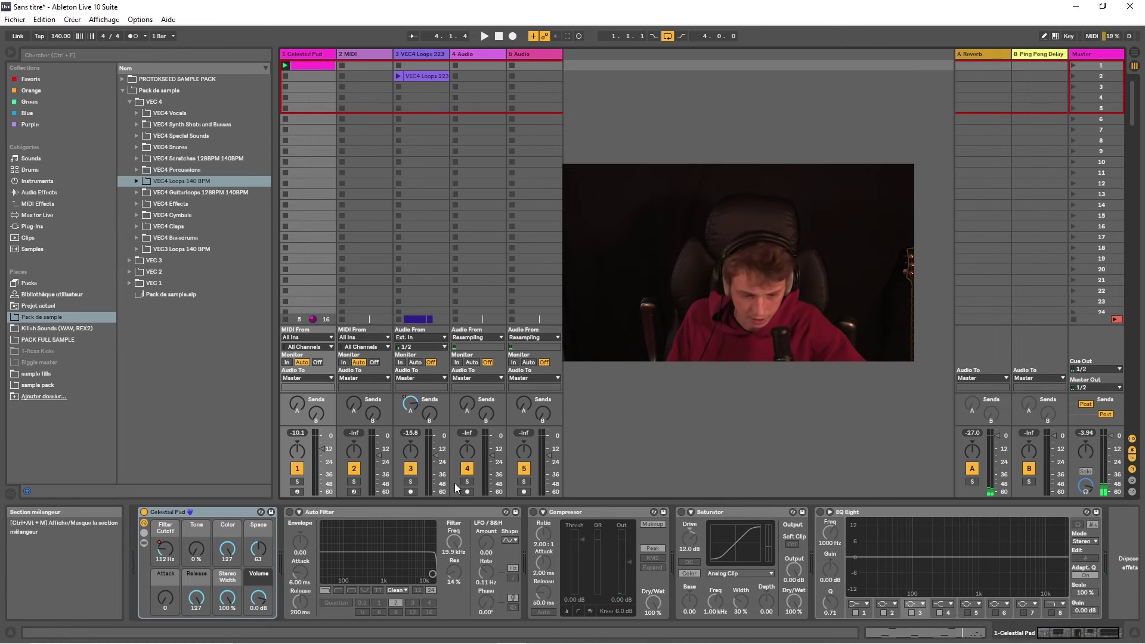
- Arm the VEC4 Loops track for recording with external input channel 1 and monitoring set to Auto
click(410, 492)
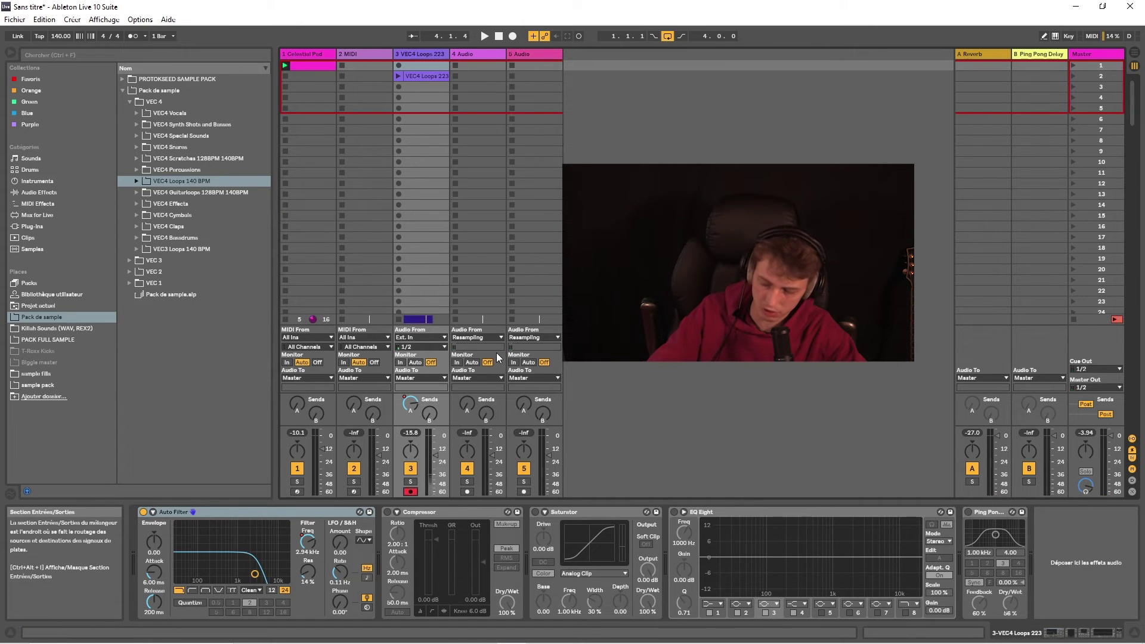
click(432, 346)
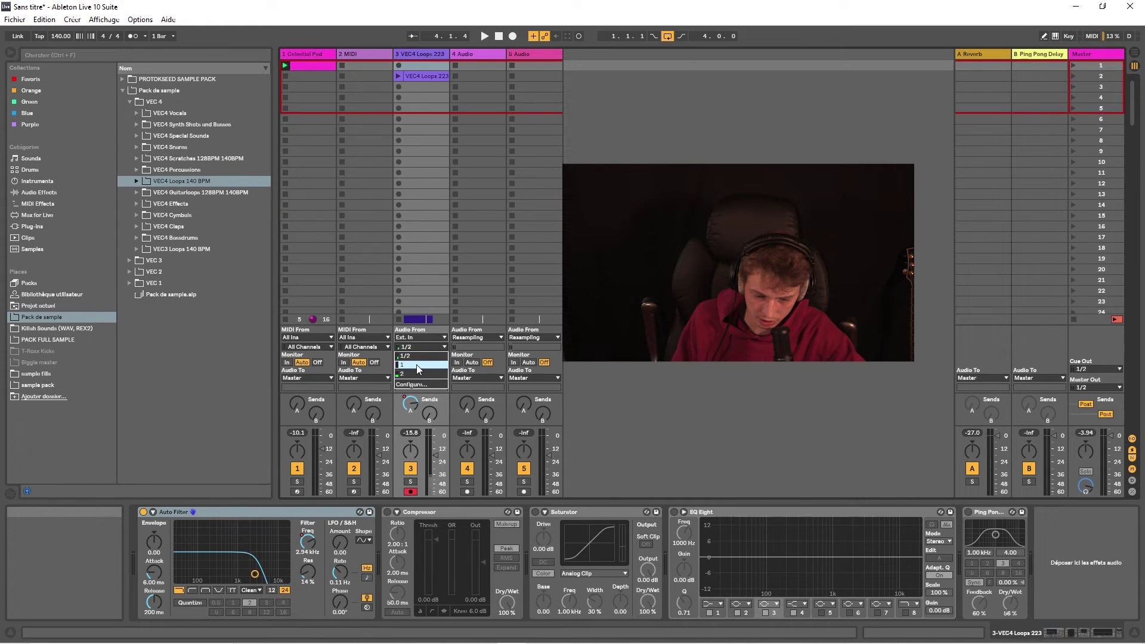
click(416, 364)
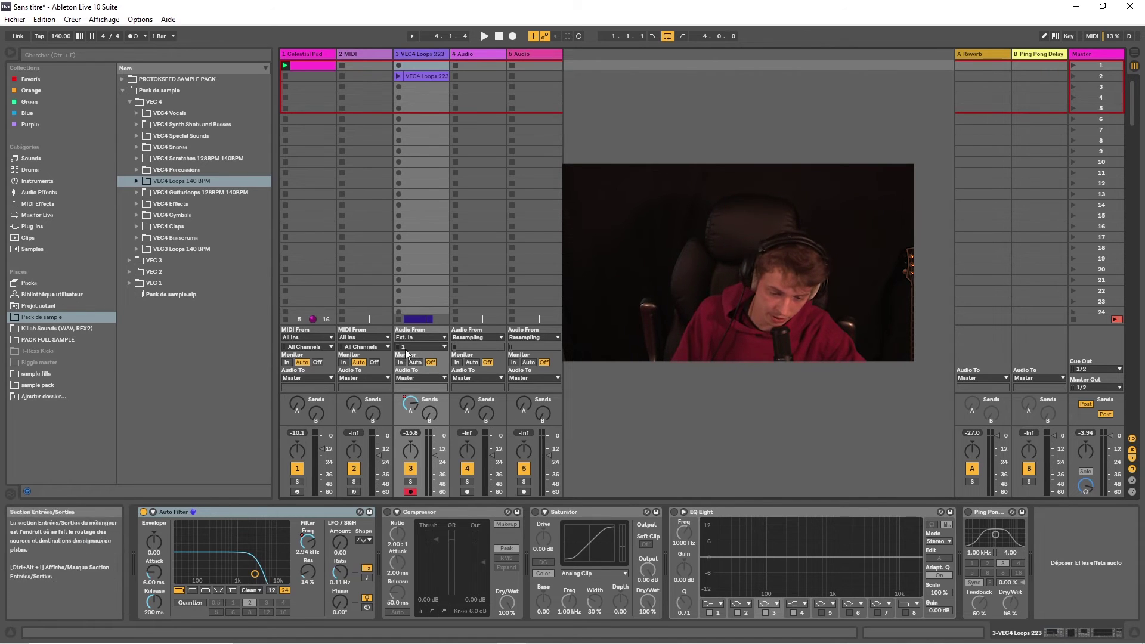
click(415, 362)
click(417, 362)
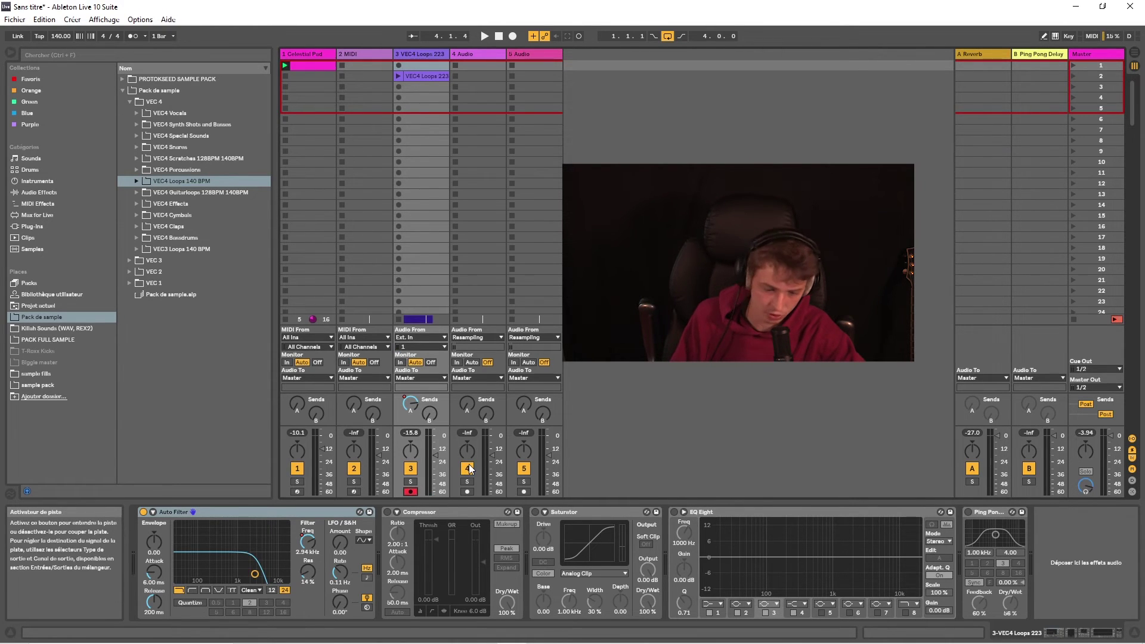
- Keep Ext. In as the VEC4 Loops input, disarm the track and raise its Auto Filter frequency to 19.9 kHz
click(425, 338)
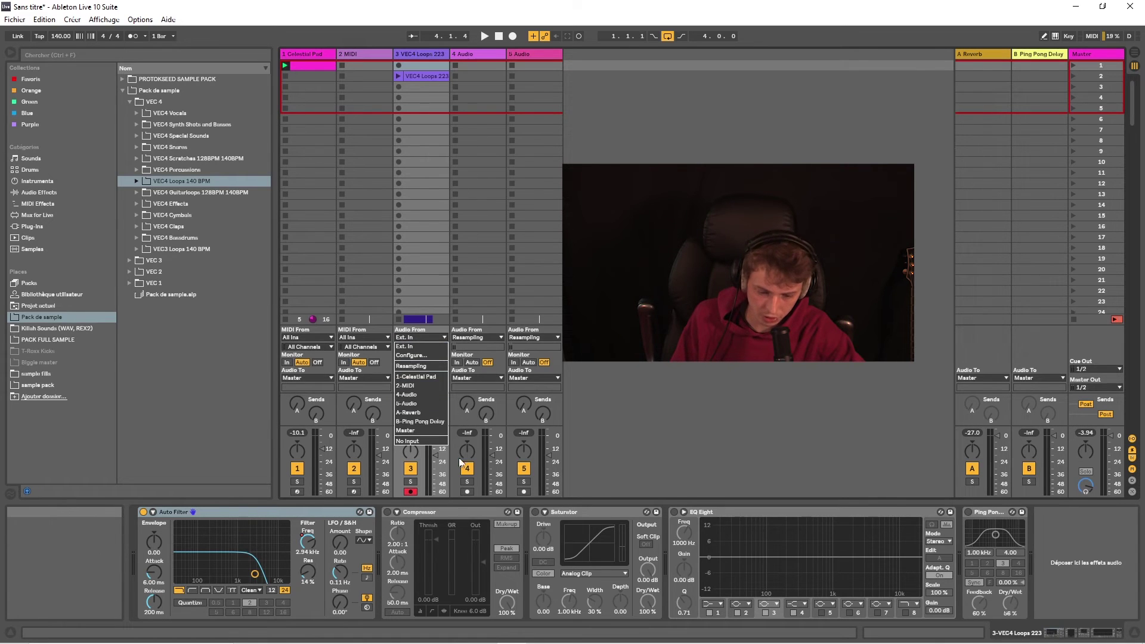
click(431, 346)
click(410, 491)
drag(305, 546, 388, 506)
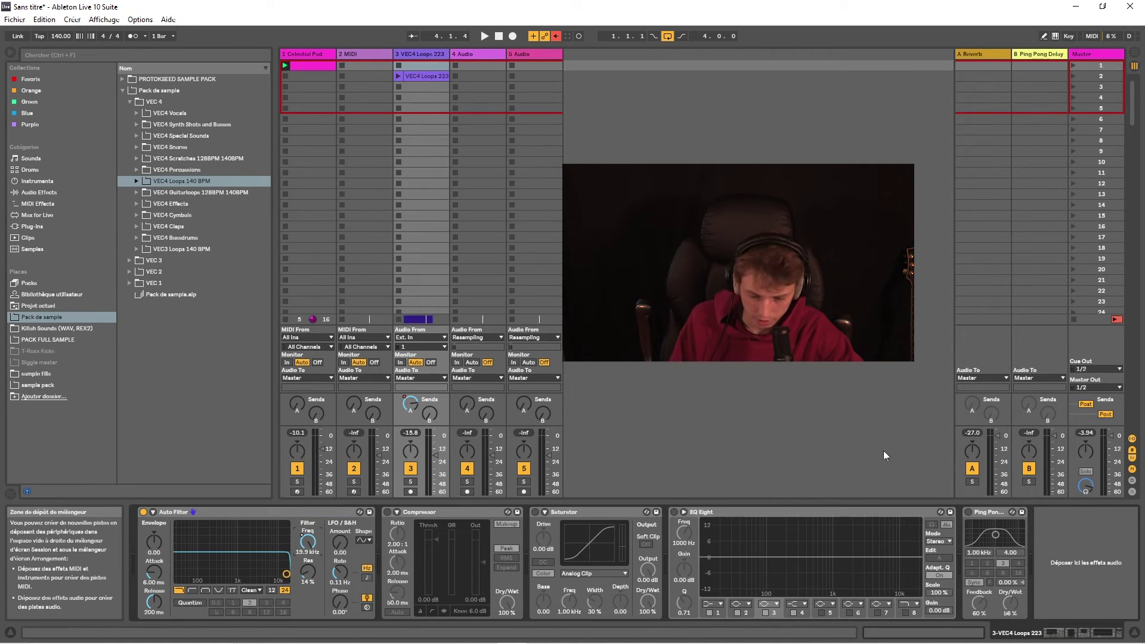
- View the Master track's devices, and place the insert marker on the VEC4 Loops clip in the Arrangement view
click(1094, 55)
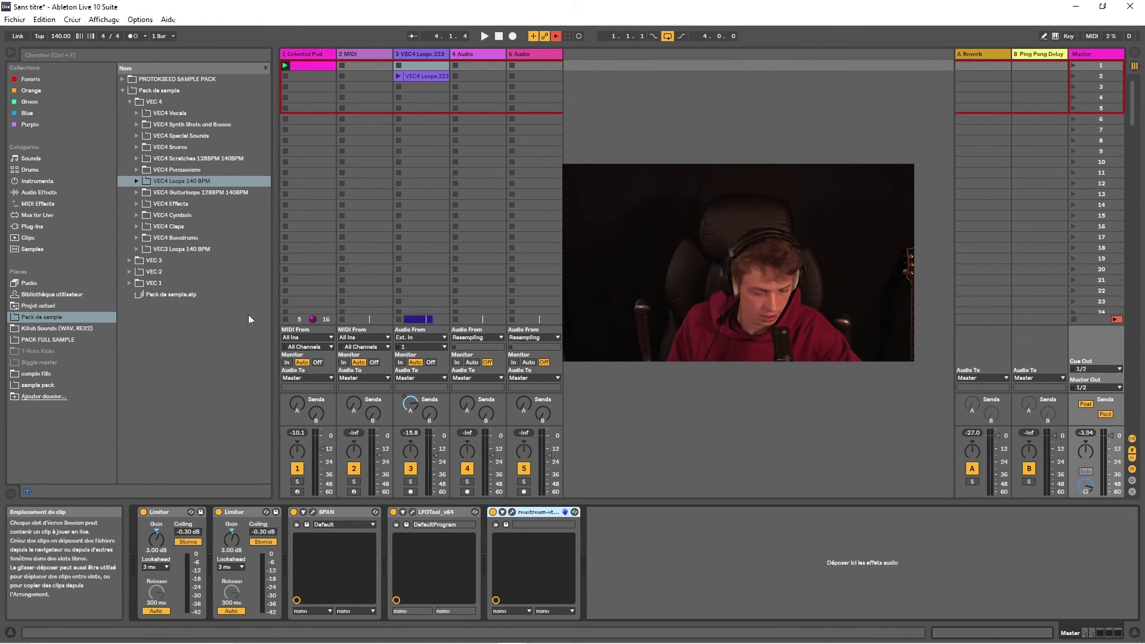
key(Tab)
click(348, 174)
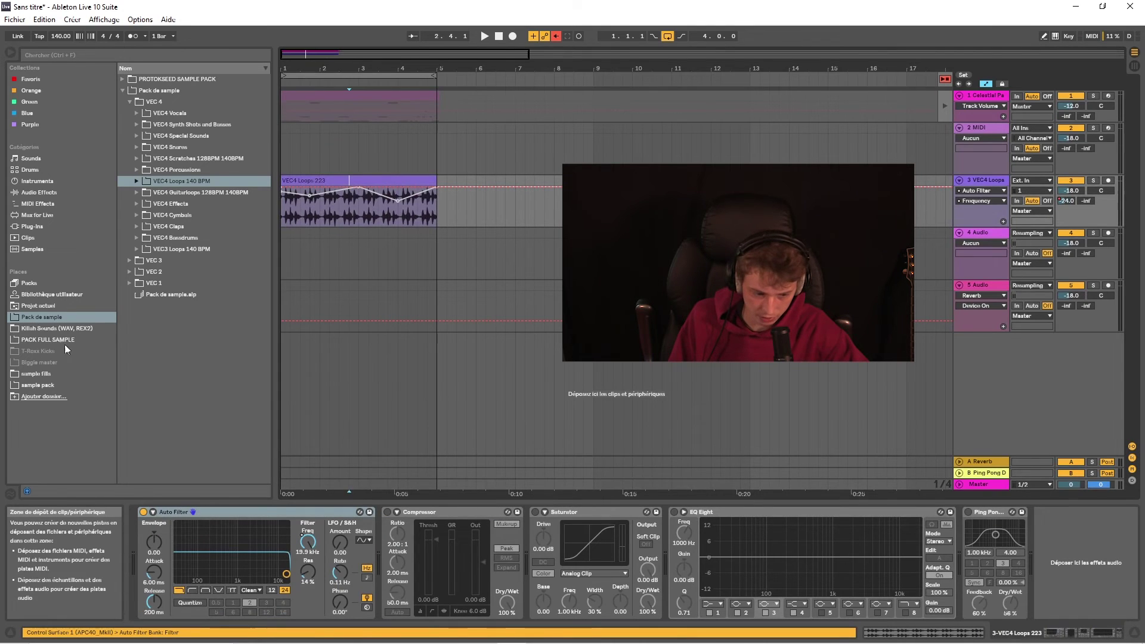
- Return to the Session view, select the Master track and add an Auto Filter to its device chain
key(Tab)
click(1096, 54)
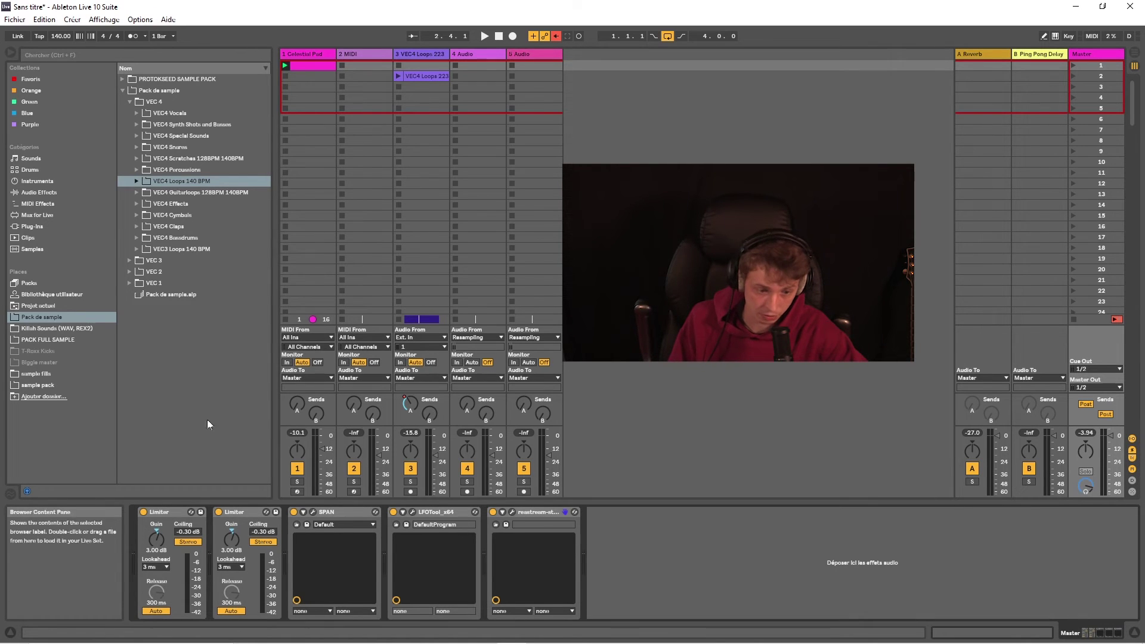
click(37, 180)
click(39, 192)
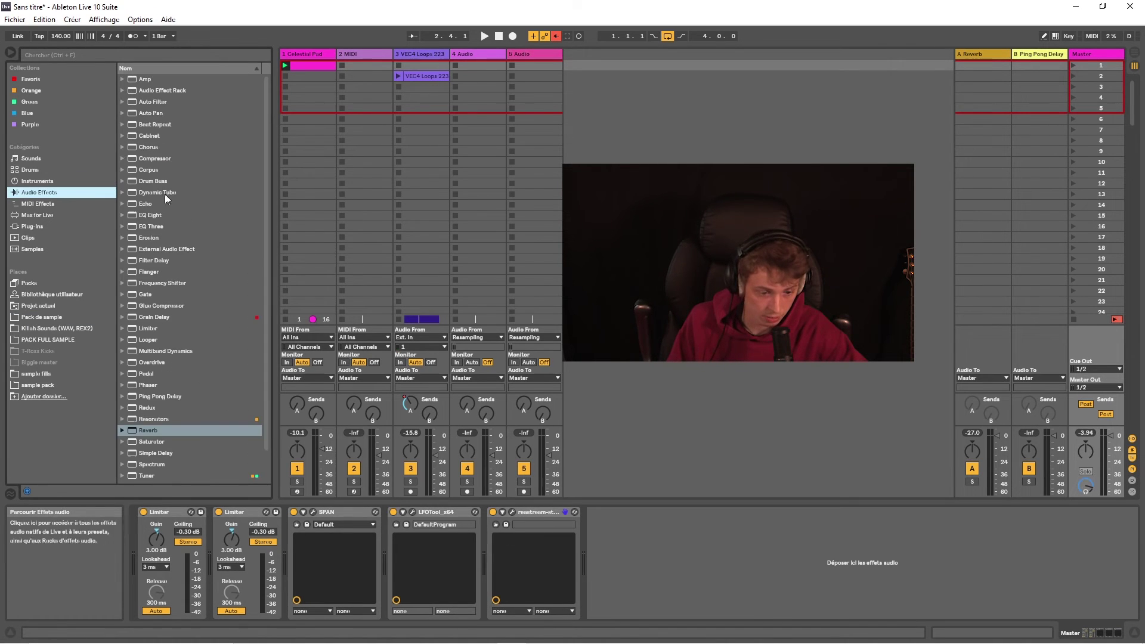
double_click(153, 101)
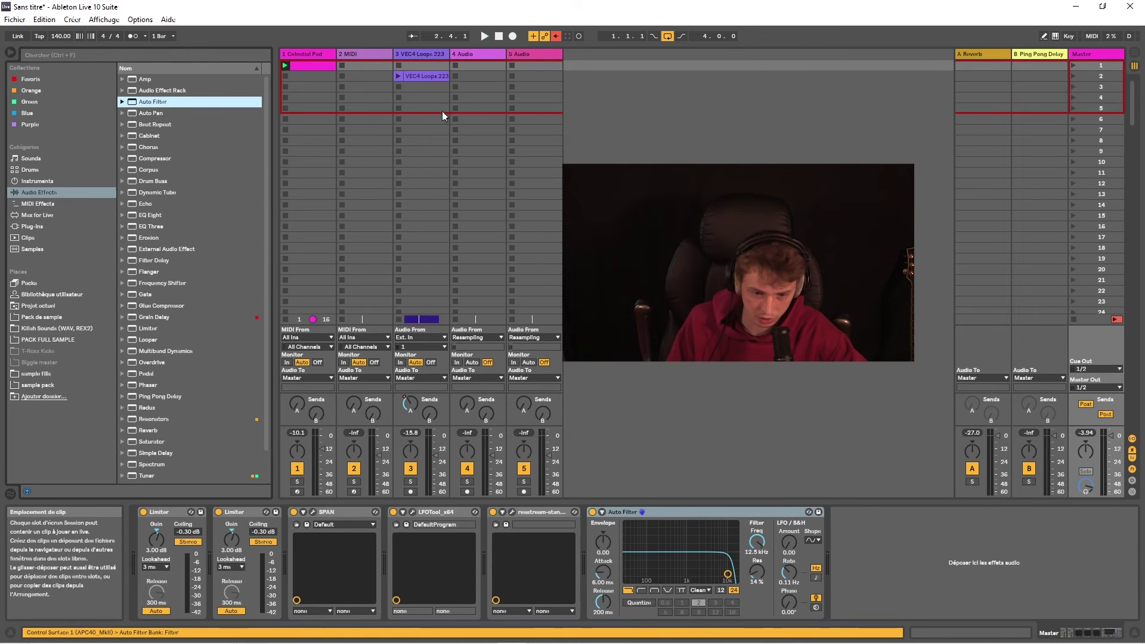
- Play the VEC4 Loops clip, raise the Master's Auto Filter frequency to 19.9 kHz, and delete that Auto Filter
click(398, 76)
click(1080, 53)
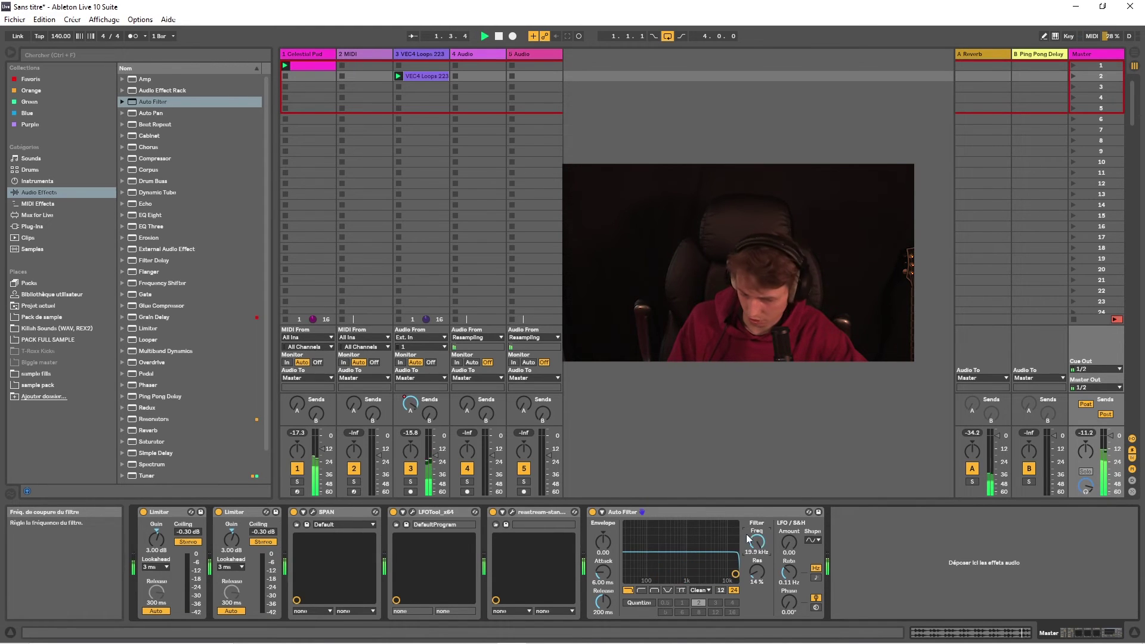
click(660, 513)
key(Delete)
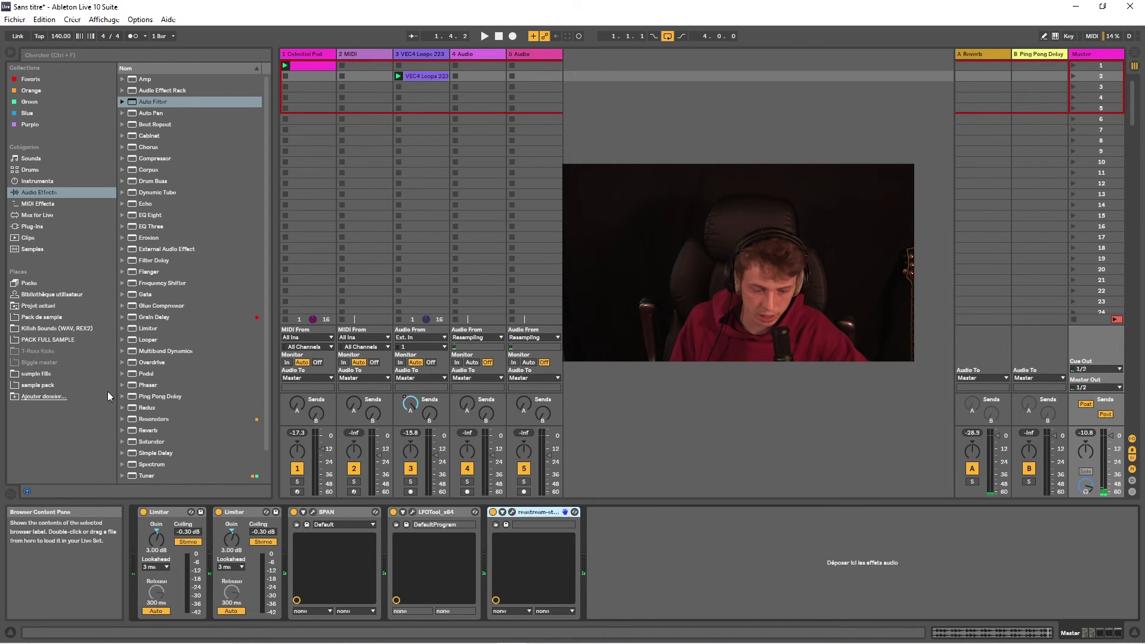
- Browse the sample folders Pack de sample, Killah Sounds and PACK FULL SAMPLE among the browser's places
click(77, 340)
click(66, 318)
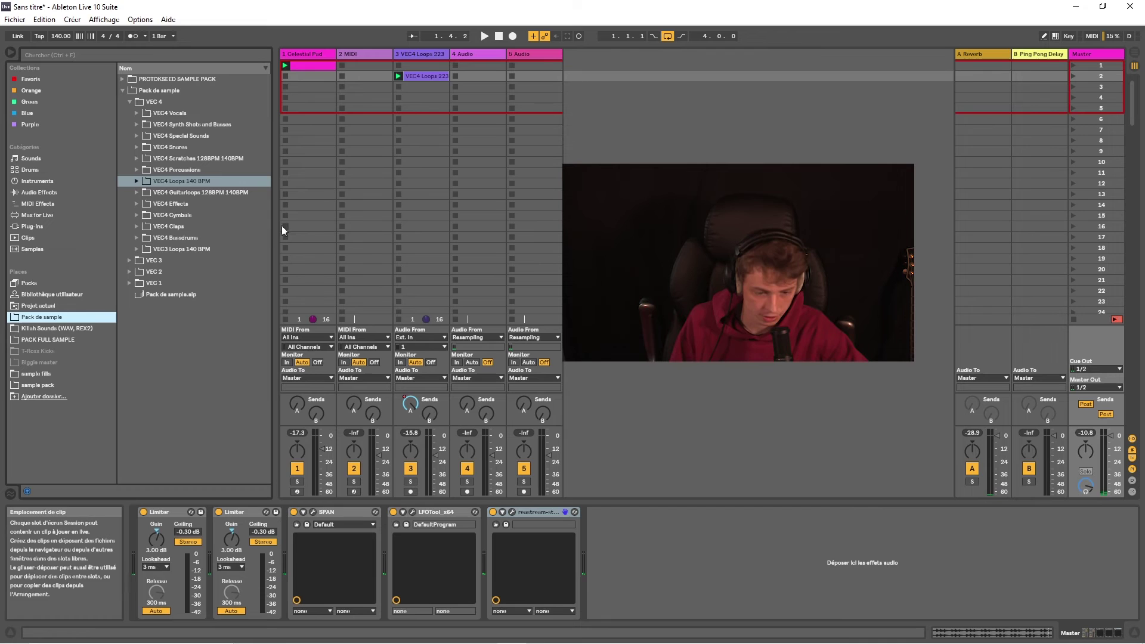
key(Up)
key(Up)
key(Down)
key(Down)
click(44, 331)
click(46, 340)
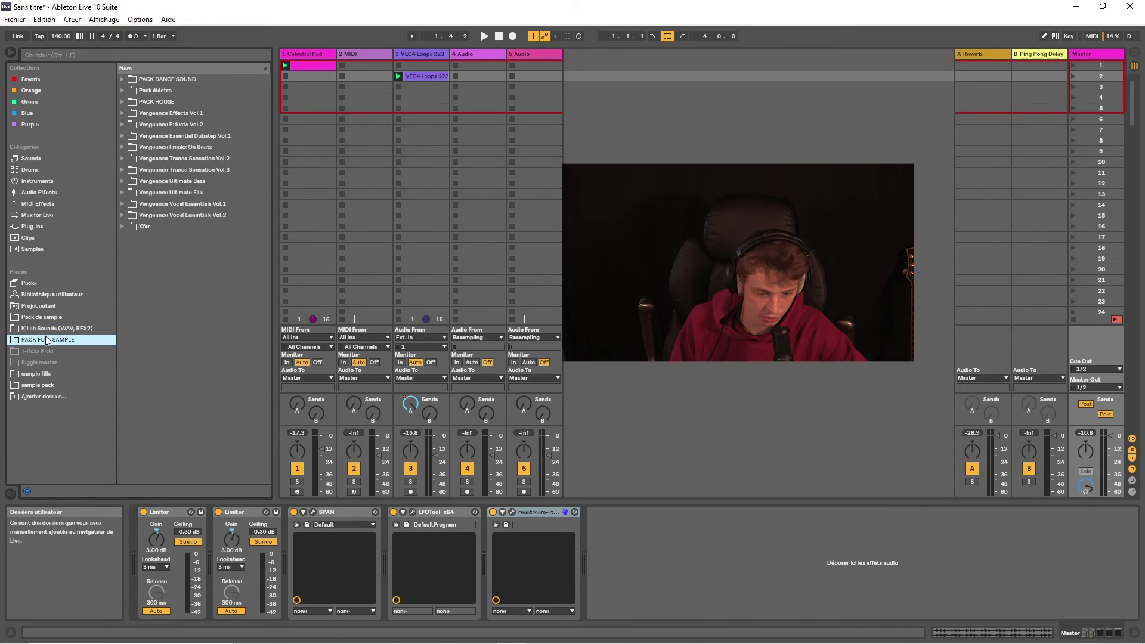
- View the Bureau folder in the dialog for adding a folder to the browser's places, and close it without adding anything
click(47, 398)
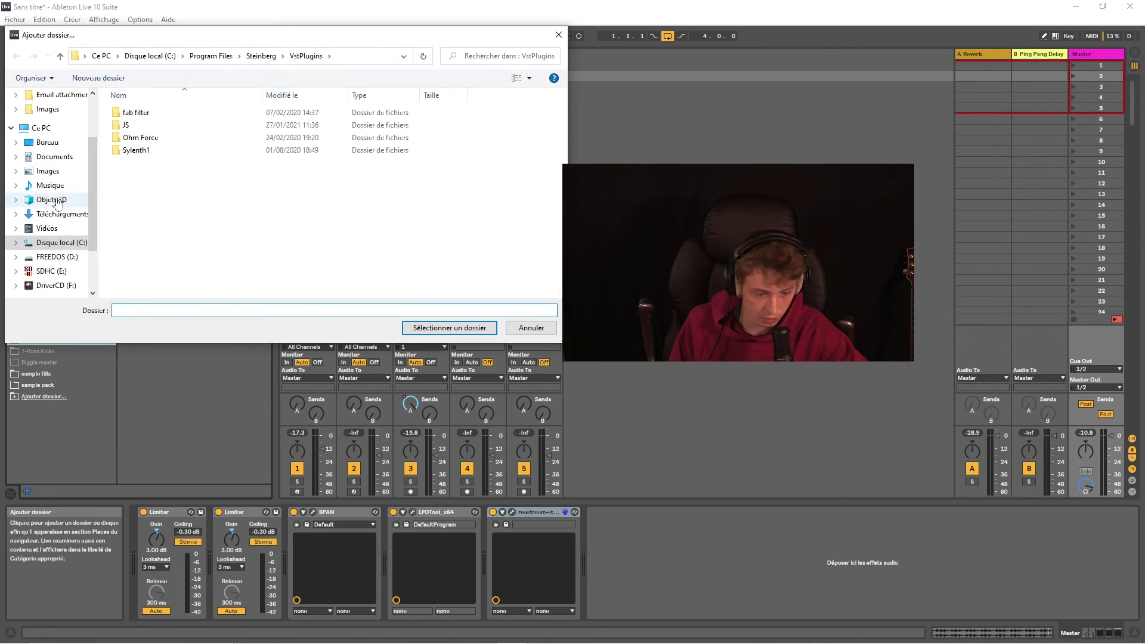
click(55, 156)
click(47, 141)
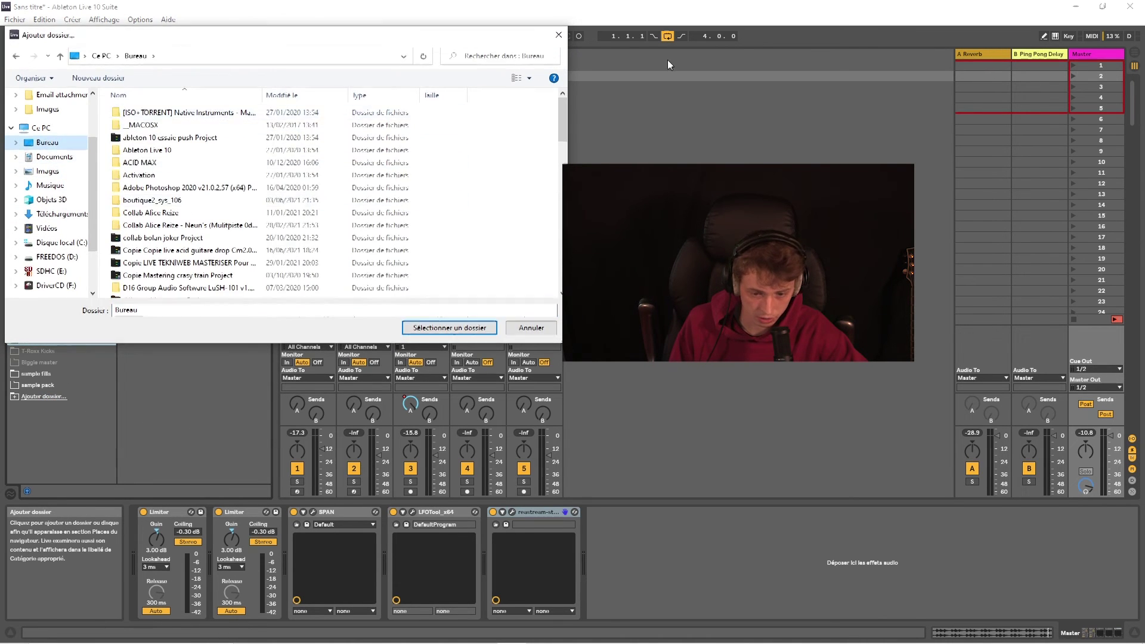
key(Escape)
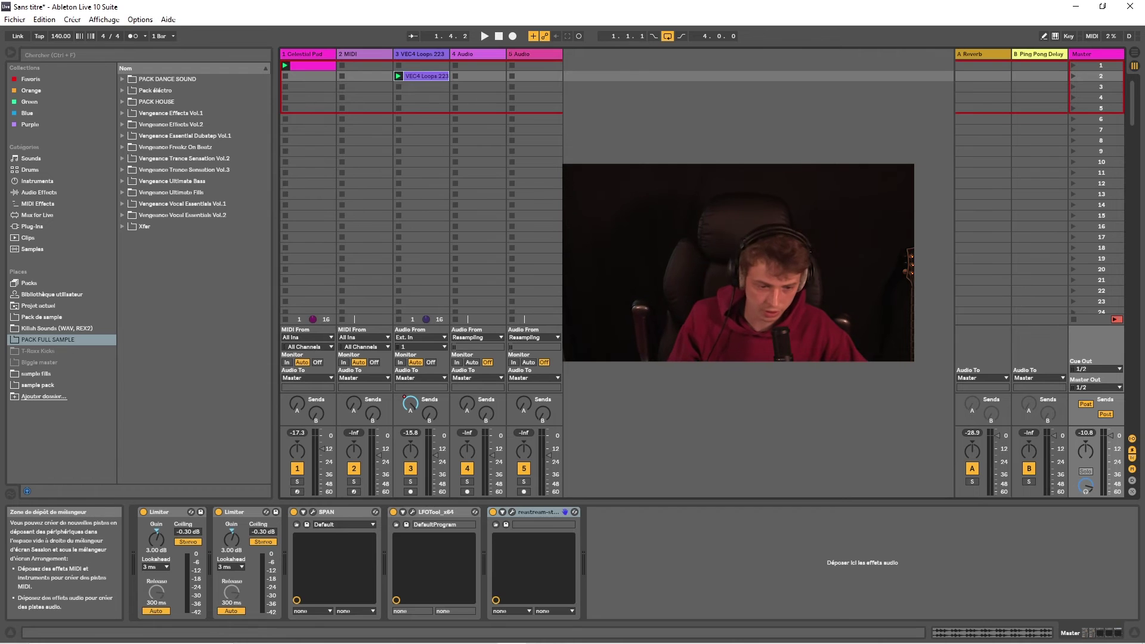
- Examine the whole timeline in the Arrangement view, from the clips at bar 1 to the end
key(Tab)
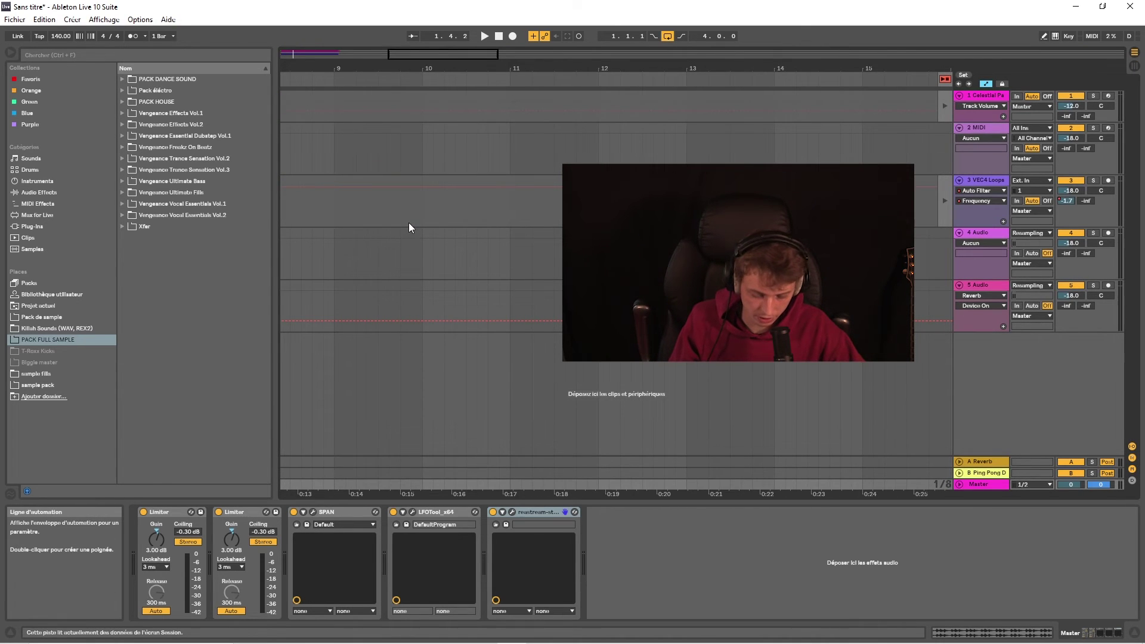
key(minus)
key(minus)
key(minus)
key(minus)
scroll(488, 252, up, 3)
scroll(547, 235, down, 5)
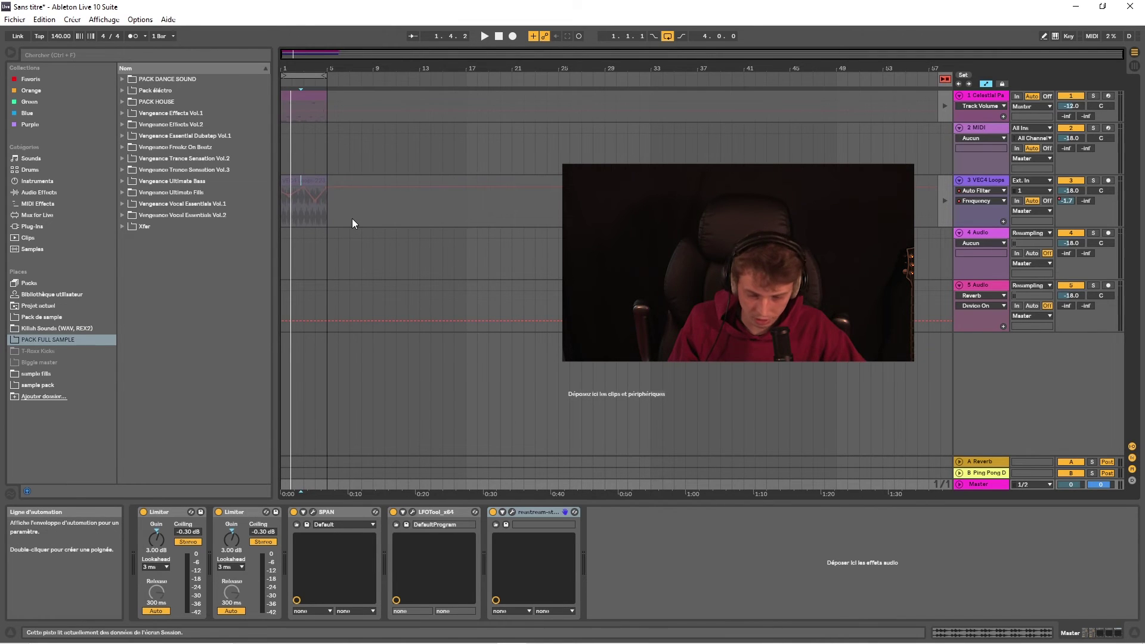
click(474, 233)
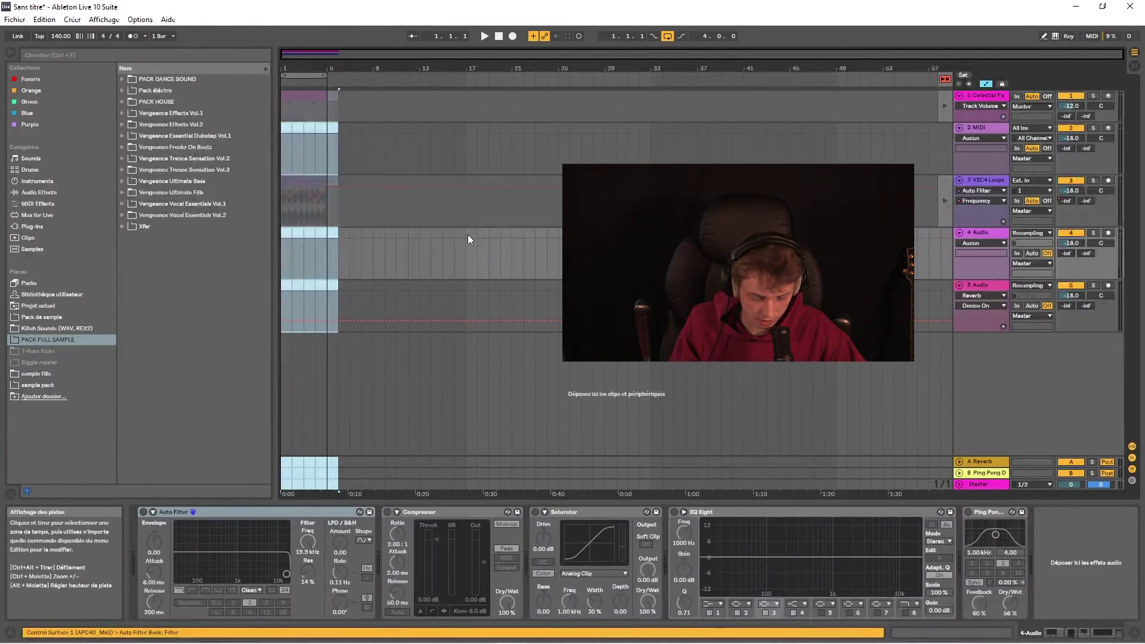
- Separate the 2.1.1 to 2.3.1 section of the VEC4 Loops clip into its own segment and turn off the arrangement loop
scroll(288, 227, up, 8)
drag(357, 205, 502, 186)
scroll(473, 199, down, 2)
scroll(474, 204, down, 4)
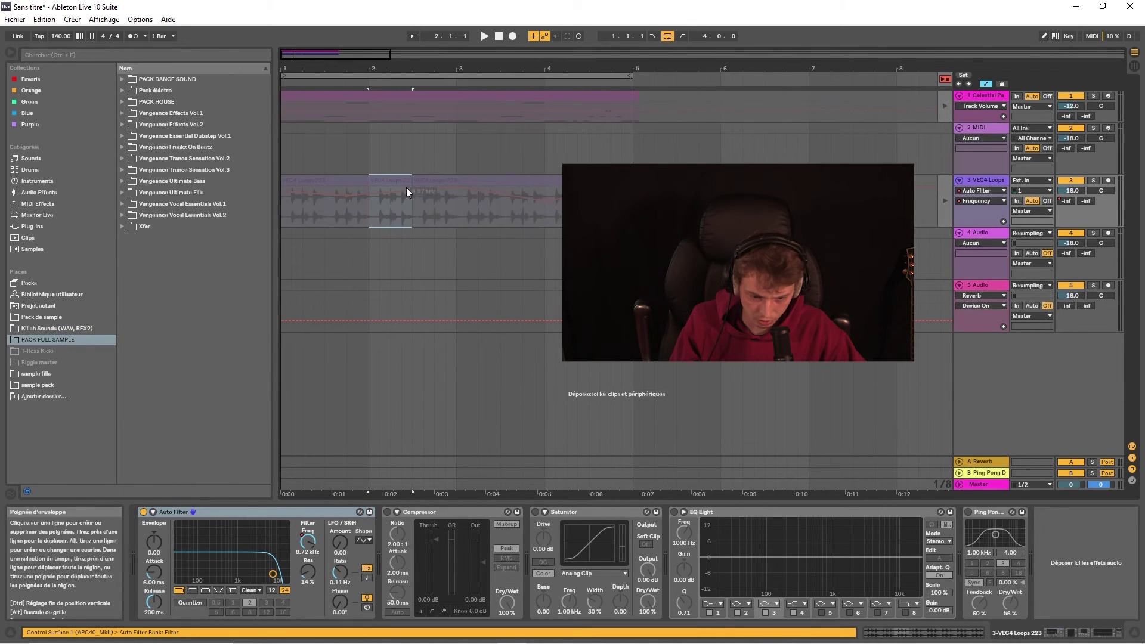
click(668, 36)
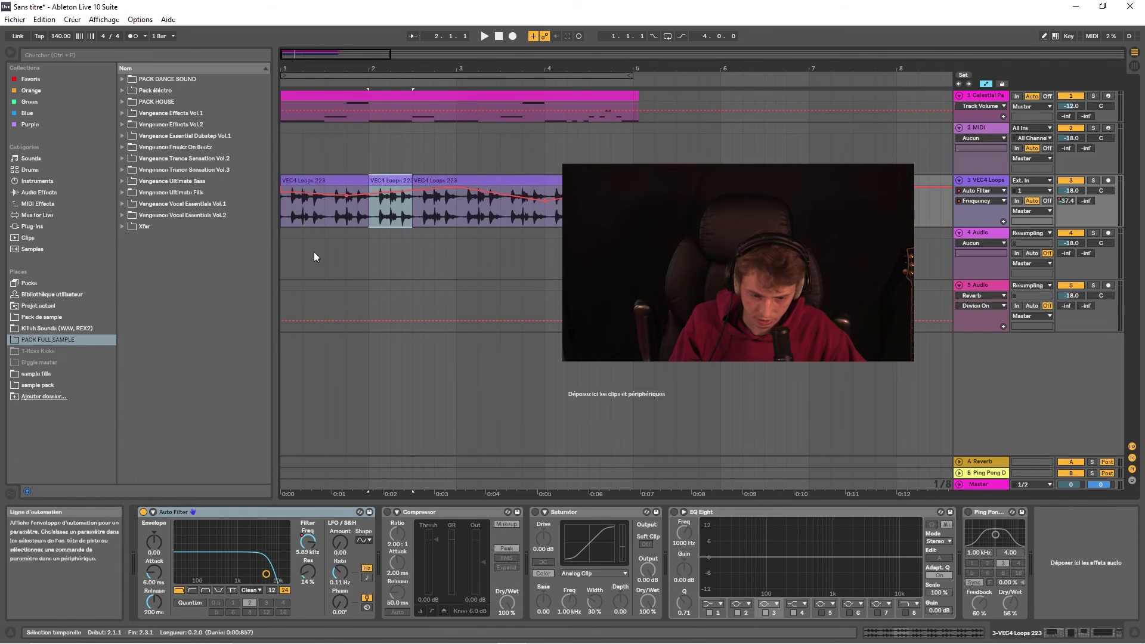
- Repeat a 1/32-note slice of the VEC4 Loops clip several times from 2.2.3 onward, and play the edit from 2.1.1
scroll(369, 242, up, 5)
click(534, 202)
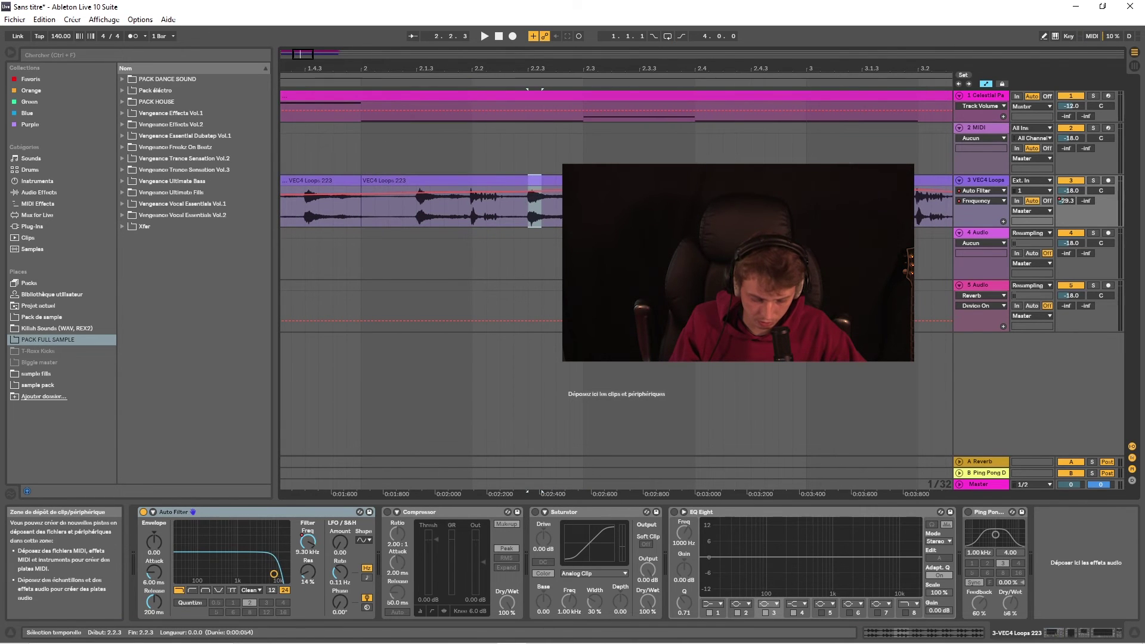
scroll(529, 228, down, 3)
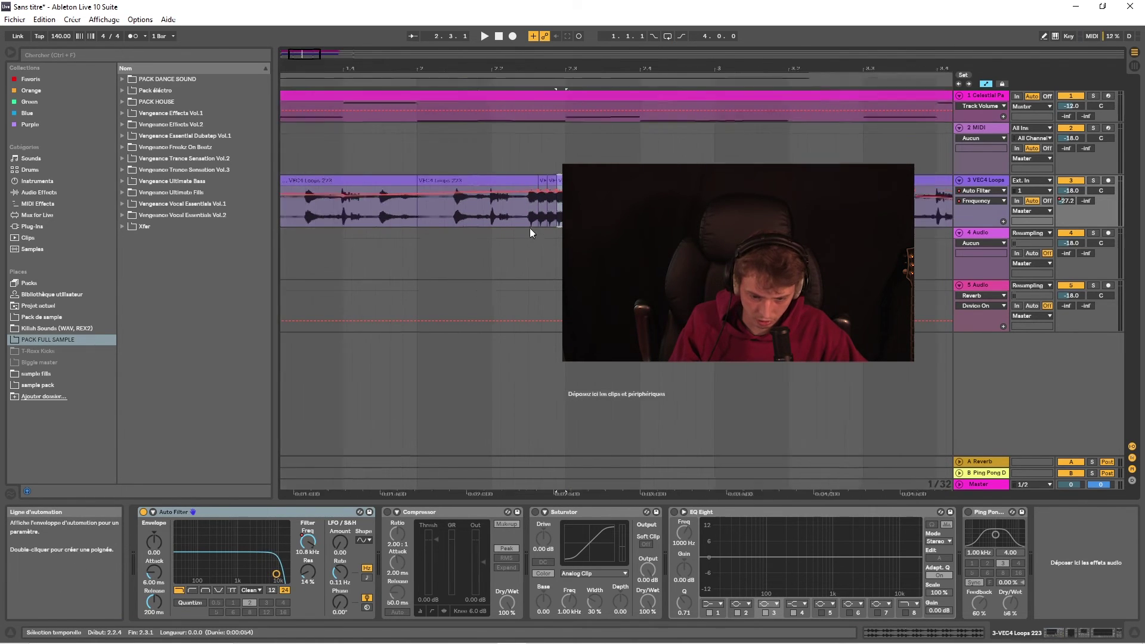
click(409, 213)
key(space)
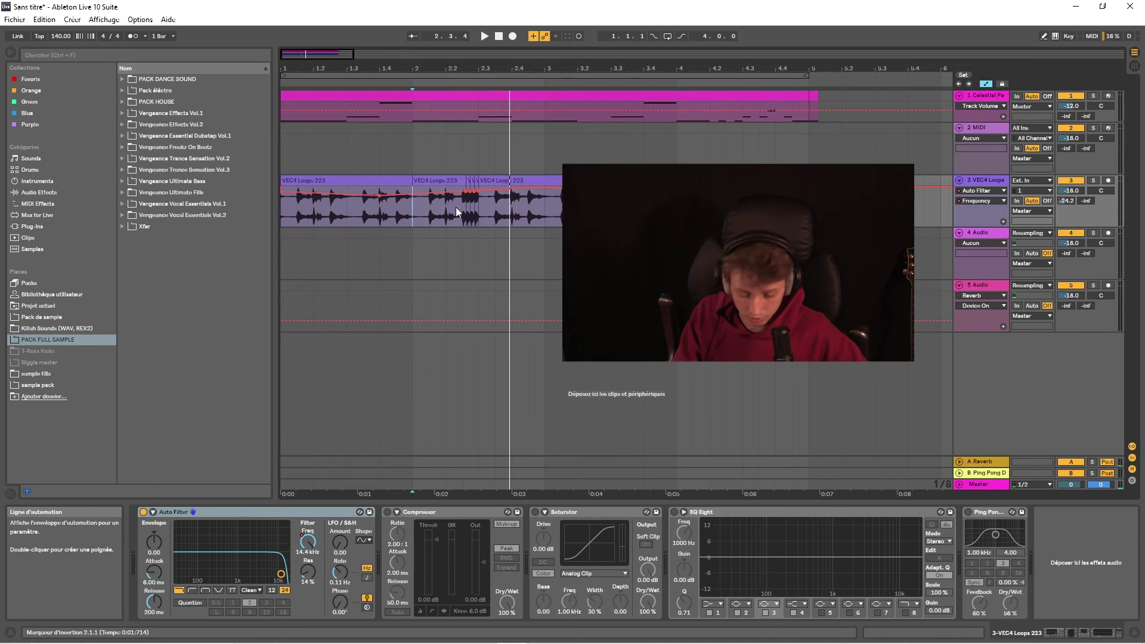
- Examine the sliced VEC4 Loops clip and the surrounding arrangement at close and wide zoom levels
scroll(512, 230, down, 2)
scroll(512, 230, down, 2)
scroll(335, 201, up, 8)
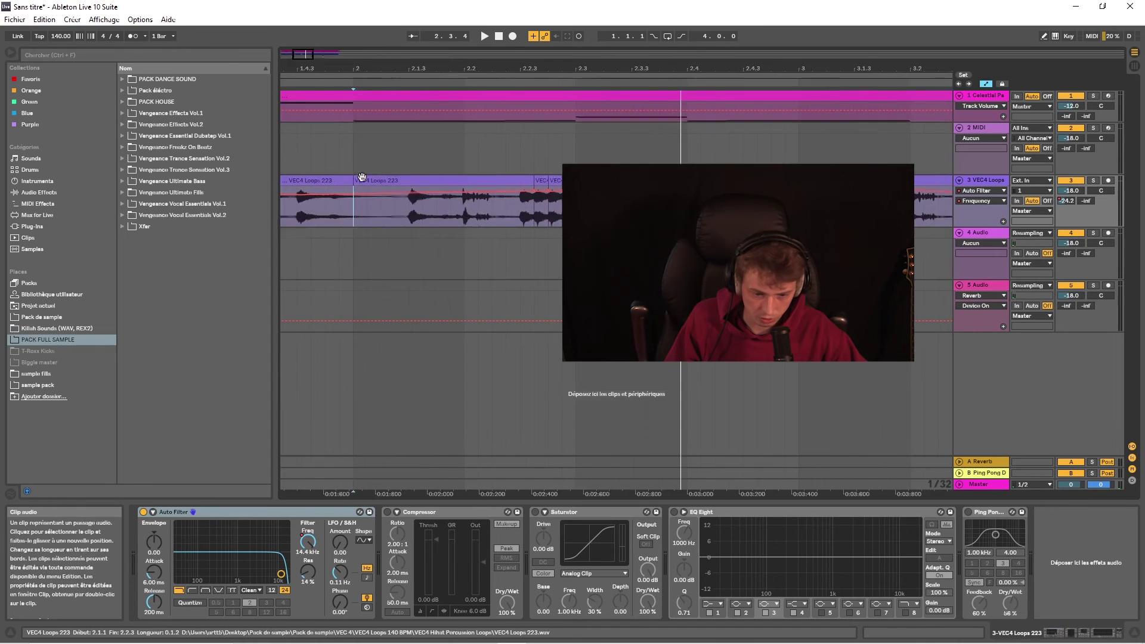
scroll(362, 177, down, 8)
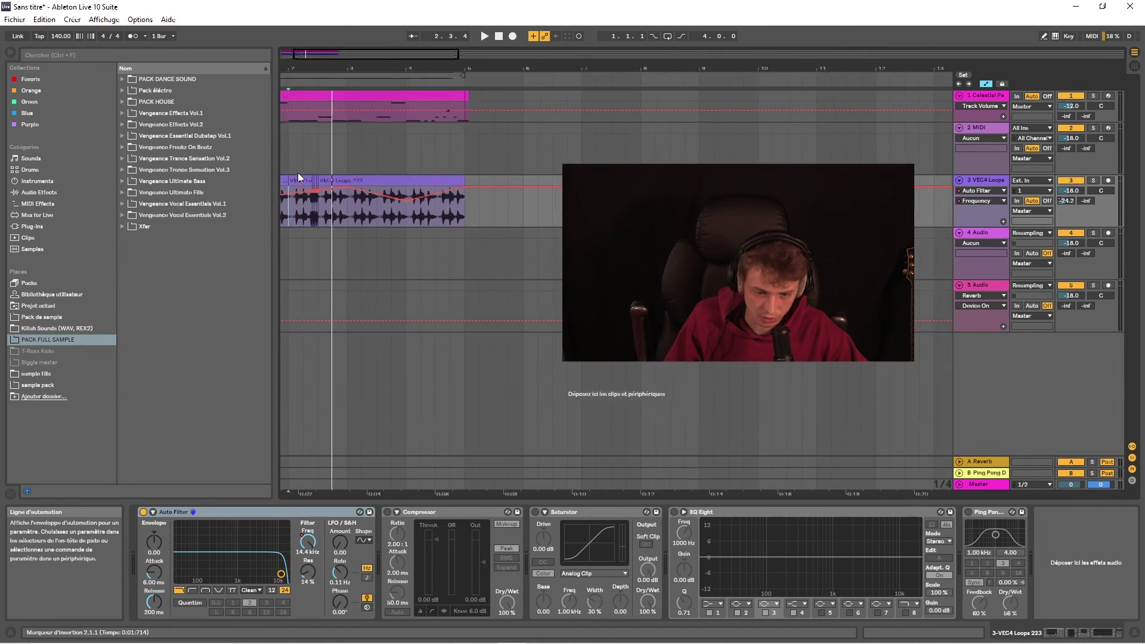
scroll(298, 178, left, 2)
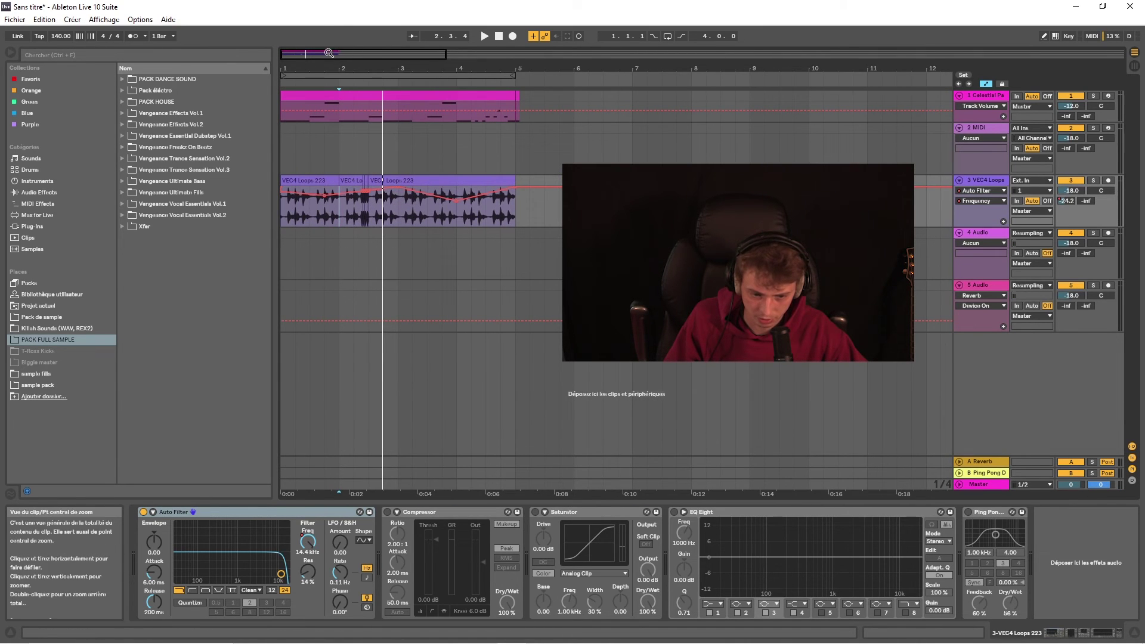
mouse_move(580, 60)
mouse_down()
mouse_move(506, 55)
mouse_move(417, 74)
mouse_move(381, 58)
mouse_move(346, 171)
mouse_up()
scroll(325, 127, up, 2)
scroll(316, 134, down, 5)
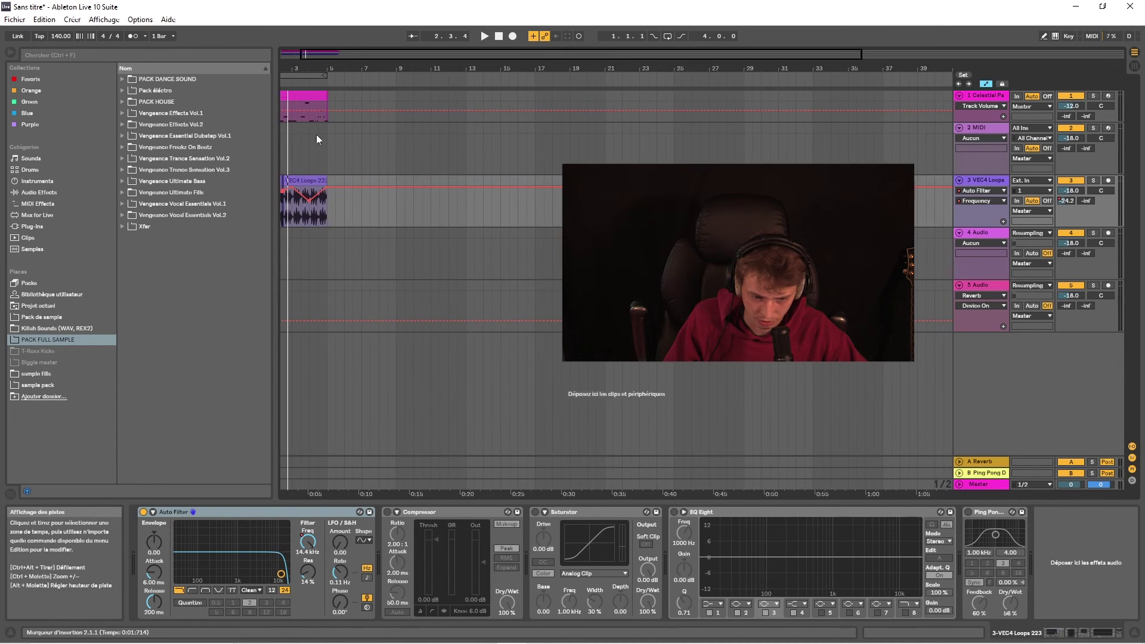
- Remove the excess tail of the Celestial Pad clip so that it ends at bar 5
scroll(311, 110, up, 4)
scroll(309, 111, down, 6)
scroll(358, 113, up, 10)
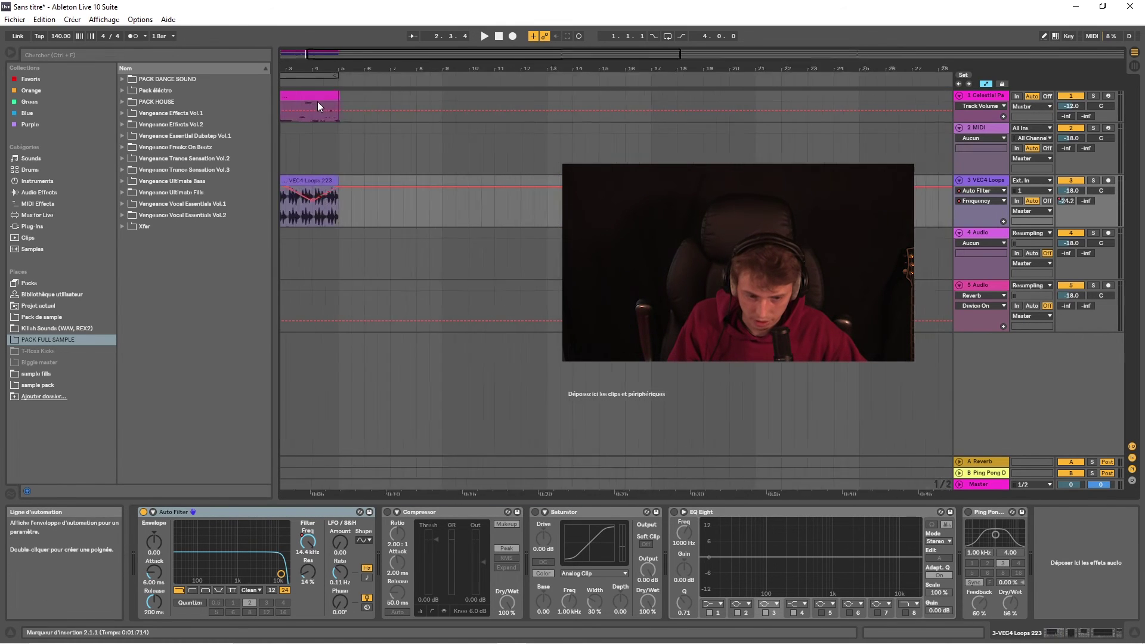
click(458, 97)
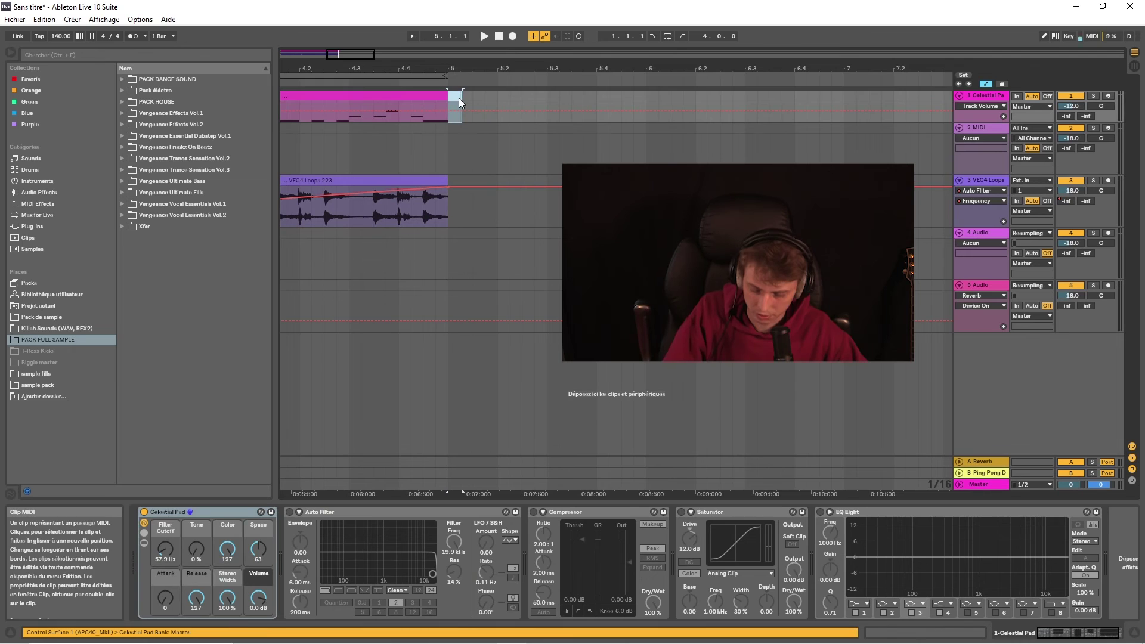
scroll(483, 154, down, 7)
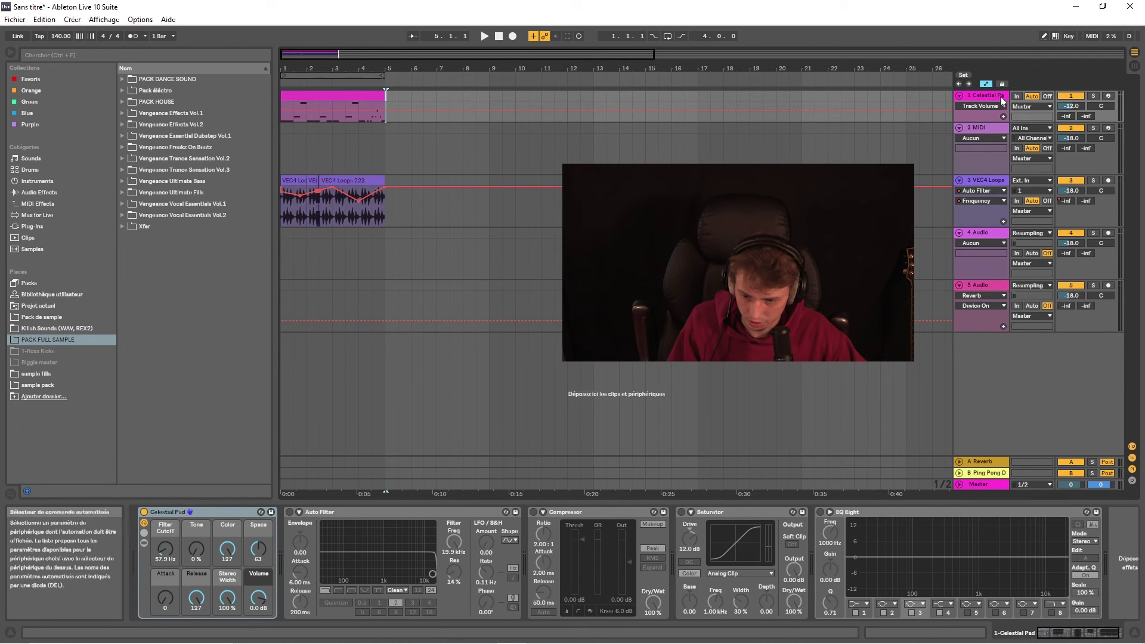
- Toggle the arrangement's automation mode repeatedly to compare the tracks with and without their automation lines, leaving it on
click(985, 83)
click(986, 83)
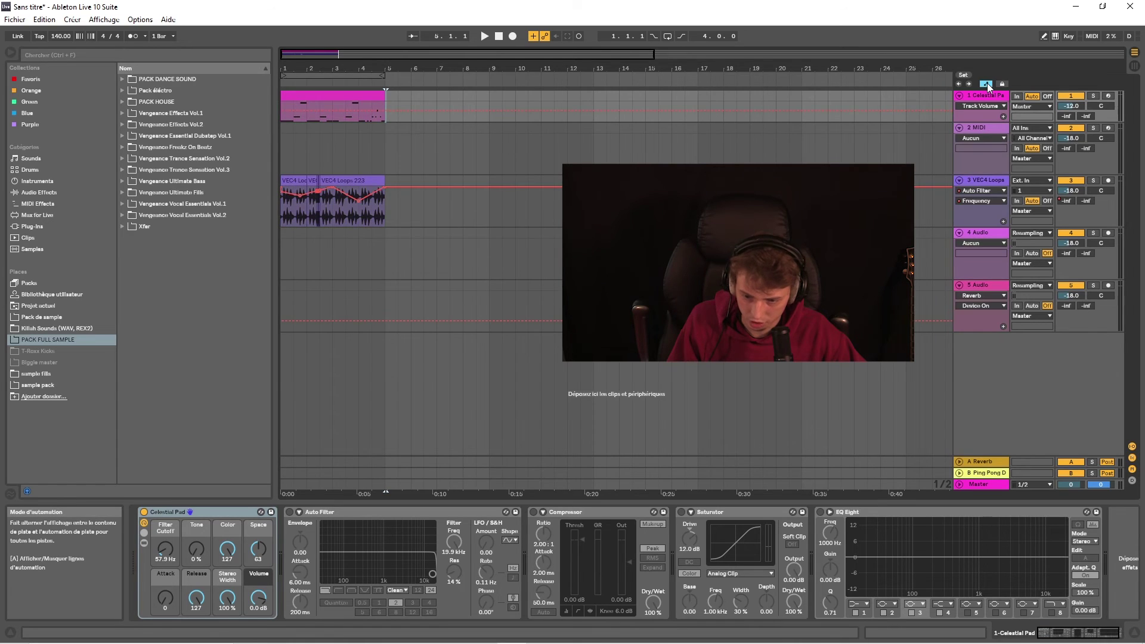
key(a)
key(a)
key(a)
key(a)
key(a)
key(a)
key(a)
key(a)
key(a)
key(a)
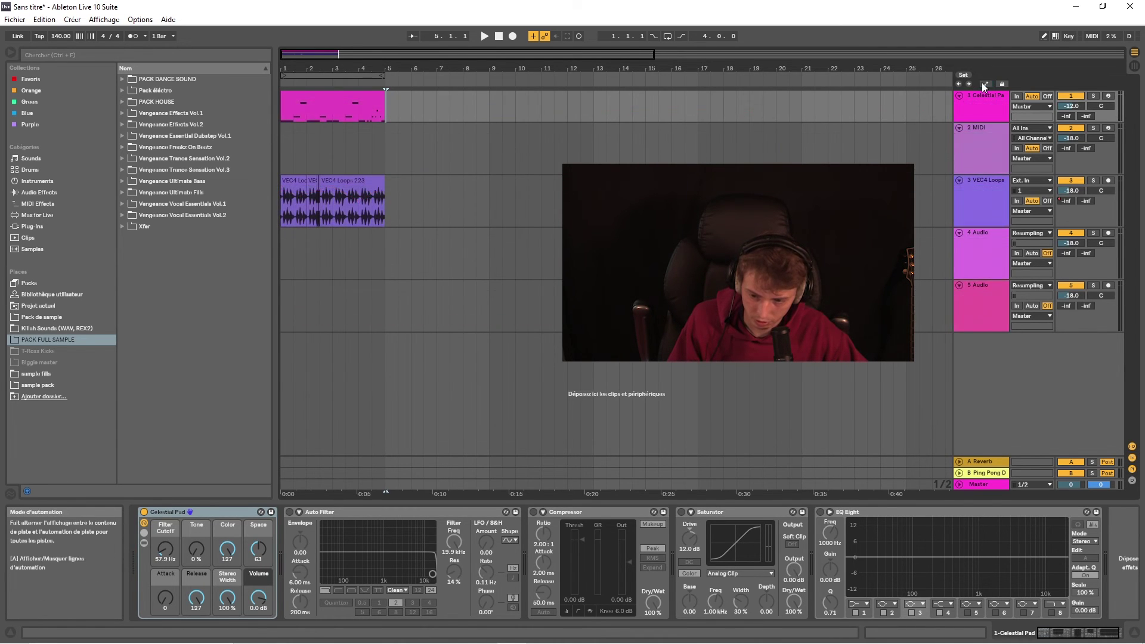
- Check the end of the Celestial Pad clip around bar 5 at several zoom levels
click(369, 93)
click(388, 95)
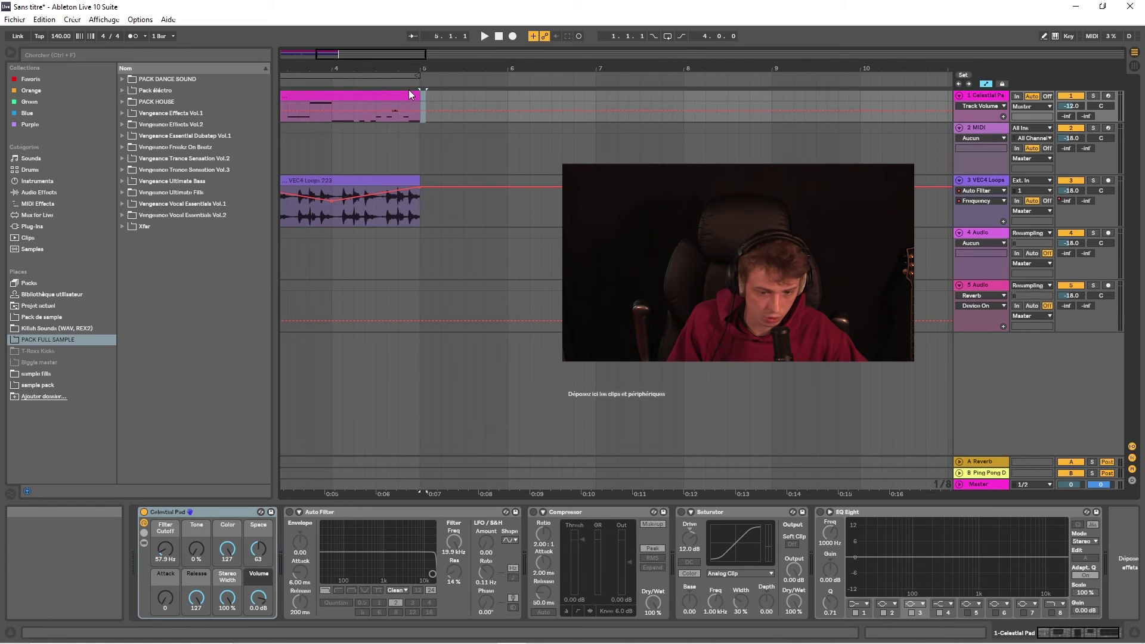
key(minus)
key(minus)
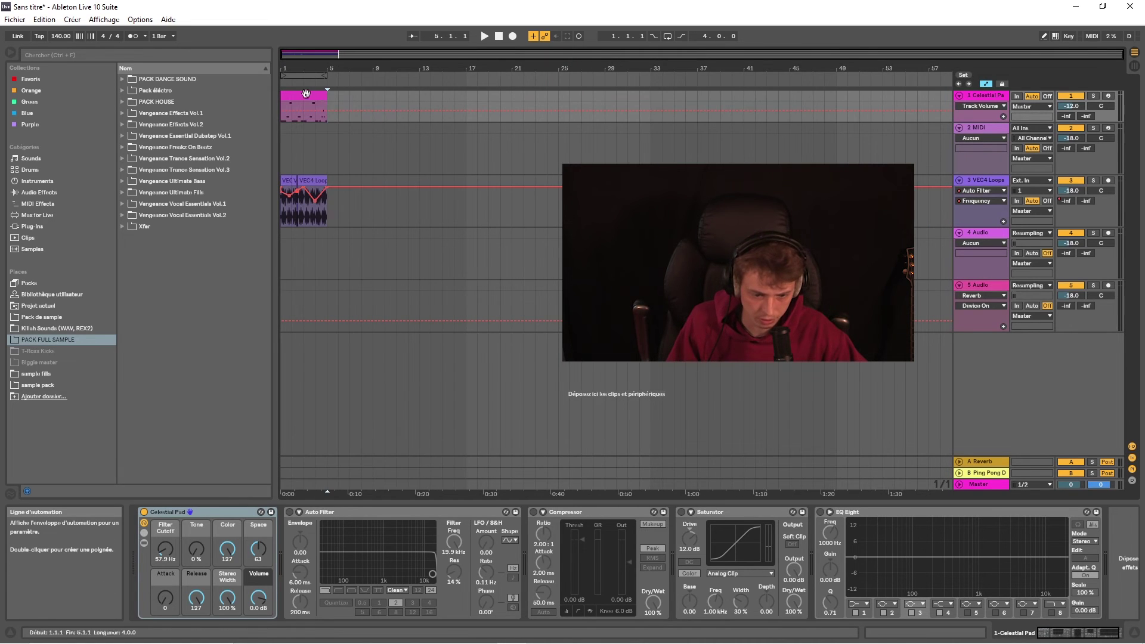
key(plus)
key(plus)
key(minus)
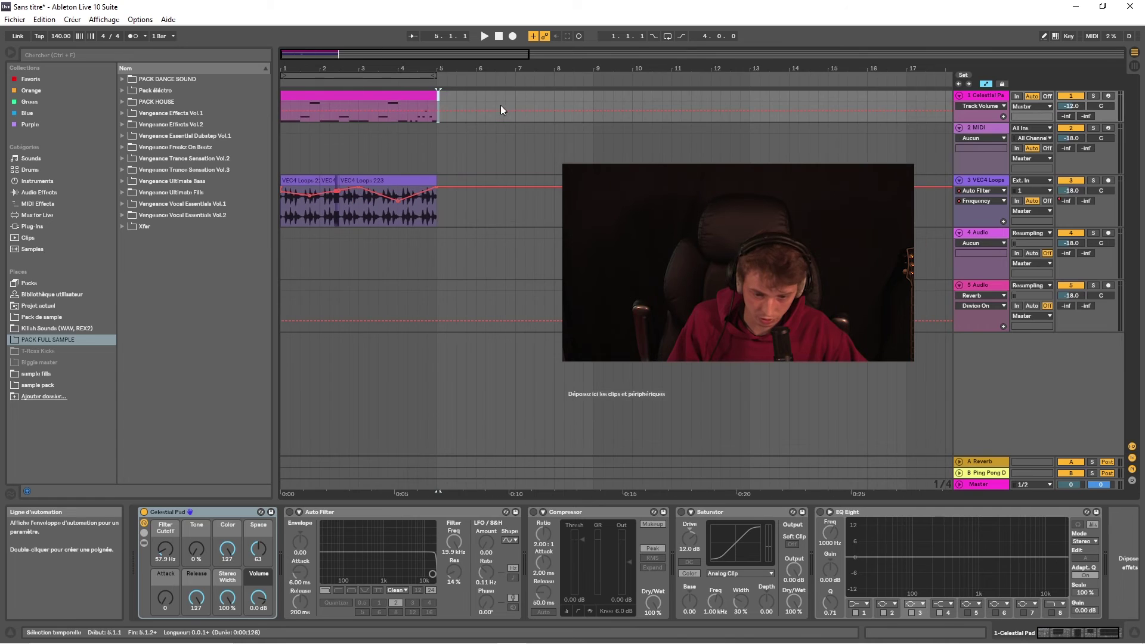
- Add a locator named Intro at bar 1 of the arrangement
right_click(426, 84)
key(Escape)
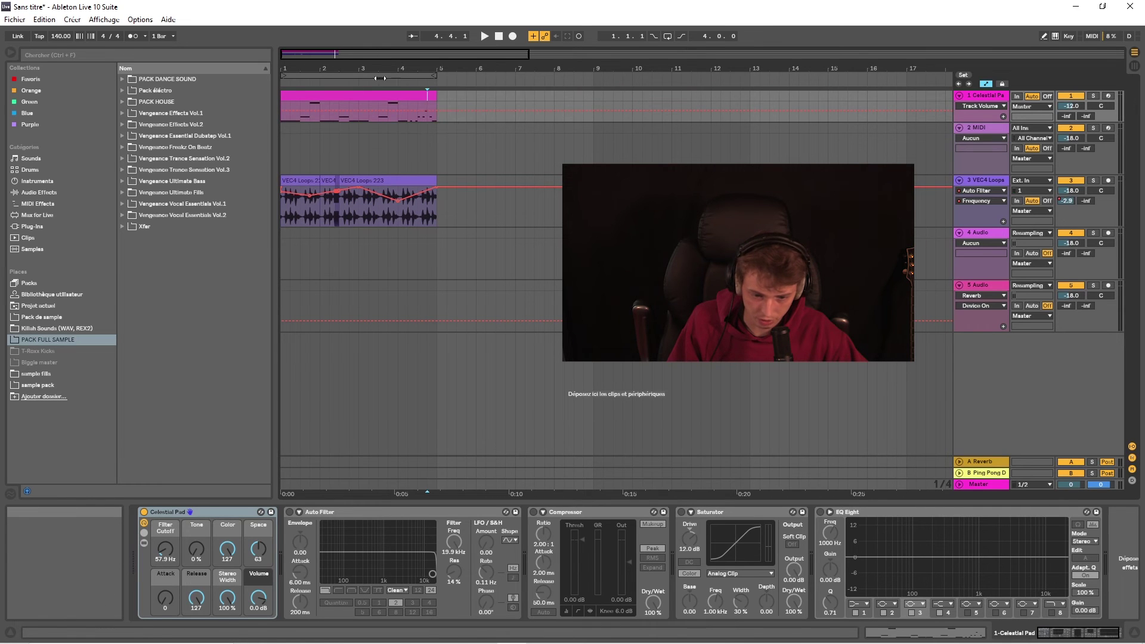
key(minus)
click(279, 87)
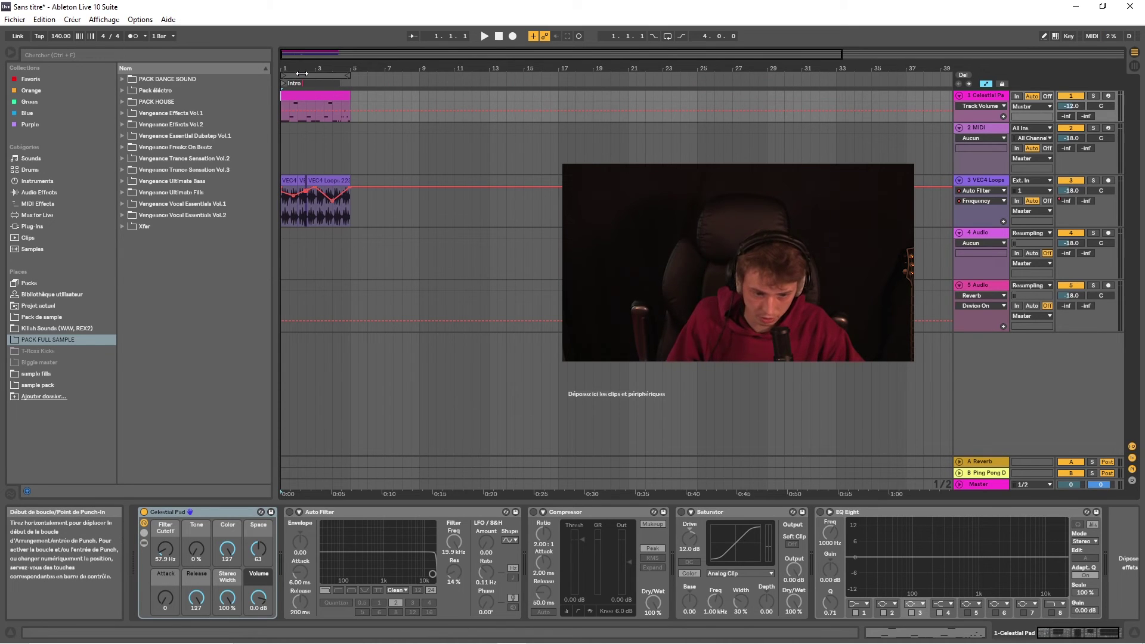
- Add a locator named drop at bar 5, where the clips end
click(351, 88)
right_click(351, 89)
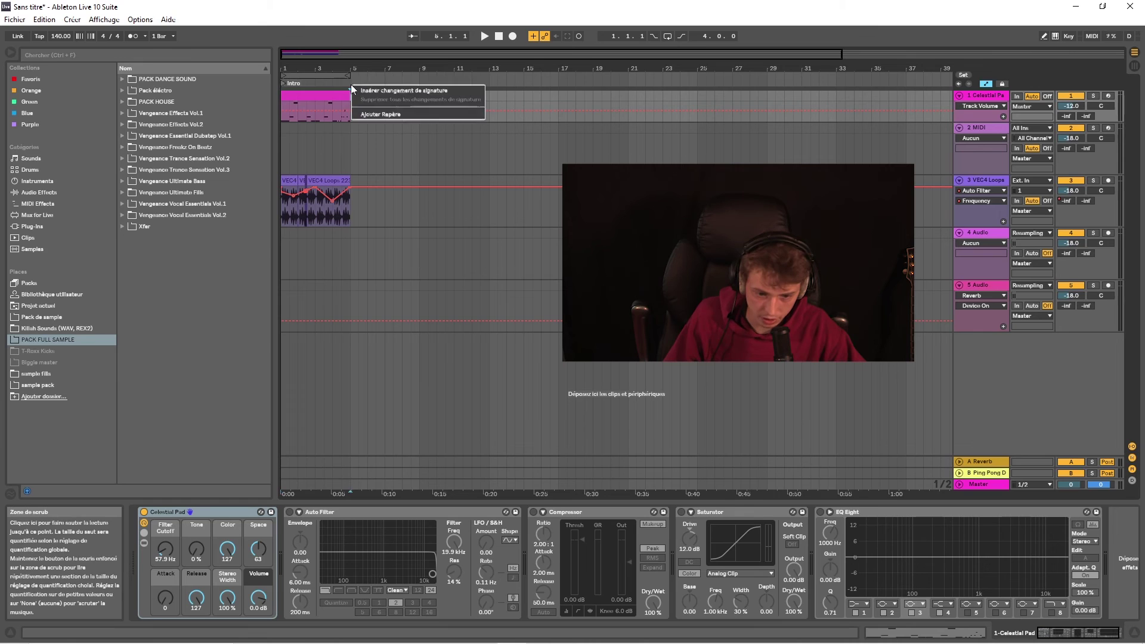
click(353, 89)
right_click(354, 91)
click(382, 90)
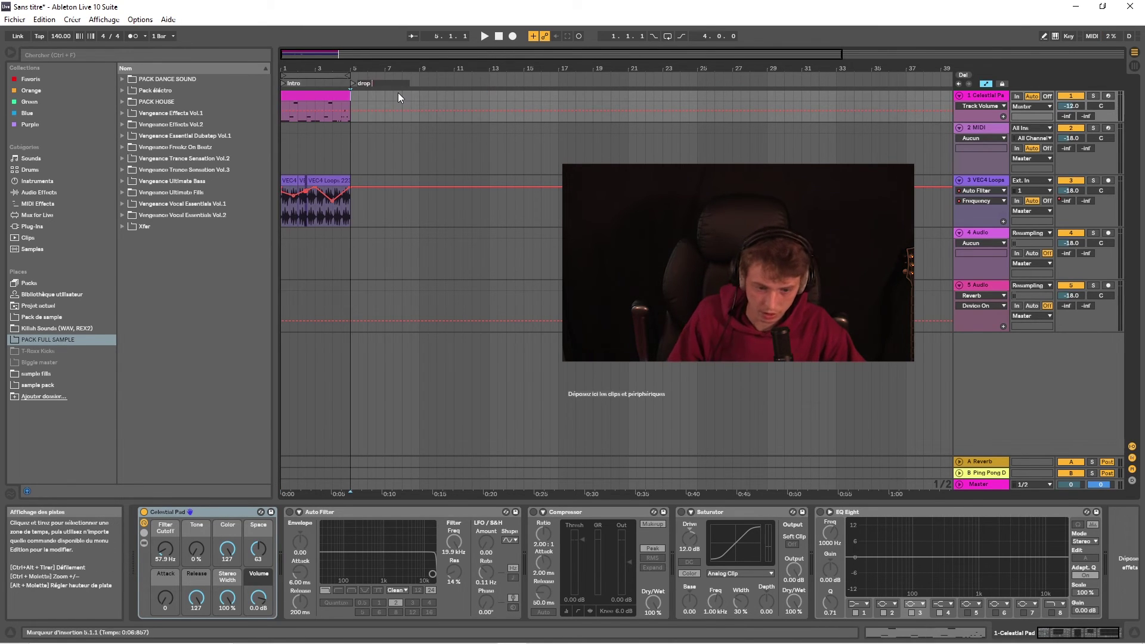
text(drop)
key(Return)
- Add a locator named bass at bar 9 of the arrangement
right_click(421, 84)
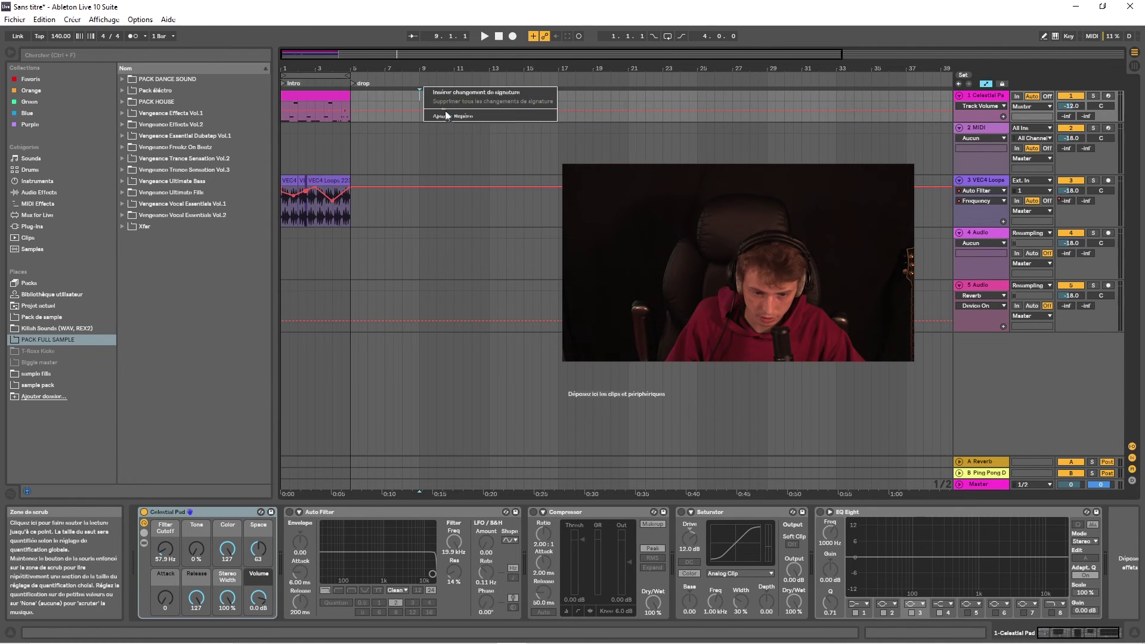
click(445, 110)
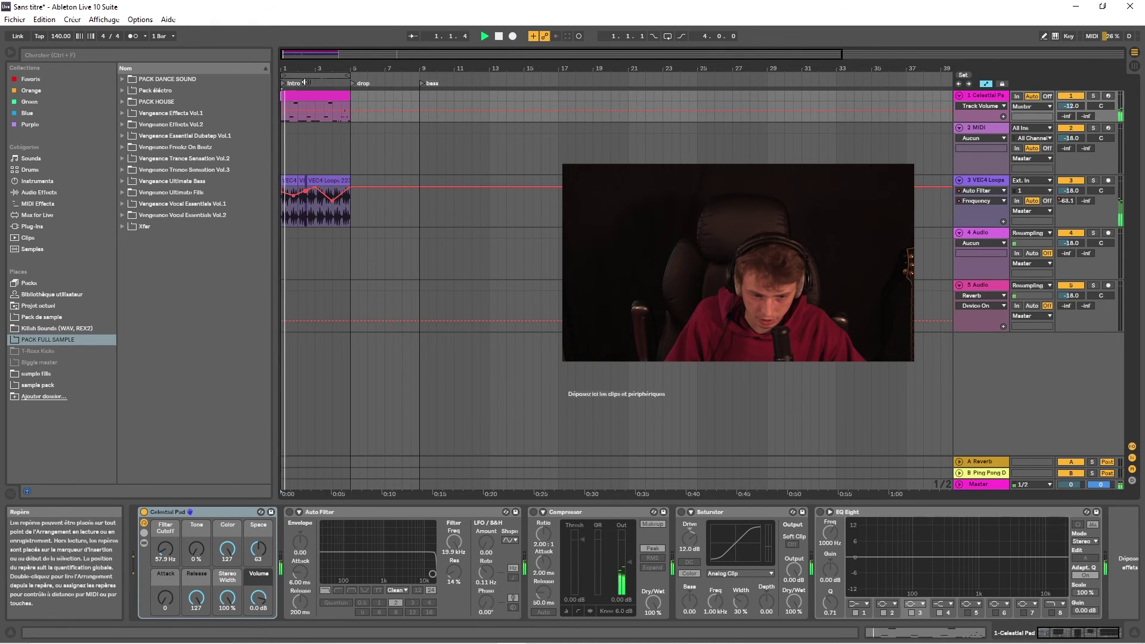
- Duplicate the four-bar section of pad and loop clips once so it fills bars 5 to 9, undoing any extra copies
click(342, 87)
key(ctrl+d)
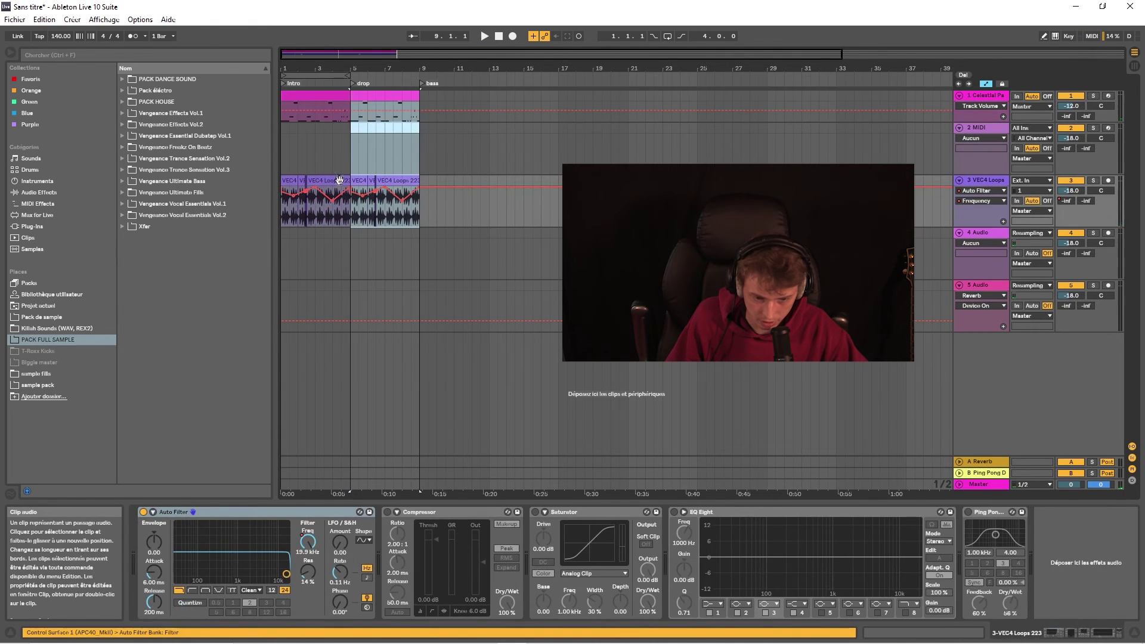
click(332, 93)
drag(283, 126, 346, 173)
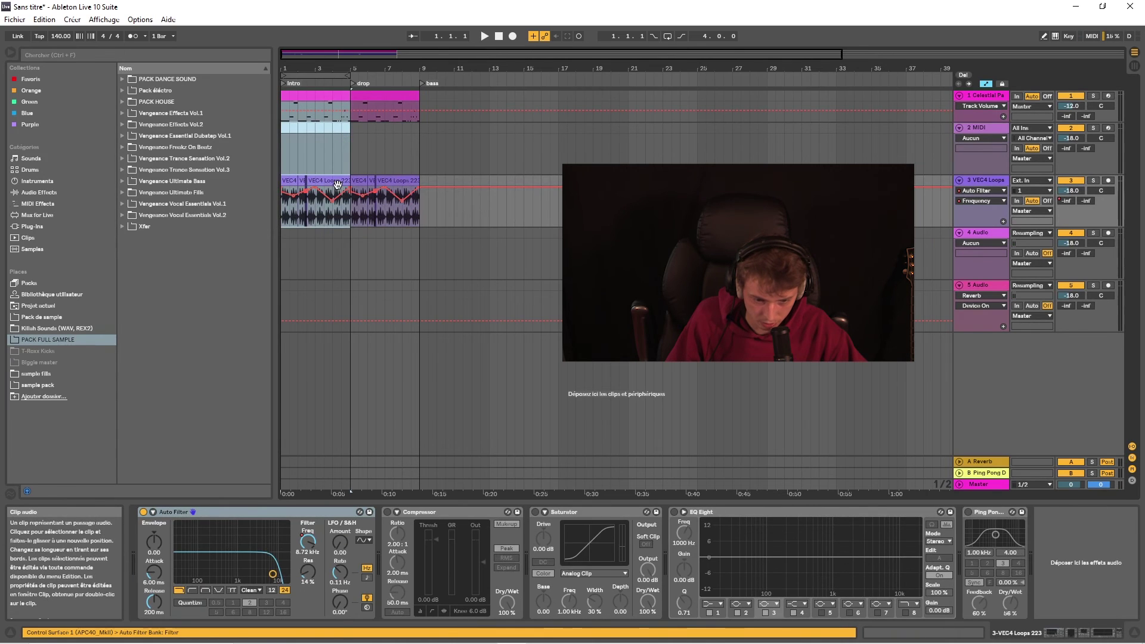
key(ctrl+d)
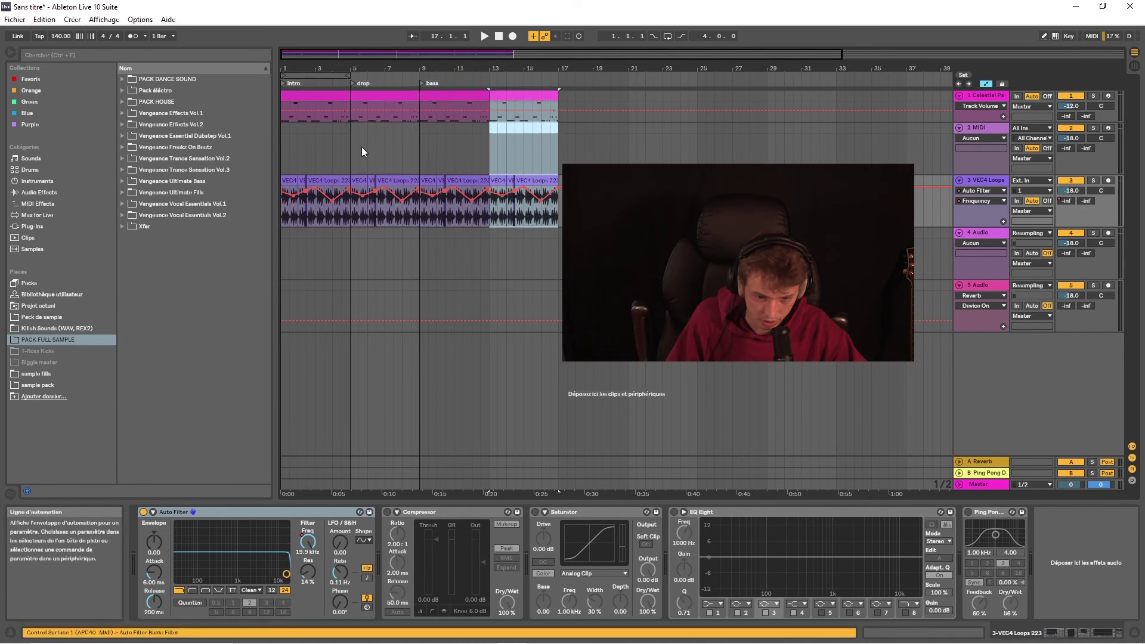
key(ctrl+z)
- Play the arrangement from the drop, bass and Intro locators in turn
double_click(352, 83)
click(424, 84)
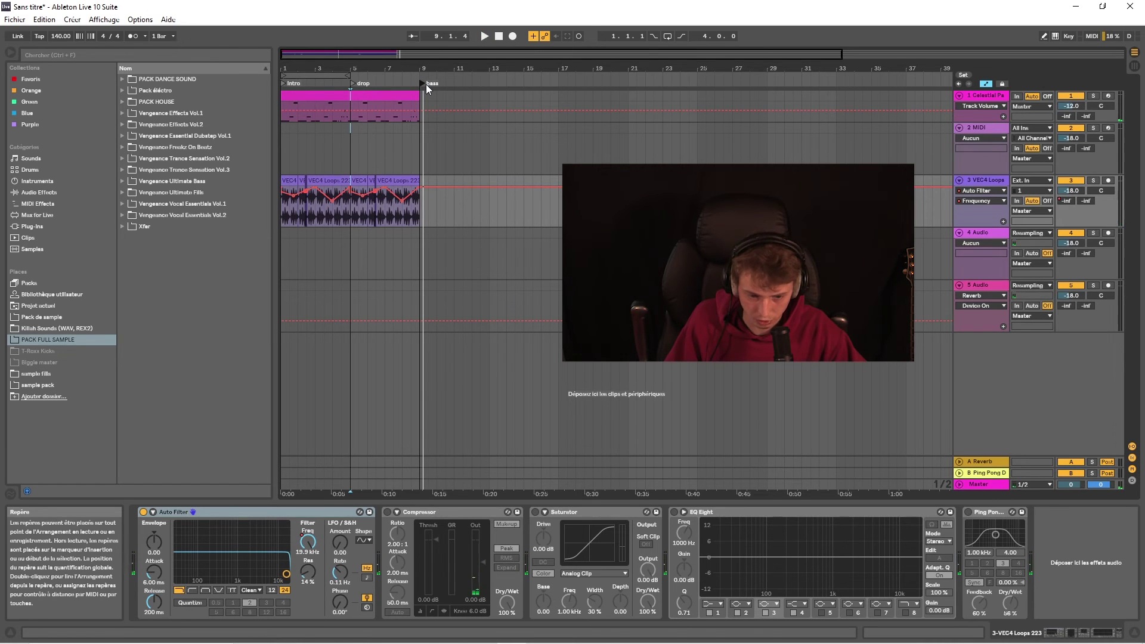
click(353, 84)
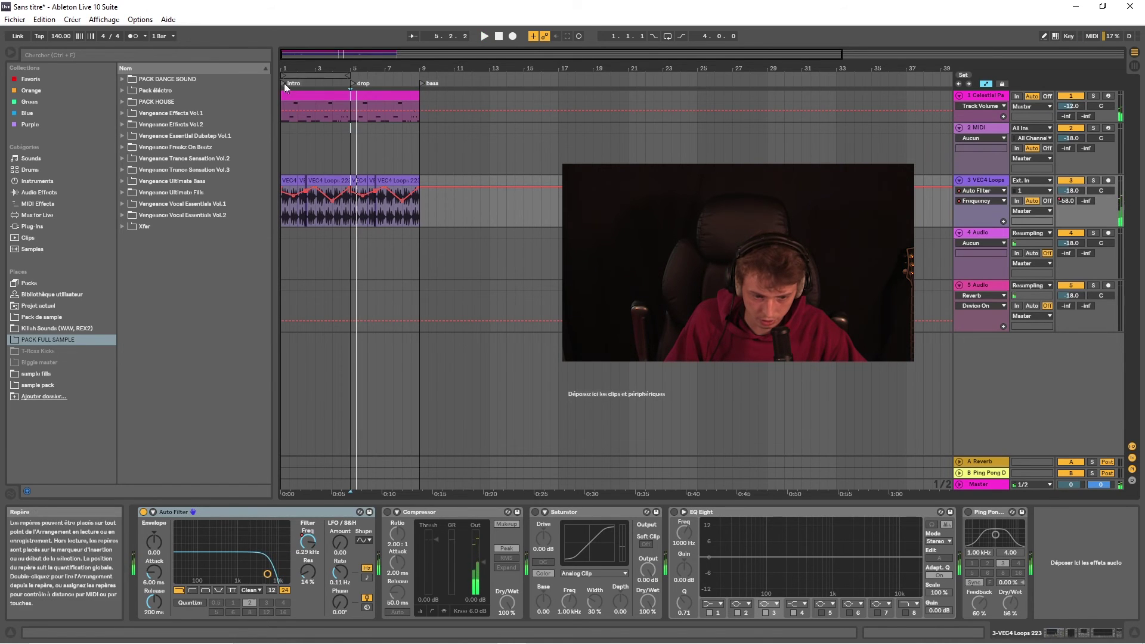
click(285, 85)
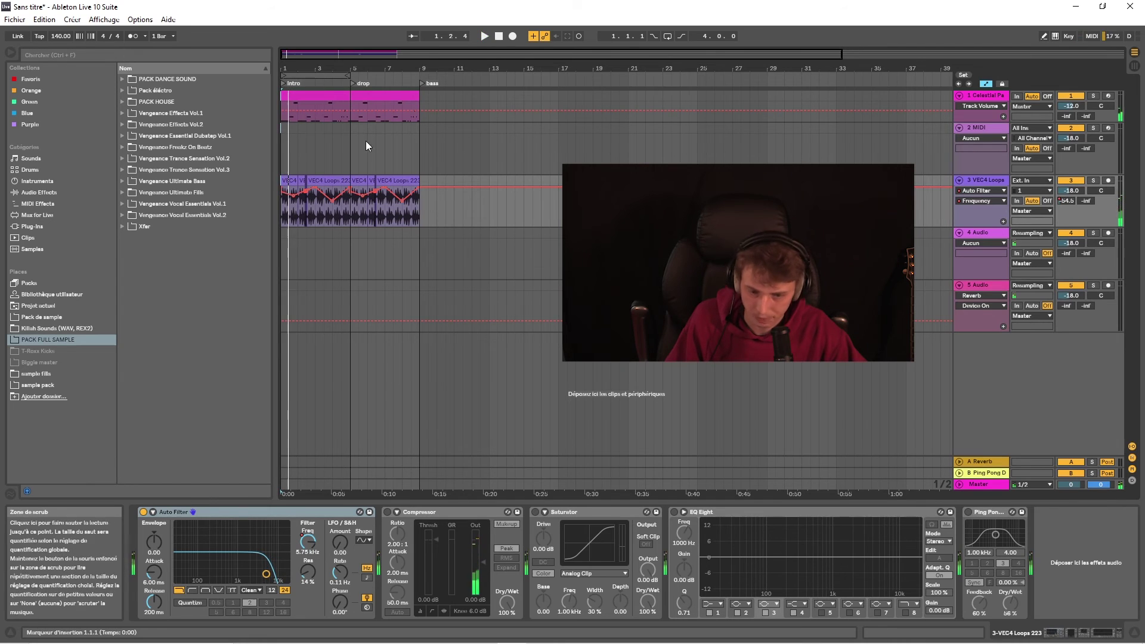
click(329, 180)
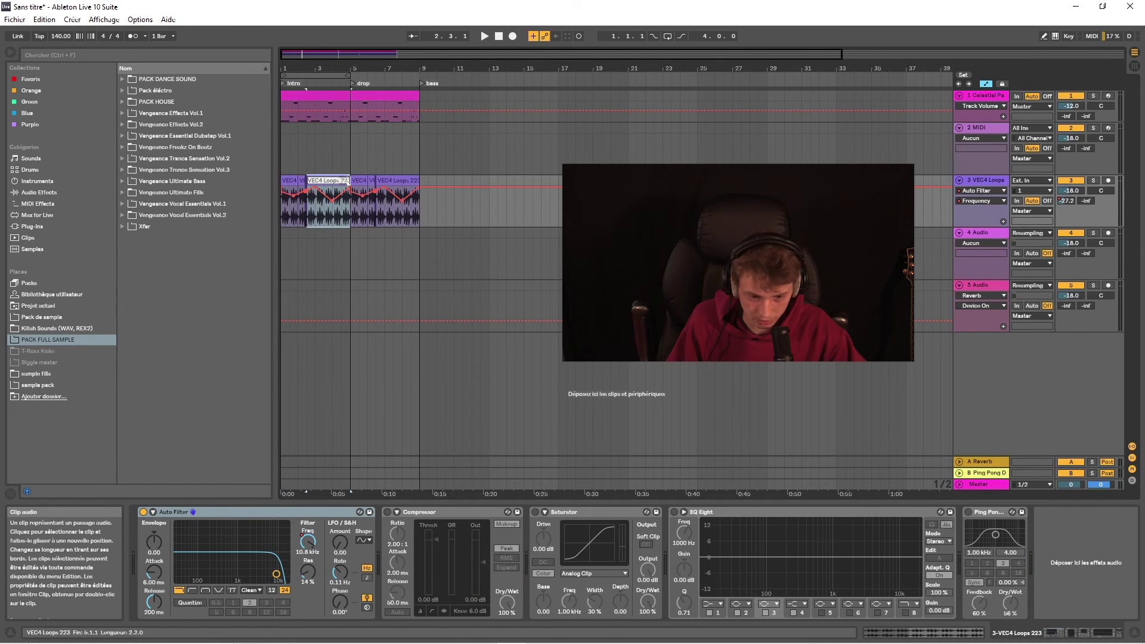
right_click(971, 181)
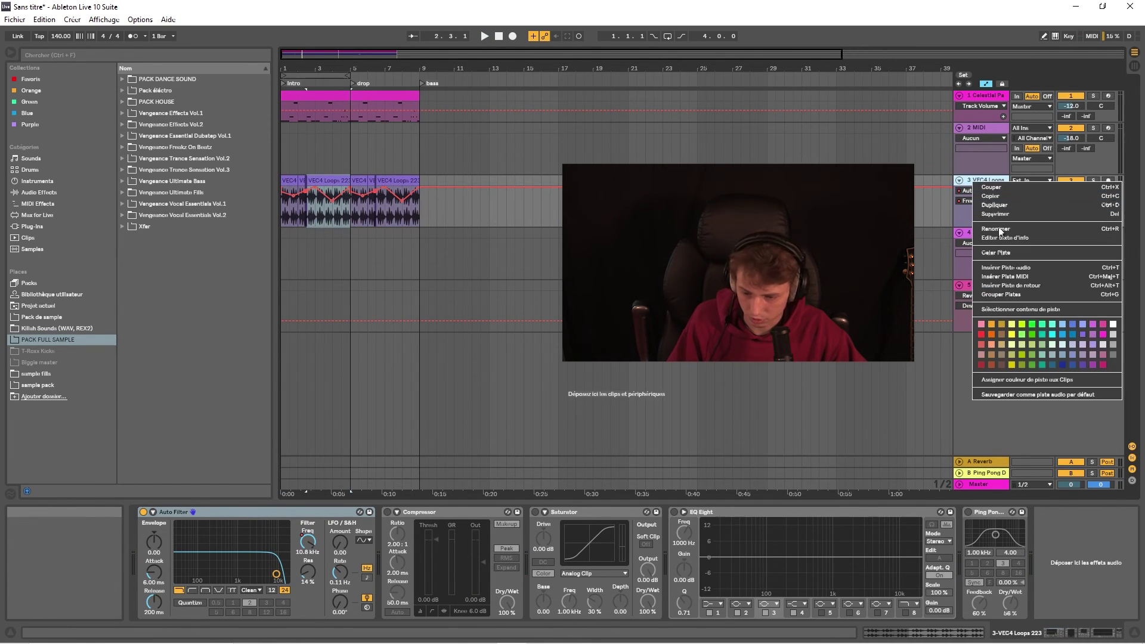
key(Escape)
click(978, 130)
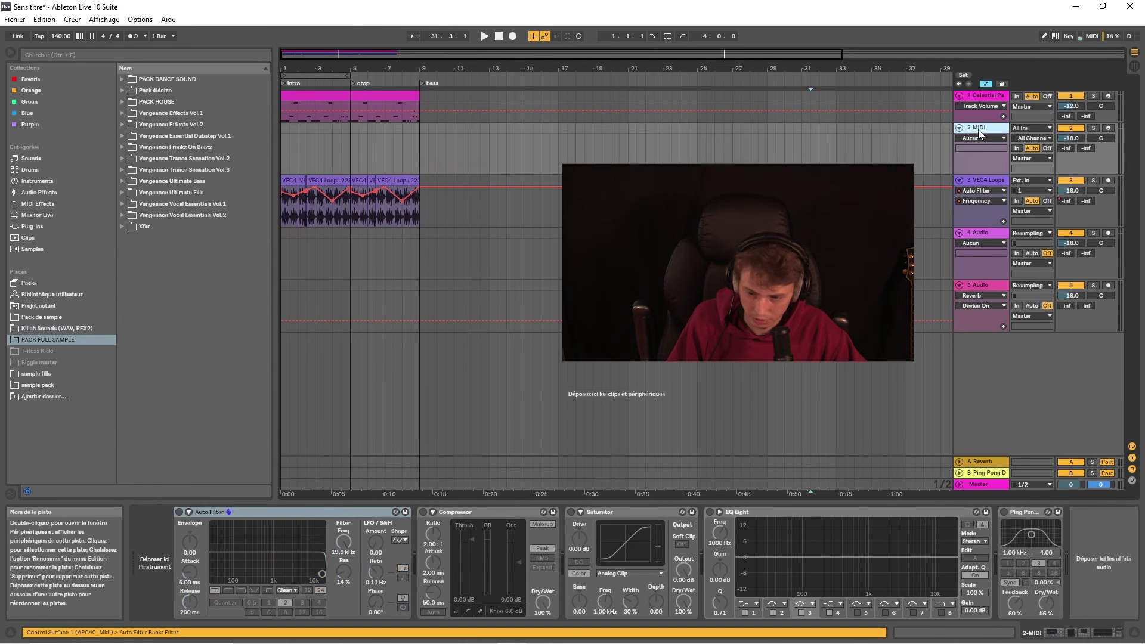
key(Tab)
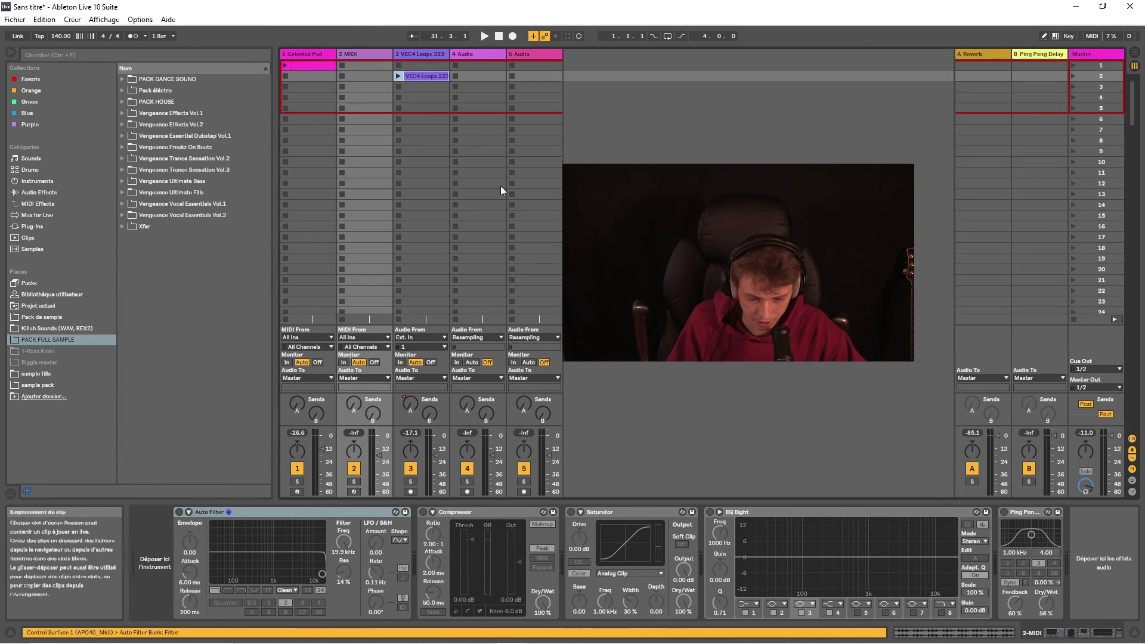
click(515, 510)
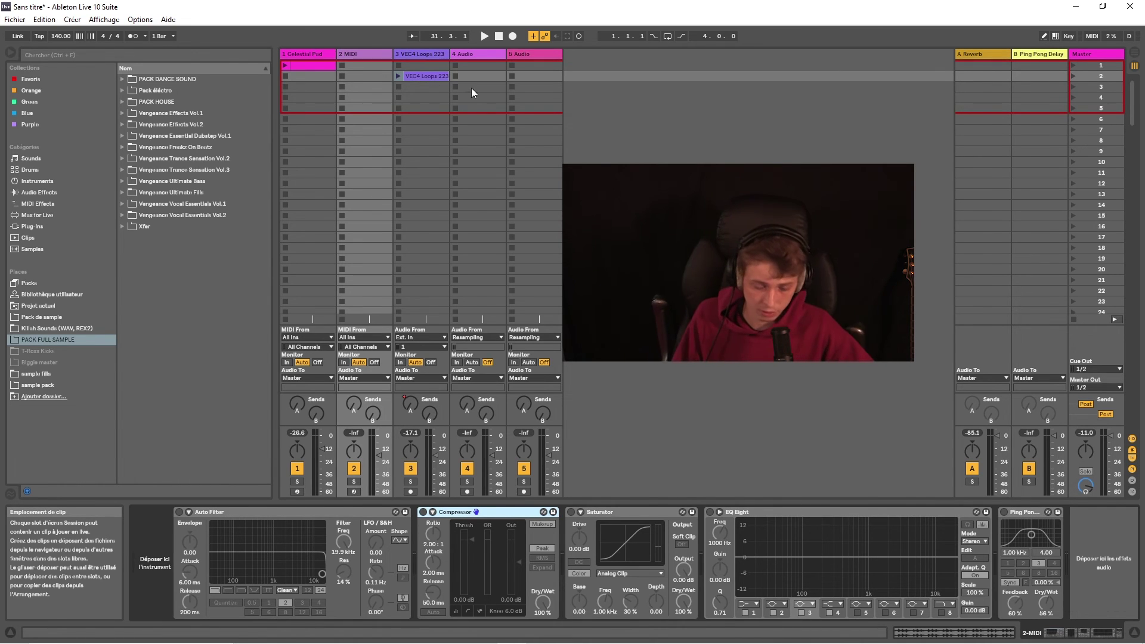
key(Tab)
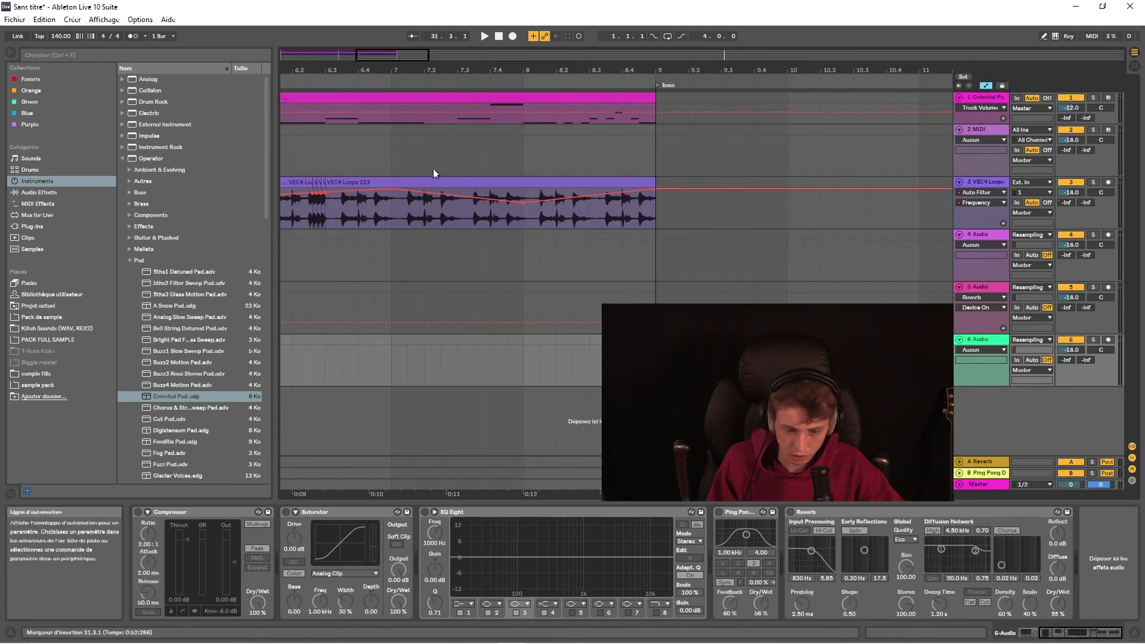
- Split the last VEC4 Loops 223 clip at bar 7 and select the part from bar 7 to bar 9
click(437, 203)
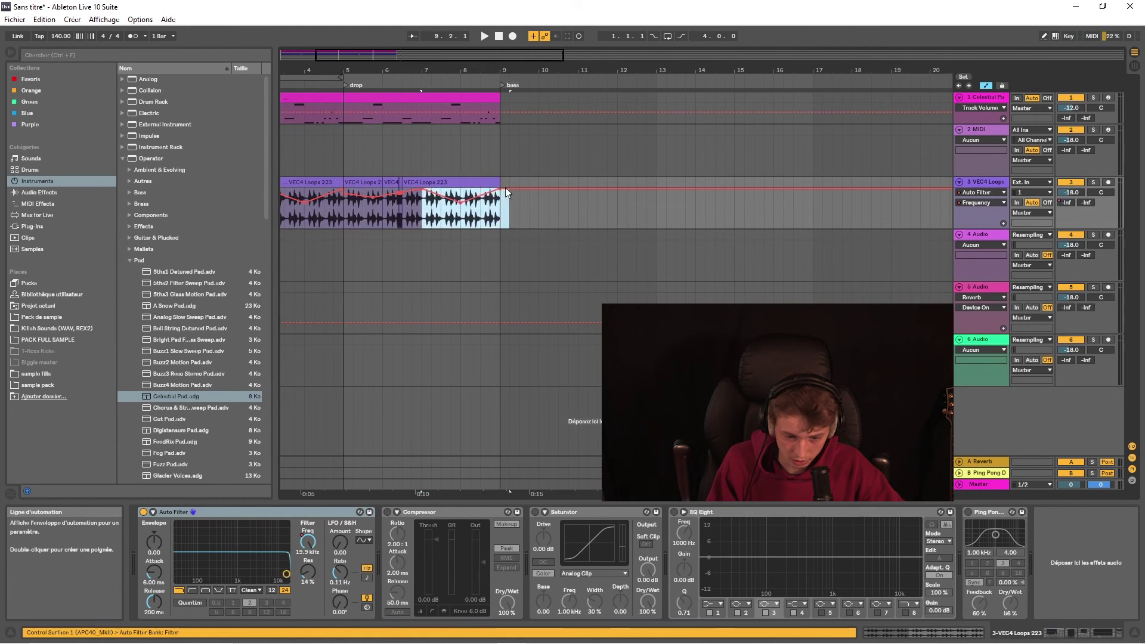
drag(506, 187, 493, 182)
key(plus)
key(plus)
key(plus)
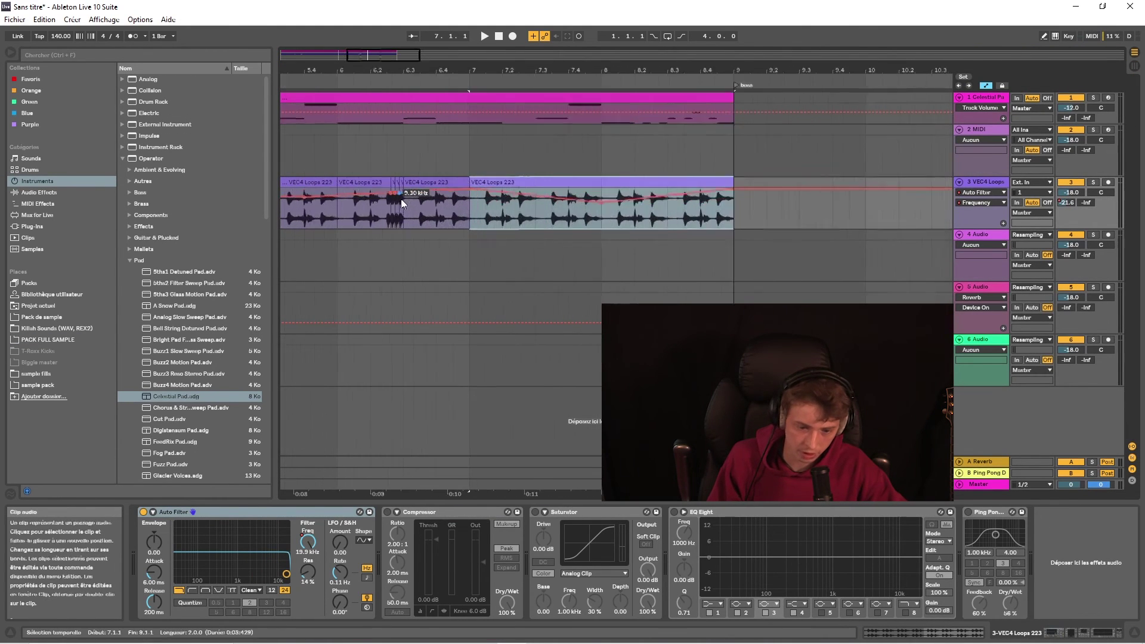
- Turn off automation mode and add a fade-out over roughly the last beat of the VEC4 Loops 223 clip before bar 9
key(a)
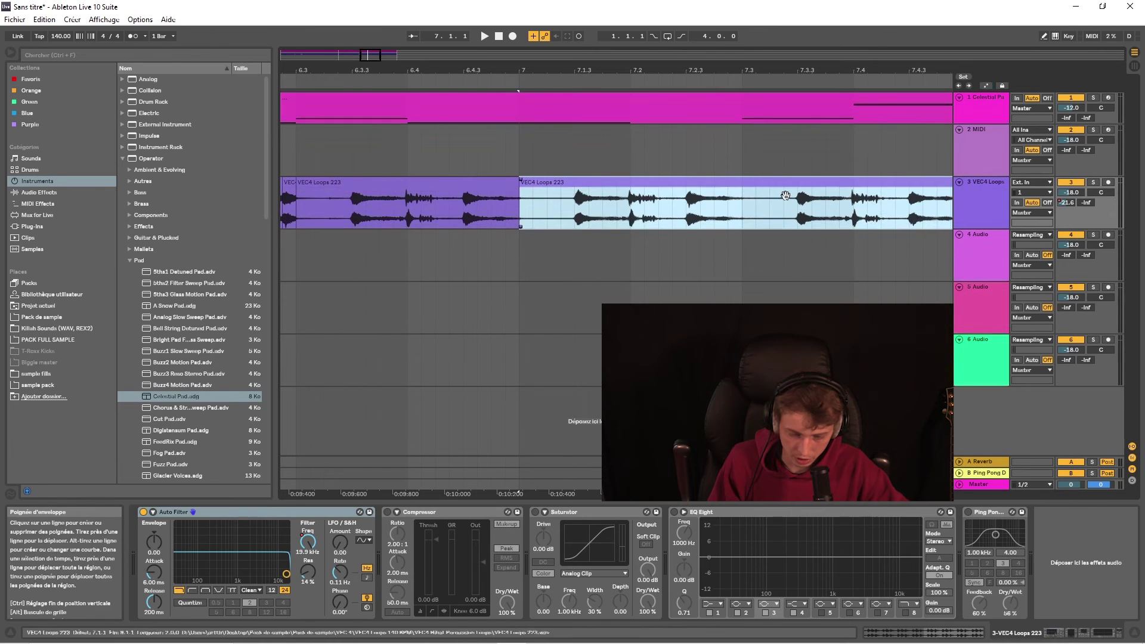
key(minus)
key(minus)
key(minus)
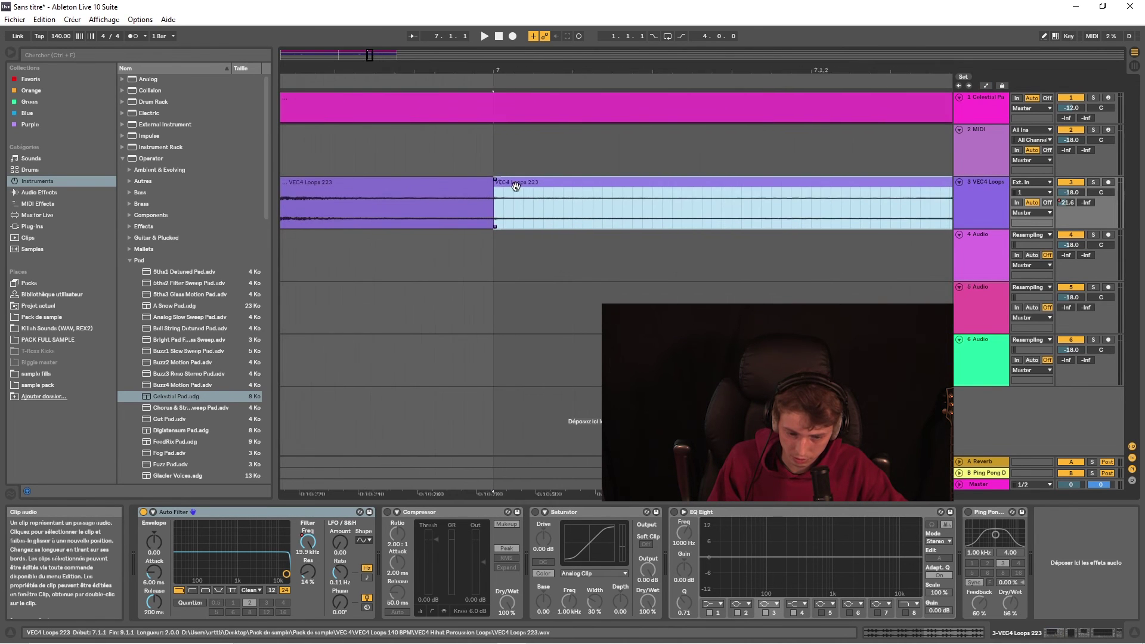
key(plus)
key(plus)
key(plus)
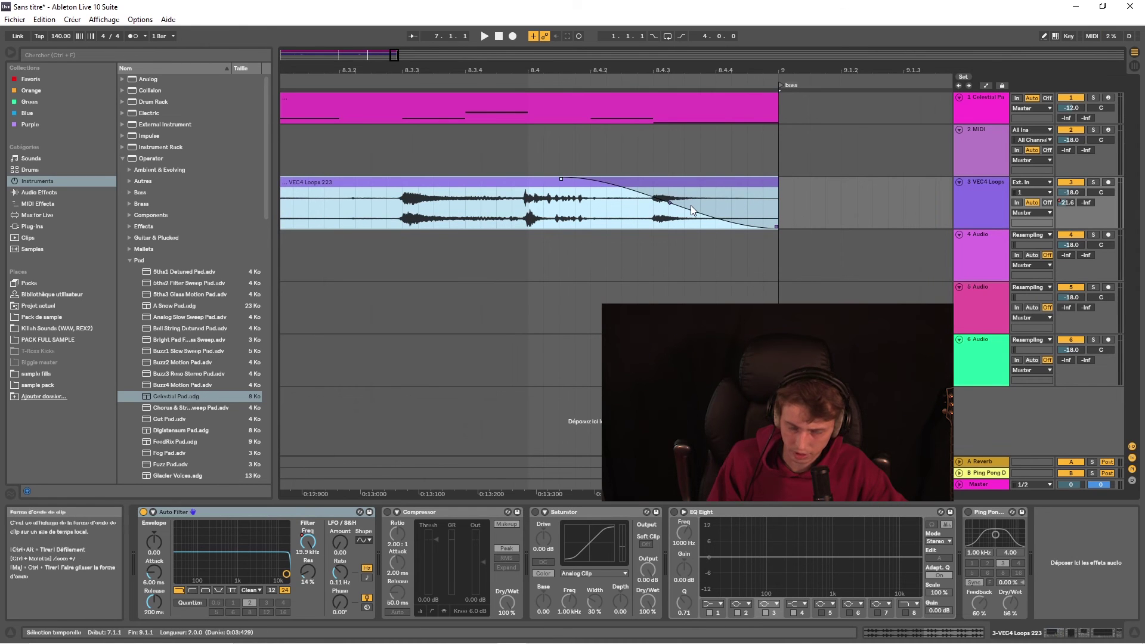
key(minus)
key(minus)
key(minus)
key(minus)
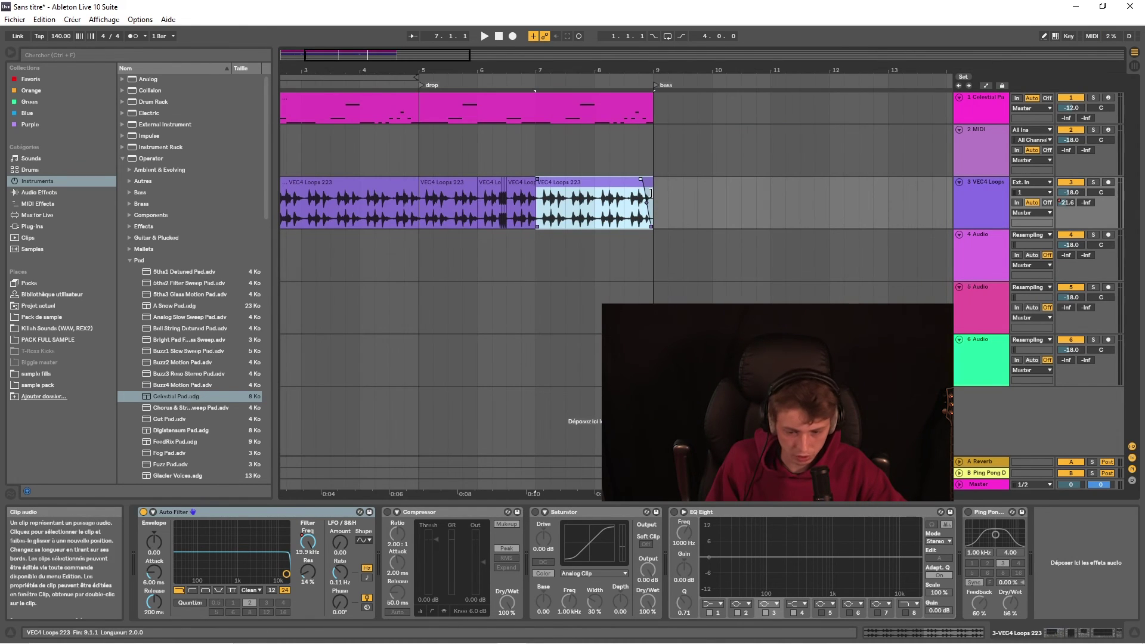
- Move a two-sixteenth slice of the VEC4 loop from just before 8.4 to 9.3 and give it a curved fade-out
scroll(652, 205, up, 3)
drag(580, 216, 766, 203)
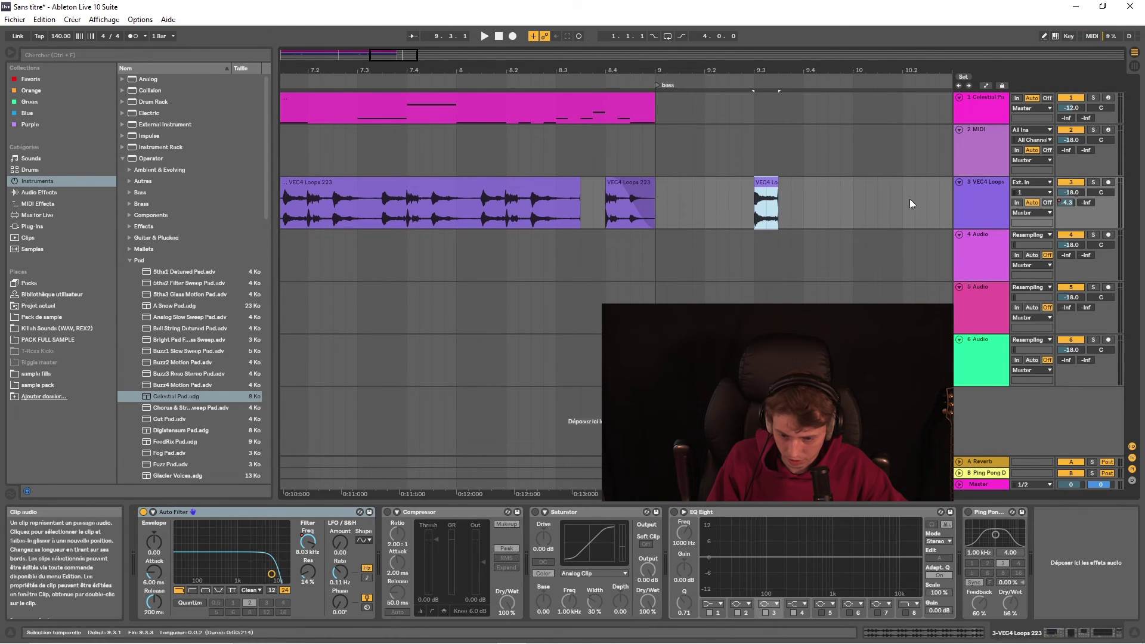
scroll(789, 202, up, 2)
click(739, 202)
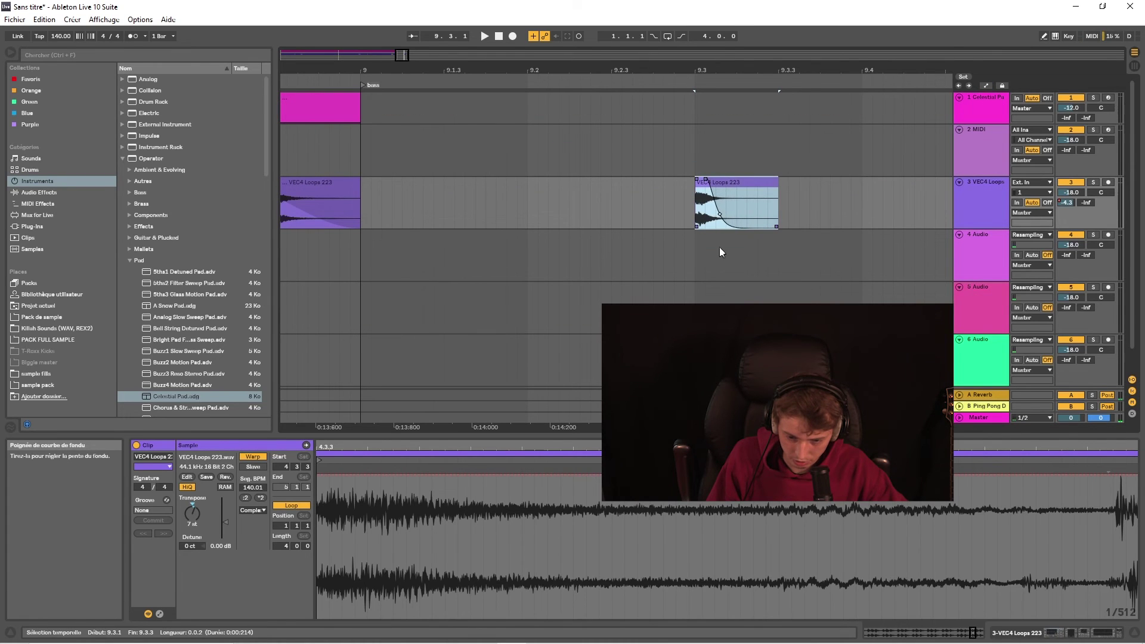
- Delete the Send A automation of the VEC4 Loops track in Session view and return to the arrangement
click(924, 203)
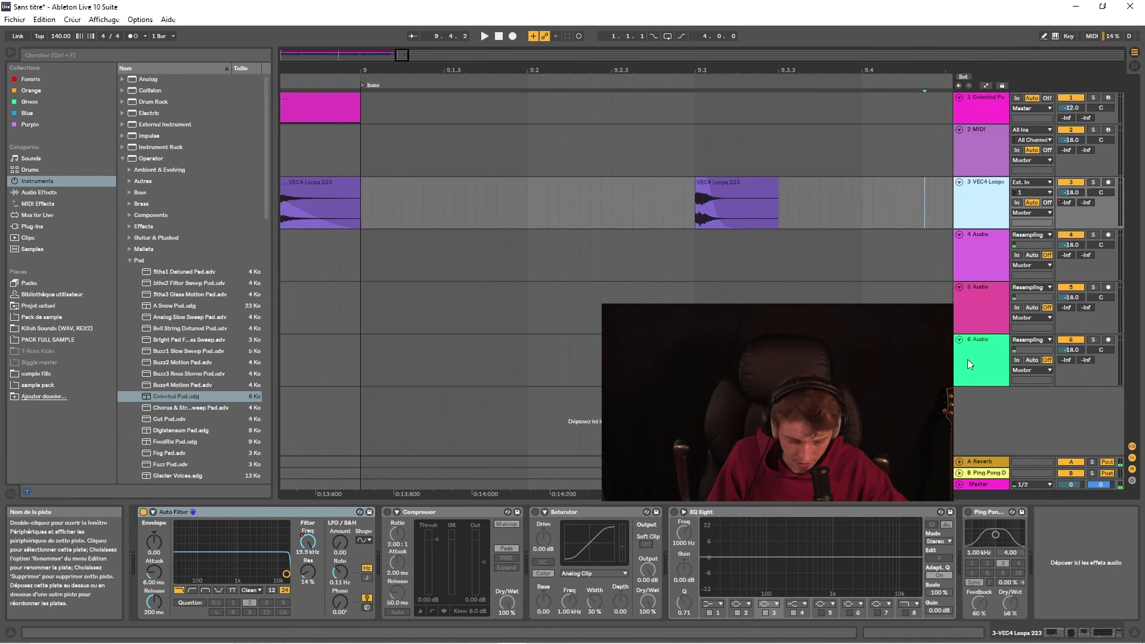
key(Tab)
right_click(411, 406)
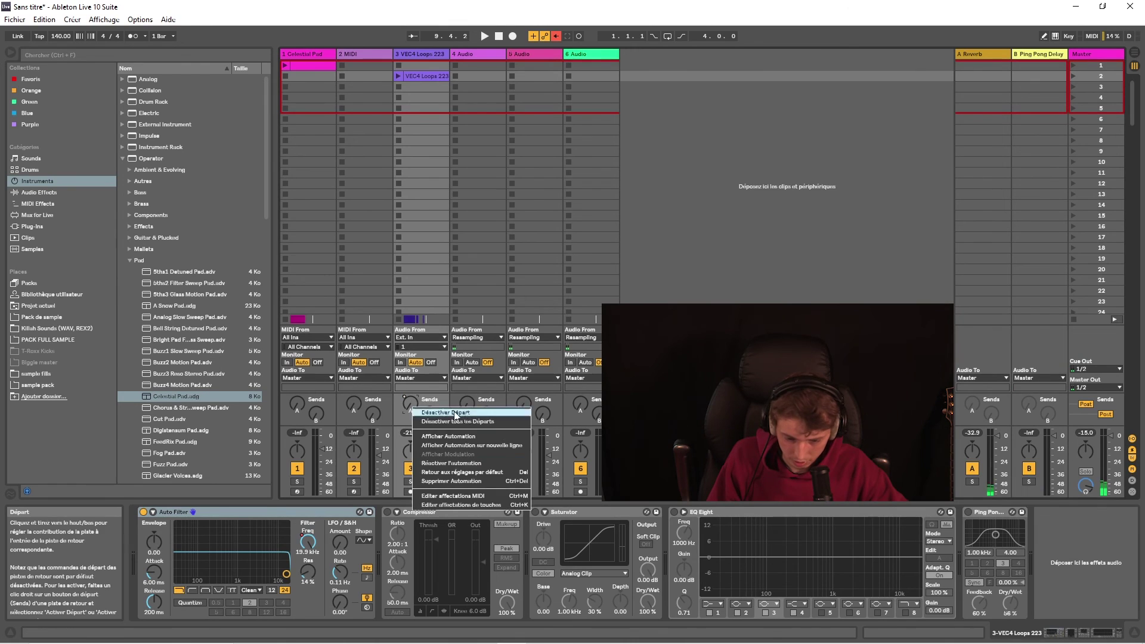
click(454, 483)
key(Tab)
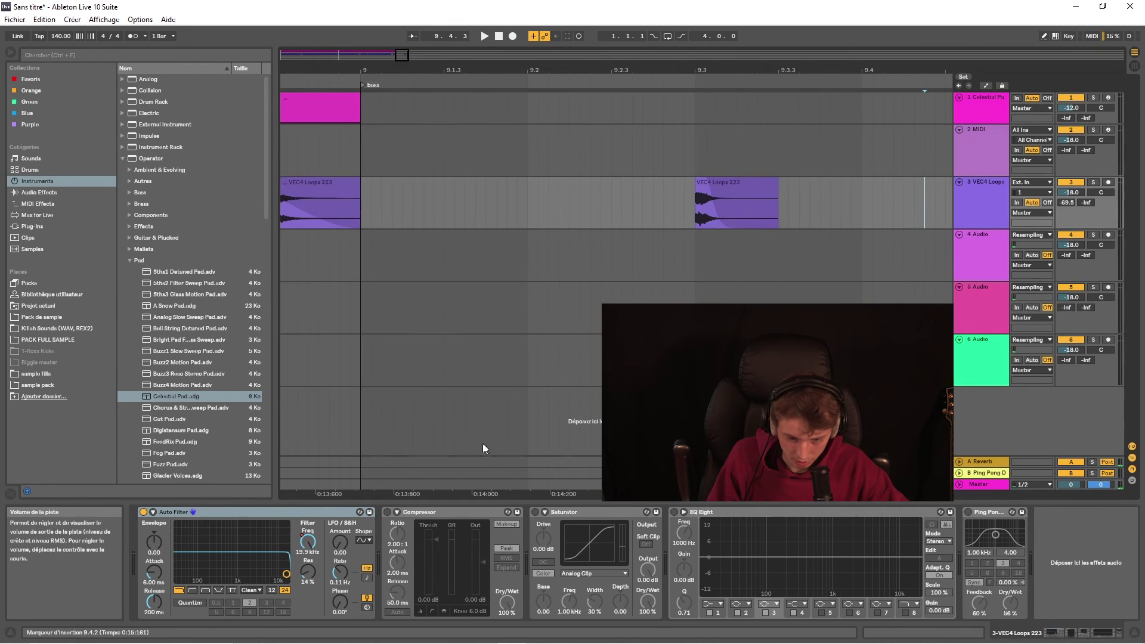
- Adjust the fade-out of the loop slice at 9.3 to start about a third of the way in, and play it back
click(722, 198)
key(minus)
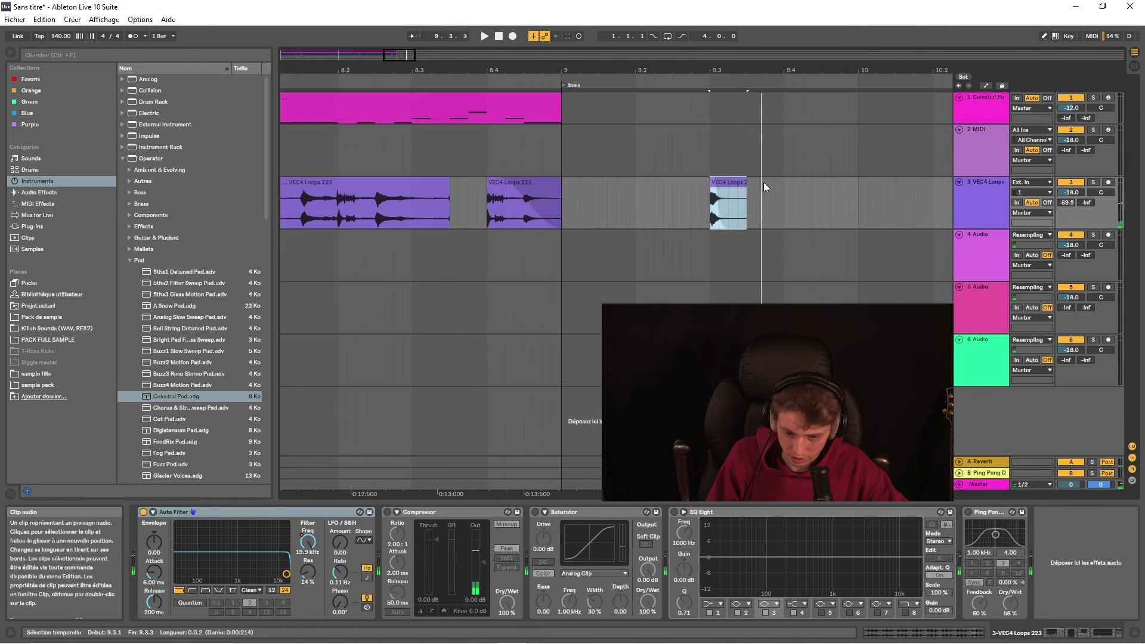
key(plus)
drag(654, 179, 631, 182)
key(space)
key(space)
- Duplicate the faded loop slice at 9.3 twice so three copies sit back to back
click(598, 188)
click(698, 197)
key(minus)
key(ctrl+d)
key(ctrl+d)
key(plus)
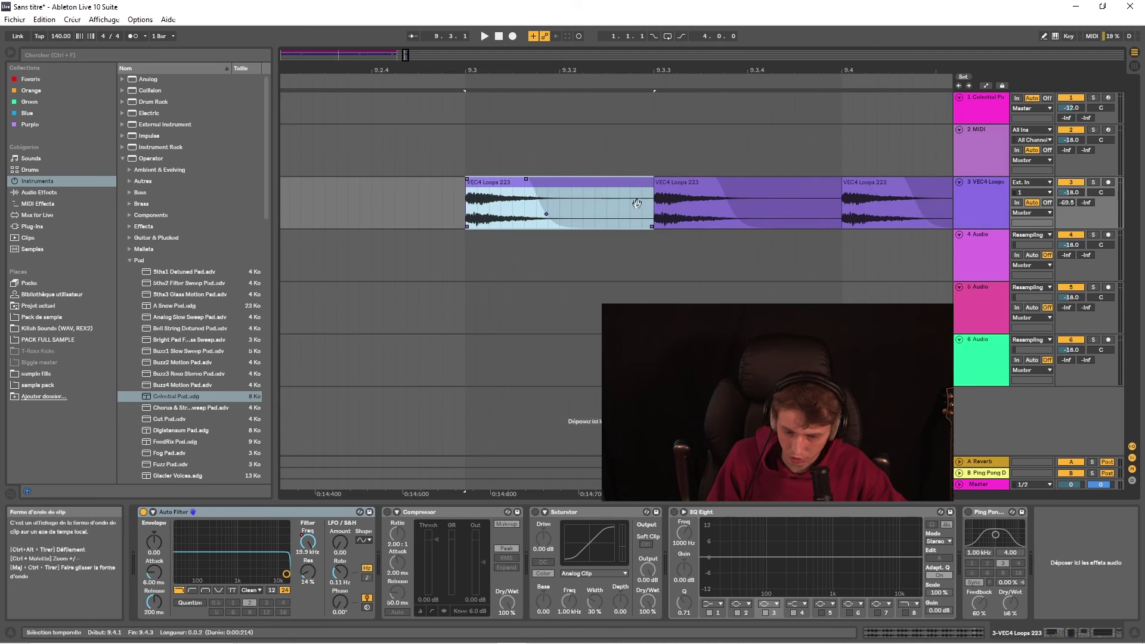
- Shorten the middle slice's fade-out so it starts about four-fifths of the way in, and play the slices from 9.3
key(minus)
click(639, 205)
key(plus)
key(plus)
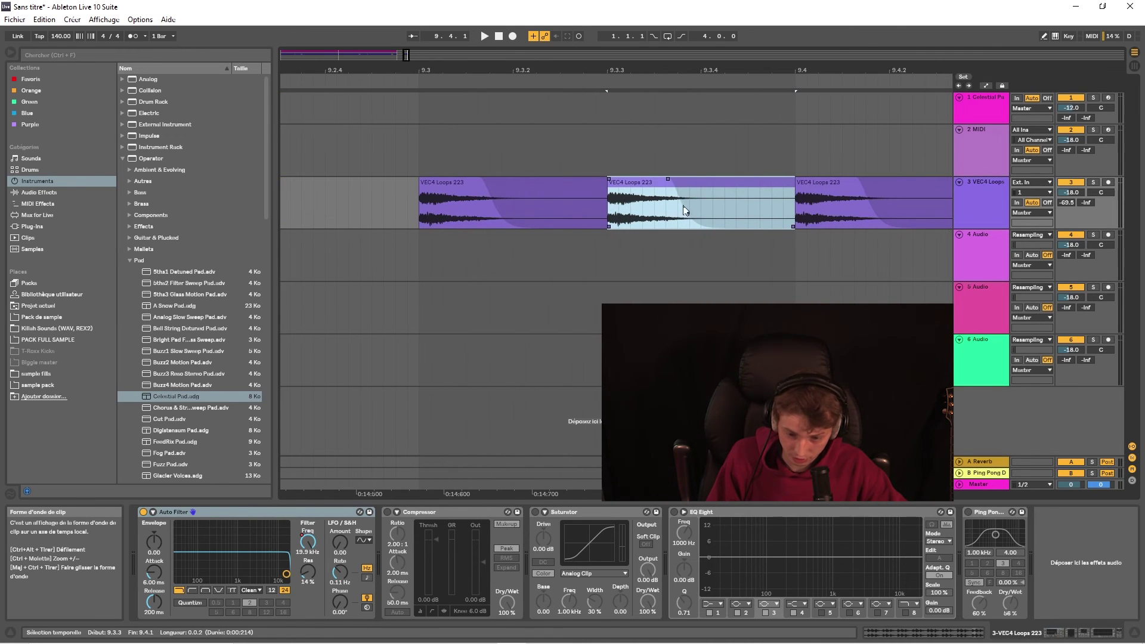
drag(666, 179, 754, 179)
click(524, 205)
click(451, 176)
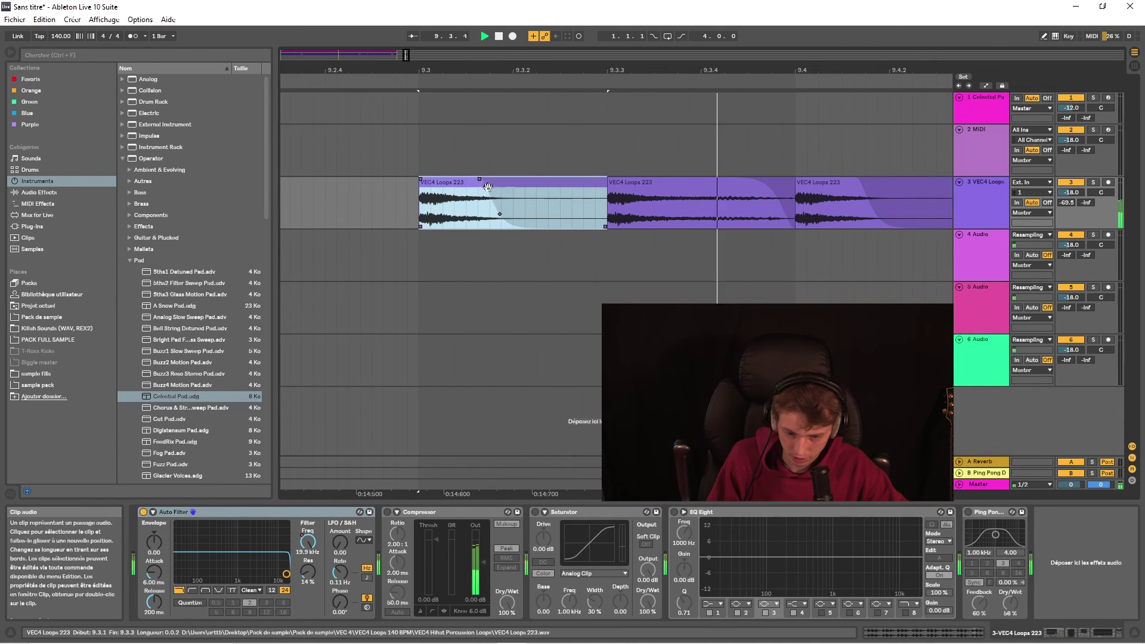
- Shorten the fade-out of the third loop slice at 9.4 so it starts about 60% of the way in
key(minus)
key(plus)
key(plus)
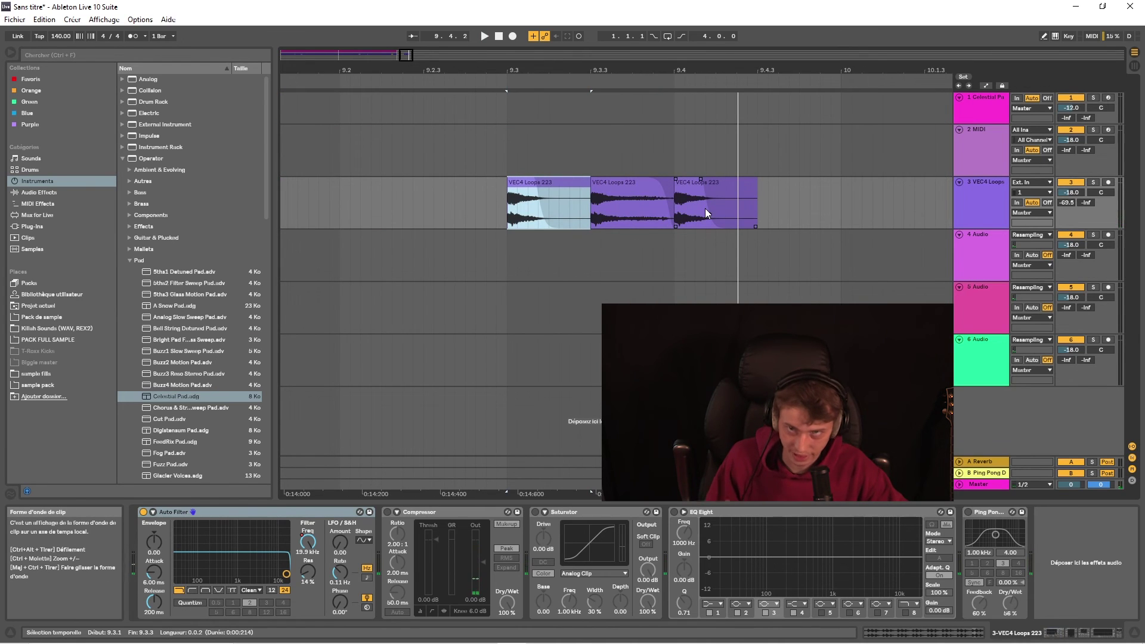
drag(700, 179, 726, 197)
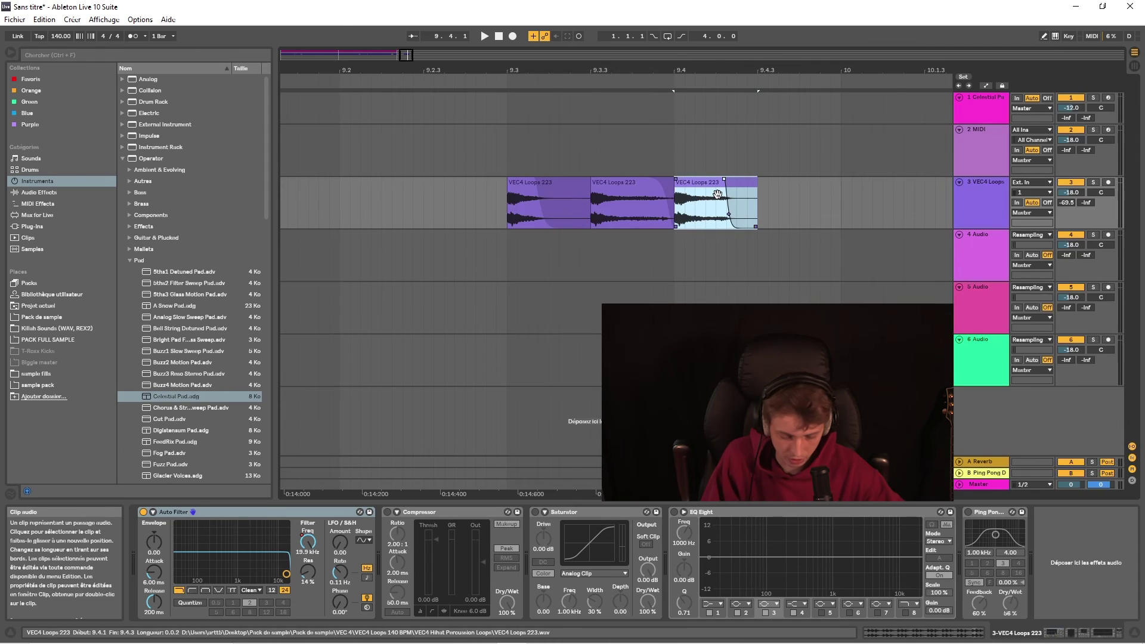
- Open the Celestial Pad clip's notes in Session view and enlarge the MIDI editor and its velocity lane
key(Tab)
drag(571, 431, 570, 211)
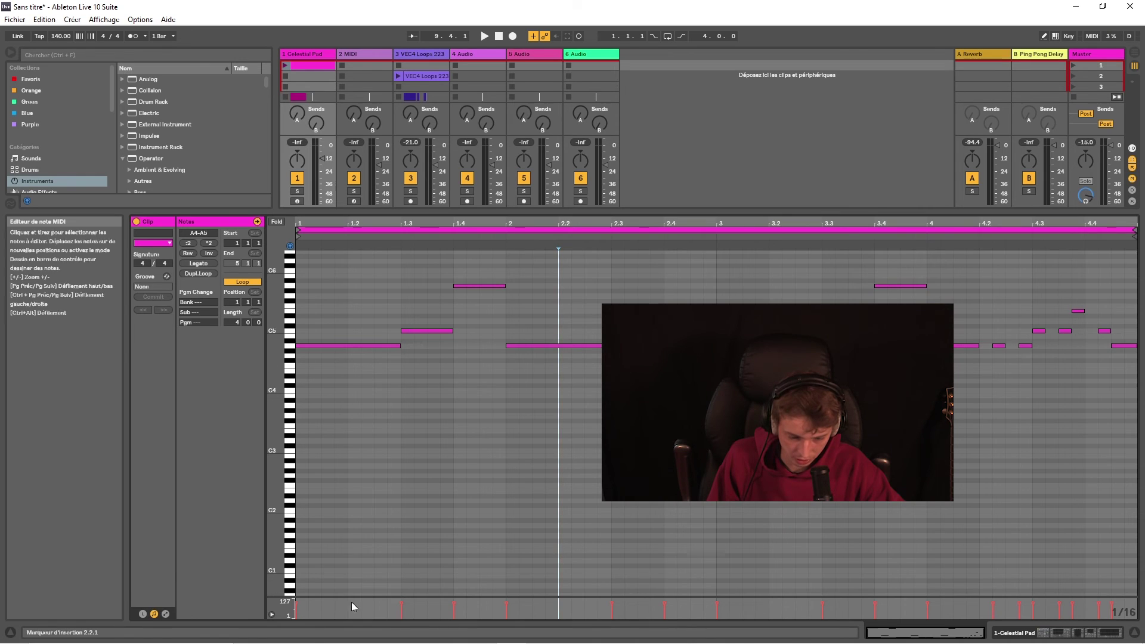
drag(352, 597, 352, 433)
- Vary the Celestial Pad note velocities, setting 1.4 to about 42, bar 3 to about 68, 4.2.4 to about 118 and 4.3.4 to about 76
drag(454, 480, 454, 478)
click(612, 537)
click(717, 537)
click(874, 537)
drag(1018, 478, 1019, 447)
drag(1071, 481, 1072, 499)
- Play the Celestial Pad clip with its track soloed while raising the velocity of the note at bar 3 to about 76
click(286, 65)
click(297, 191)
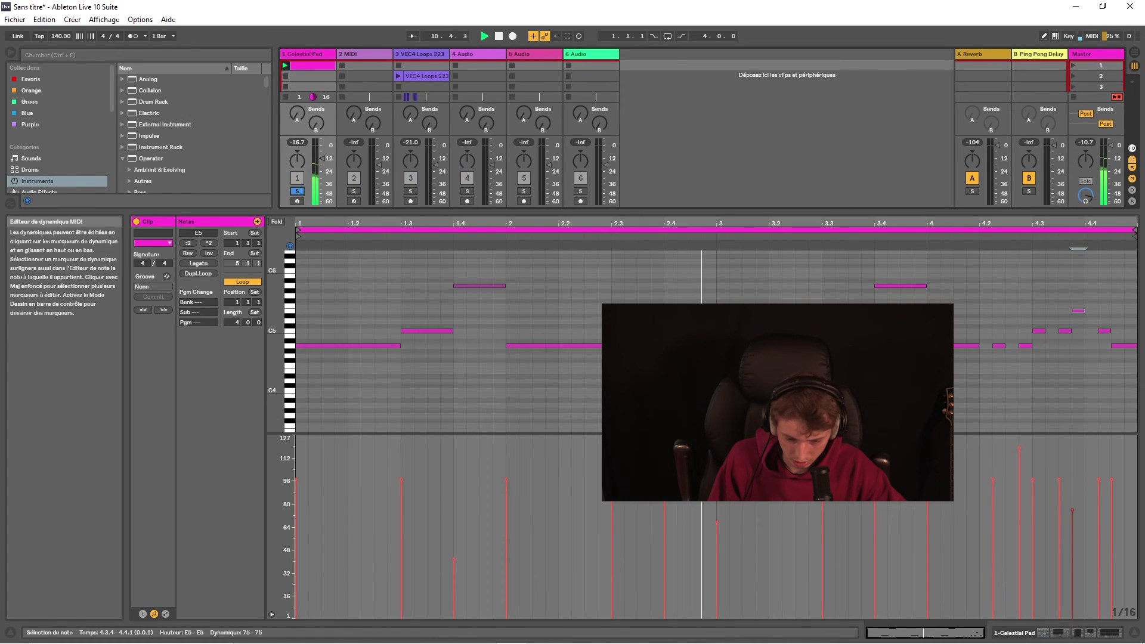
drag(716, 522, 716, 511)
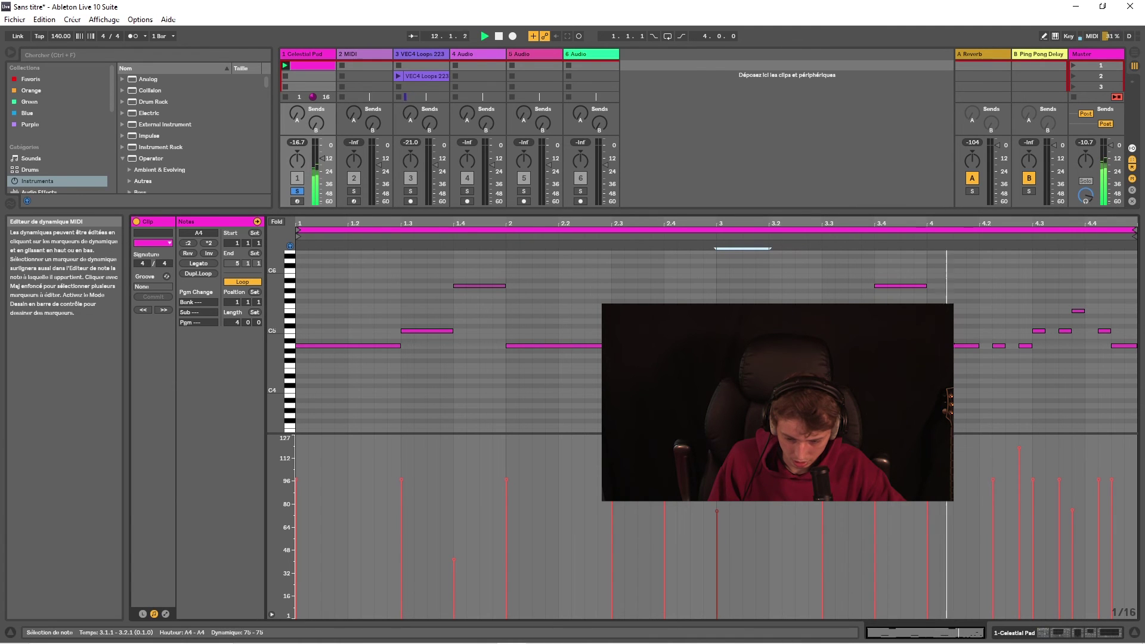
key(space)
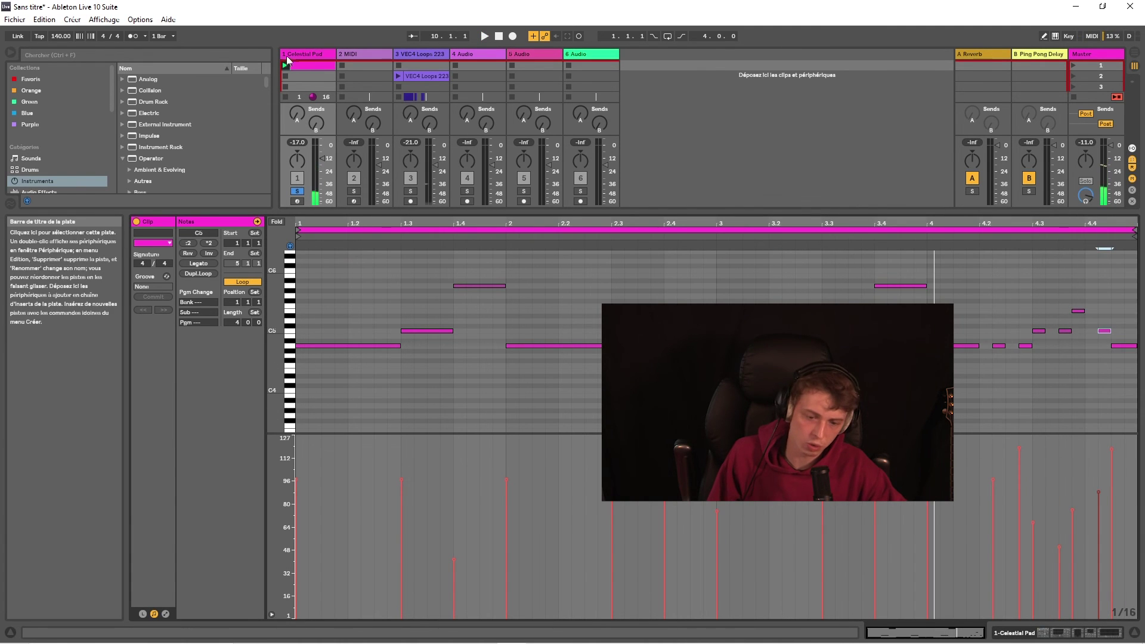
- Create an empty clip in the first slot of MIDI track 2 and load VEC4 Closed HH 099.wav onto the track
double_click(305, 58)
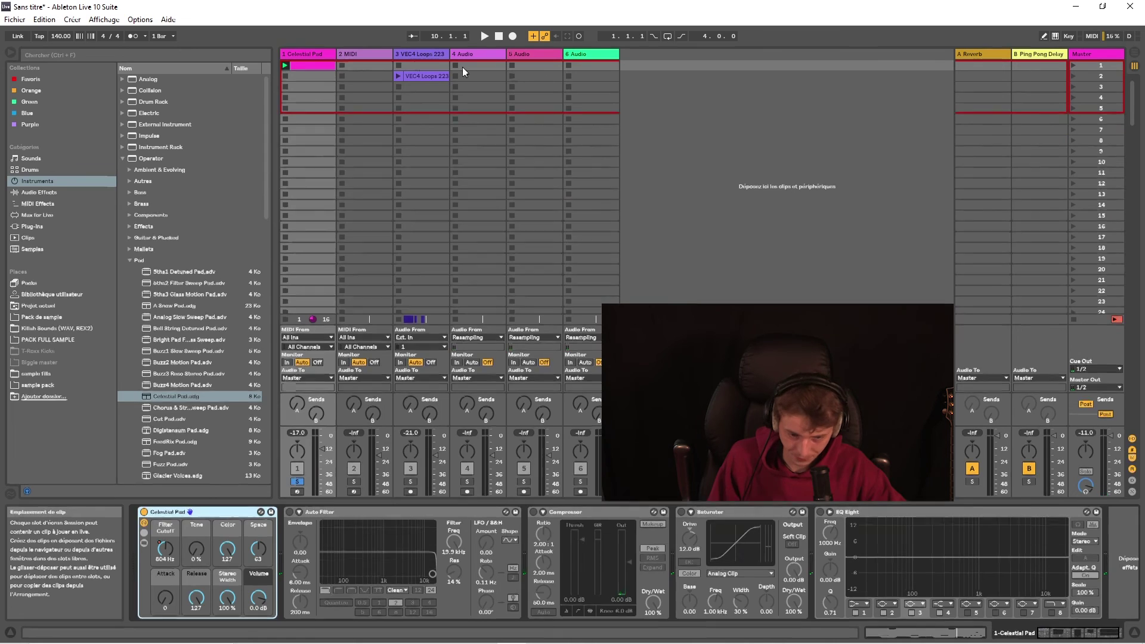
double_click(364, 66)
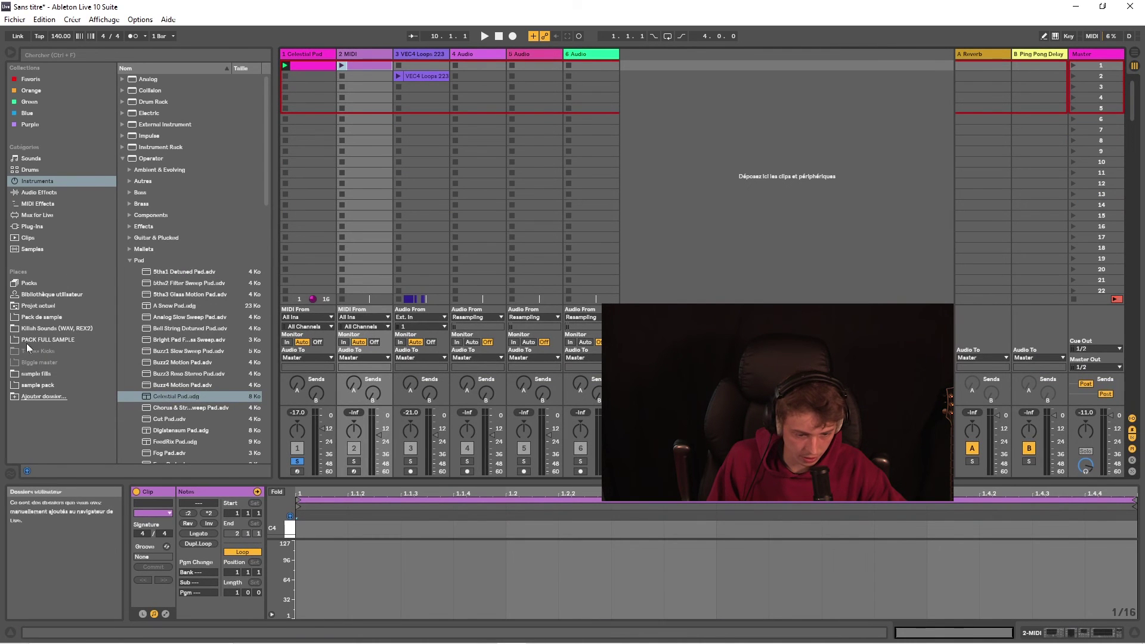
click(42, 317)
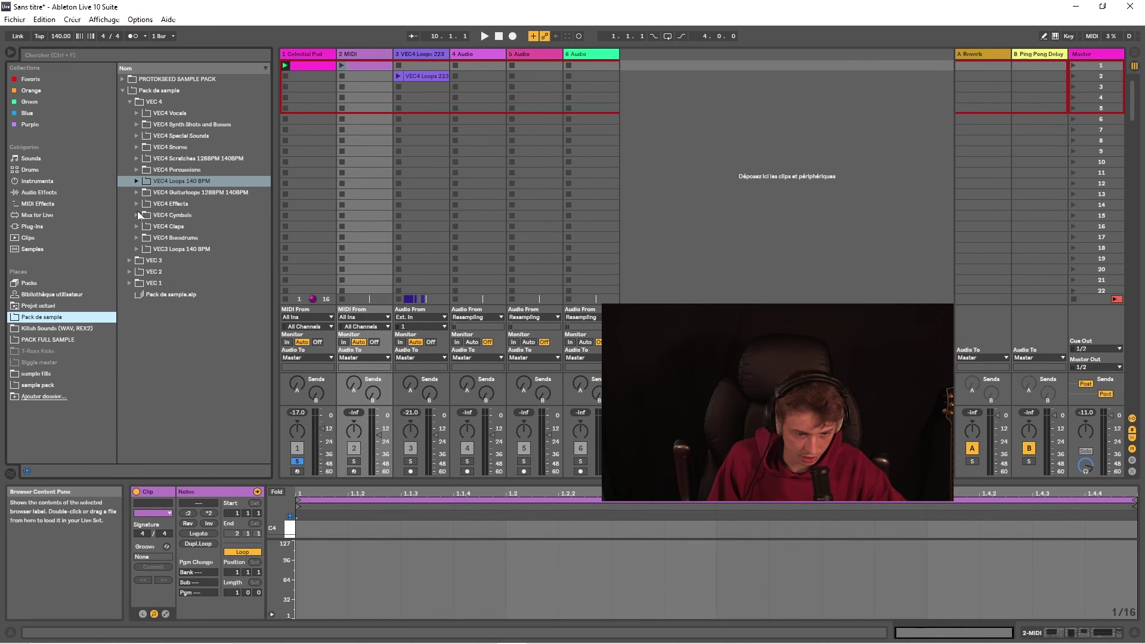
click(137, 213)
click(144, 271)
click(360, 56)
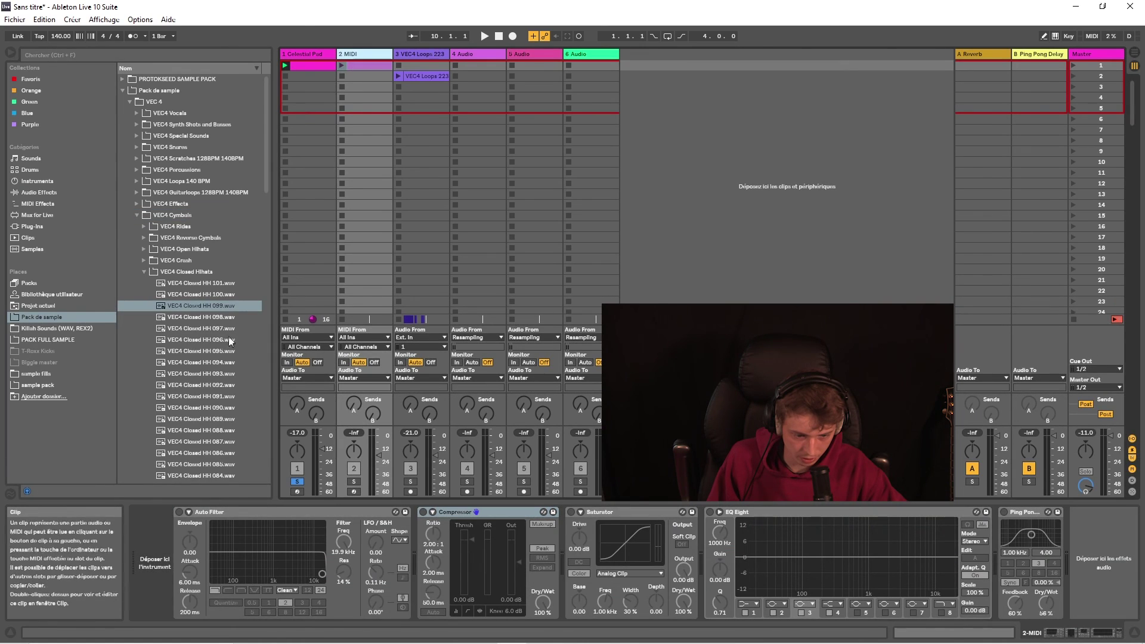
click(190, 306)
drag(335, 333, 342, 216)
- Compare the device chains of the Celestial Pad track and the closed hi-hat track
click(364, 65)
click(356, 55)
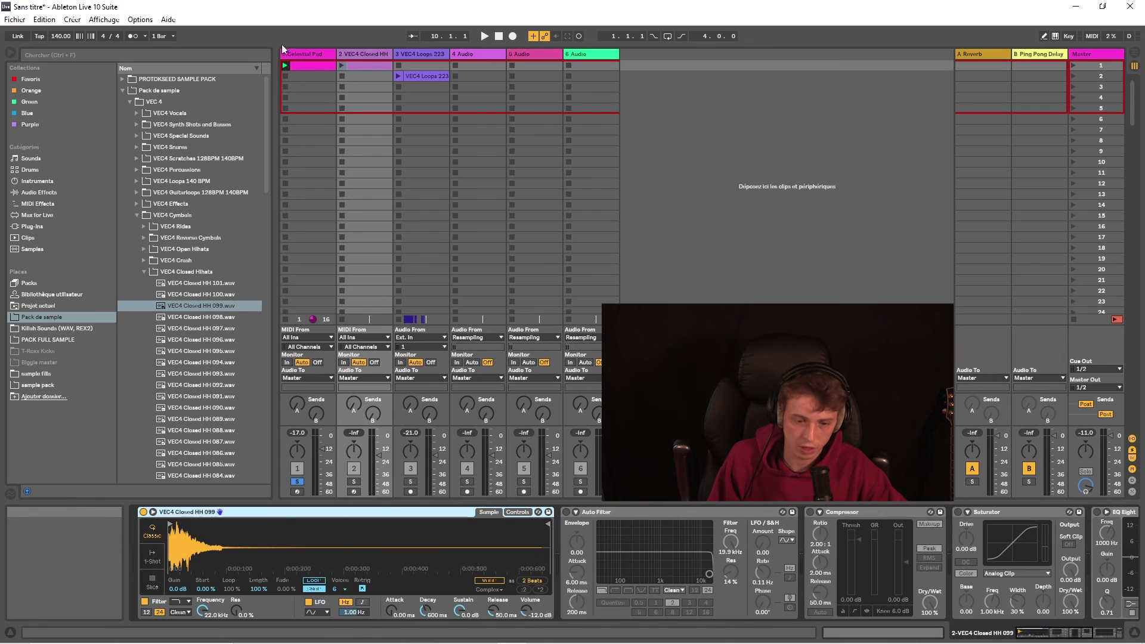
click(315, 53)
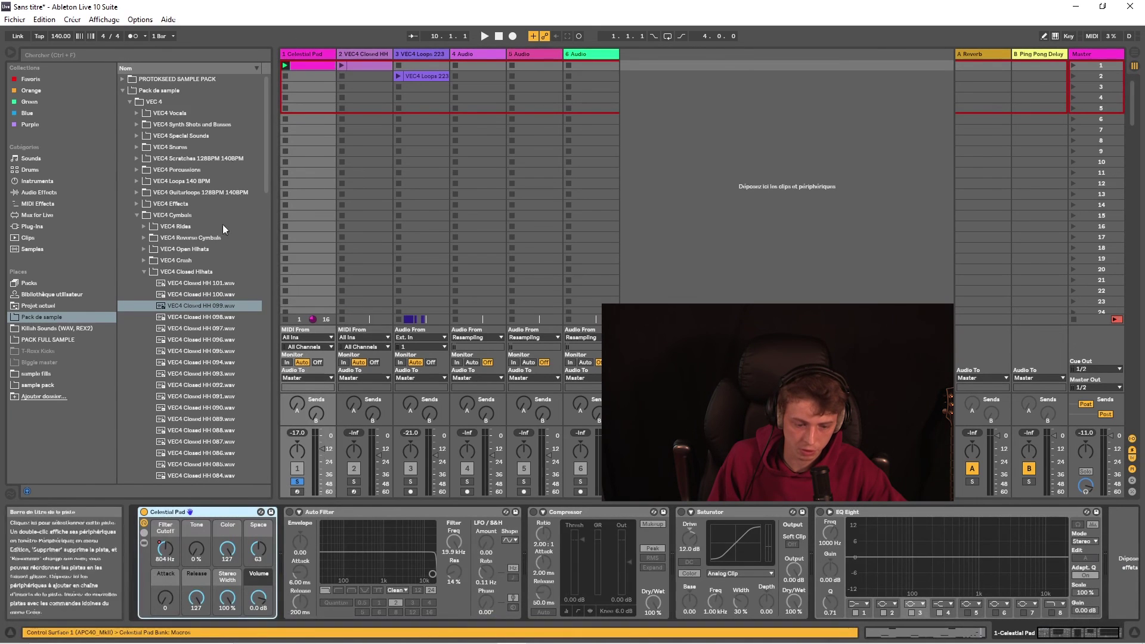
click(375, 53)
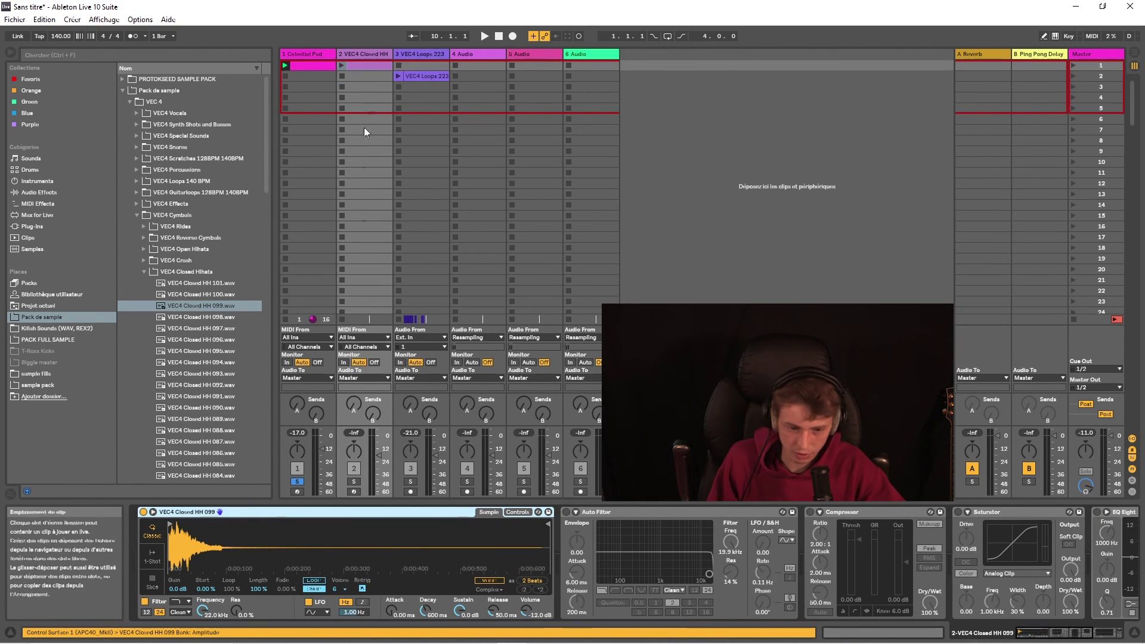
- Solo the closed hi-hat track and fill the first beat of its clip with four sixteenth C3 notes
click(368, 66)
drag(387, 481, 387, 302)
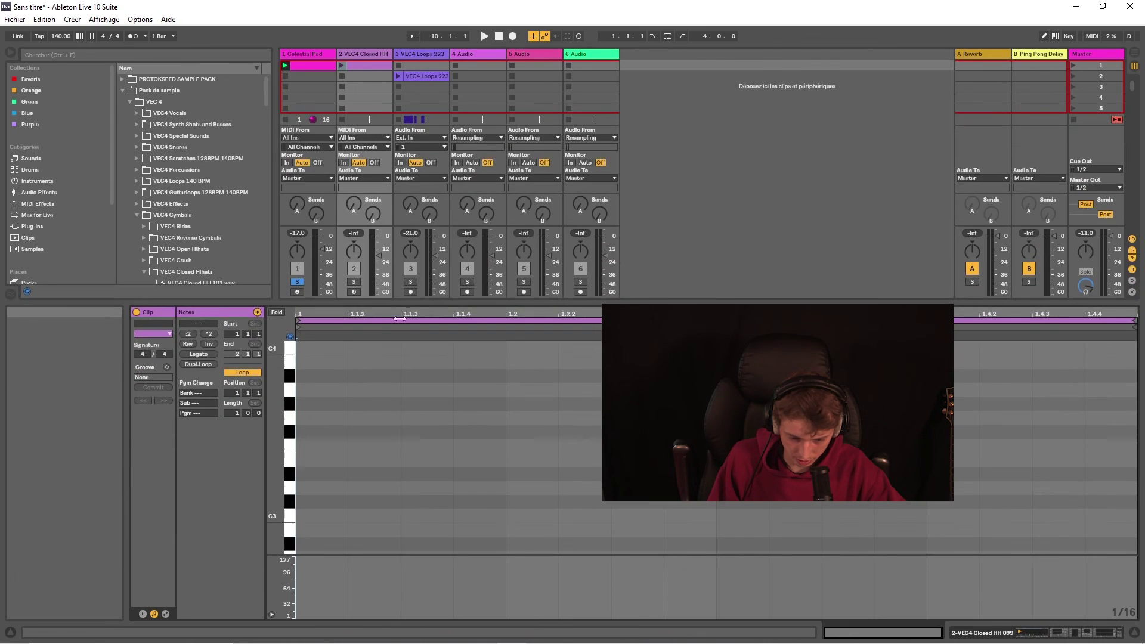
double_click(334, 517)
click(353, 281)
key(ctrl+d)
key(ctrl+d)
key(ctrl+d)
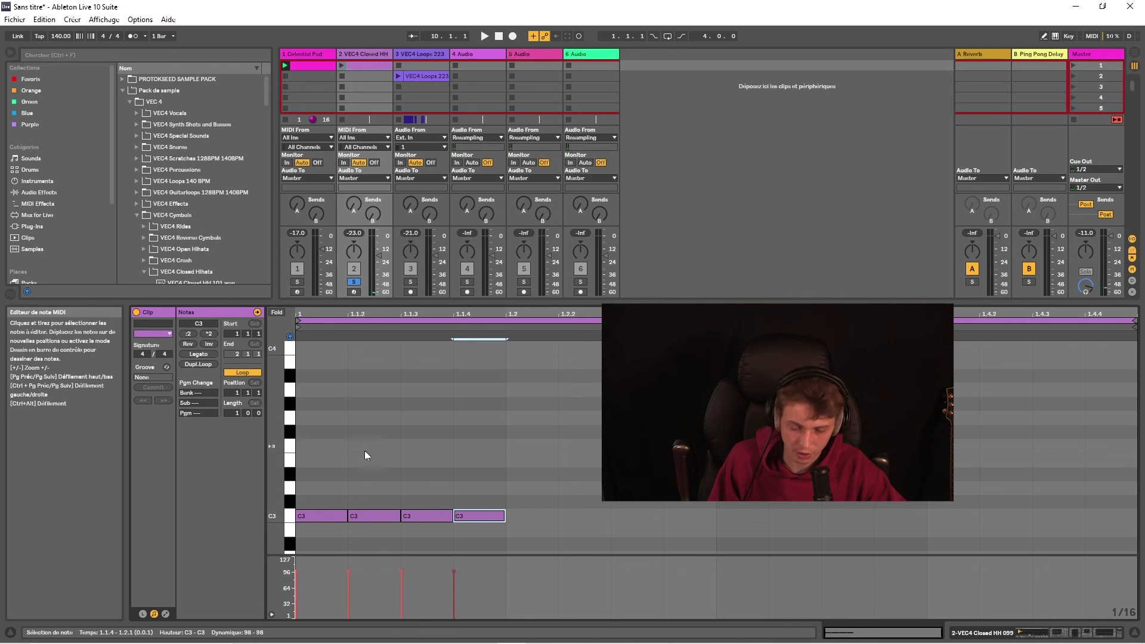
- Lower the velocity of the second, third and fourth C3 notes in the hi-hat clip to 43
scroll(358, 490, up, 2)
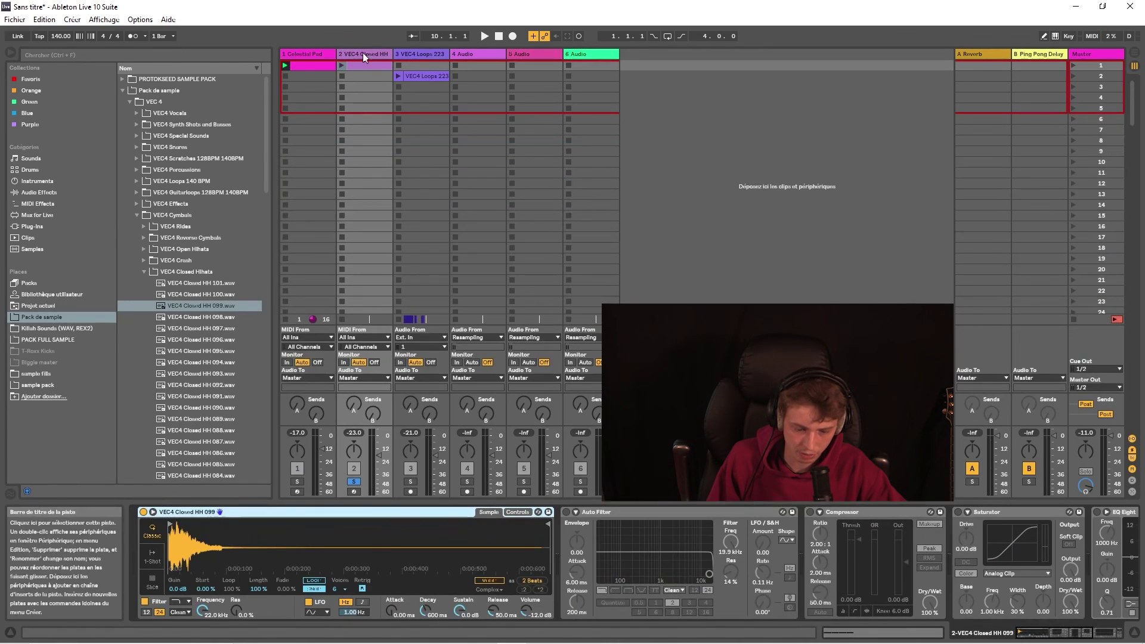
click(362, 54)
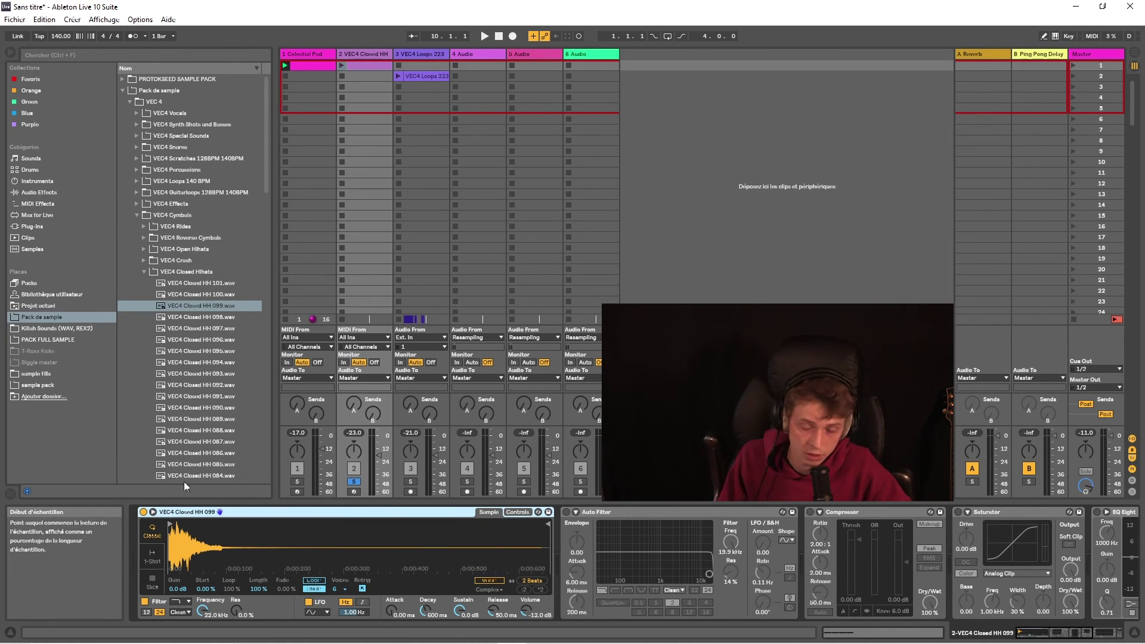
click(372, 67)
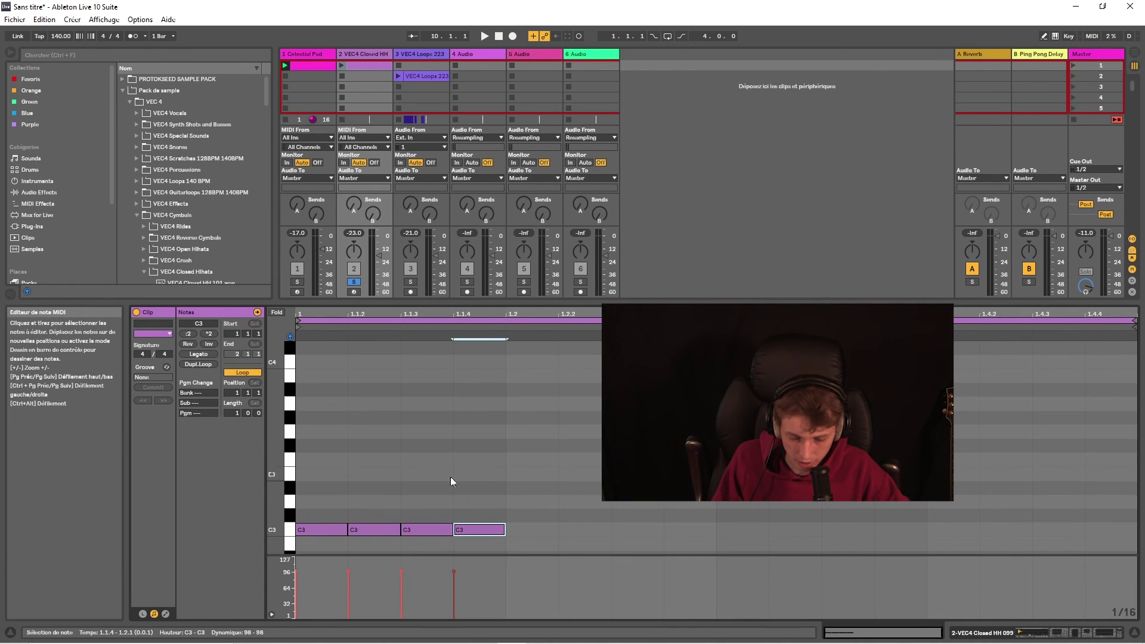
drag(493, 490, 298, 572)
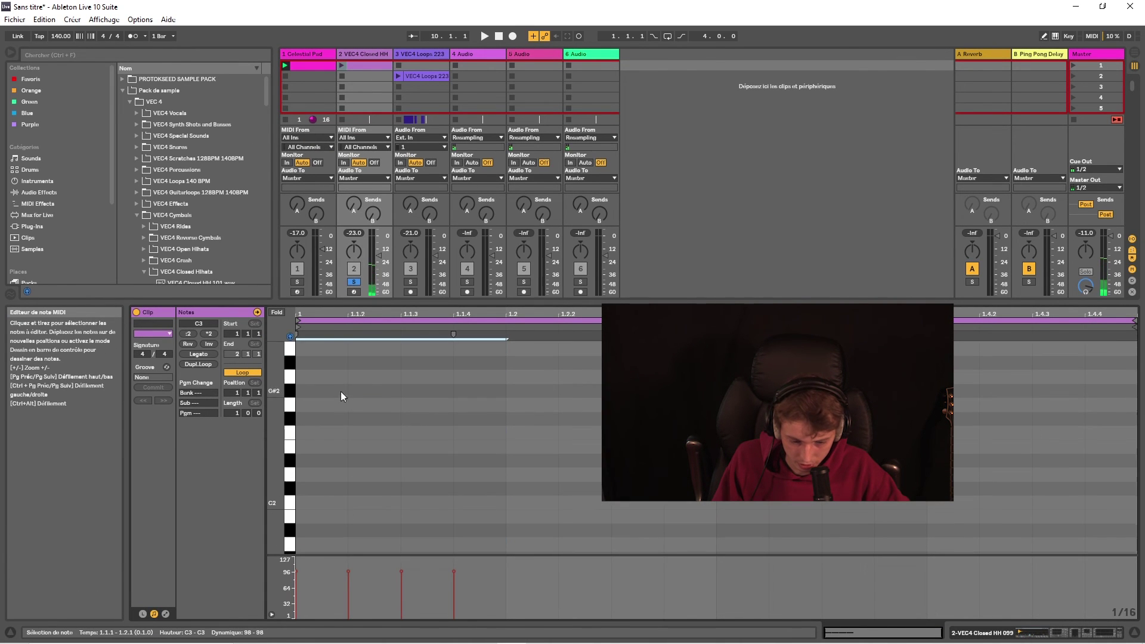
drag(374, 394, 463, 516)
drag(452, 573, 453, 593)
- Duplicate the four-note hi-hat group three times to fill the one-bar clip
drag(505, 412, 337, 453)
key(ctrl+d)
key(ctrl+d)
key(ctrl+d)
click(437, 464)
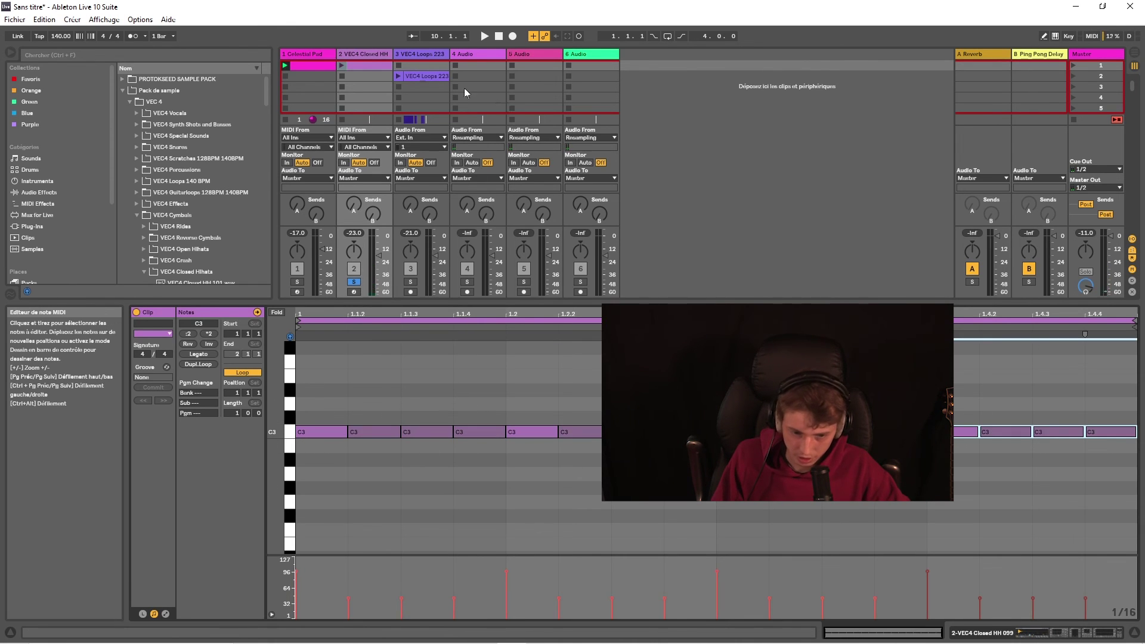
- Play the hi-hat clip, try all its note velocities at 127, and undo that change
click(342, 65)
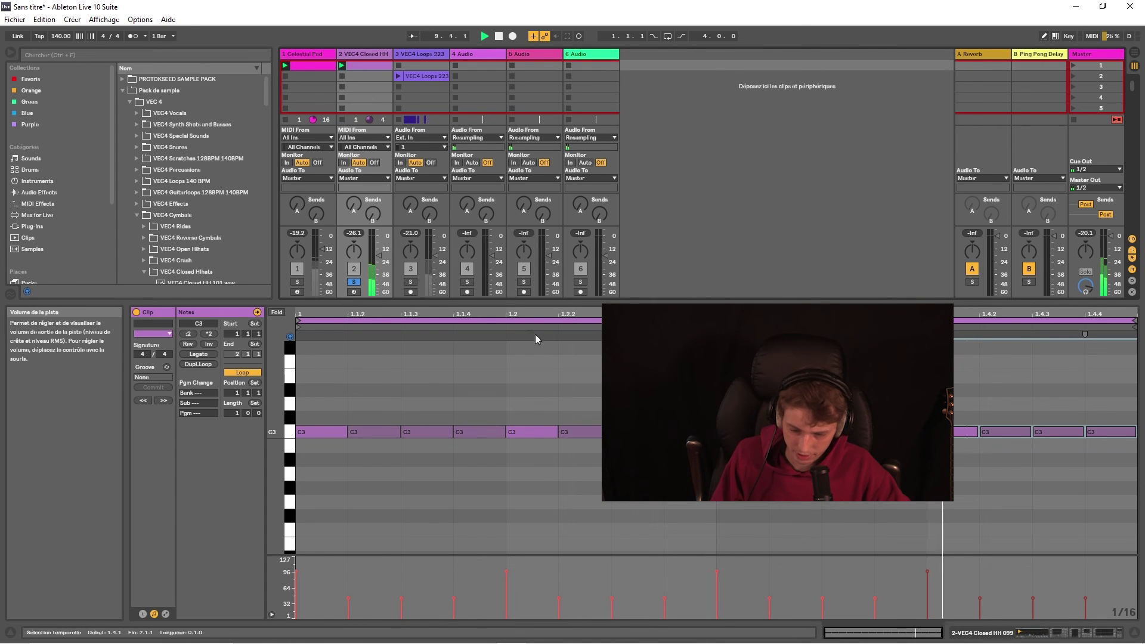
key(ctrl+a)
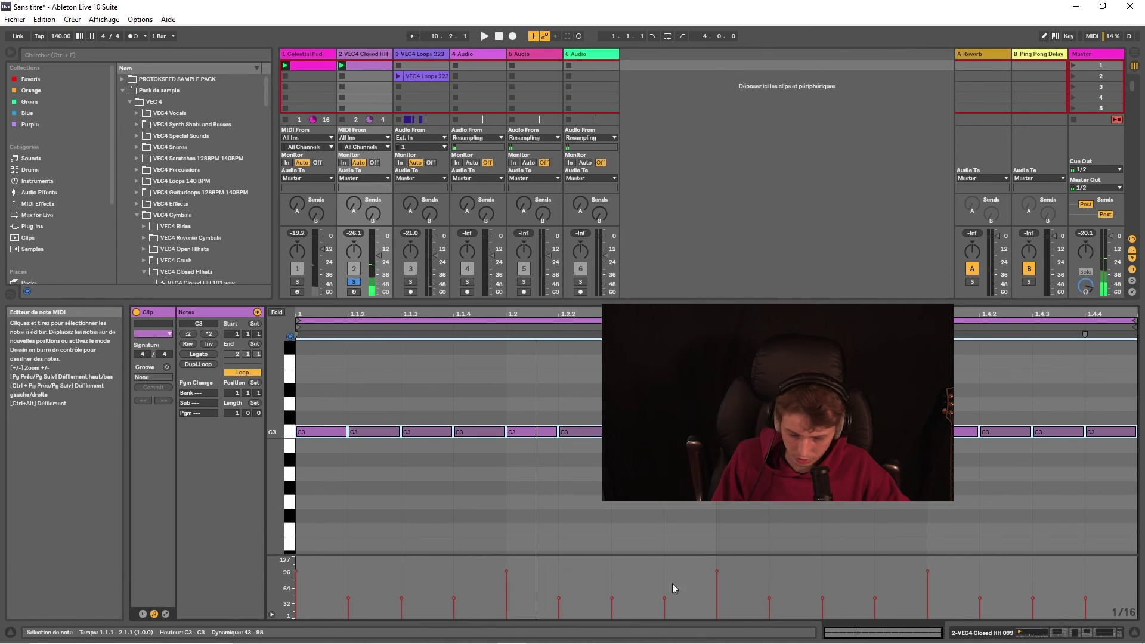
drag(452, 599, 452, 554)
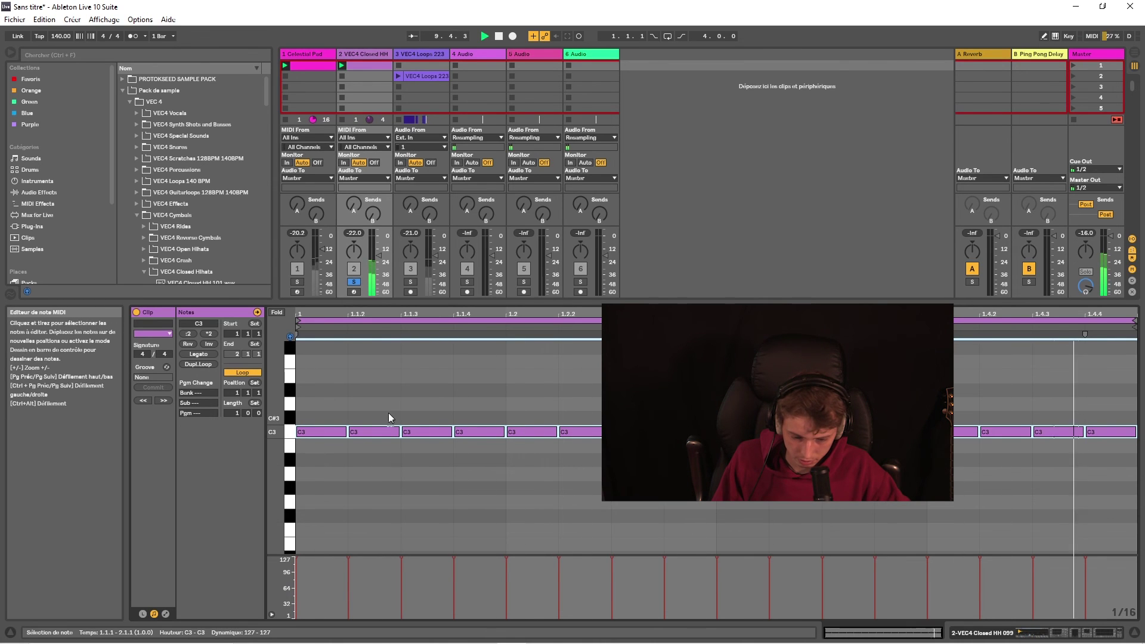
key(ctrl+z)
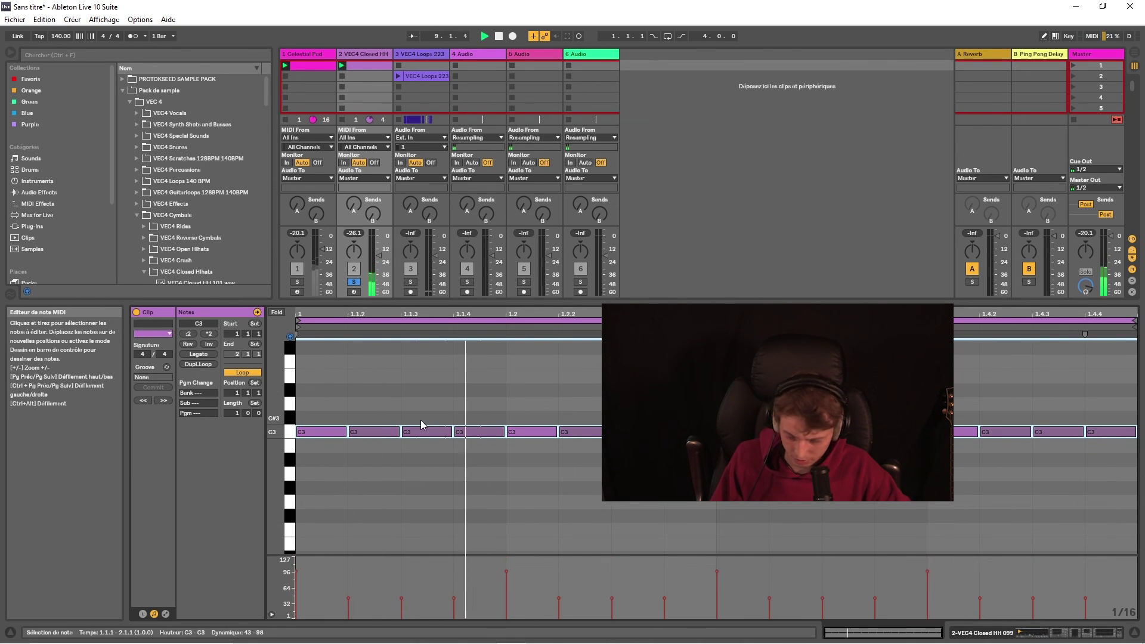
key(space)
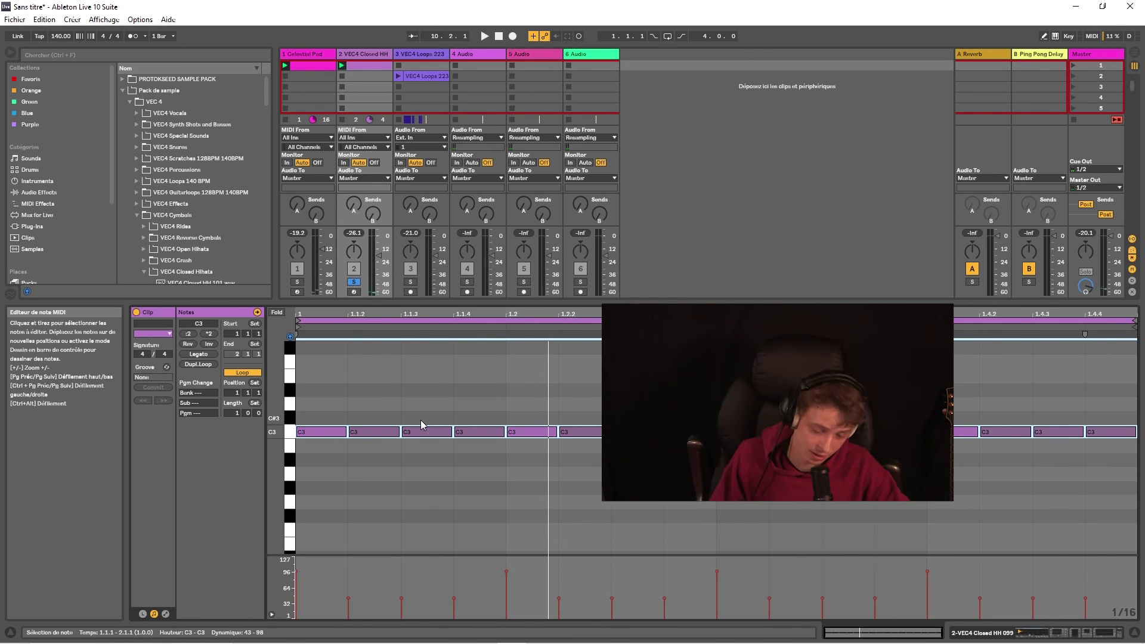
- In the Arrangement, duplicate the three VEC4 Loops 223 slices between 9.3 and 9.4.3 directly after themselves
key(Tab)
scroll(736, 183, up, 3)
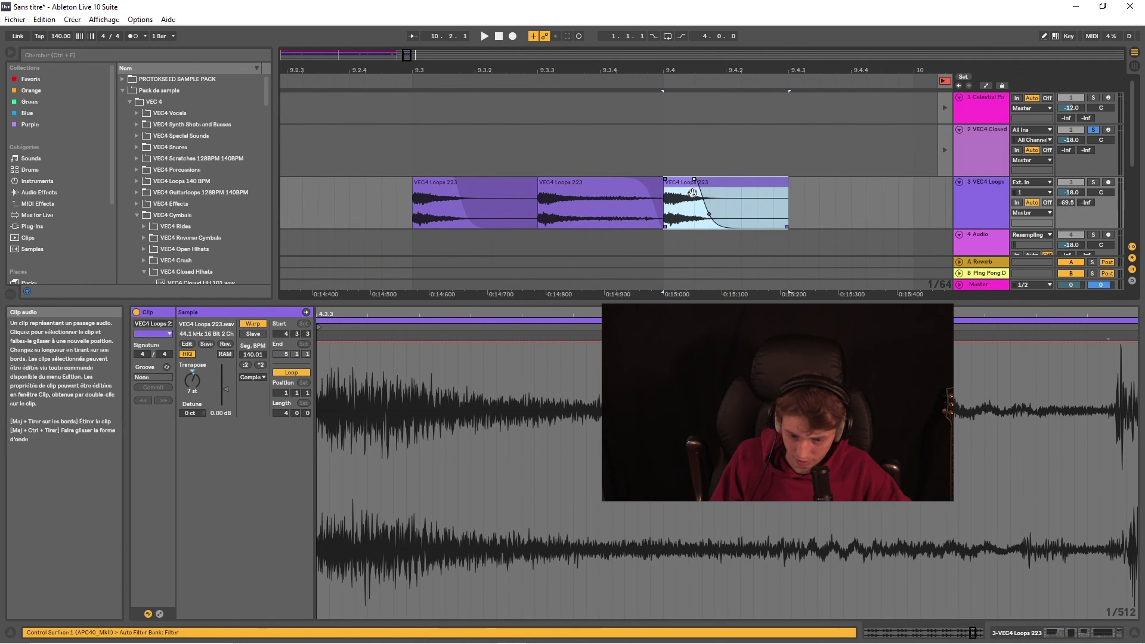
shift+click(511, 187)
scroll(636, 189, down, 3)
scroll(637, 189, down, 3)
key(ctrl+d)
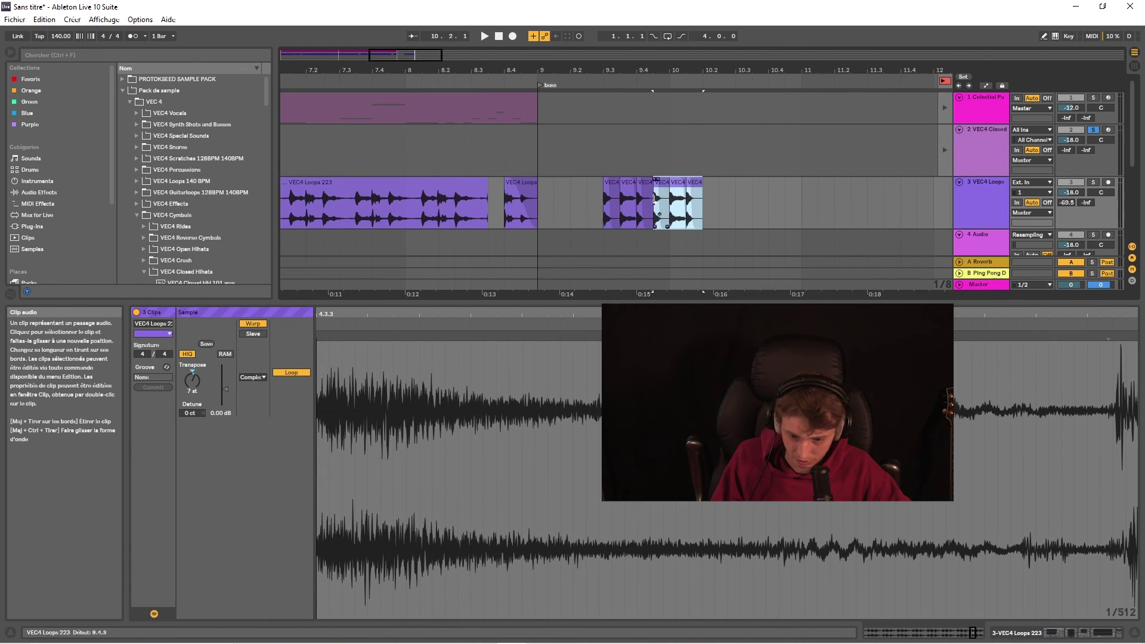
- Solo the VEC4 Loops track and play the six slices from 9.3
click(611, 202)
key(space)
click(1094, 182)
key(space)
key(space)
key(space)
ctrl+scroll(699, 211, up, 2)
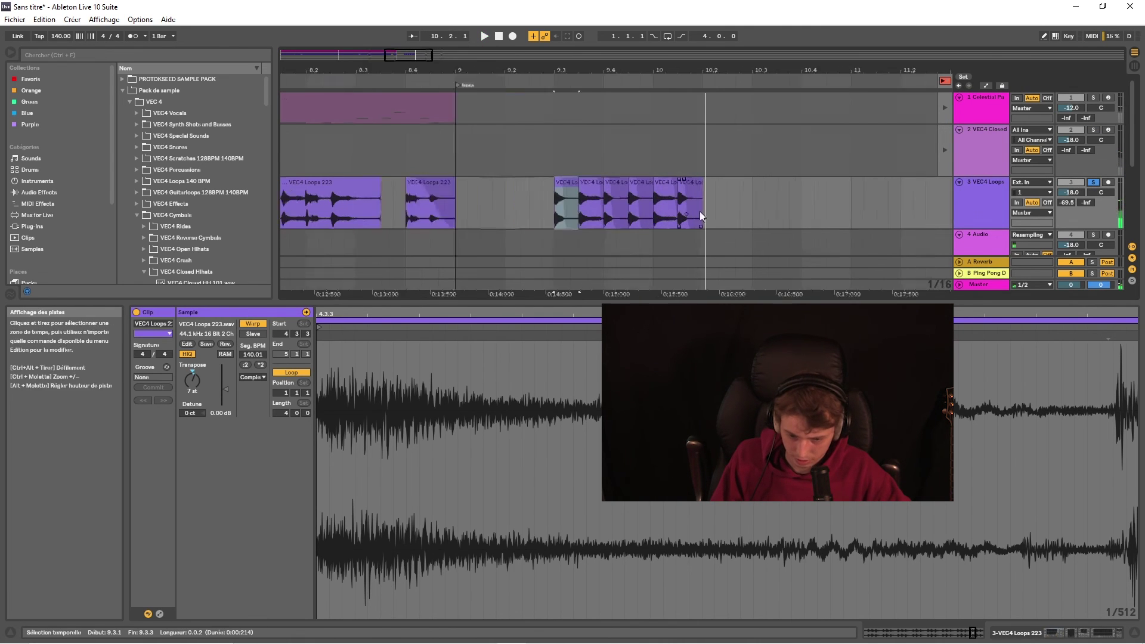
- Repeat the first sixteenth of the slice at bar 10 three times so the short slices run up to 10.2
ctrl+scroll(699, 211, up, 2)
click(611, 202)
click(638, 203)
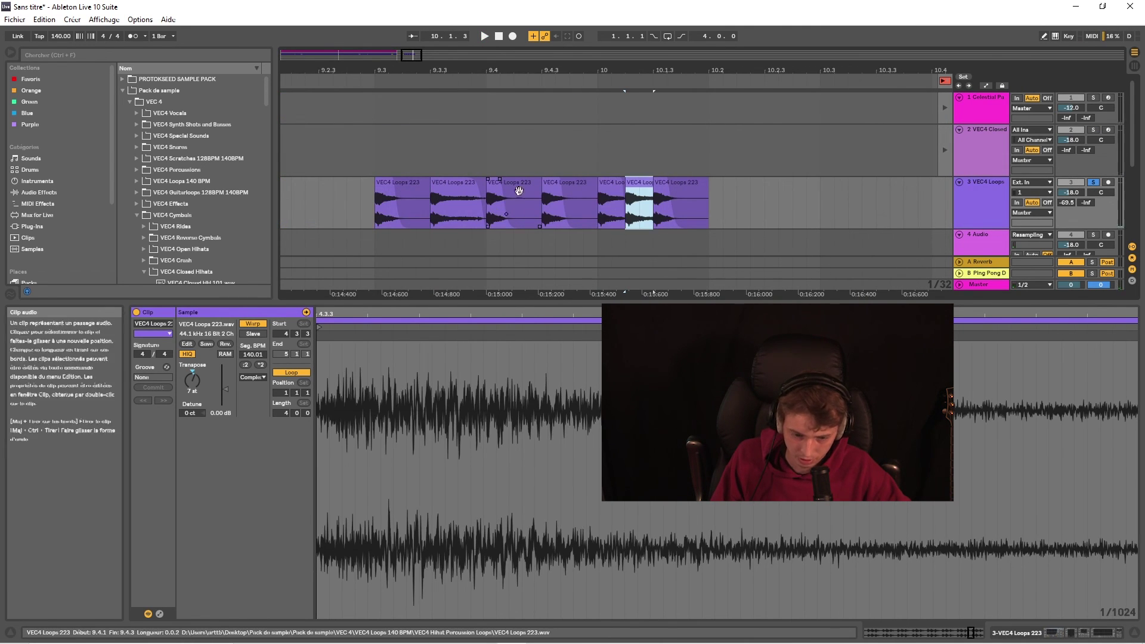
key(ctrl+d)
key(ctrl+d)
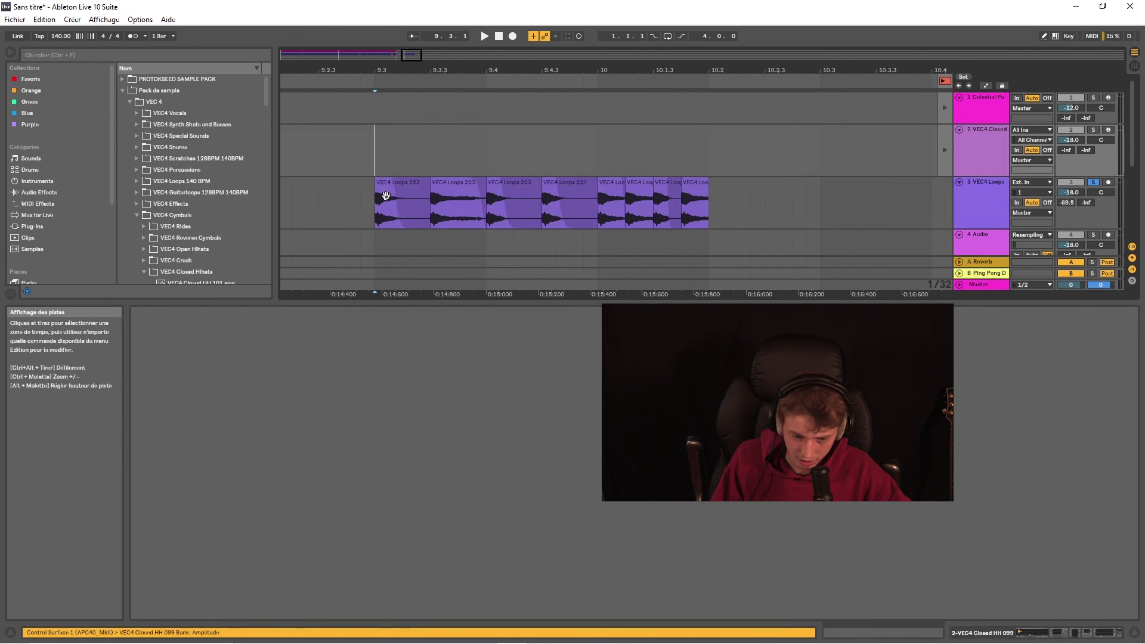
- Play the slices from 9.3 and duplicate all eight of them directly after 10.2
click(378, 191)
key(space)
key(space)
shift+click(694, 203)
key(ctrl+d)
ctrl+scroll(438, 207, down, 3)
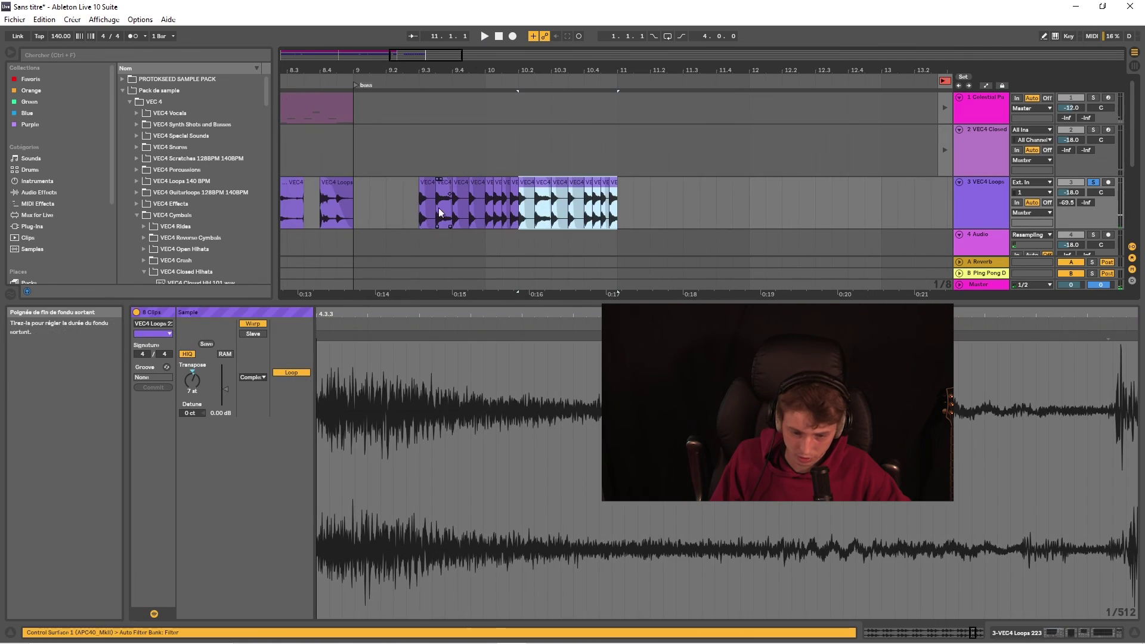
- Play the whole repeated slice pattern from just before 9.3 up to bar 11
click(411, 202)
key(space)
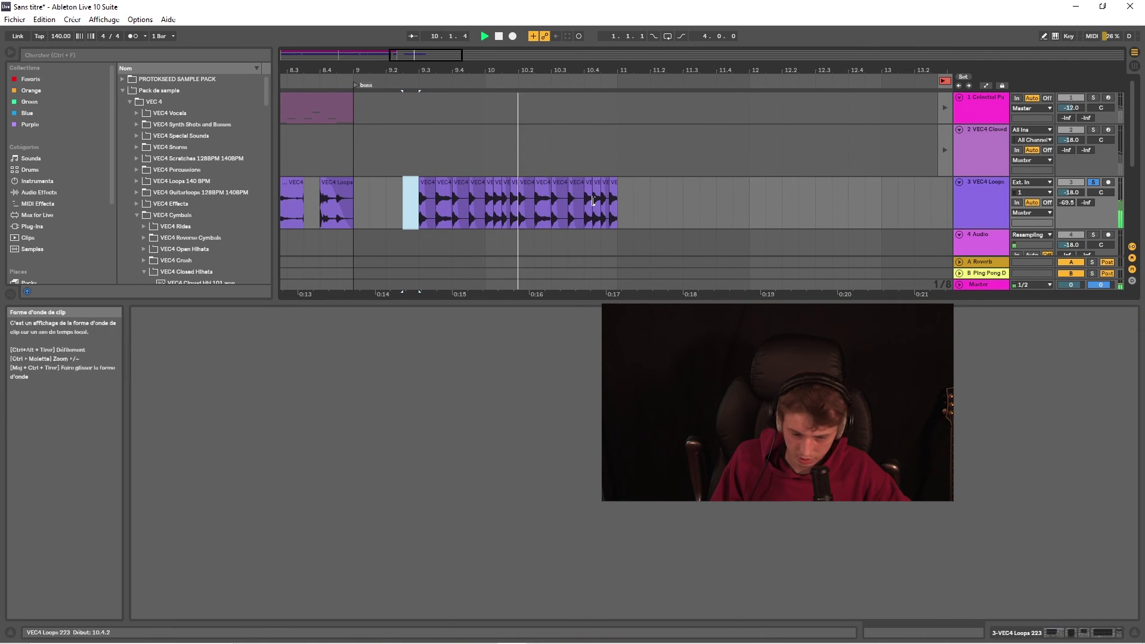
key(space)
ctrl+scroll(603, 221, down, 2)
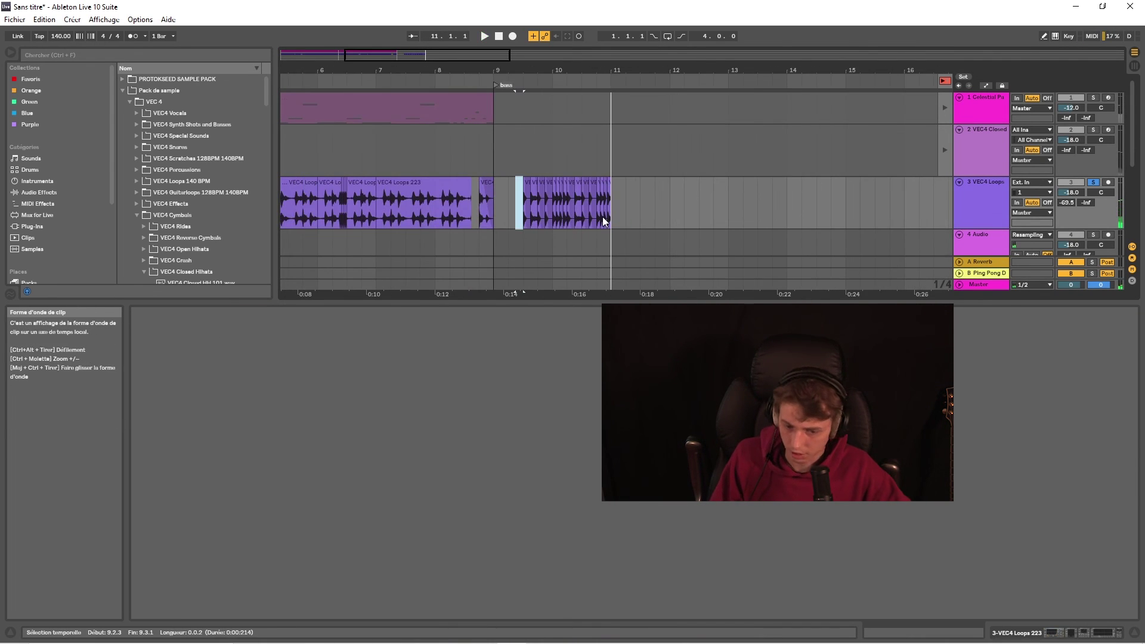
ctrl+scroll(601, 213, down, 2)
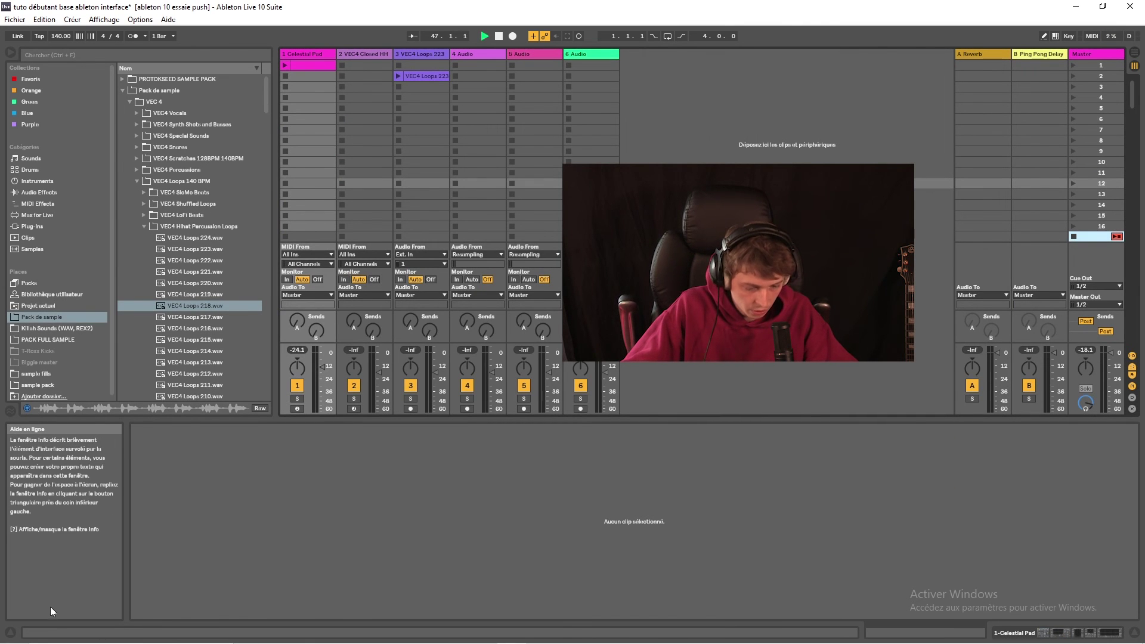
- Open the Celestial Pad clip's notes in Session view, with playback stopped and the Info view hidden
click(11, 632)
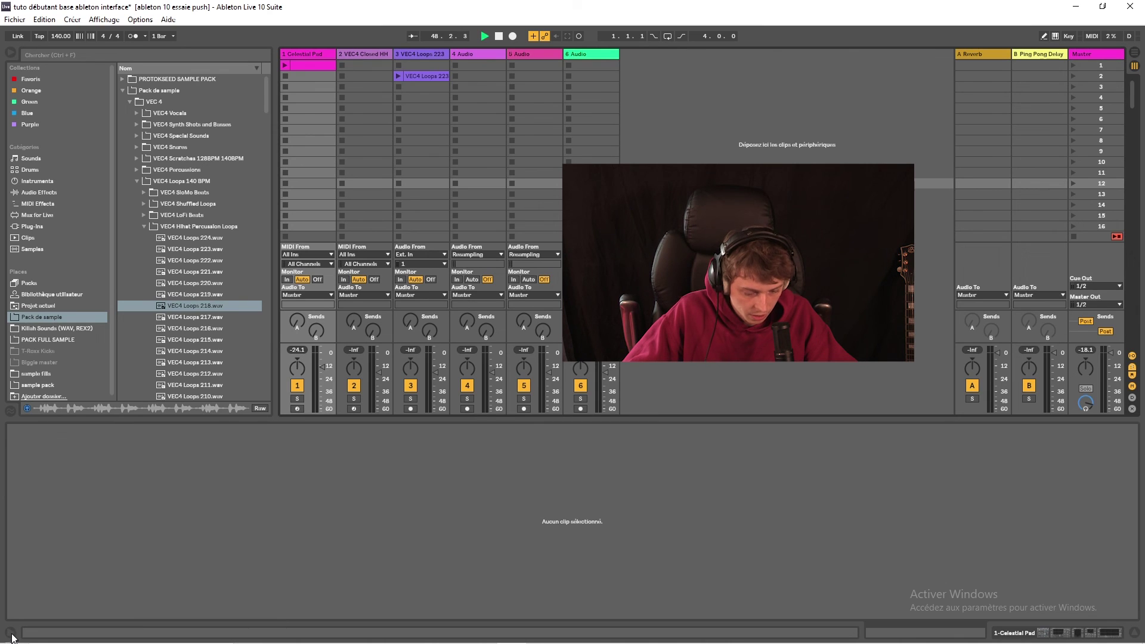
click(10, 632)
click(307, 64)
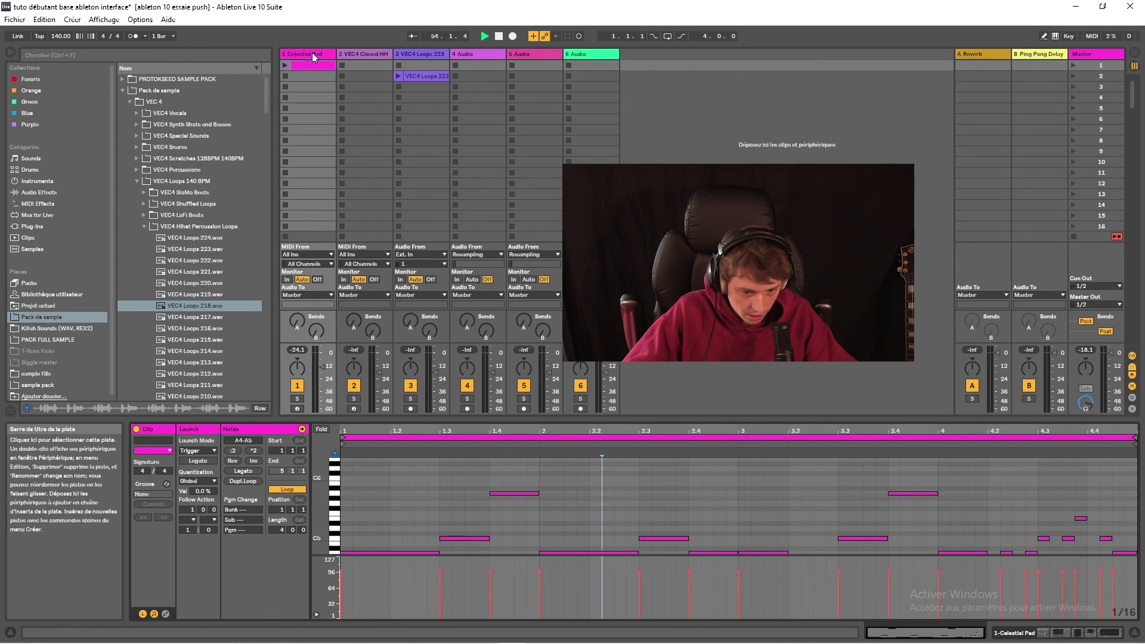
click(498, 37)
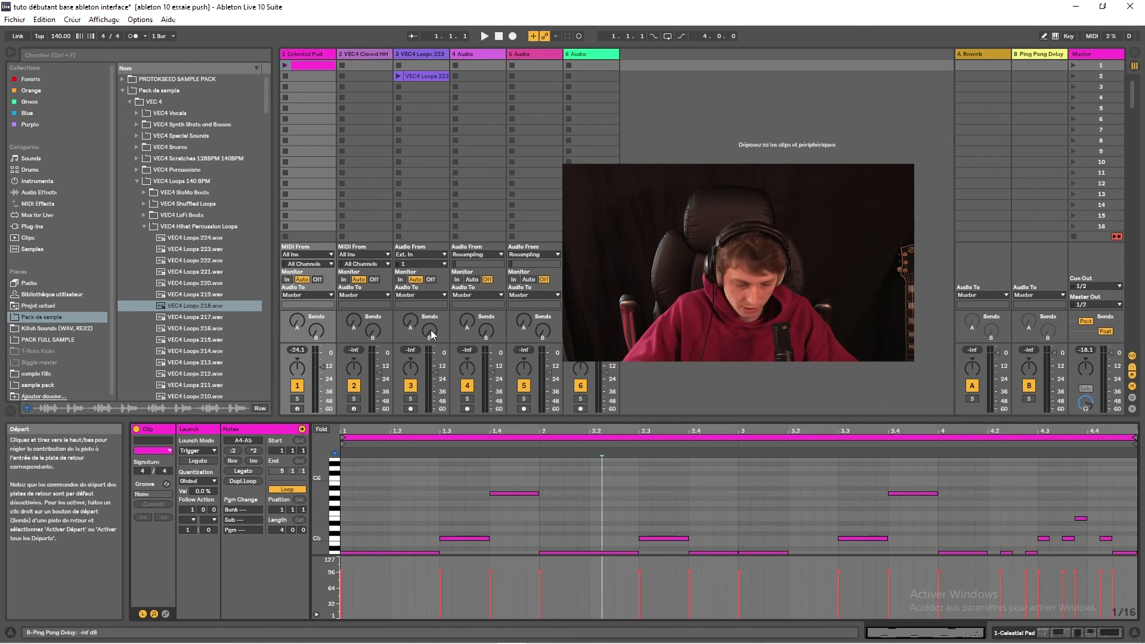
click(11, 635)
- Preview pitches on the piano roll's keyboard, and fold the editor to the used notes before unfolding it
click(210, 511)
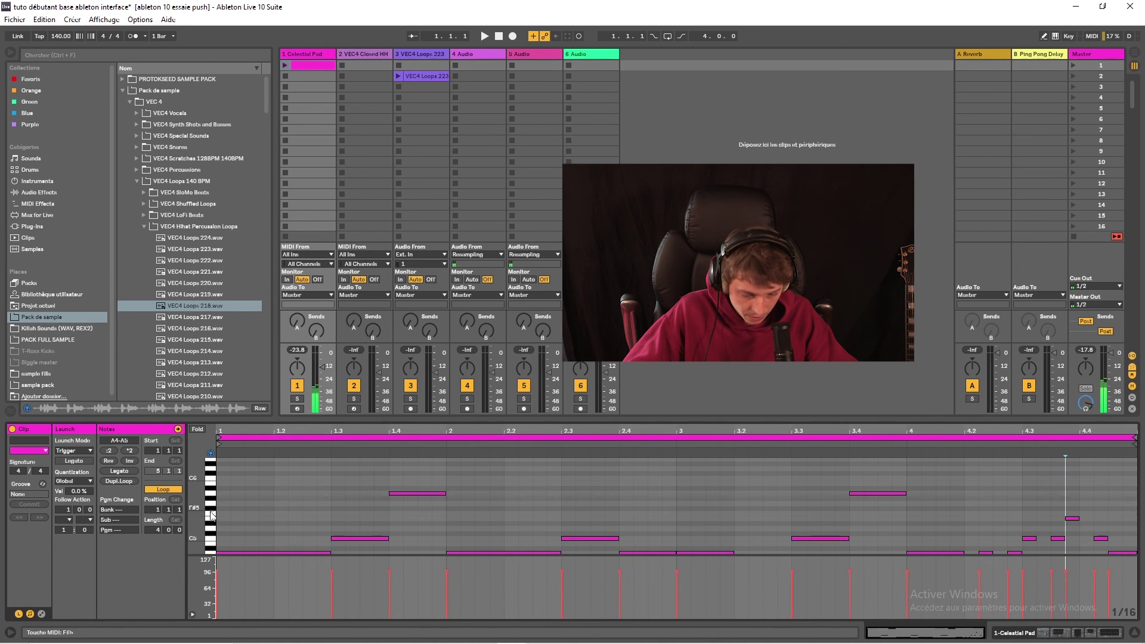
click(215, 516)
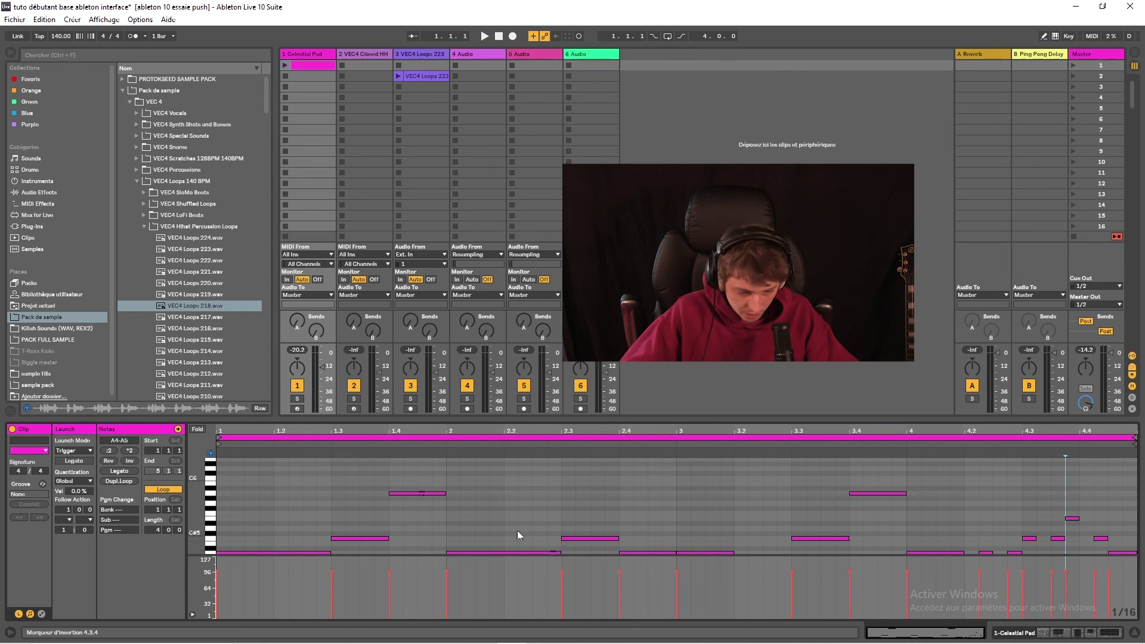
click(198, 429)
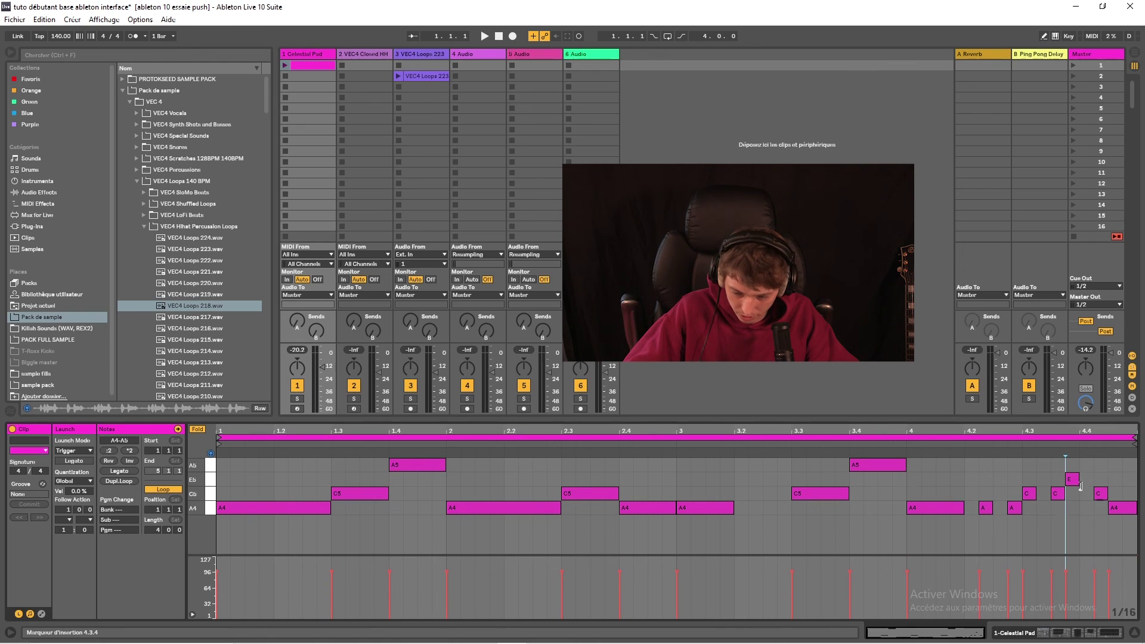
click(197, 431)
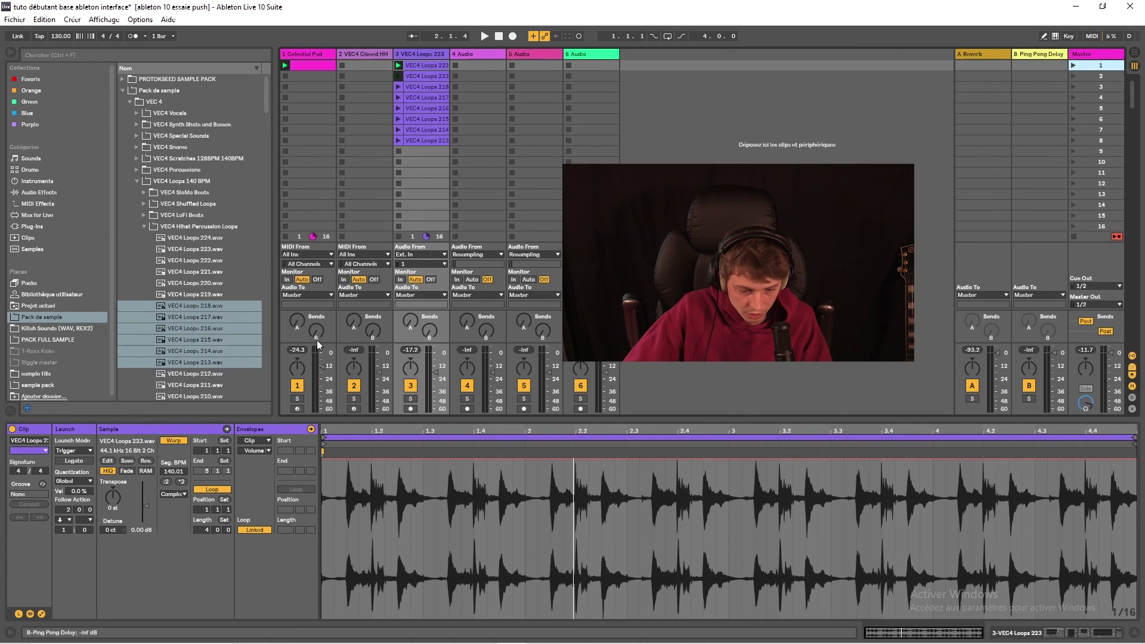
- Solo the VEC4 Loops 223 track and launch the clip in its second slot
drag(300, 376, 299, 355)
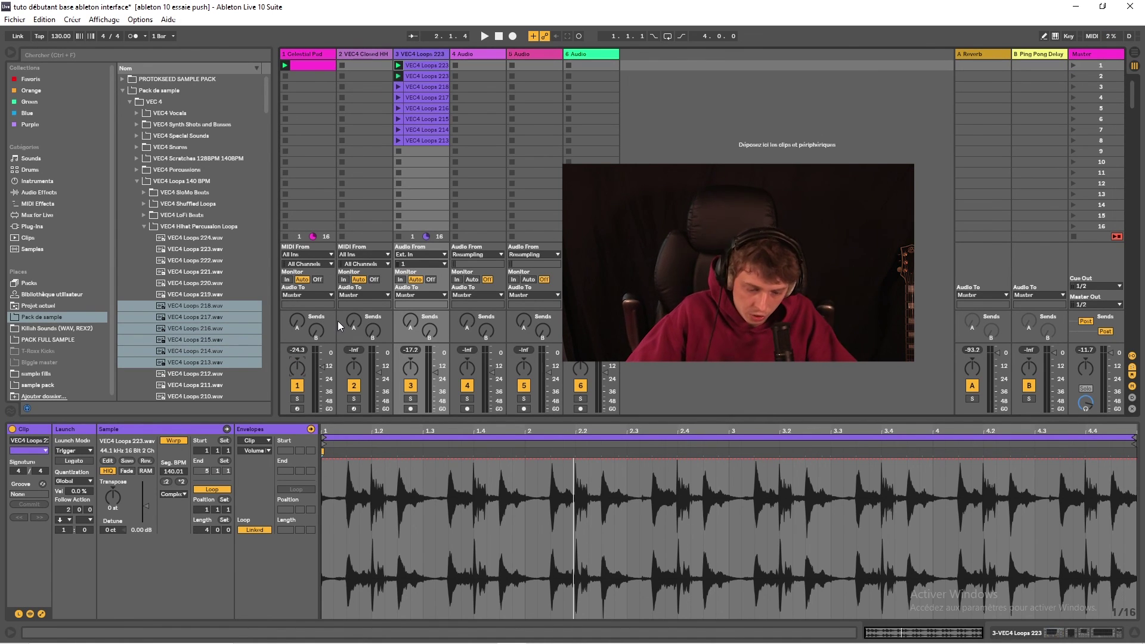
click(410, 399)
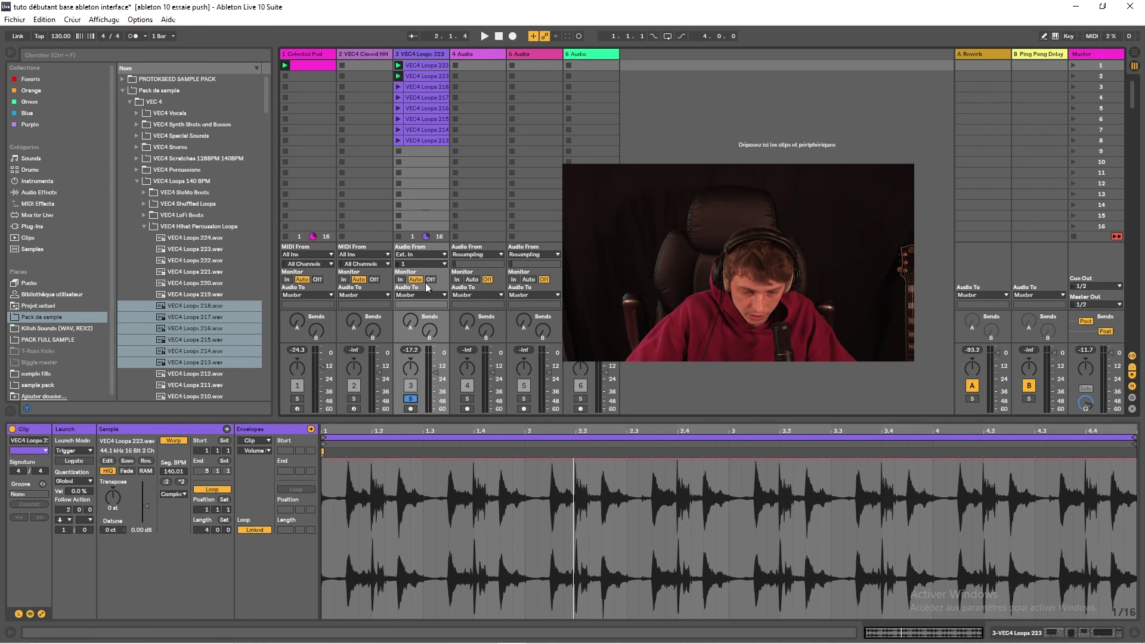
click(398, 76)
drag(410, 368, 410, 362)
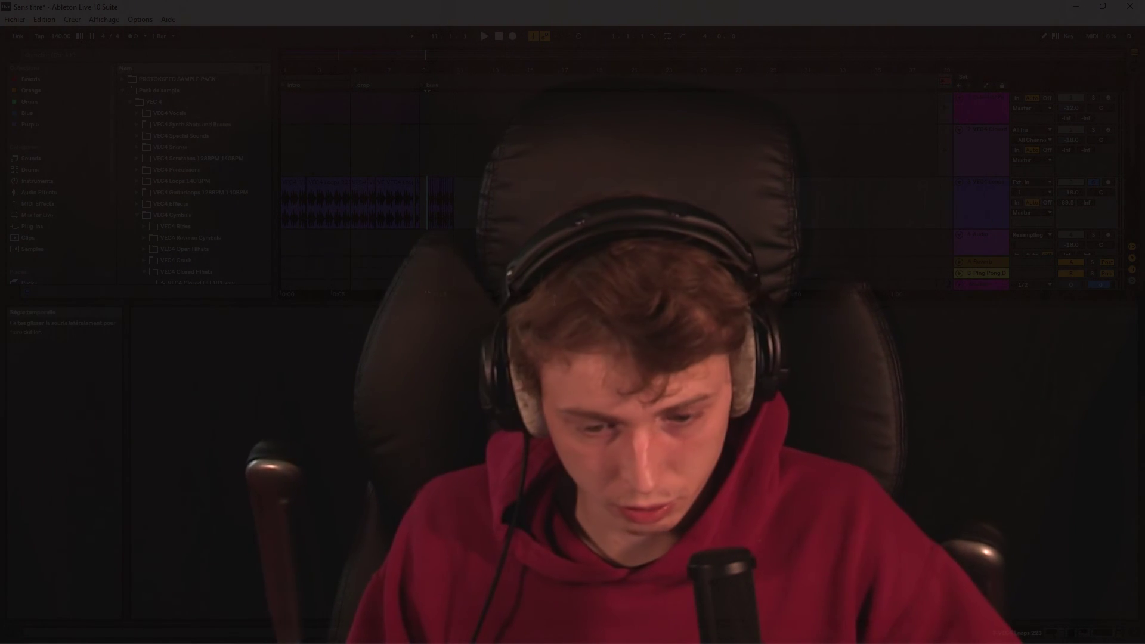
key(Tab)
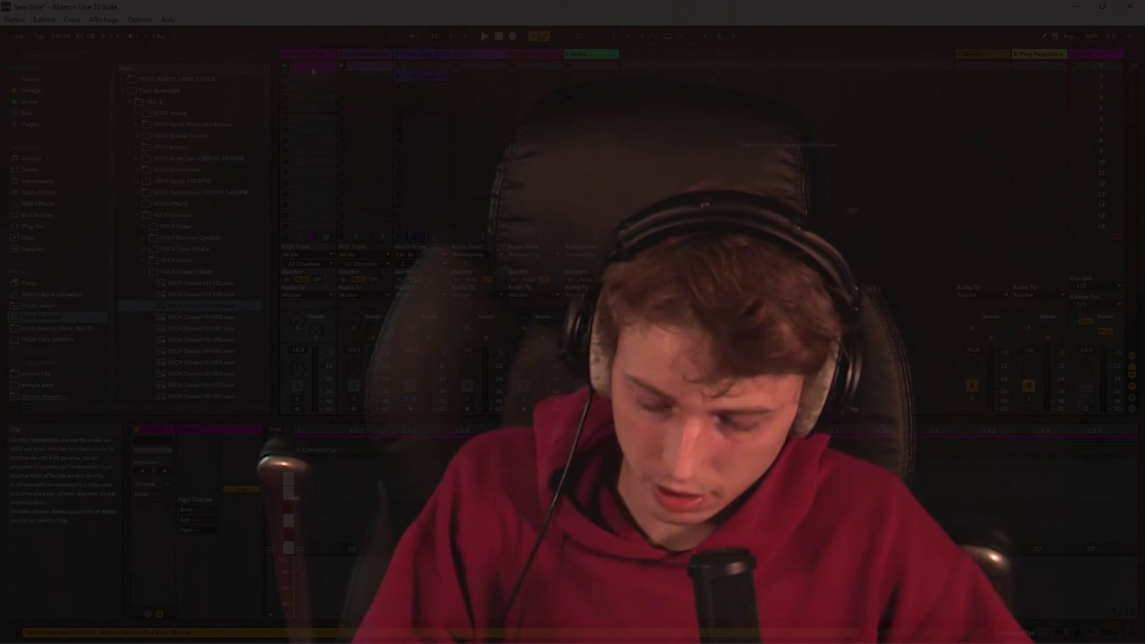
key(Delete)
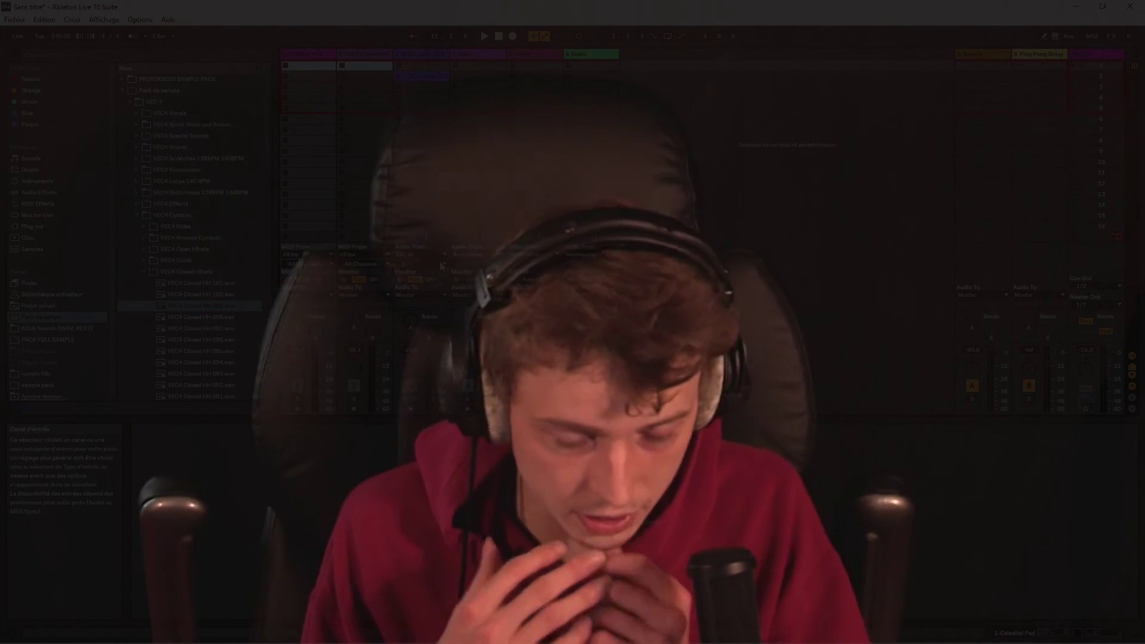
key(Tab)
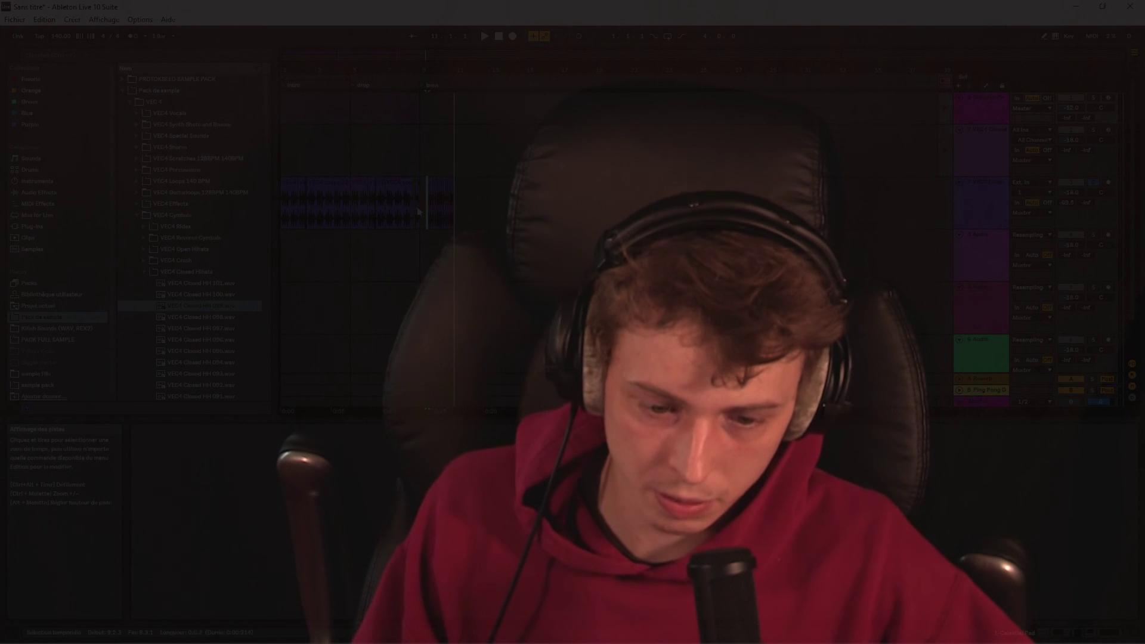
drag(436, 189, 411, 193)
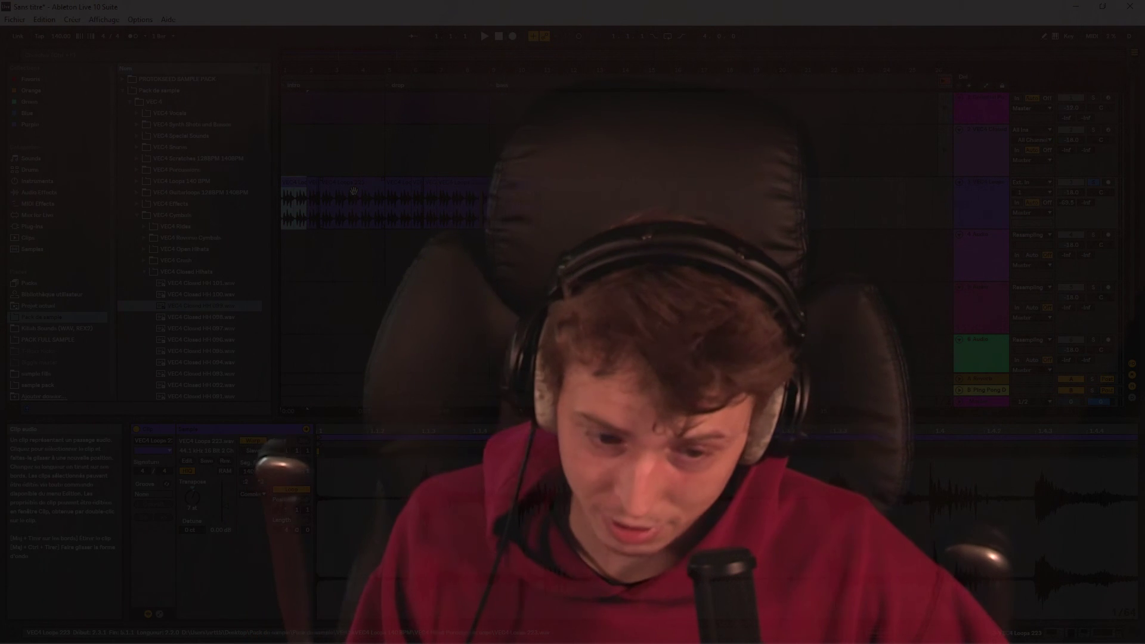
click(303, 209)
key(minus)
key(plus)
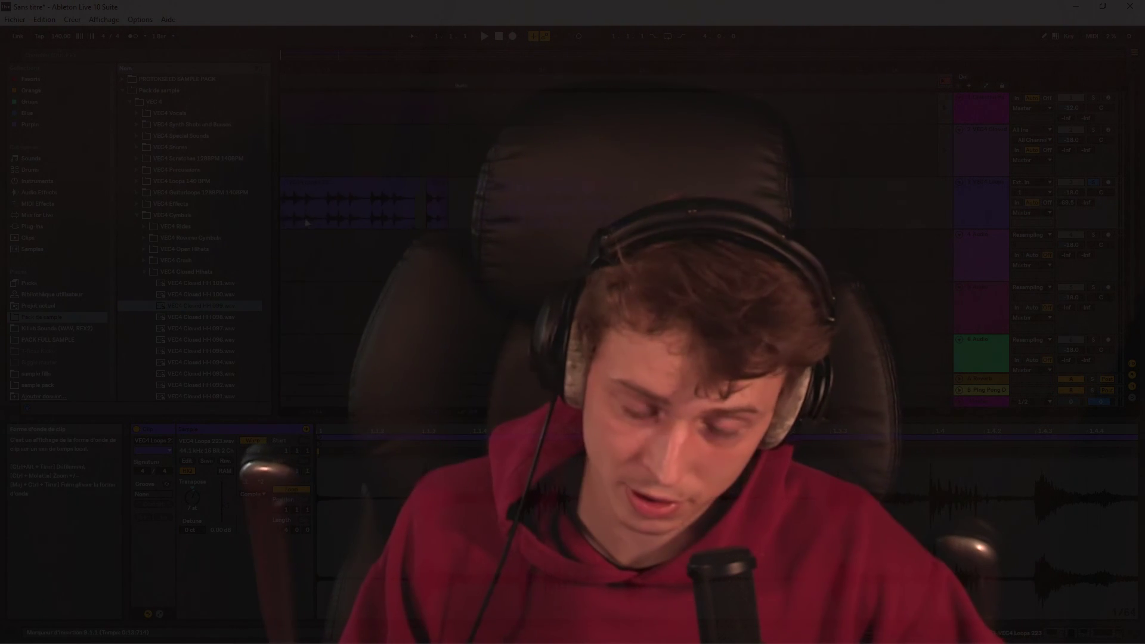
click(331, 213)
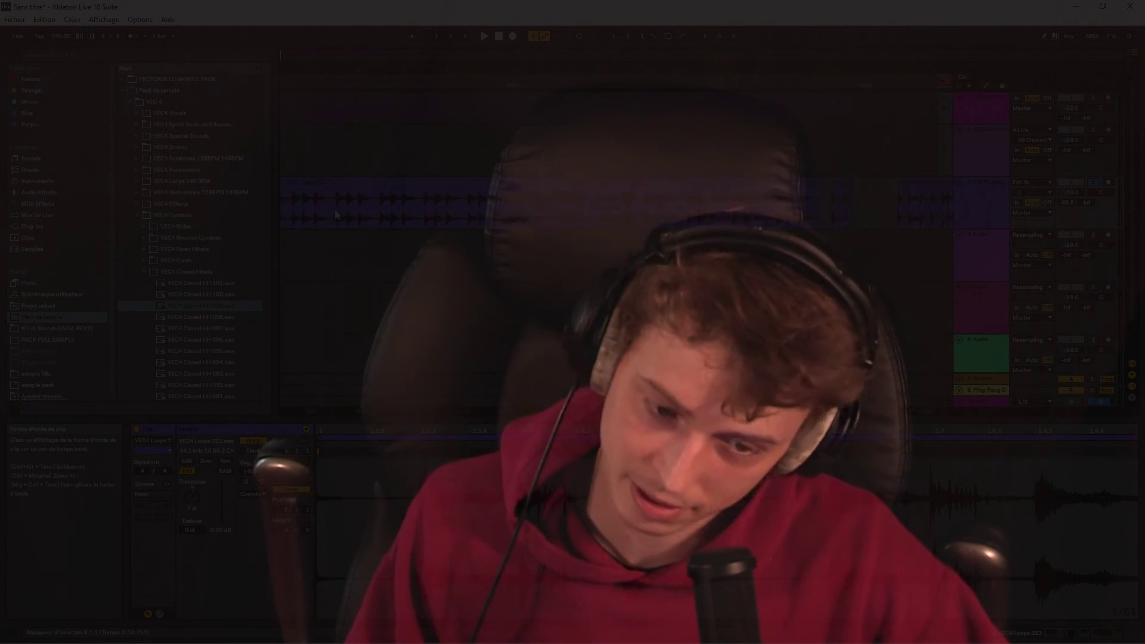
key(Tab)
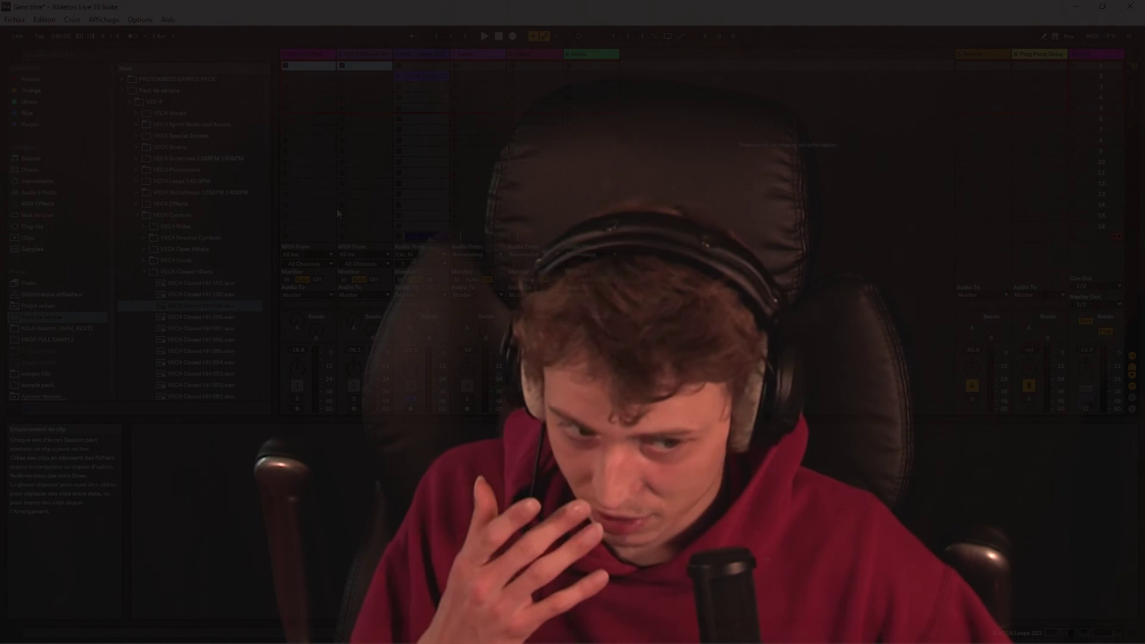